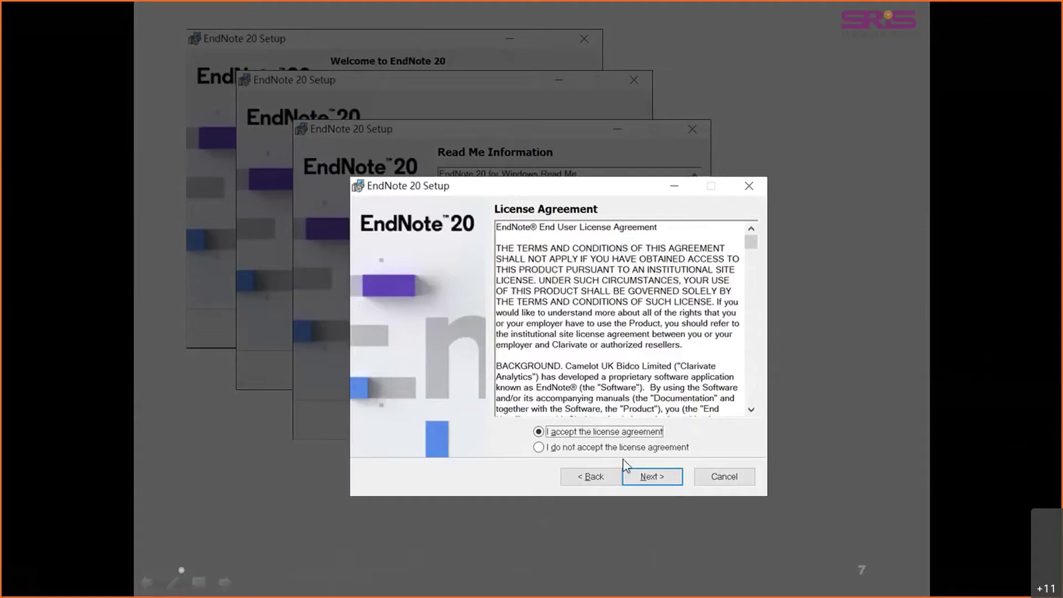
- Step through the Typical and Custom installation callouts, then advance to the 建立Library slide
click(652, 484)
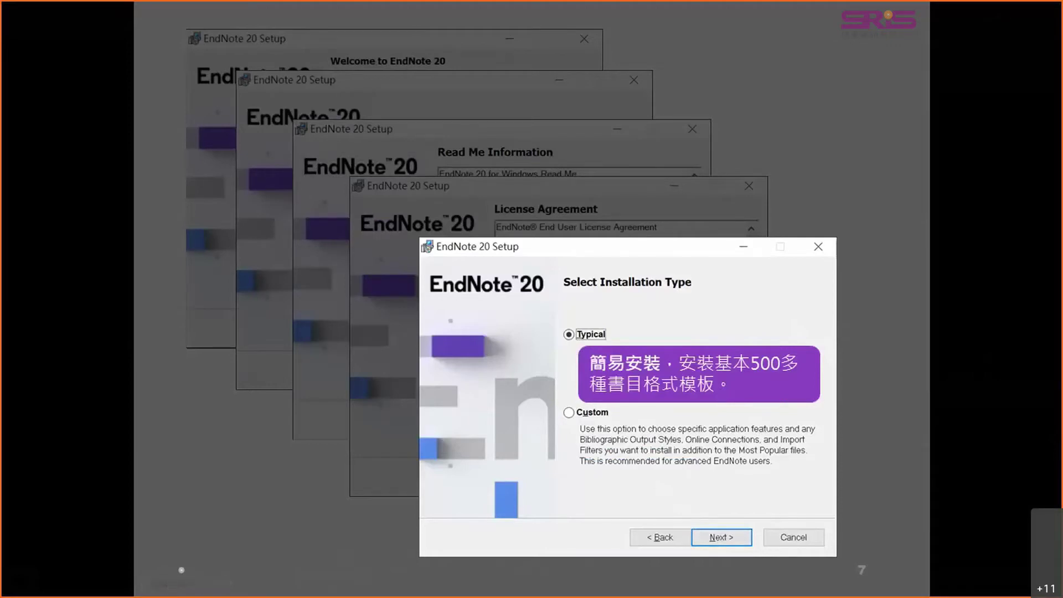
click(789, 439)
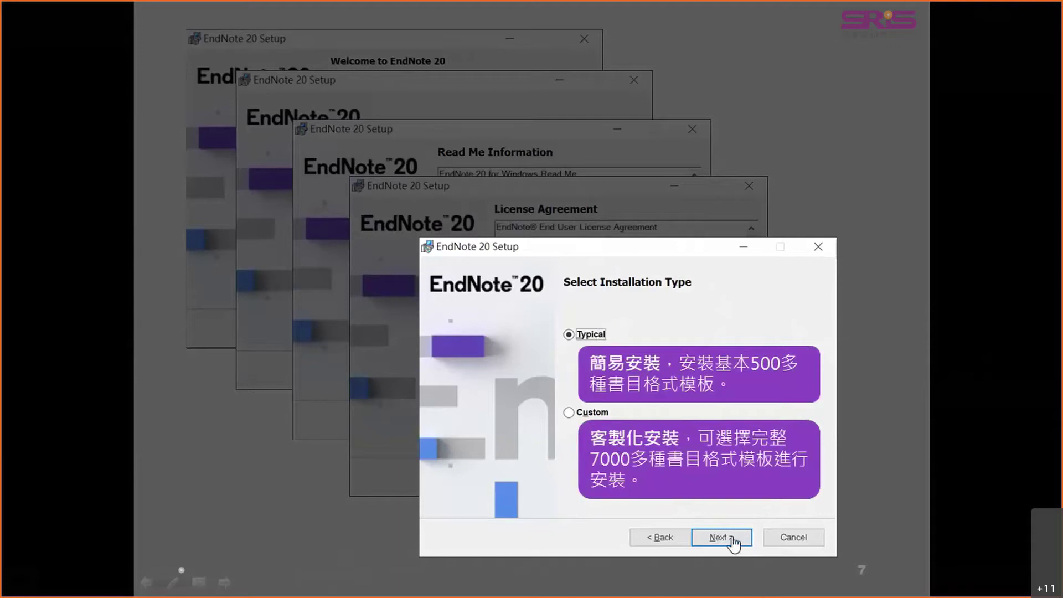
click(640, 501)
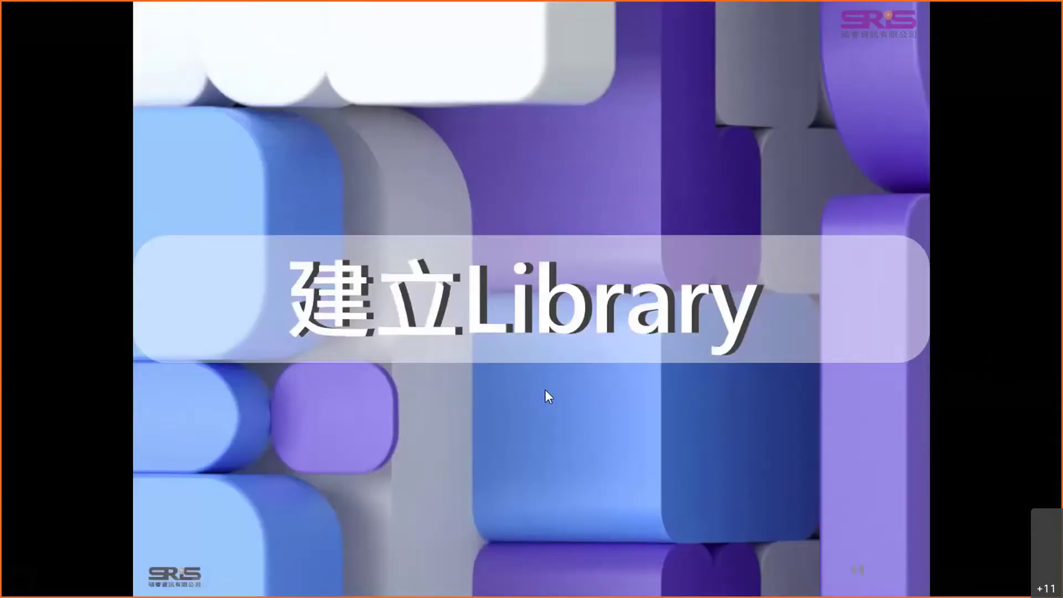
- End the slideshow and start EndNote from the EndNote folder in the Start menu
key(Escape)
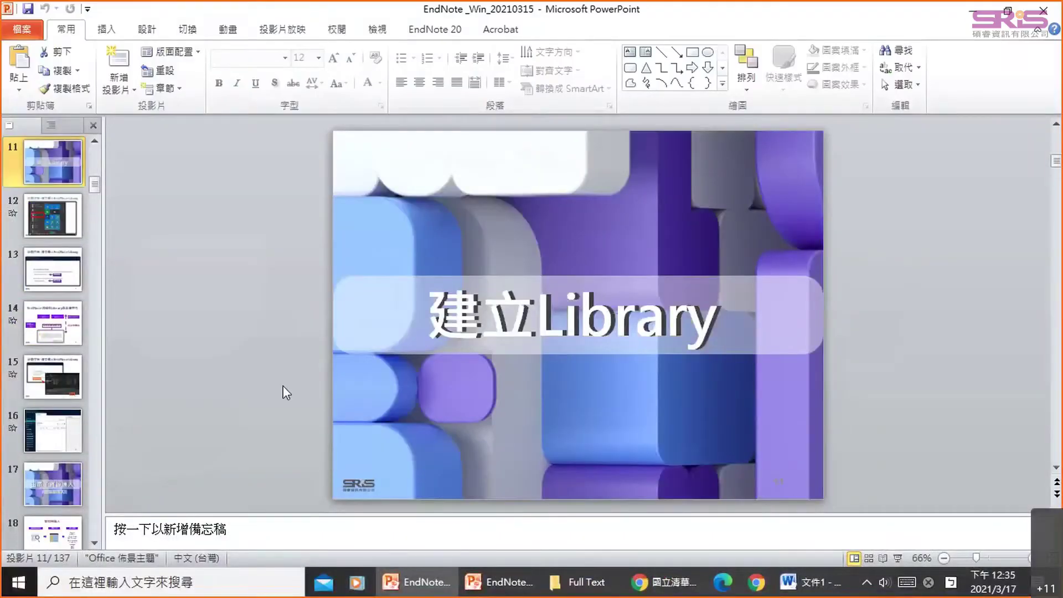
click(19, 585)
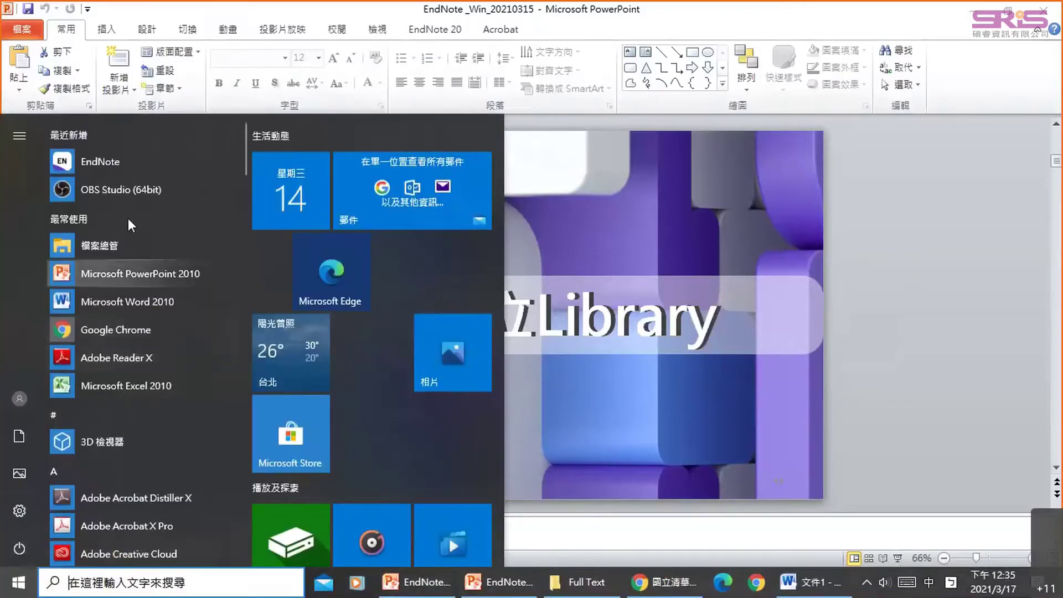
scroll(131, 278, down, 6)
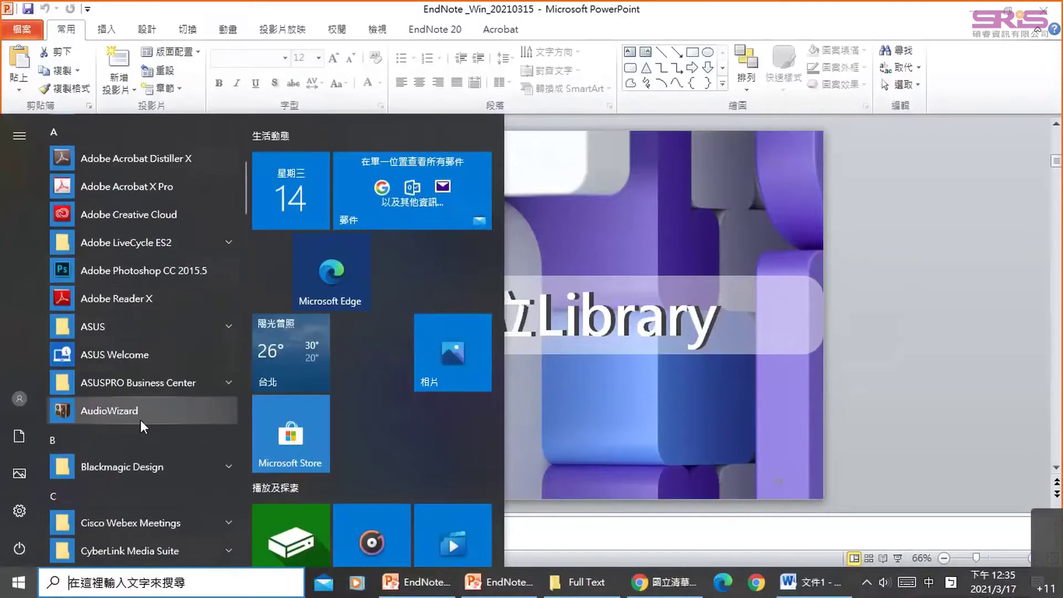
scroll(132, 471, down, 3)
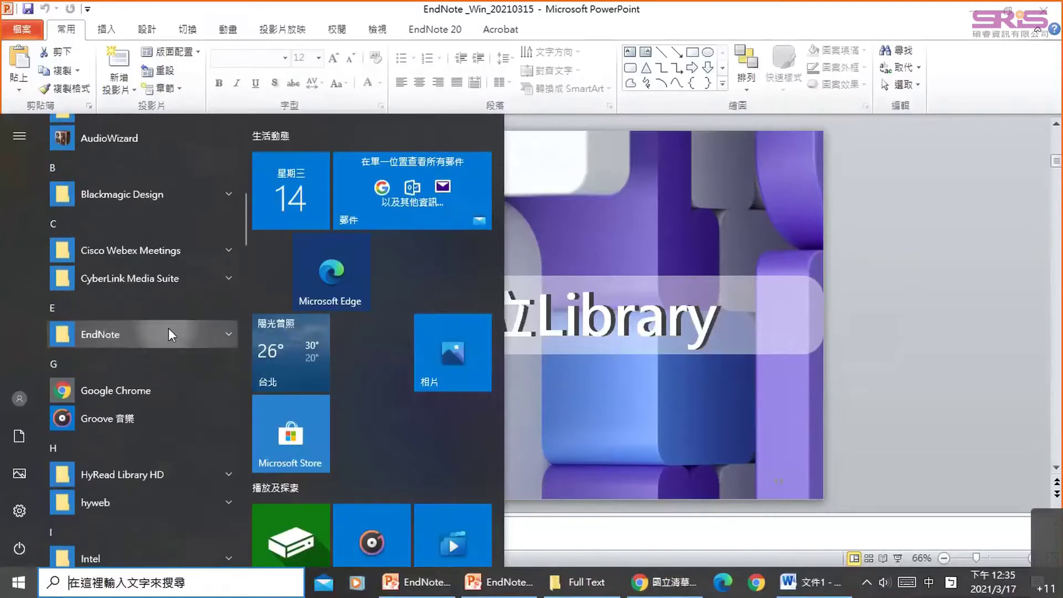
click(168, 331)
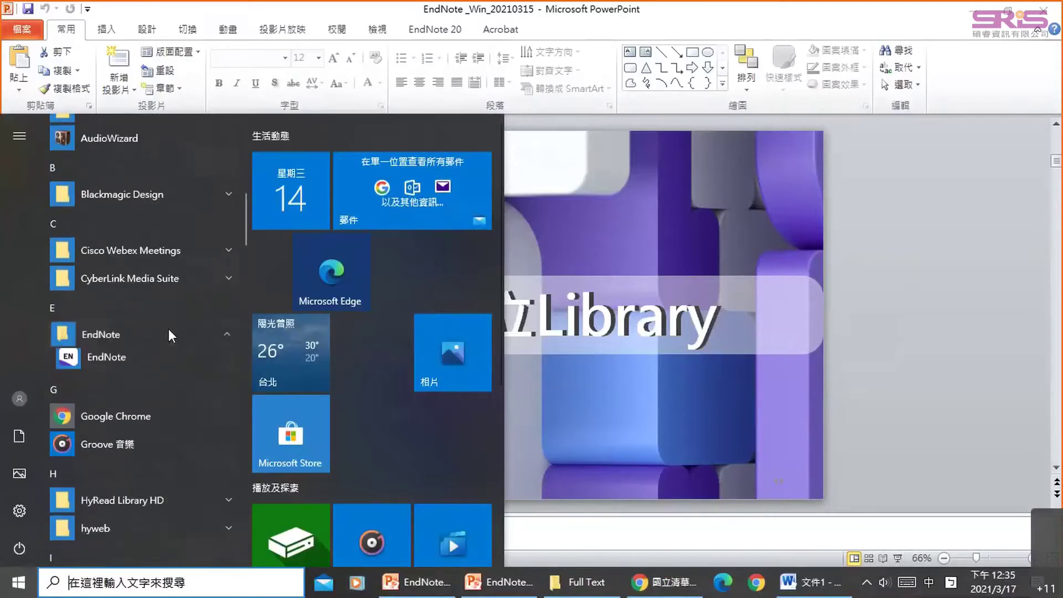
click(131, 361)
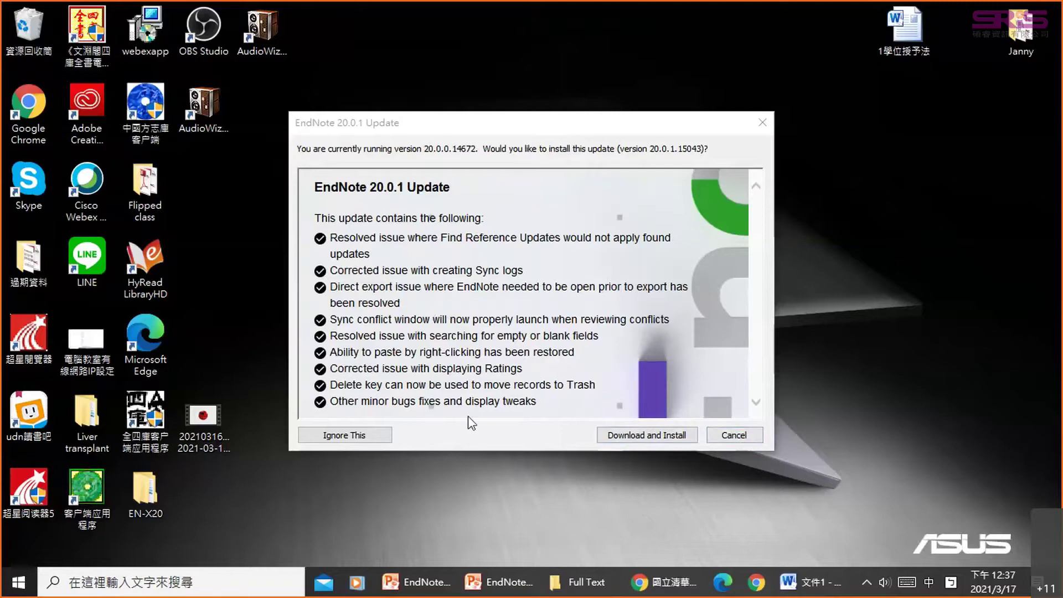
- Cancel the 20.0.1.15043 update and close the default My EndNote Library
click(733, 436)
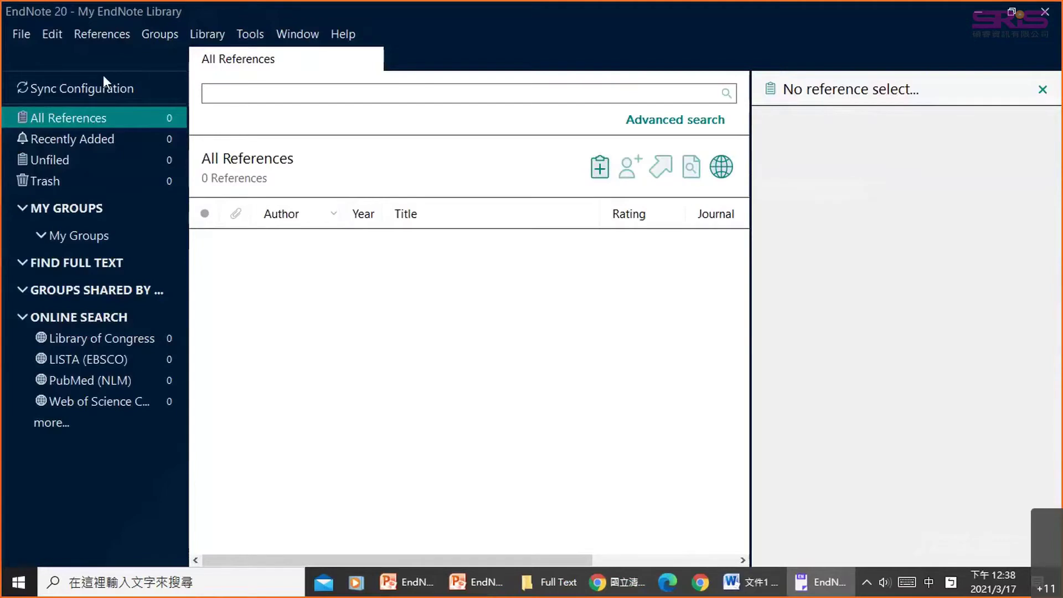
click(20, 34)
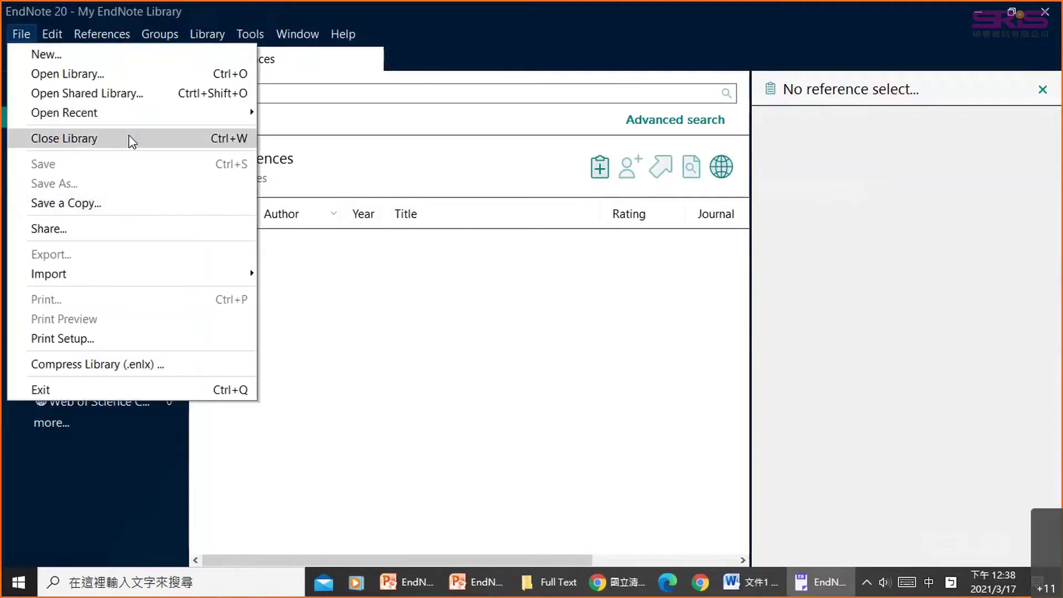
key(Escape)
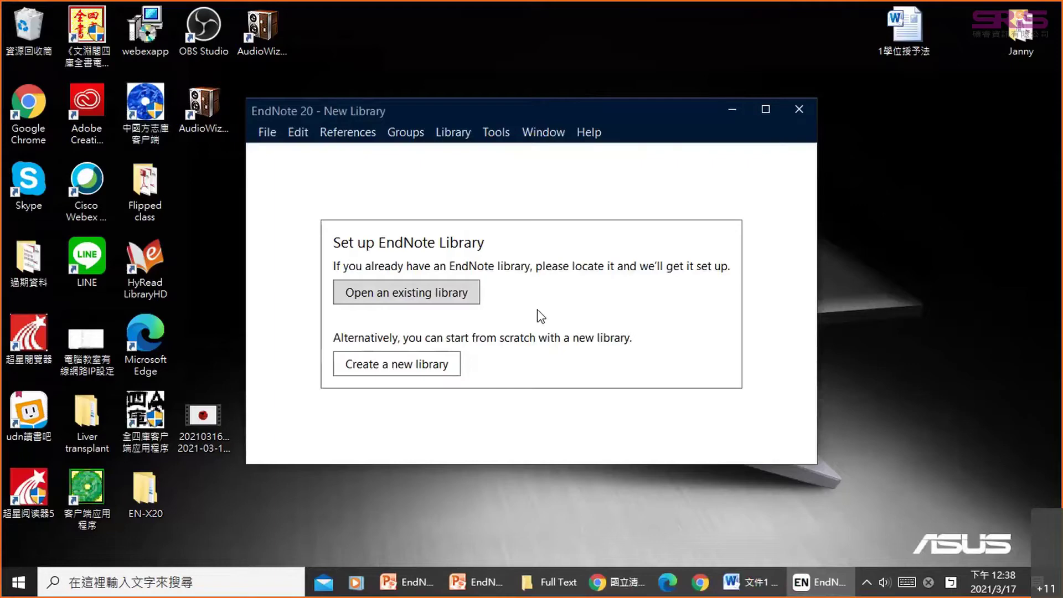
- Save a new library file named 0317 to the Desktop
click(386, 366)
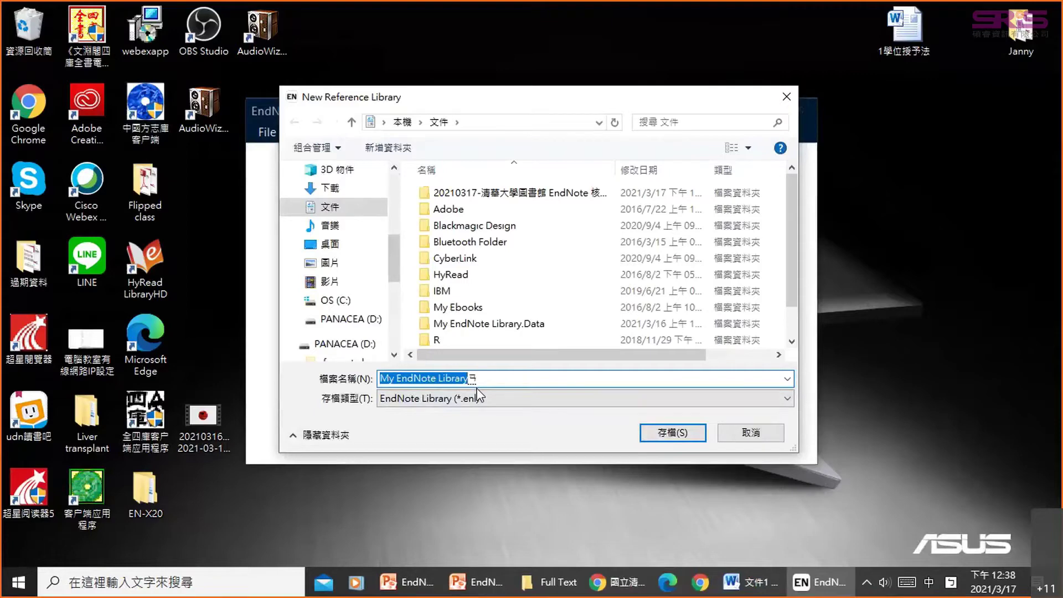
key(shift)
text(0317)
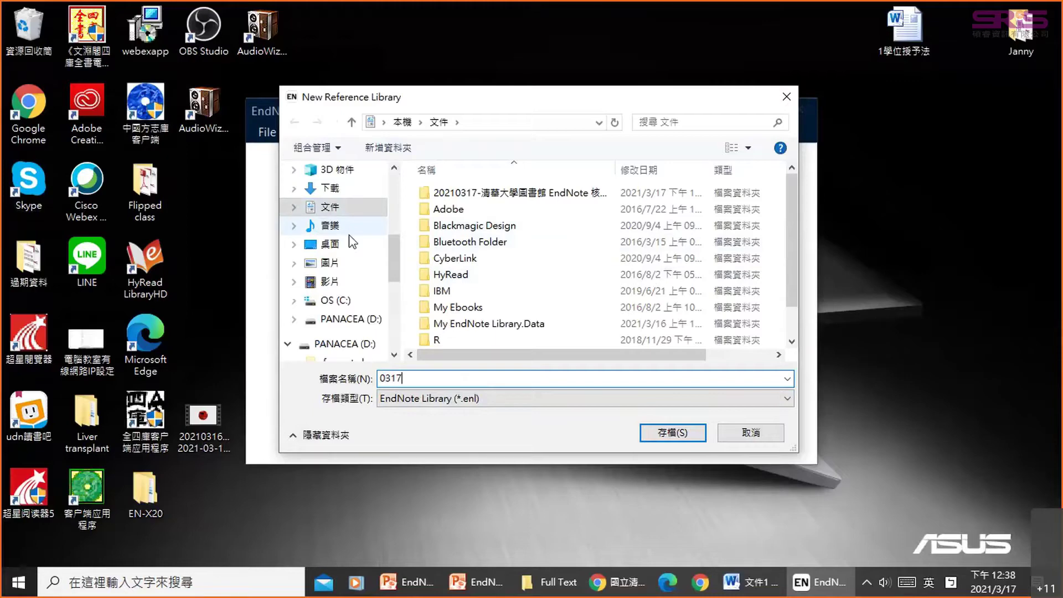
click(331, 245)
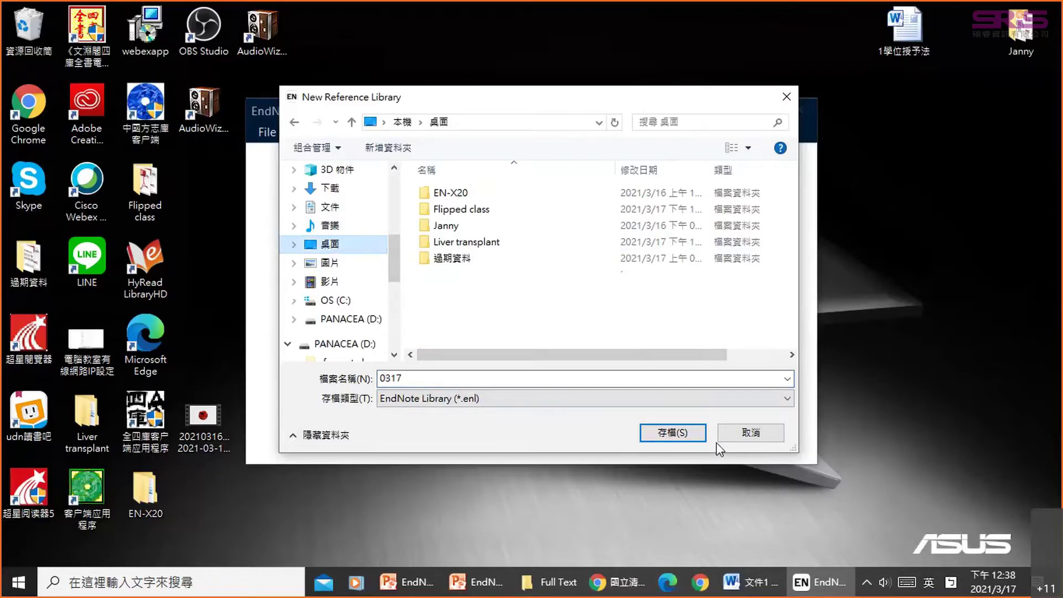
click(672, 435)
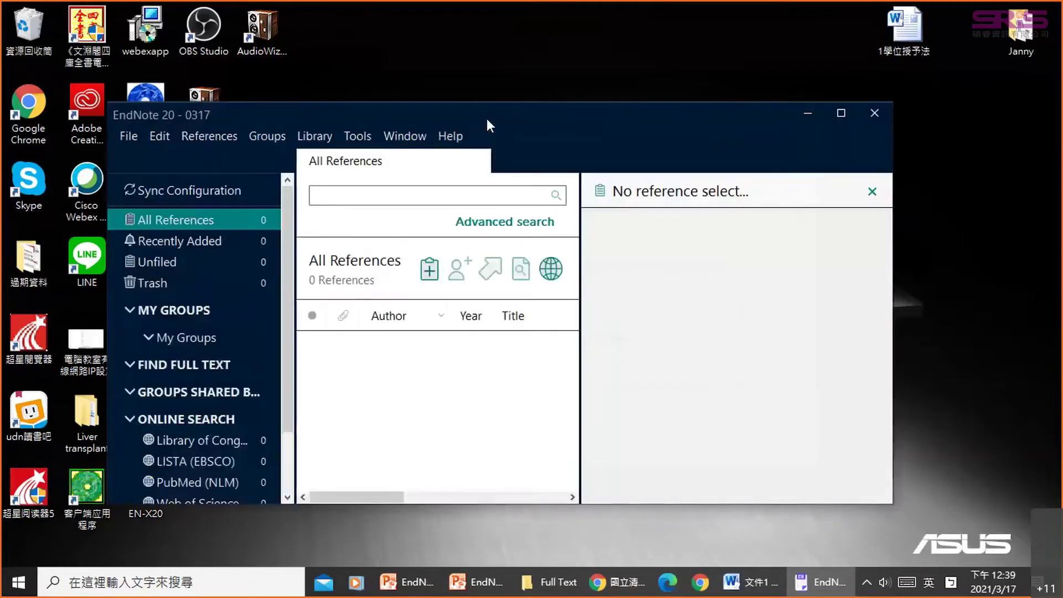
- Maximize EndNote, show Online Search, widen the reference list, then minimize the window
double_click(432, 122)
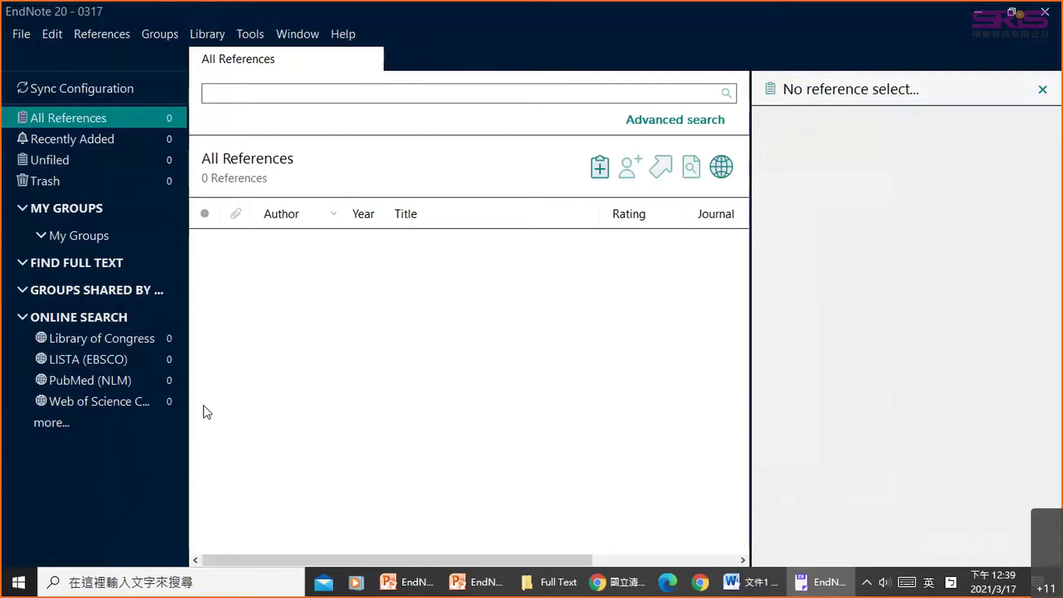
click(80, 319)
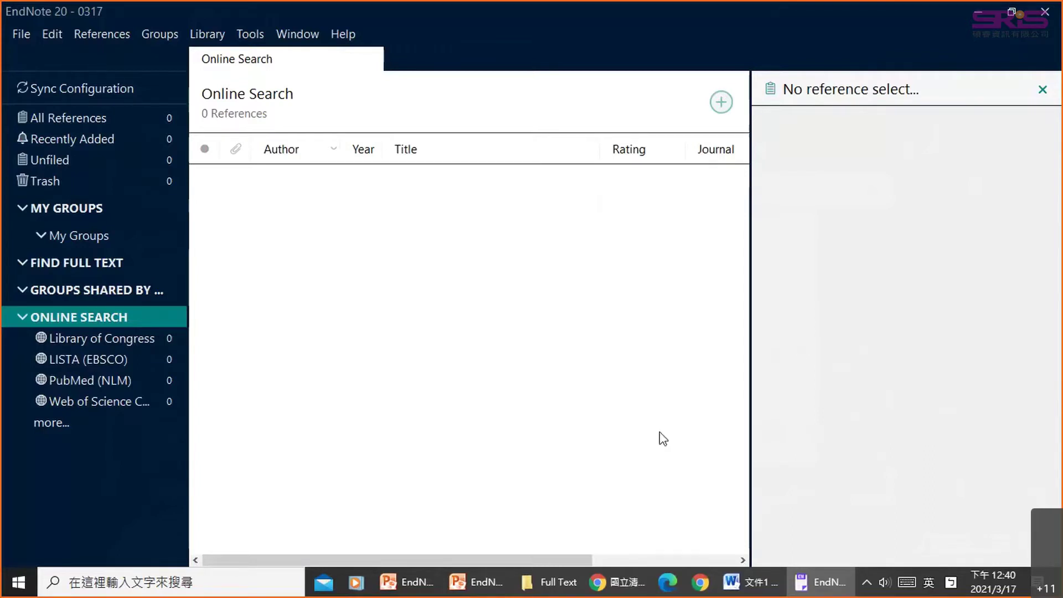
drag(751, 385, 844, 422)
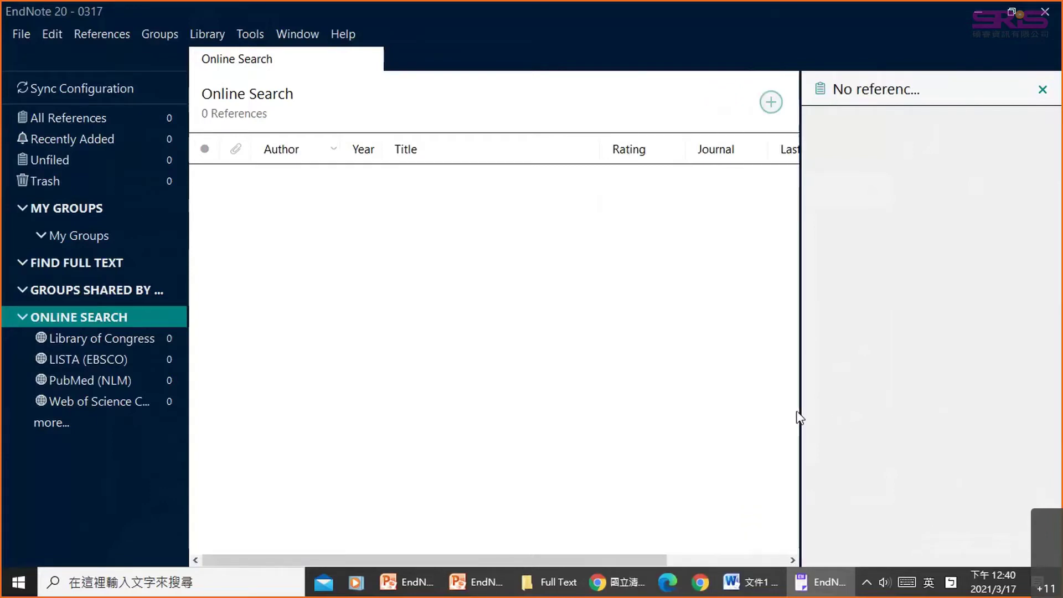
click(979, 12)
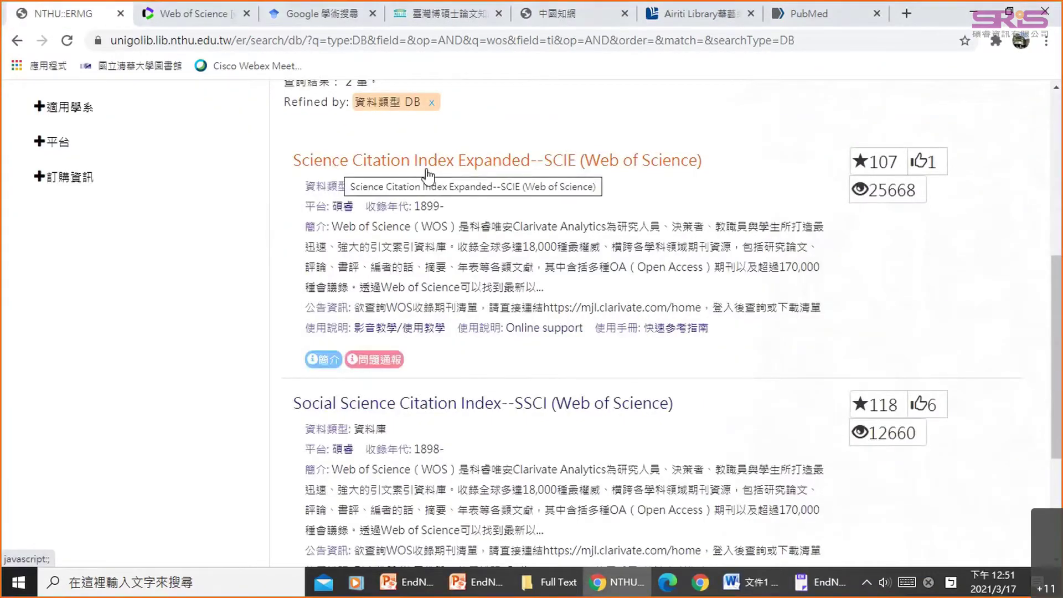
- Scroll the wos search results to view the SCIE and SSCI Web of Science entries
scroll(534, 448, down, 1)
scroll(534, 449, down, 3)
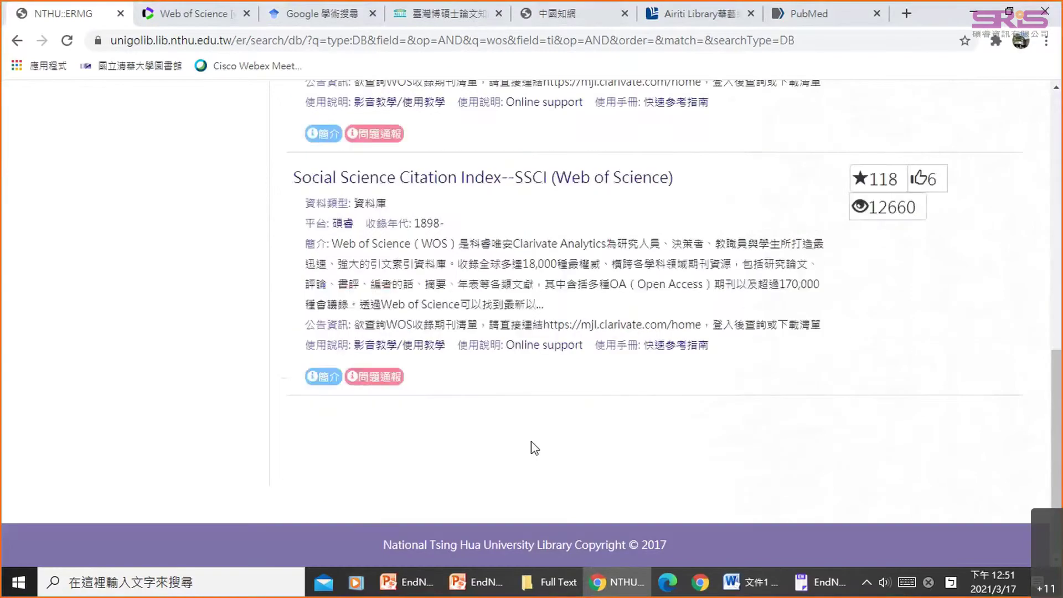
scroll(499, 277, up, 9)
- On the Web of Science tab, expand 更多設定 and put distance education in quotes
click(201, 17)
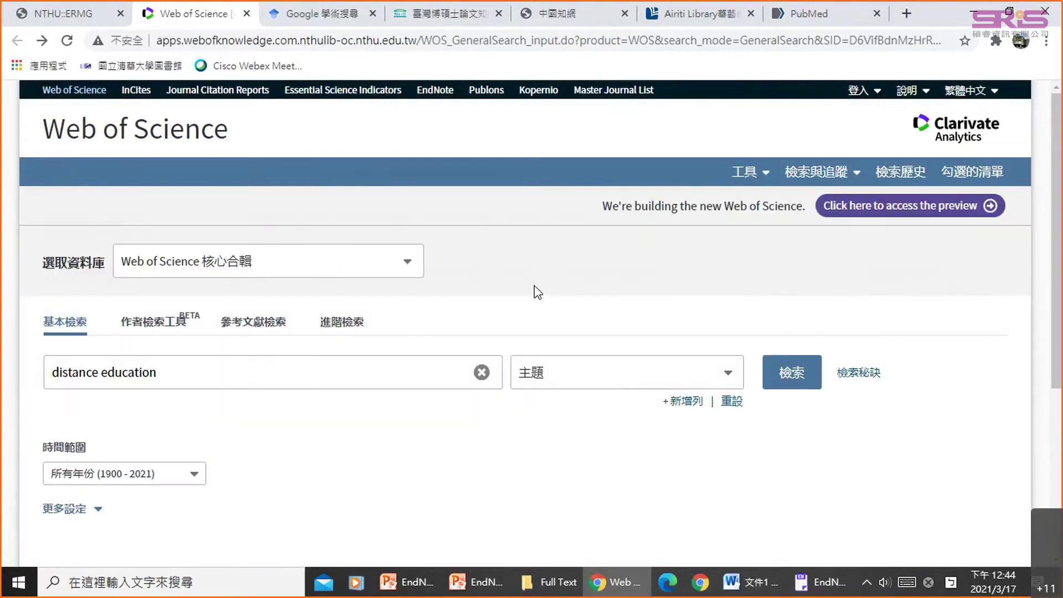
scroll(538, 293, down, 3)
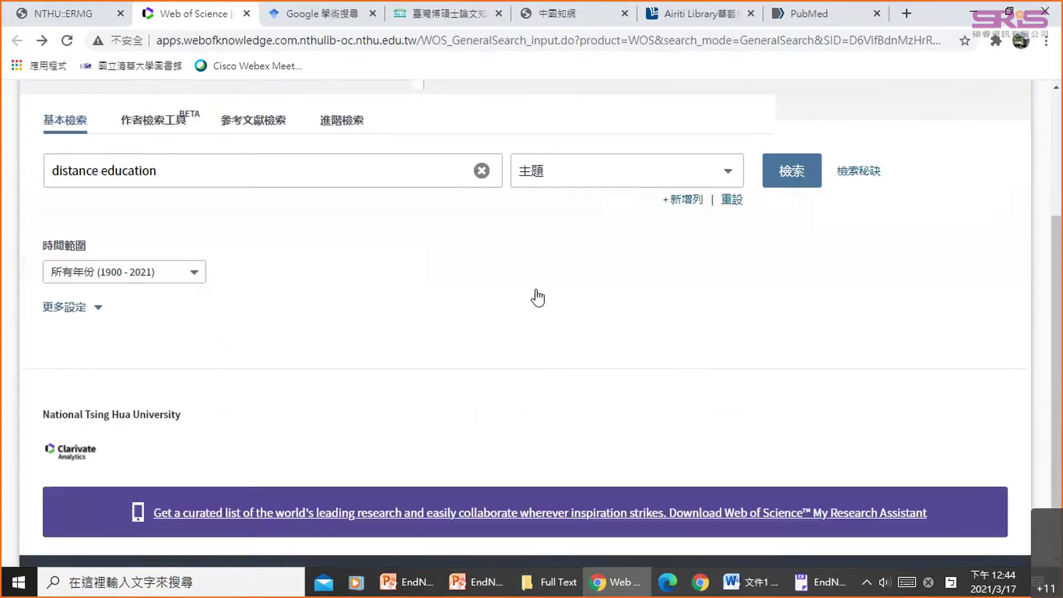
scroll(409, 308, up, 2)
click(100, 433)
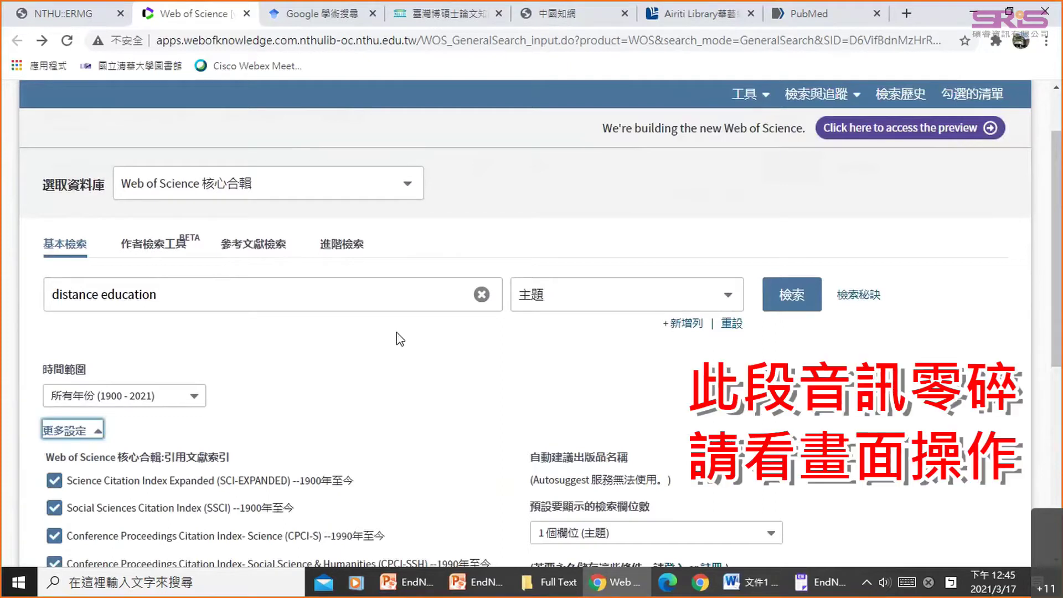
click(52, 294)
text(")
click(426, 298)
text(")
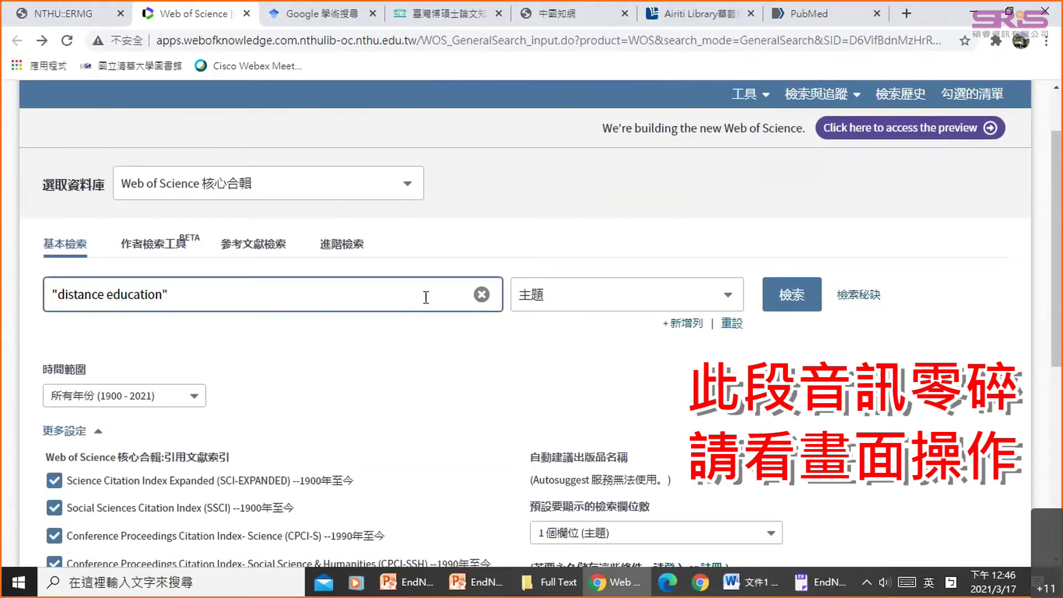
click(646, 357)
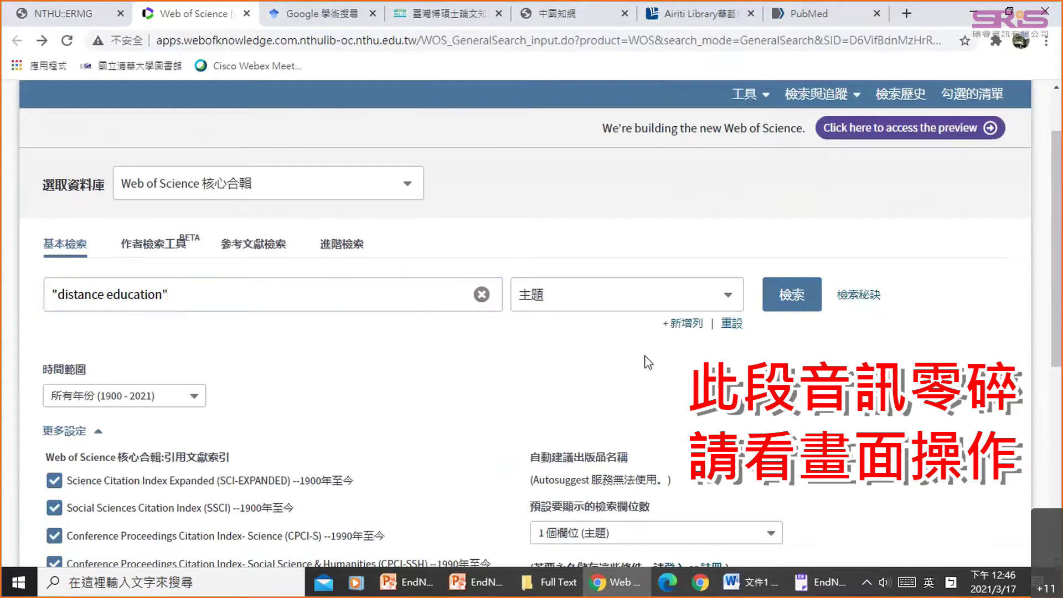
- Run the "distance education" search limited to the 標題 (title) field
click(726, 295)
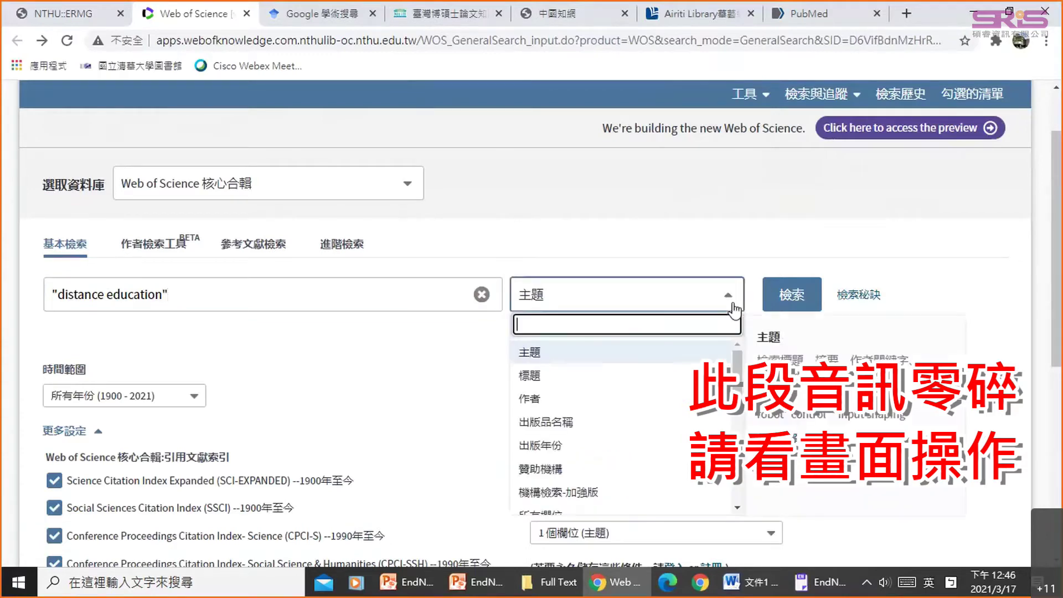
click(683, 379)
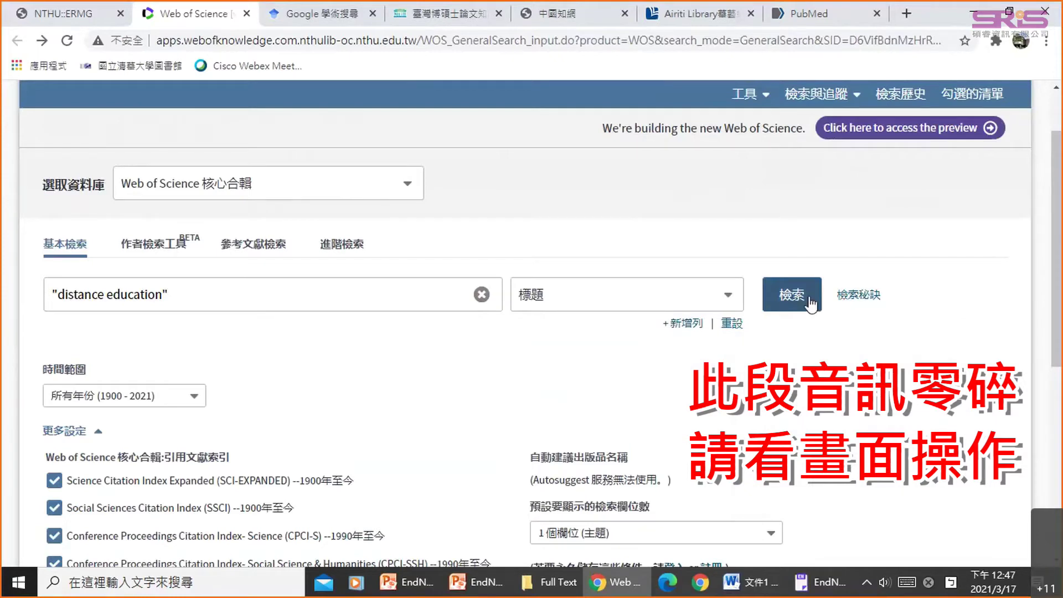
click(811, 301)
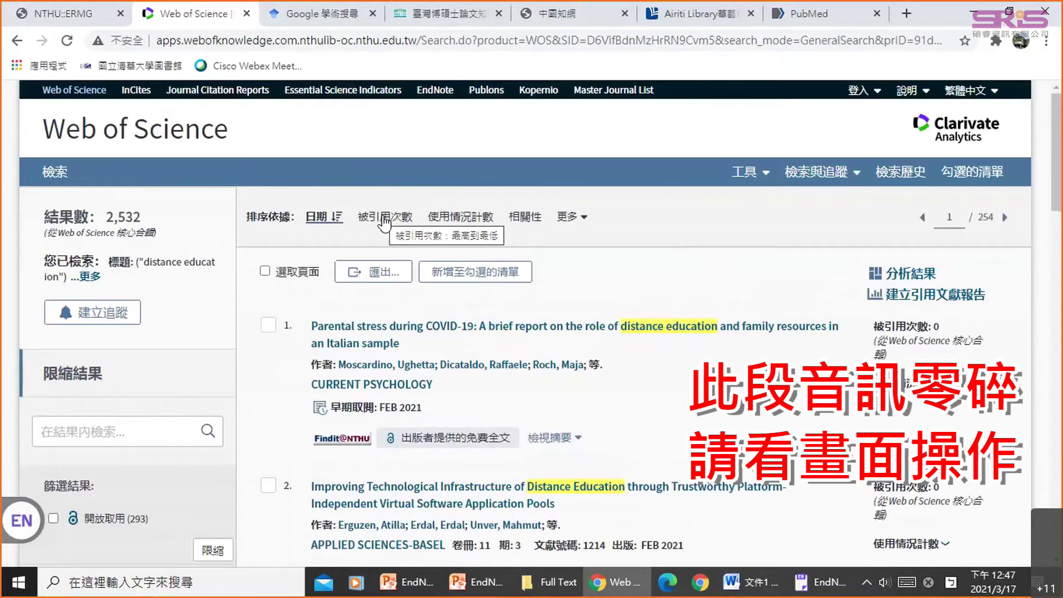
- Sort the 2,532 results by times cited and tick the top five records
click(384, 219)
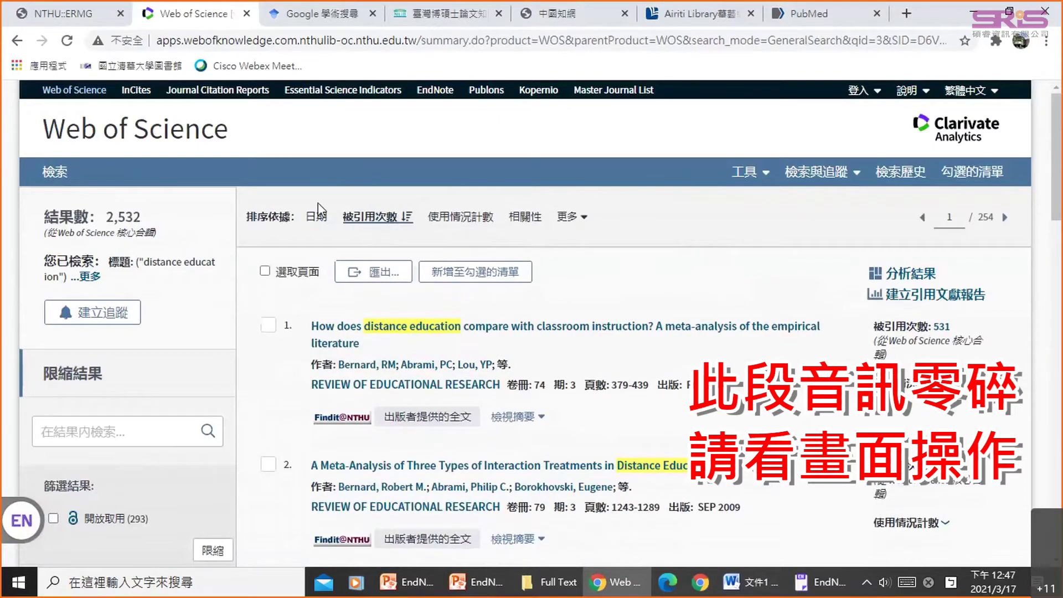
click(269, 325)
click(269, 464)
scroll(282, 466, down, 5)
click(269, 275)
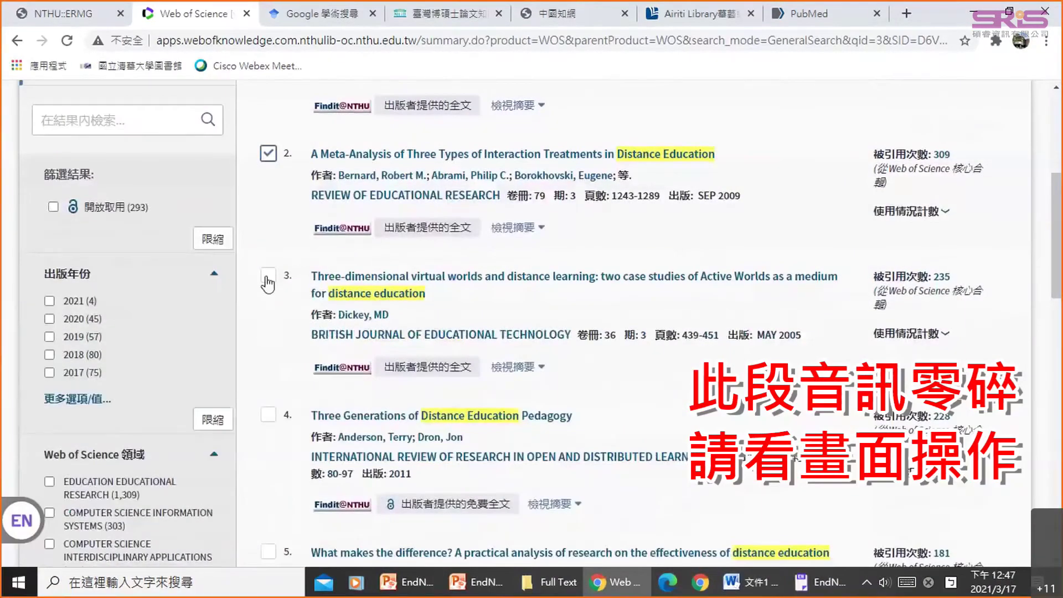
click(268, 414)
scroll(279, 446, down, 2)
click(269, 466)
scroll(356, 458, up, 10)
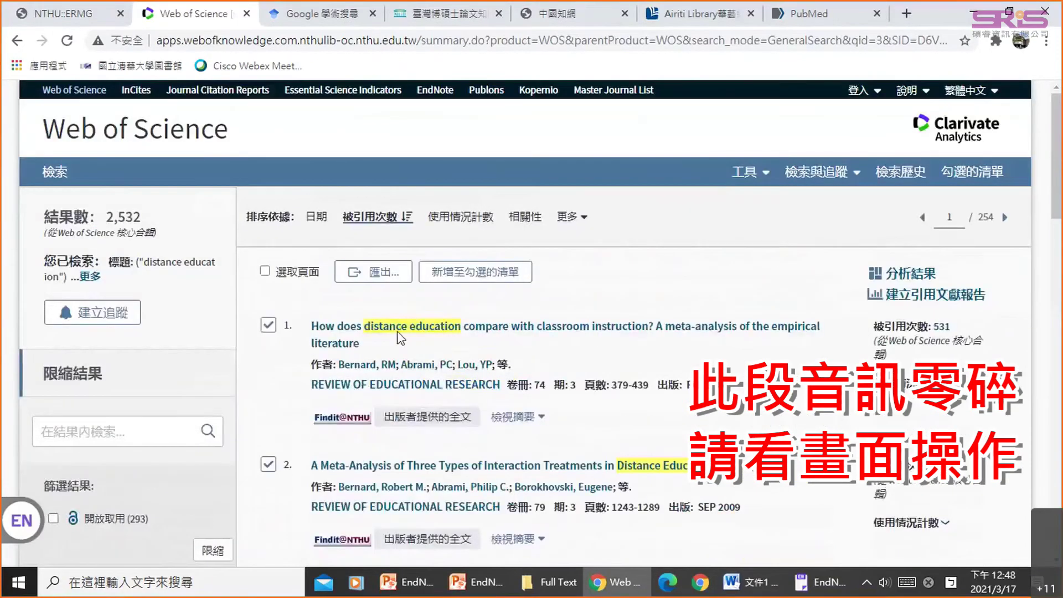
- Export the five ticked records to EndNote 桌面版 with 完整記錄 record content
click(391, 282)
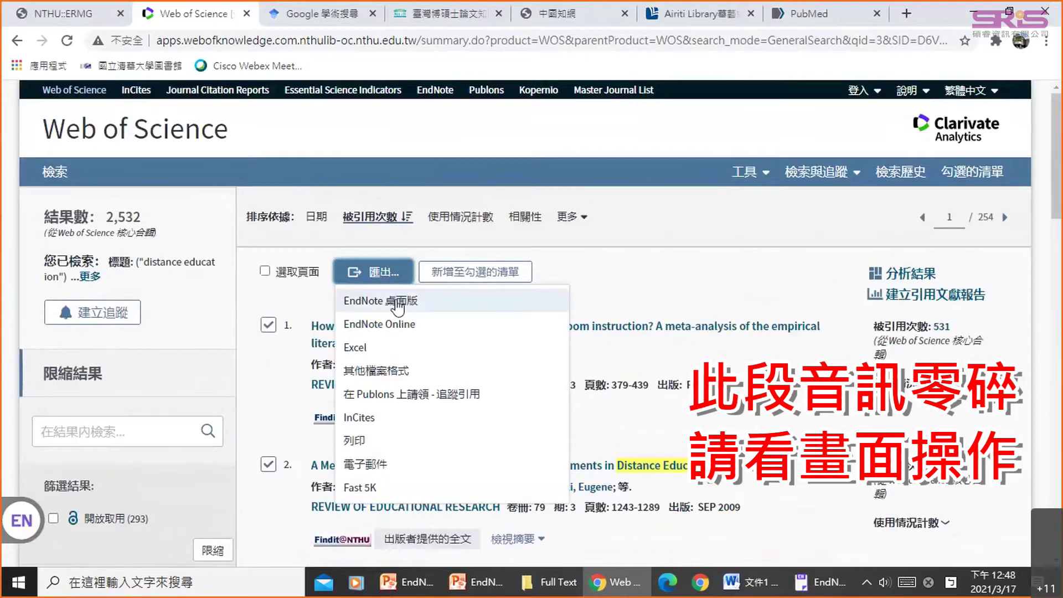
click(397, 303)
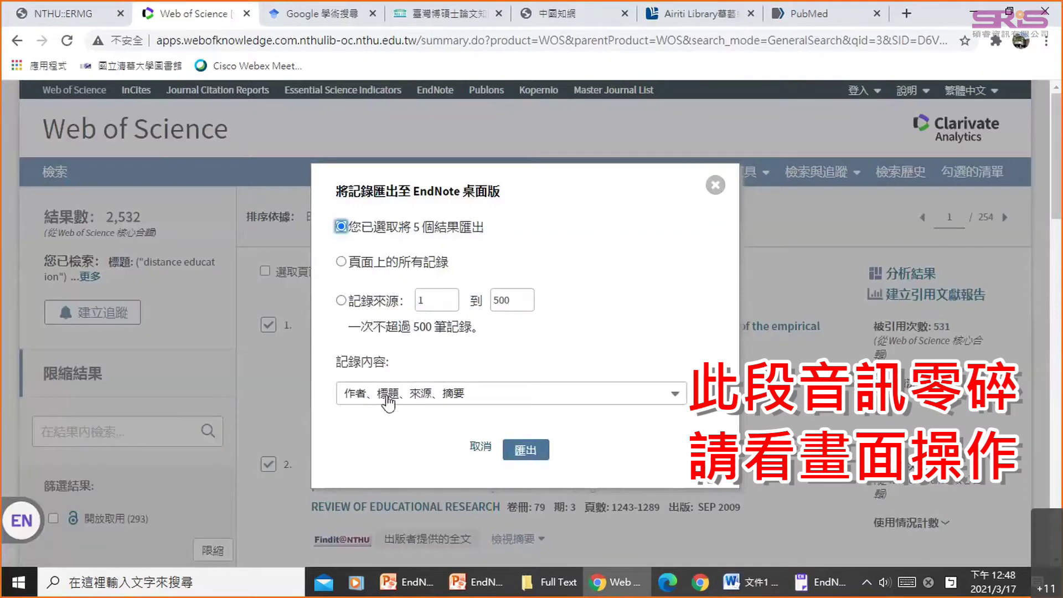
click(449, 400)
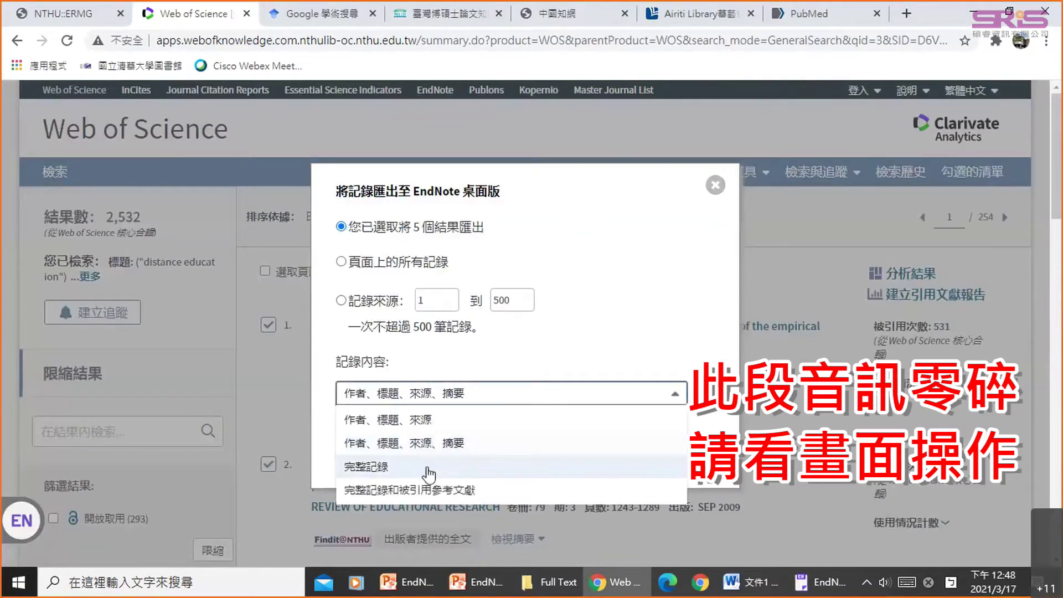
click(429, 471)
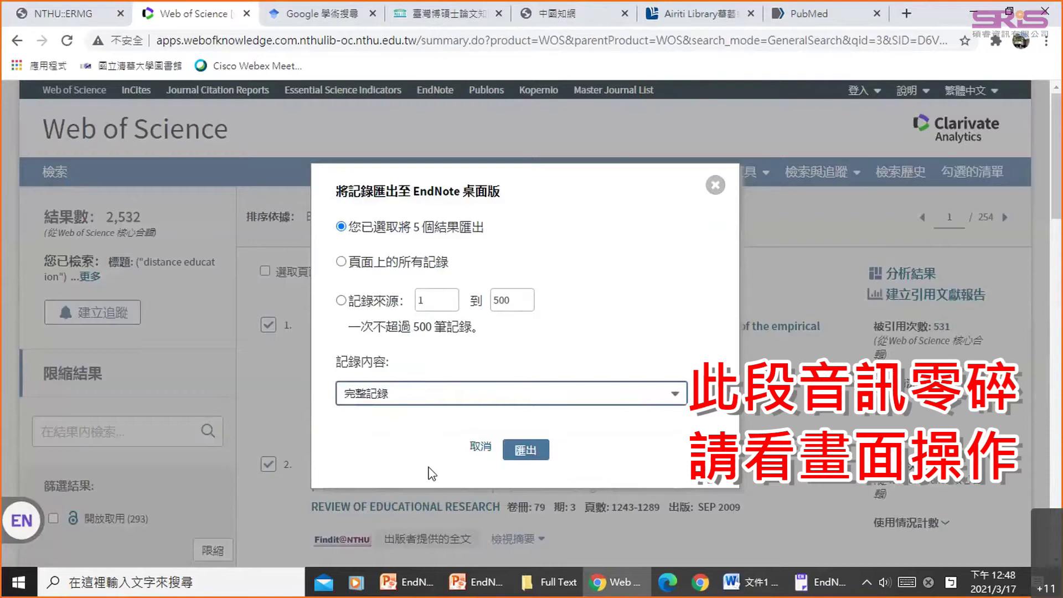
click(541, 451)
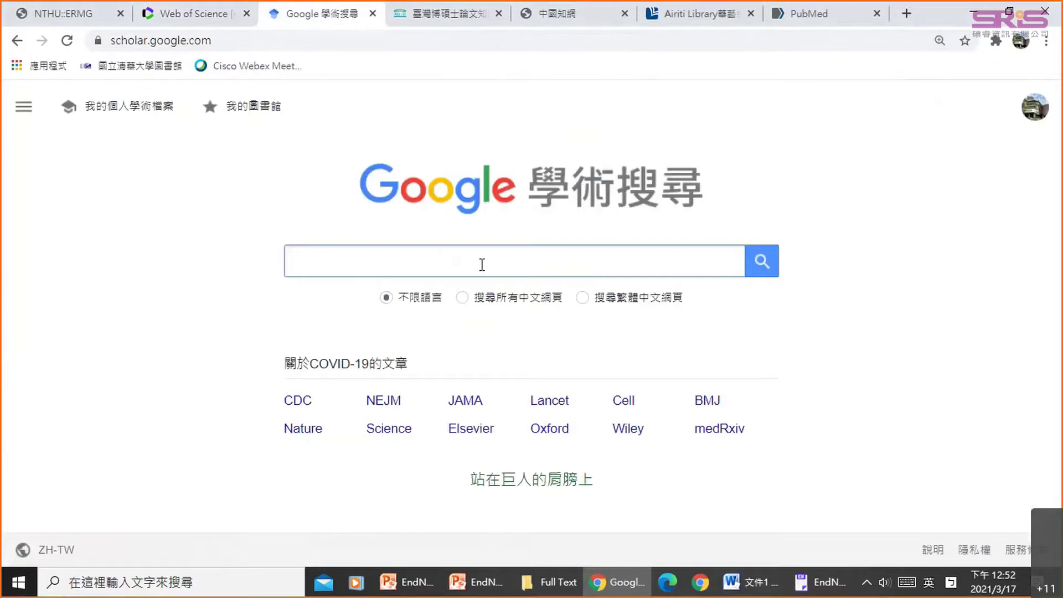
- Search Google Scholar for "AIR POLLUTION" in quotes, correcting the typos along the way
text(")
text(air)
key(BackSpace)
key(BackSpace)
key(BackSpace)
key(BackSpace)
text(AIr)
key(BackSpace)
text(R POLLU)
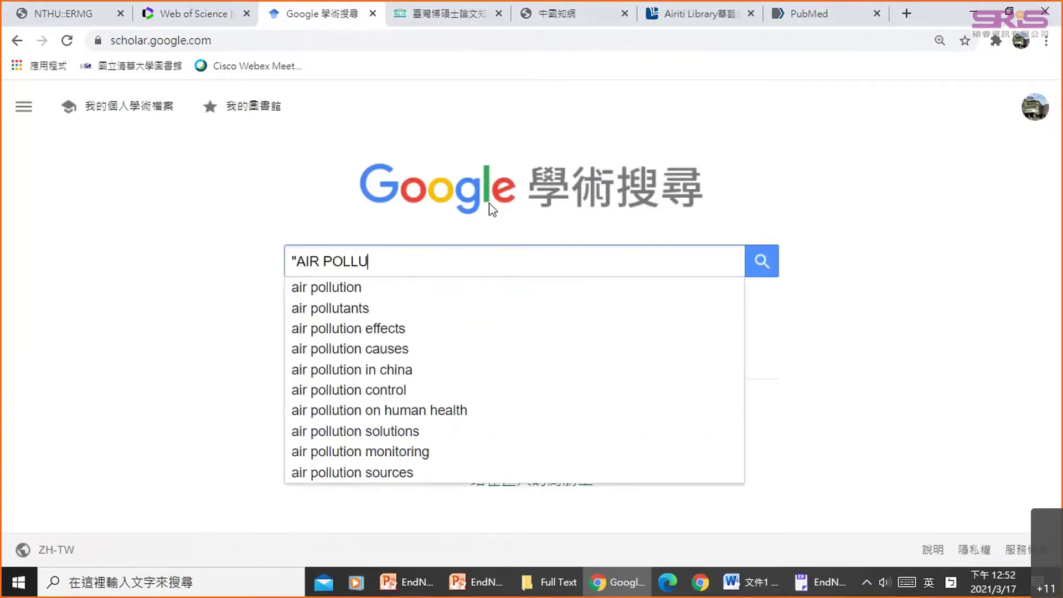
text(TION")
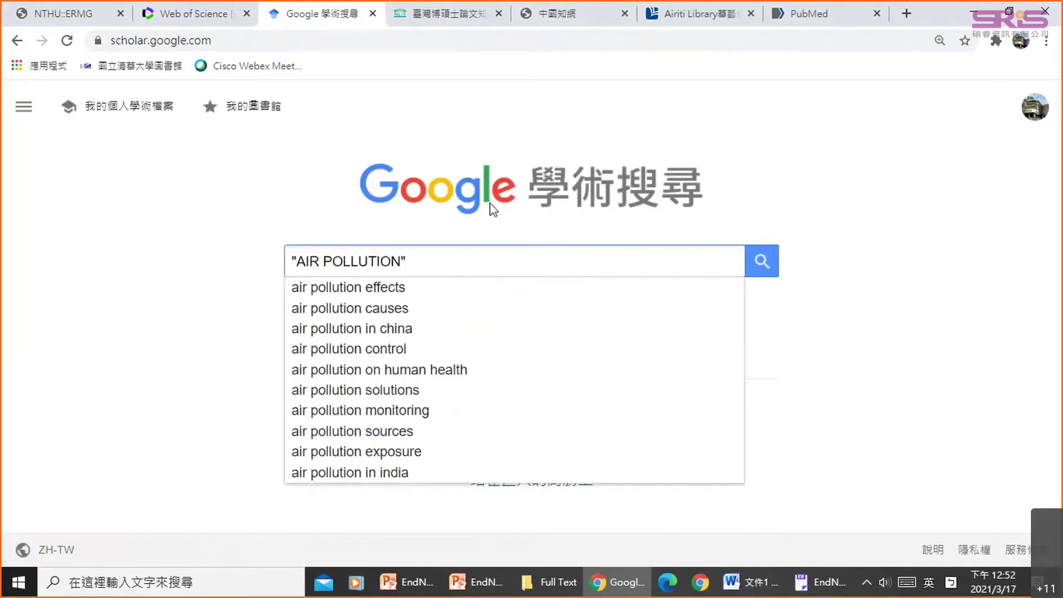
key(Return)
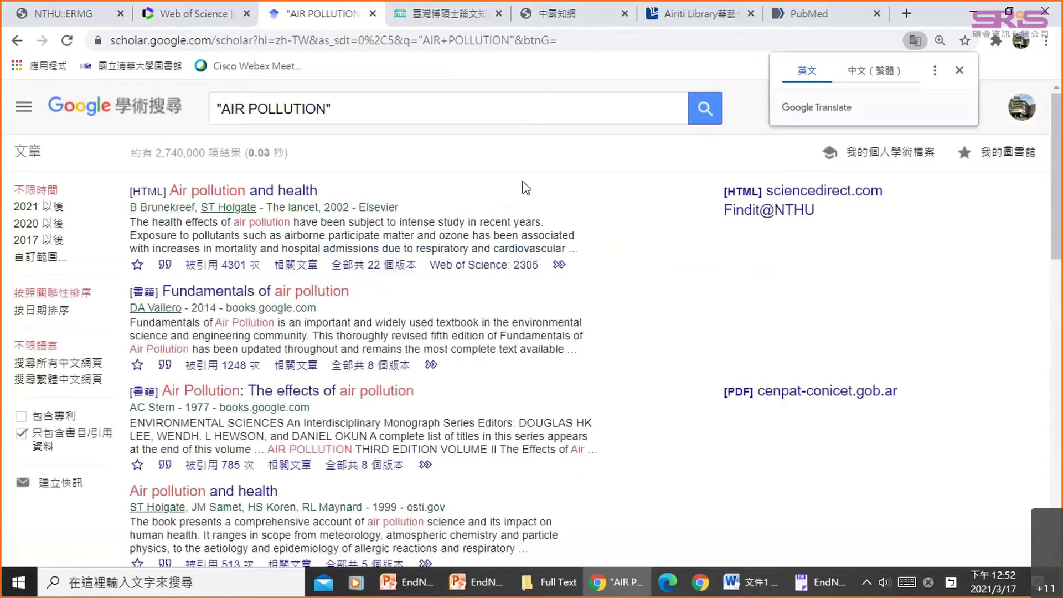
- Dismiss the translate offer, then download and open scholar.enw for 'Air pollution and health' (The Lancet, 2002)
click(340, 159)
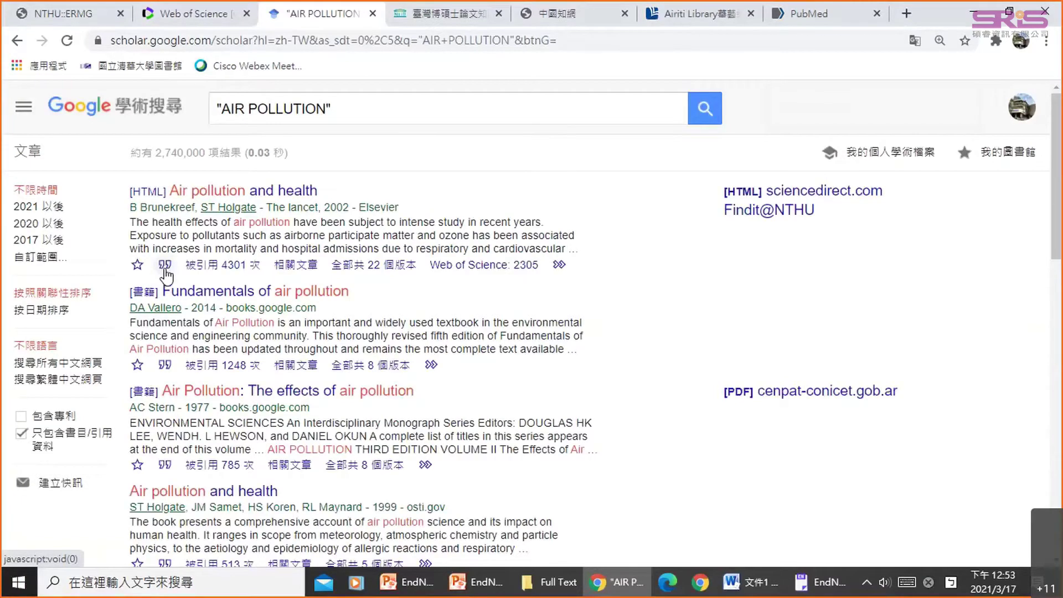
click(165, 267)
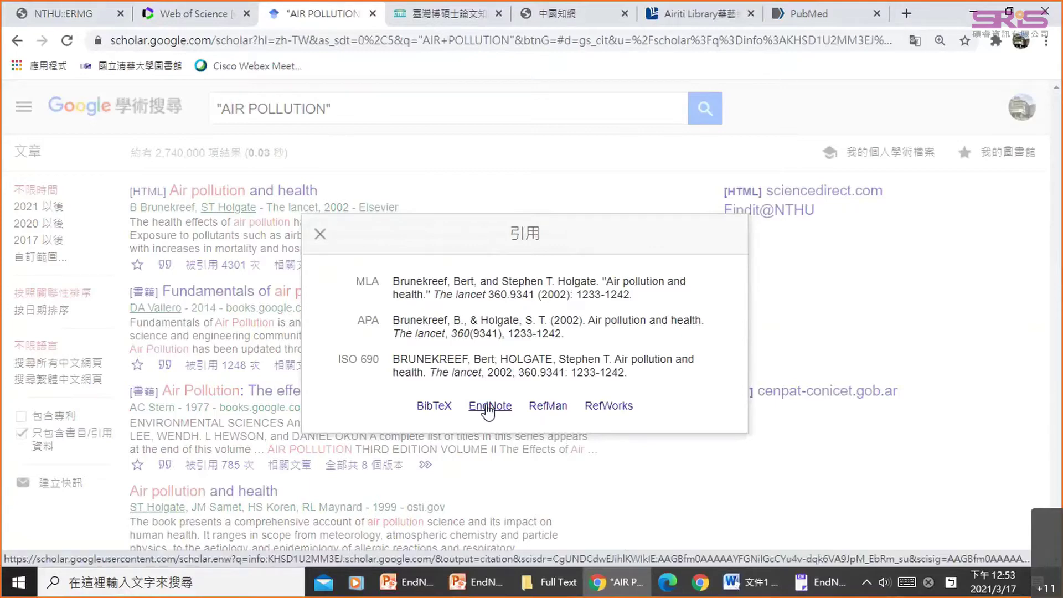
click(488, 407)
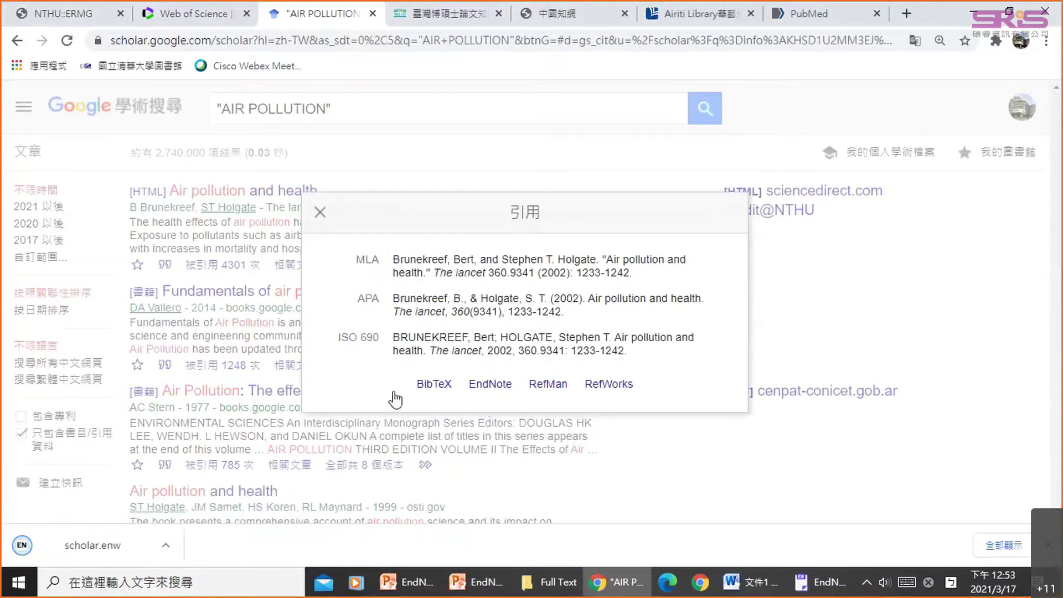
click(118, 545)
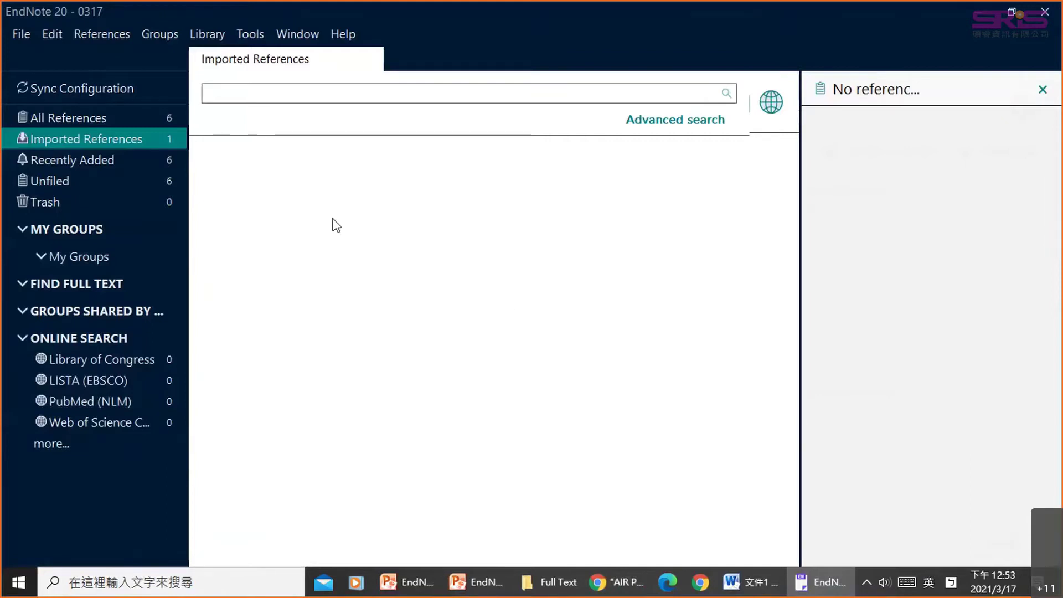
- Show the imported 'Air pollution and health' record under Imported References, with its summary in the maximized window
click(149, 117)
click(139, 139)
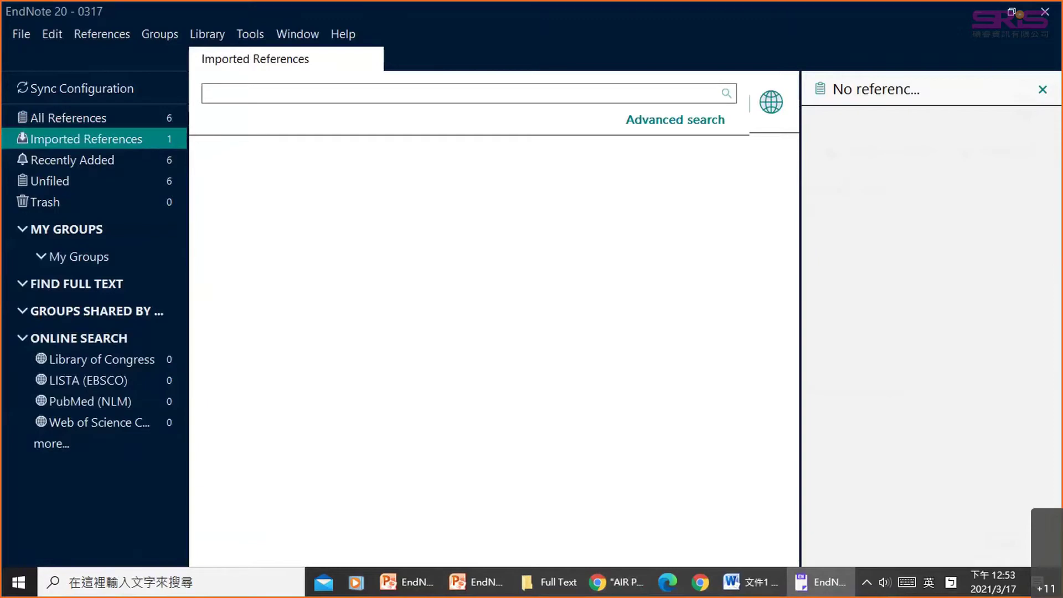
click(1009, 11)
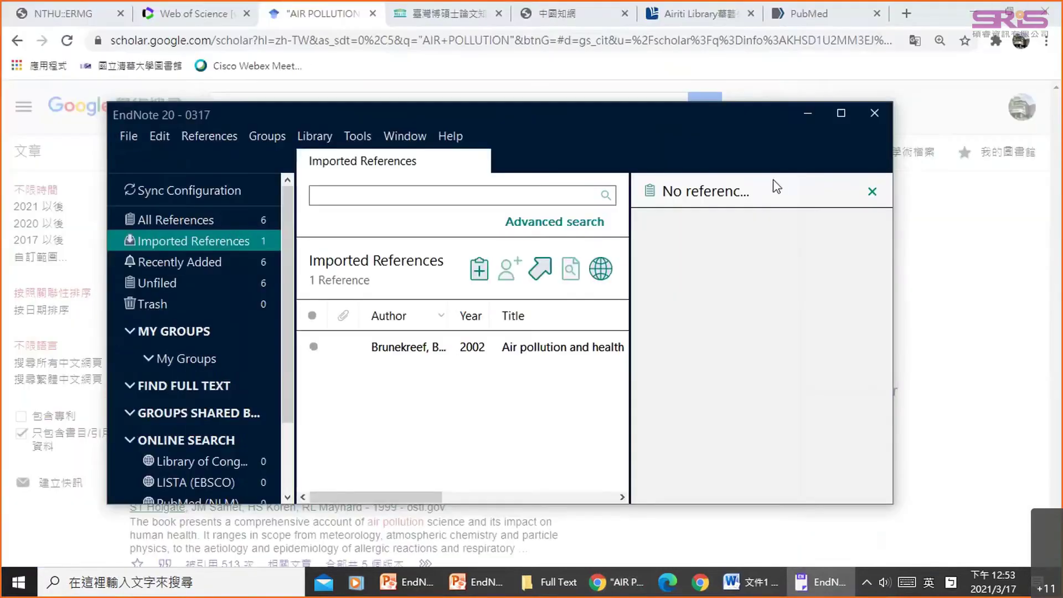
double_click(556, 118)
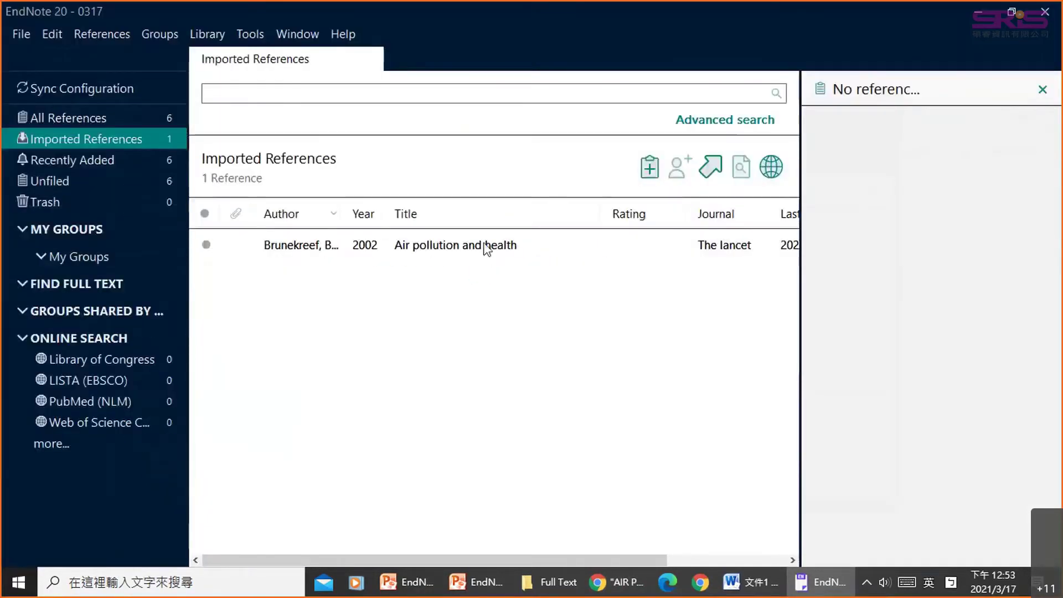
click(463, 254)
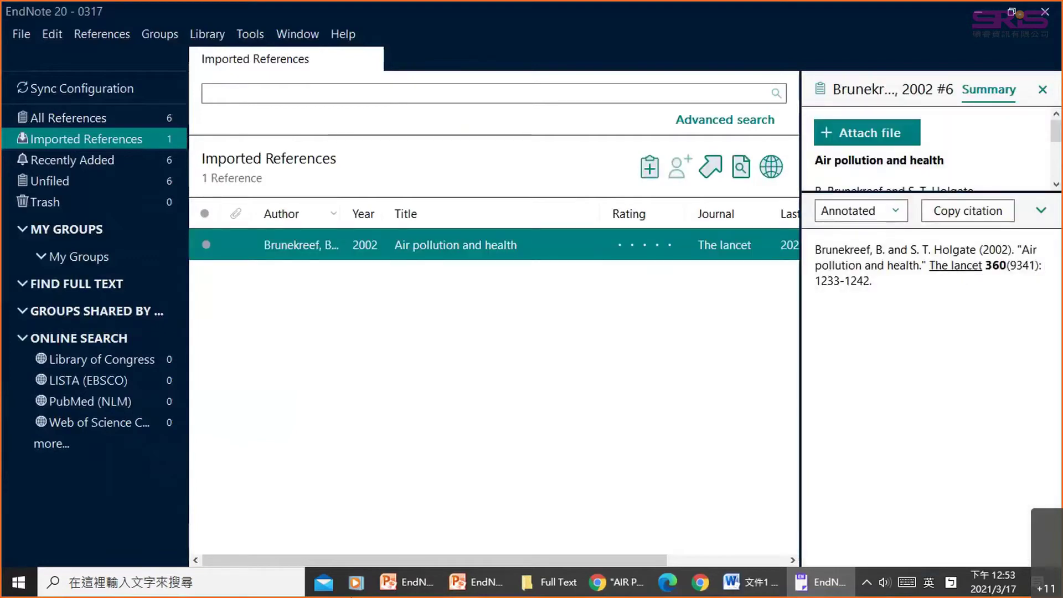
- Return to the AIR POLLUTION results and close the first result's citation box
click(619, 585)
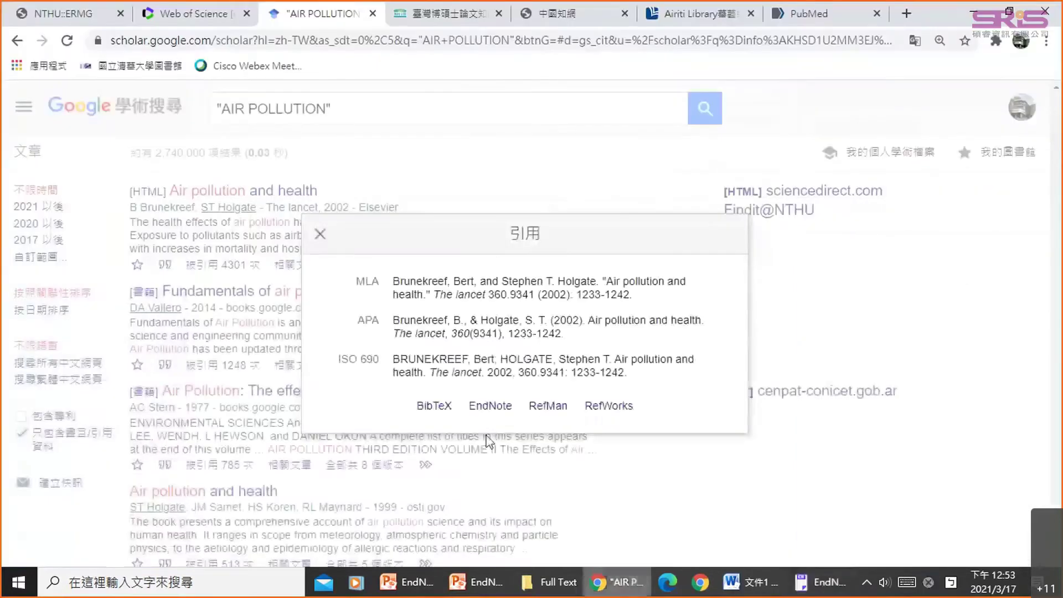
click(321, 234)
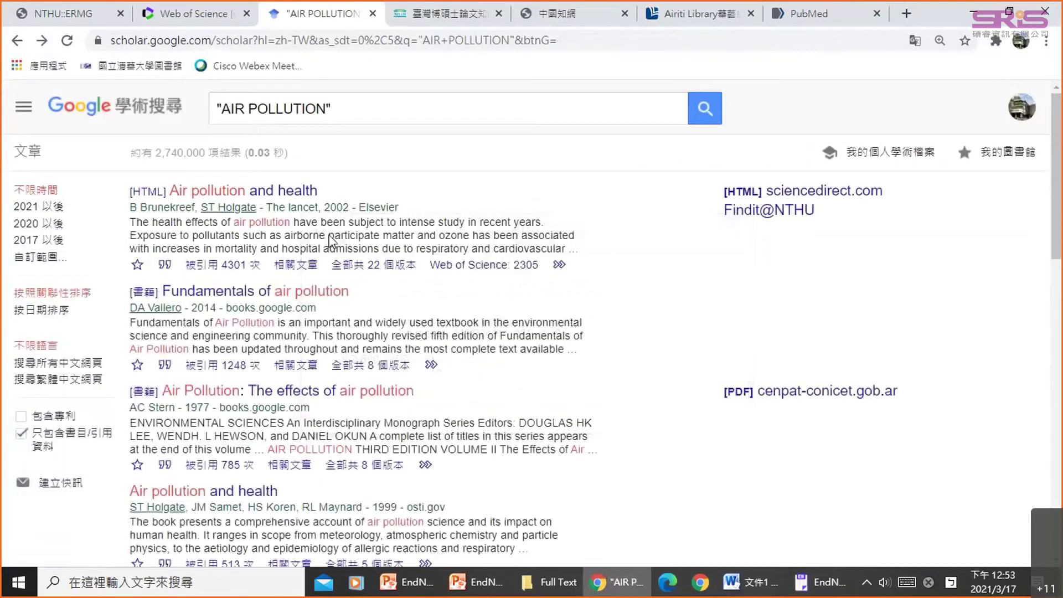
click(164, 266)
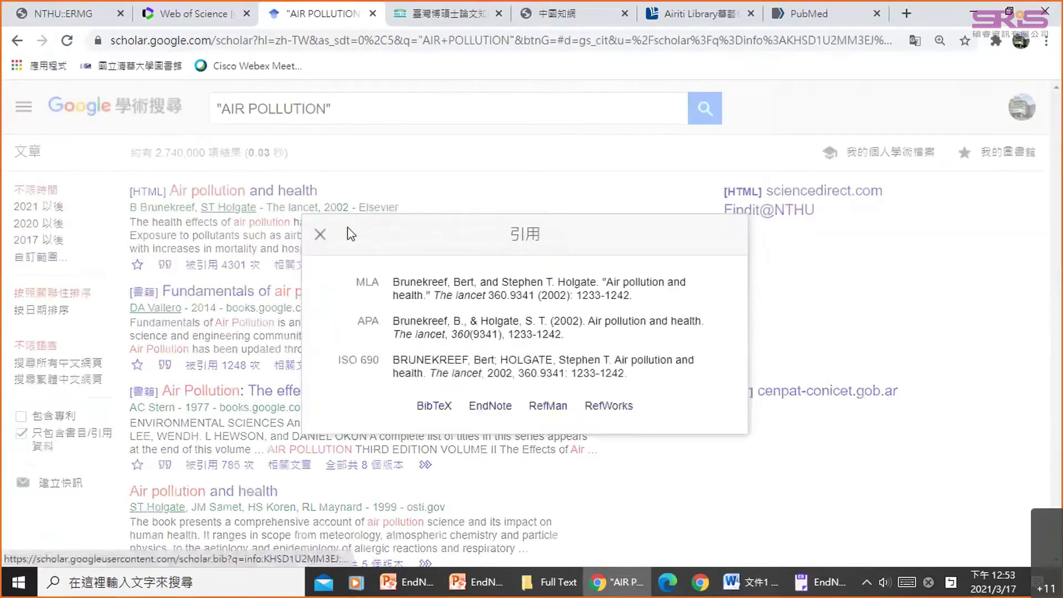
click(321, 234)
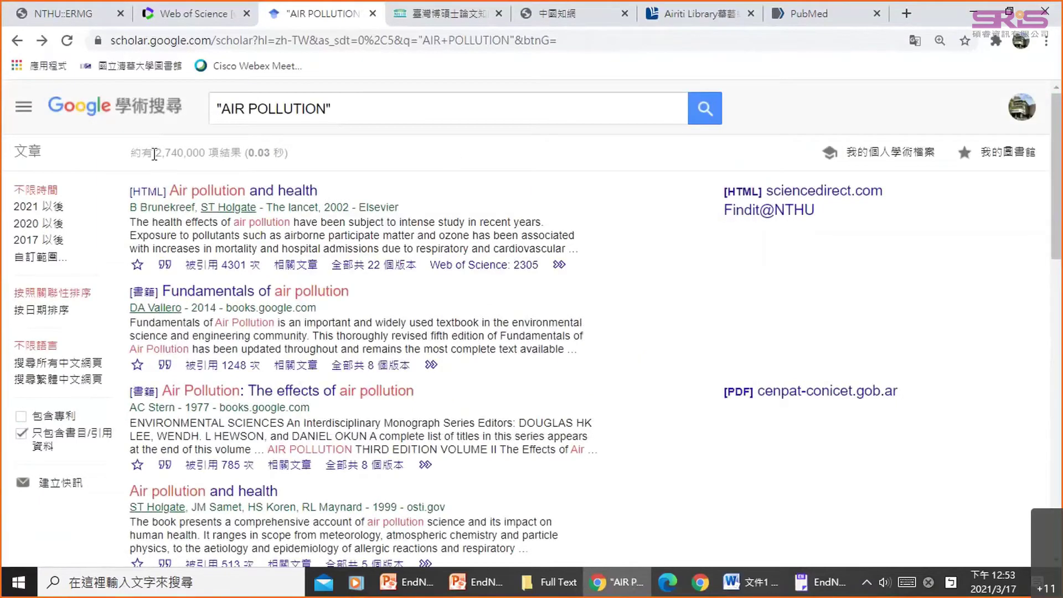
- Set Scholar's bibliography manager to 顯示導入 EndNote 的鏈接 and save the settings
click(21, 115)
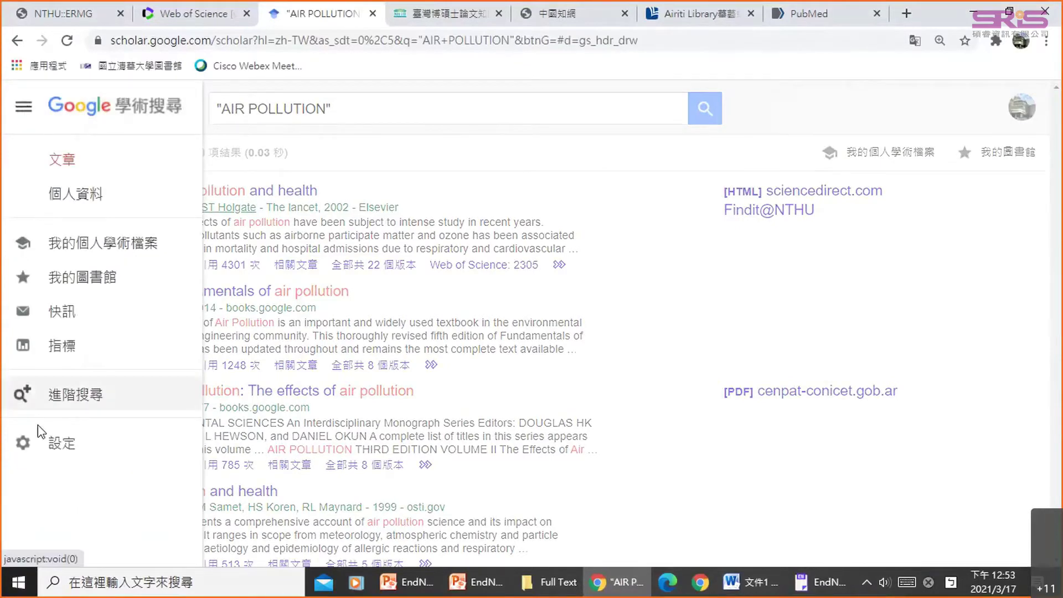
click(59, 445)
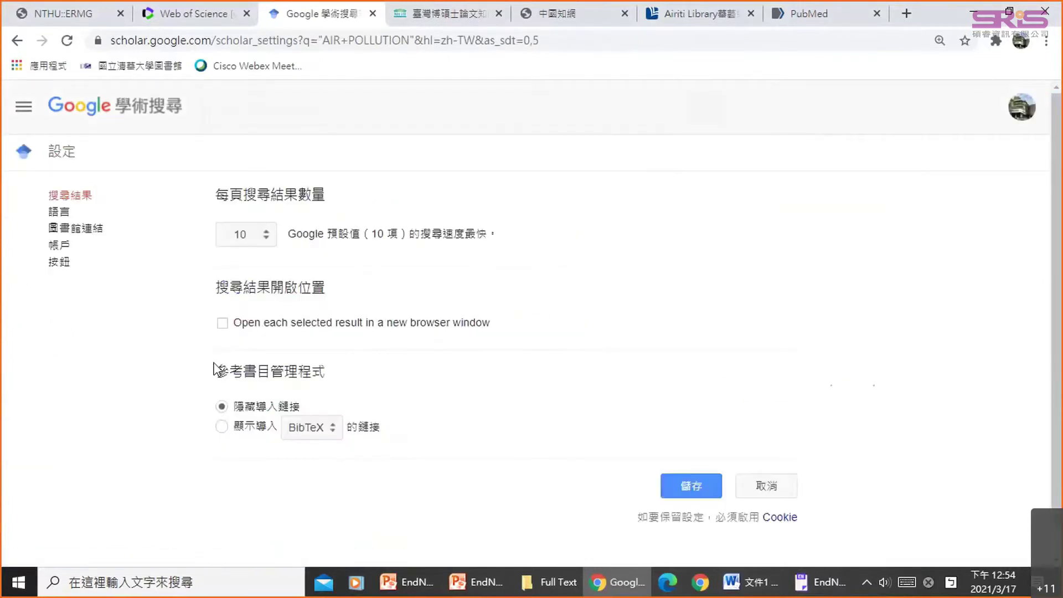
drag(215, 370, 349, 387)
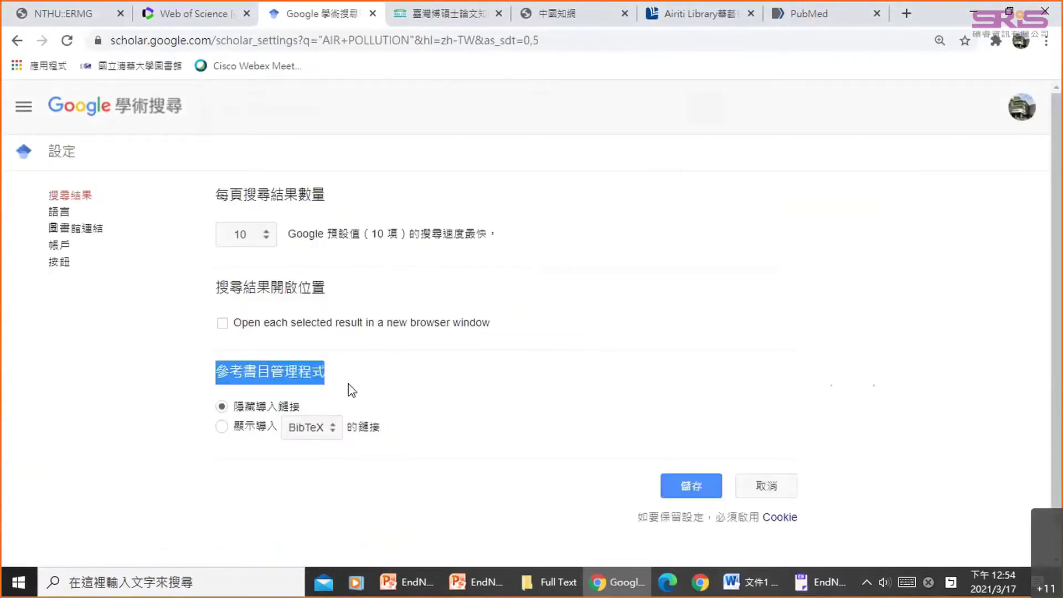
click(289, 430)
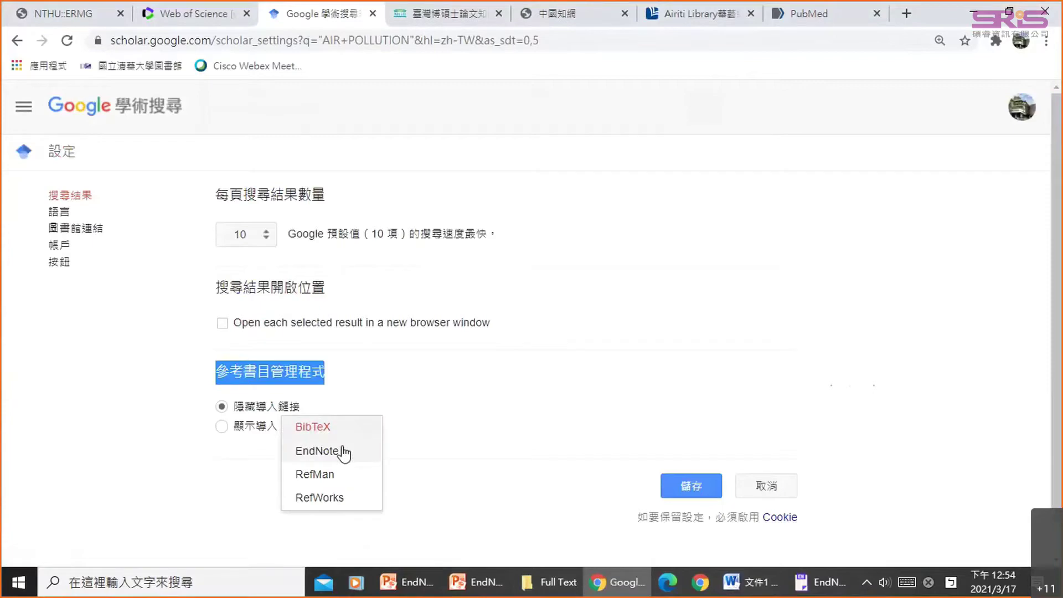
click(345, 451)
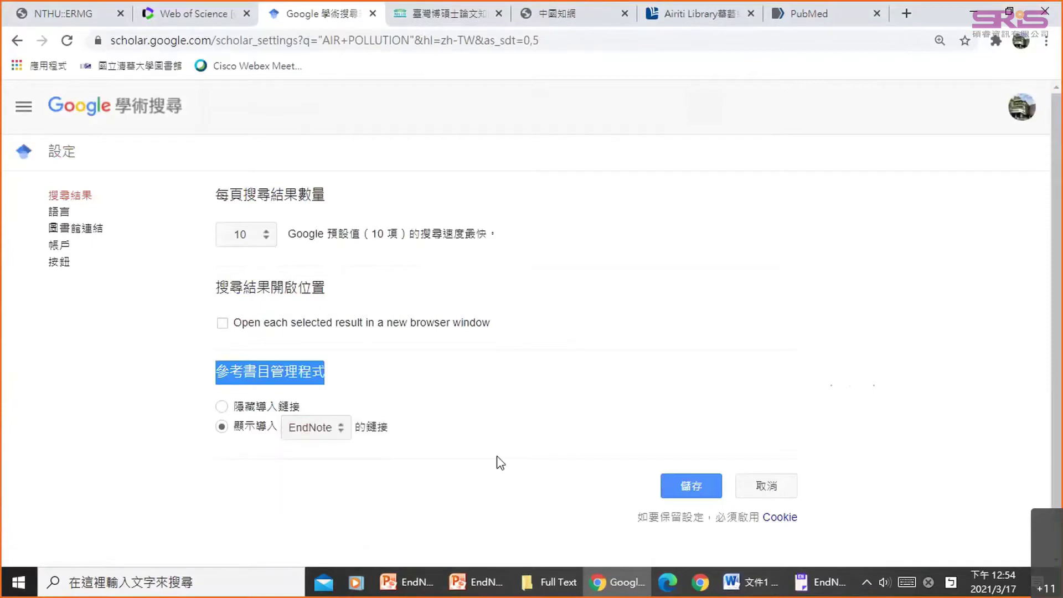
click(709, 496)
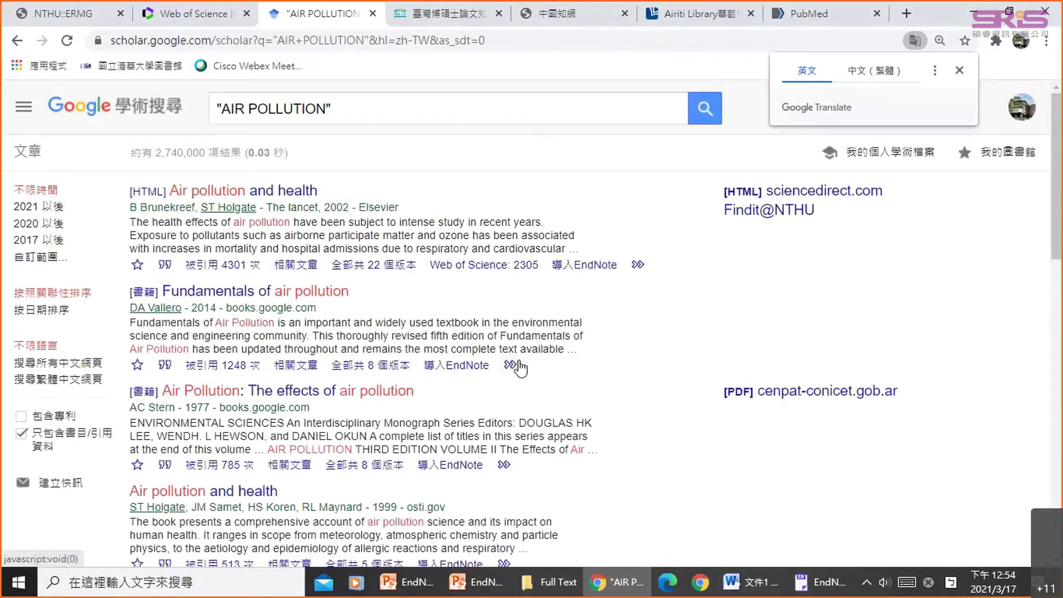
- Import the second result's EndNote citation, then bring the AIR POLLUTION results back to the front
click(474, 368)
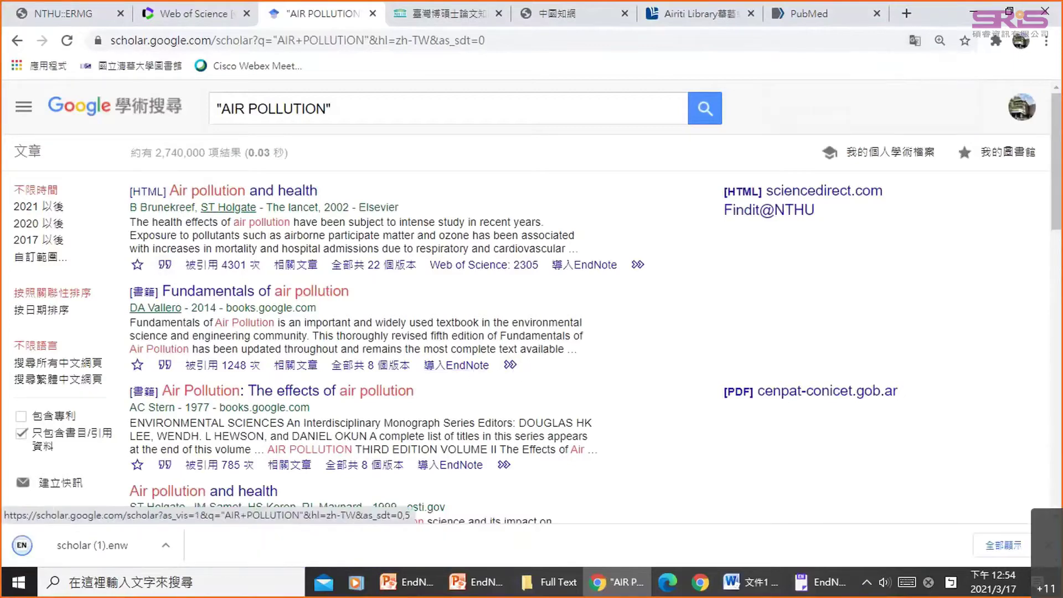
click(120, 548)
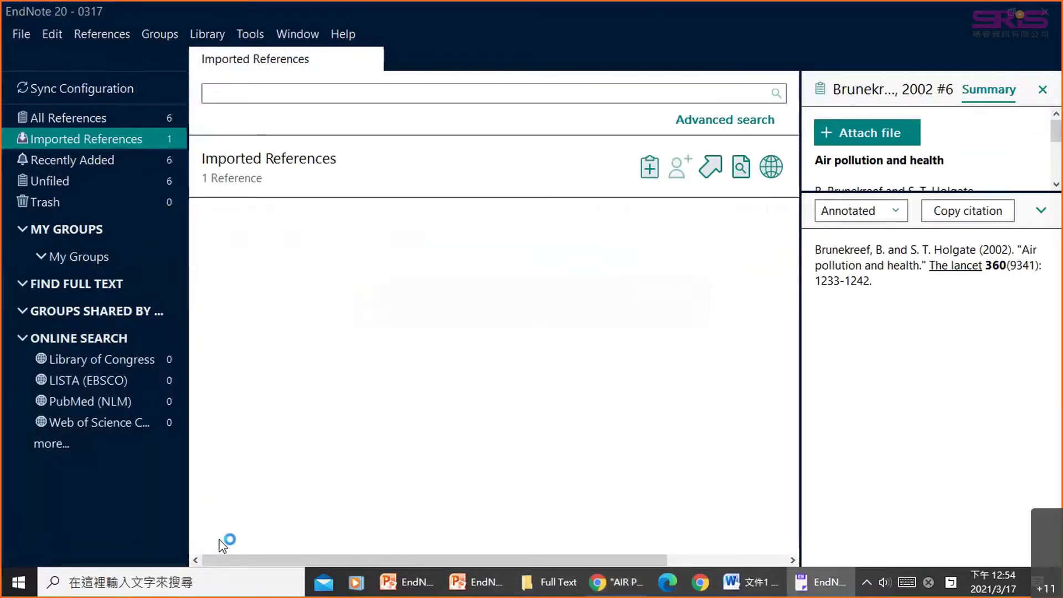
click(618, 582)
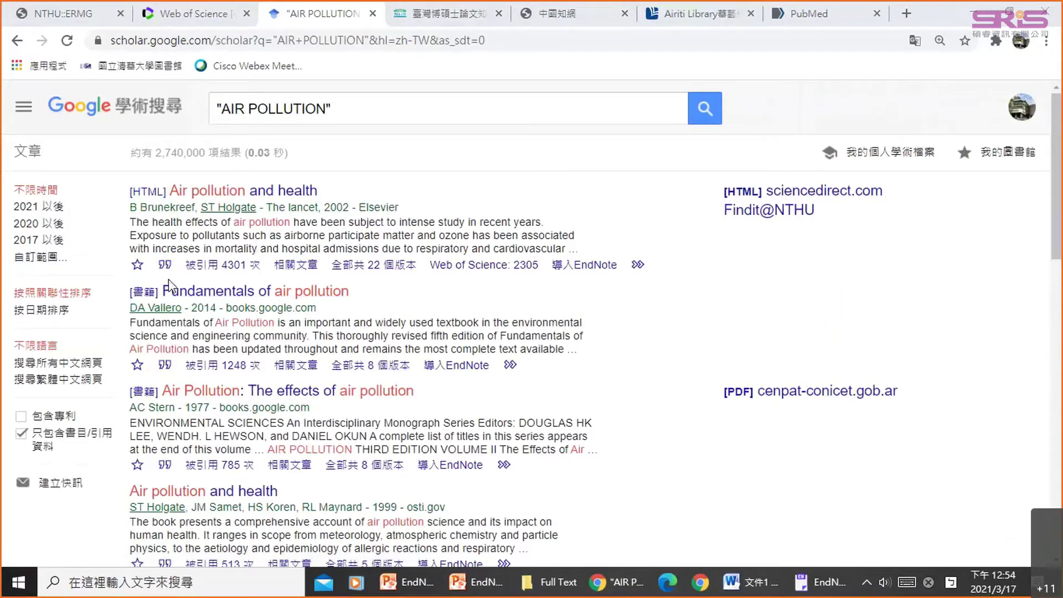
- Star 'Air pollution and health', 'Fundamentals of air pollution' and the other top results to My Library
click(138, 265)
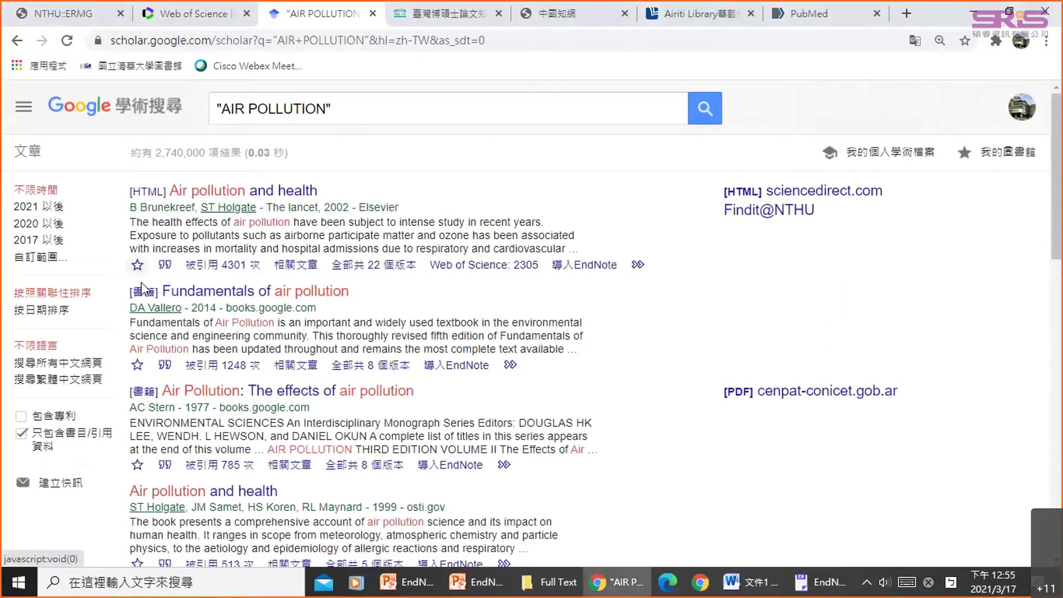
click(137, 366)
click(138, 465)
scroll(149, 459, down, 1)
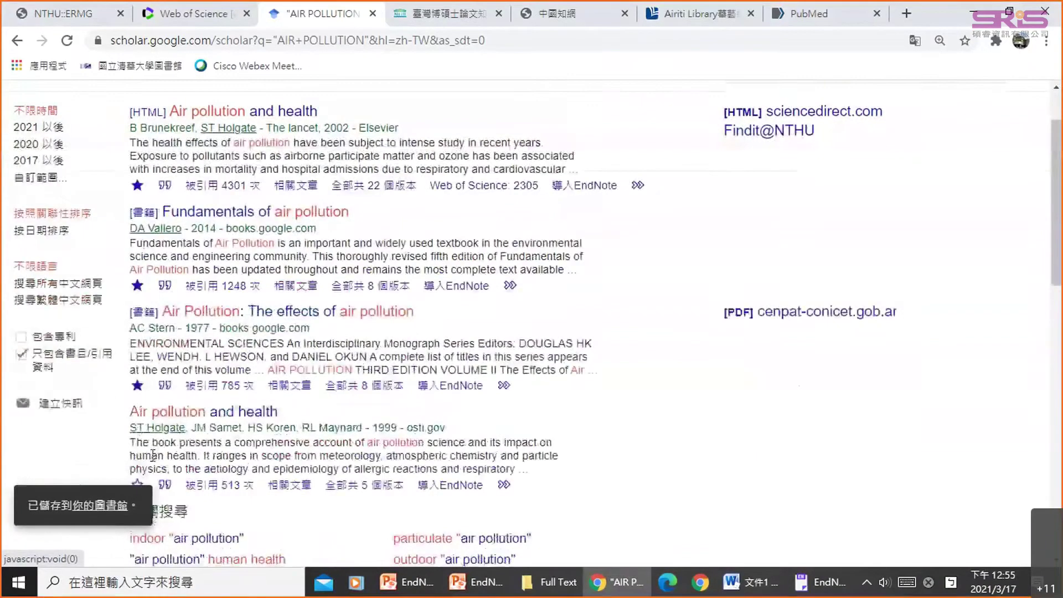
scroll(153, 455, down, 2)
scroll(917, 399, up, 4)
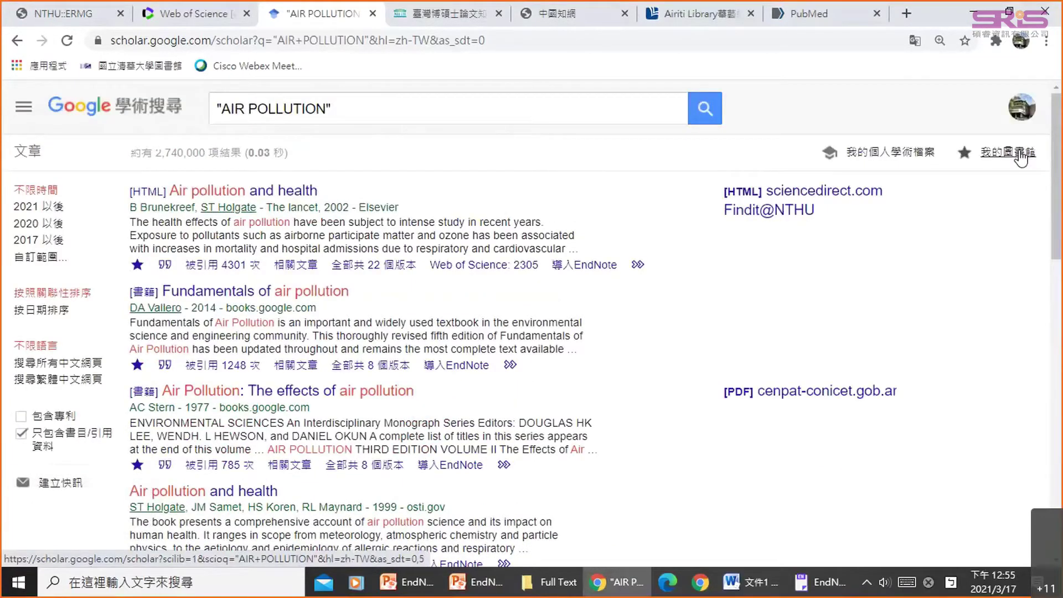
- Export all four articles from 我的圖書館 as EndNote citations.enw and import them into EndNote
click(1021, 158)
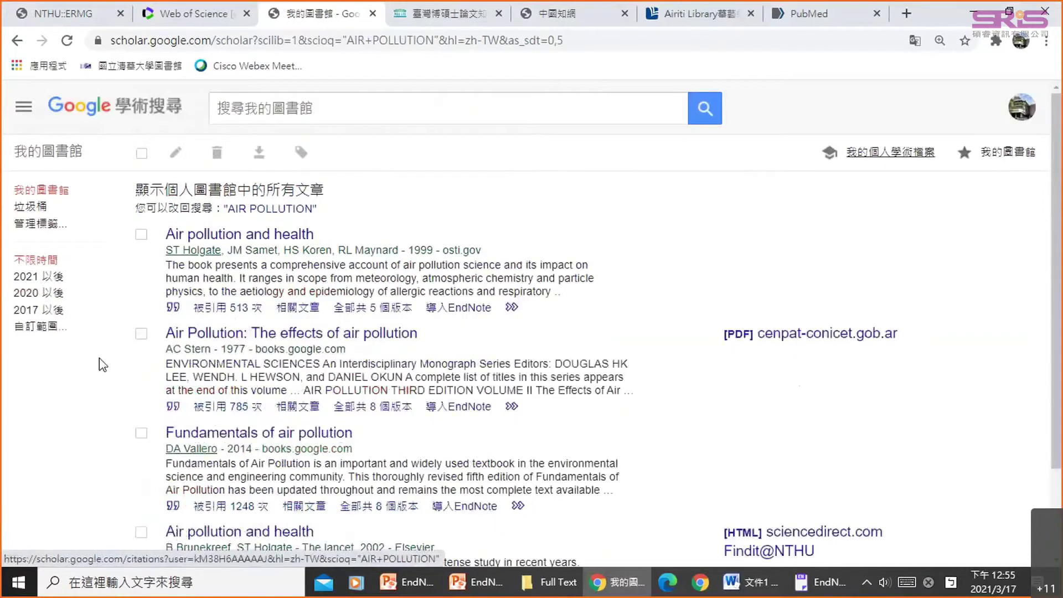
click(142, 234)
click(142, 335)
click(143, 433)
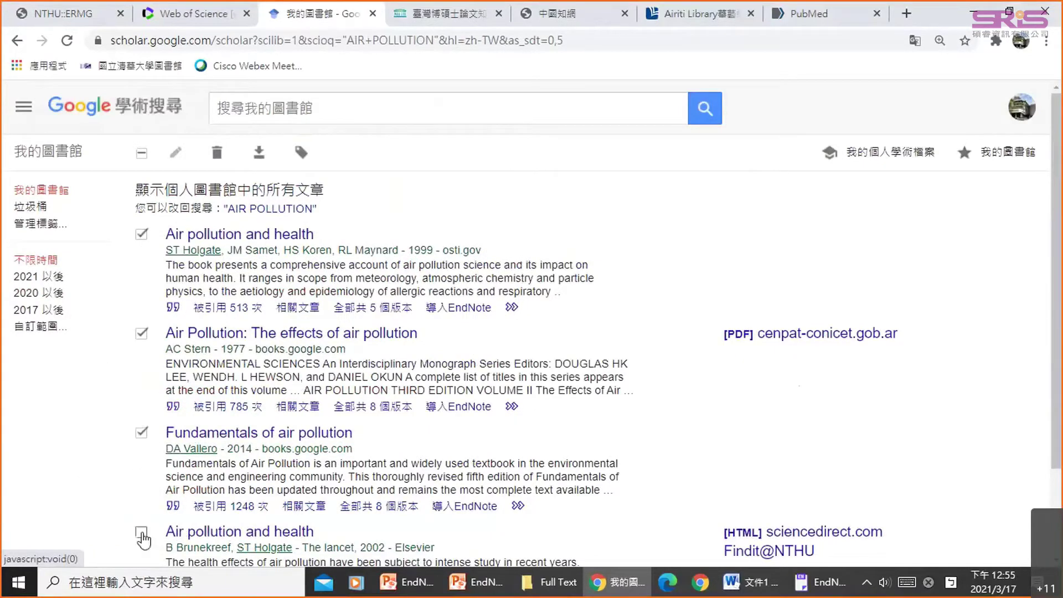
click(142, 535)
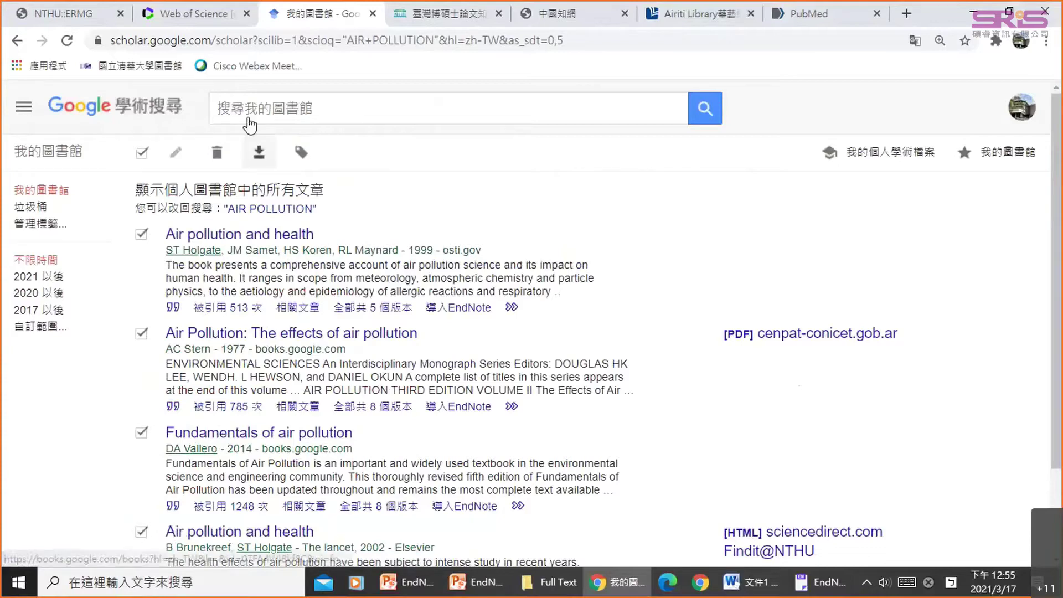
click(261, 157)
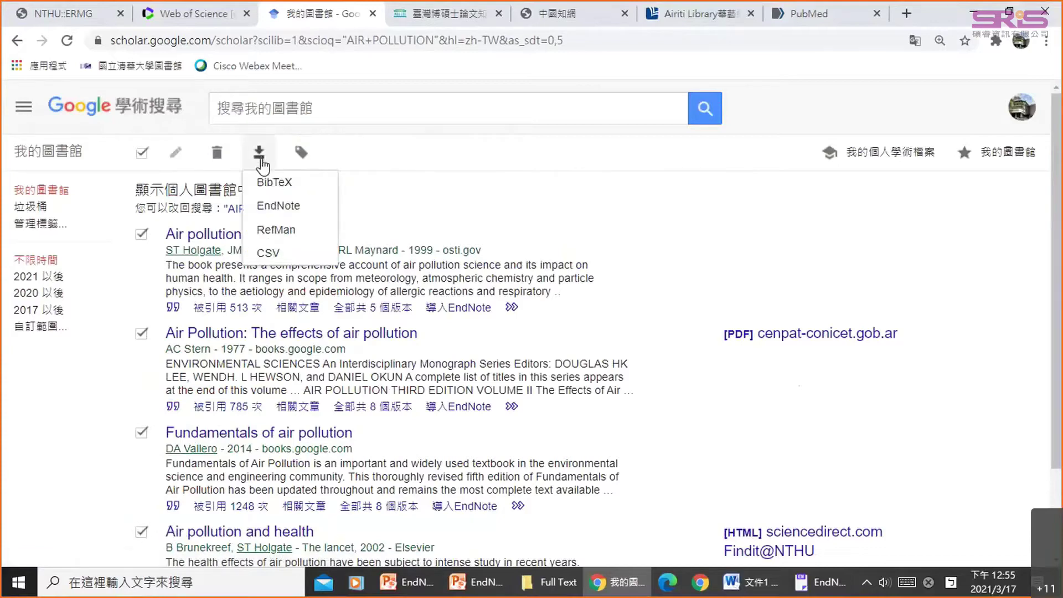
click(271, 209)
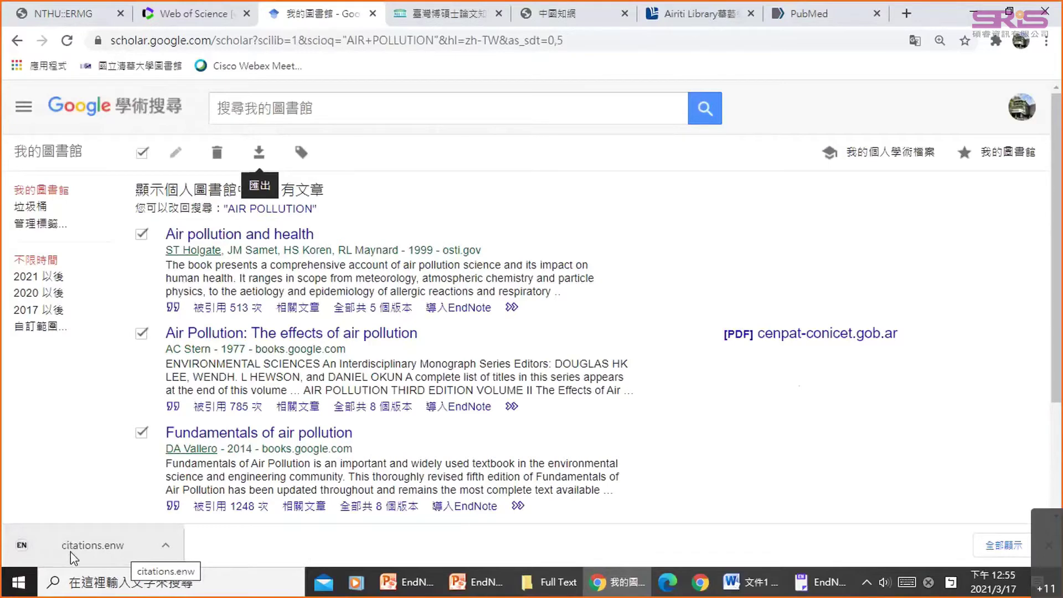
click(94, 549)
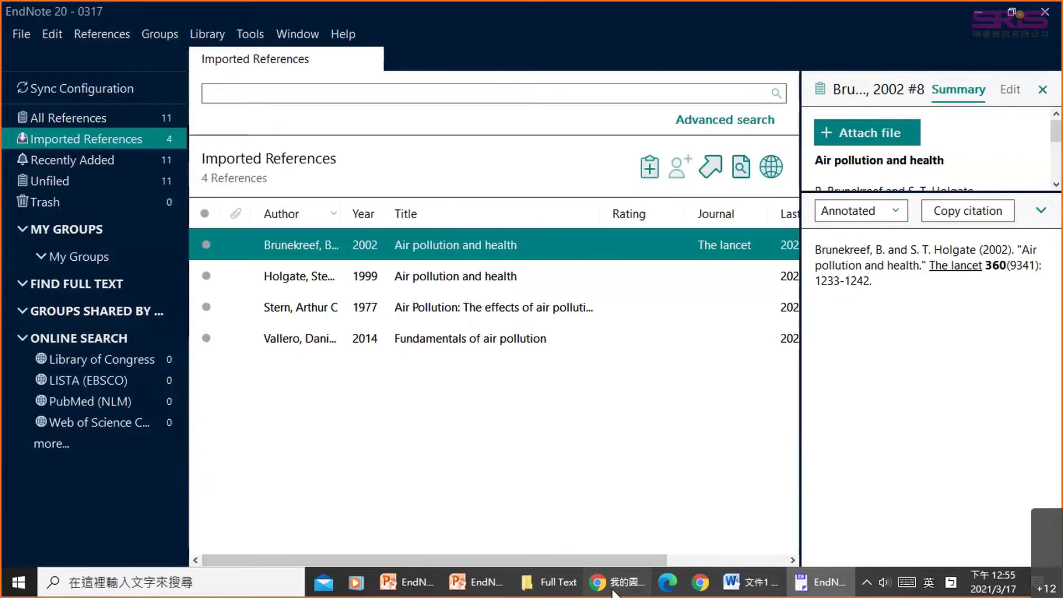
click(634, 590)
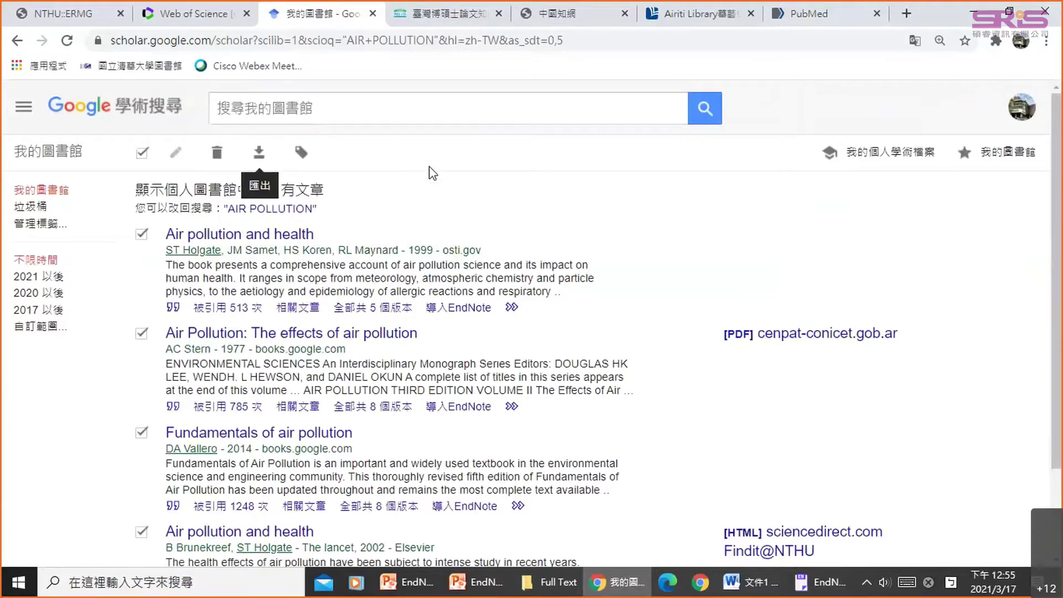
- On the maximized NDLTD tab, search thesis titles for 知識管理, returning 2379 records
click(1012, 21)
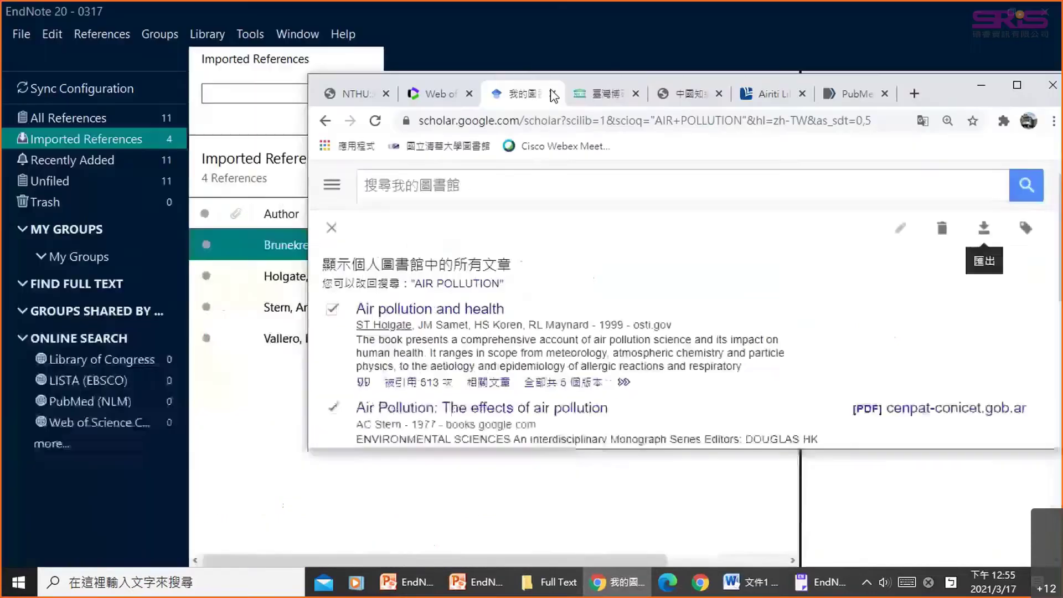
key(ctrl+Tab)
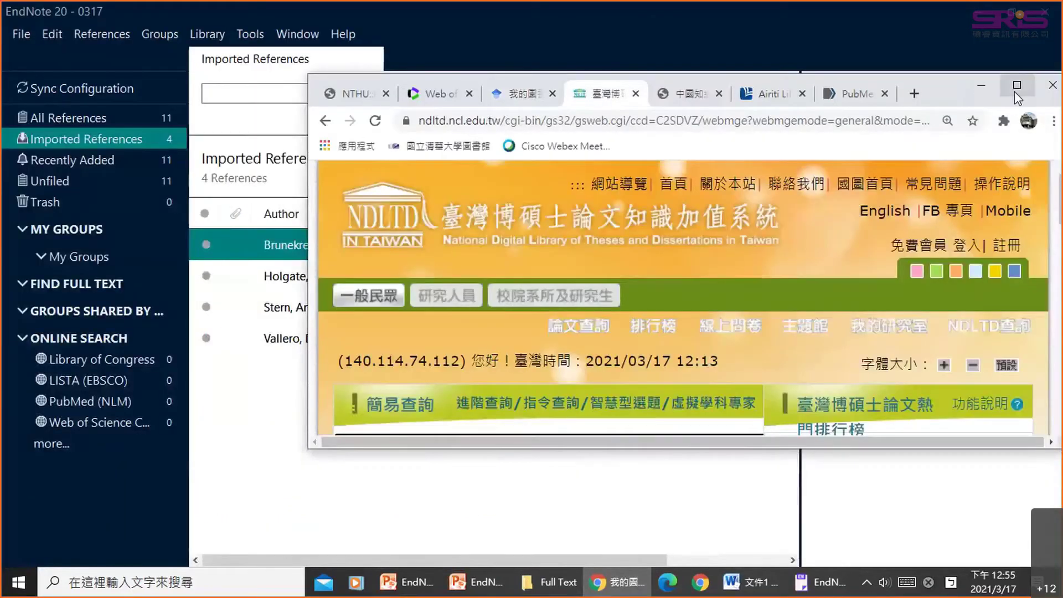
click(1016, 86)
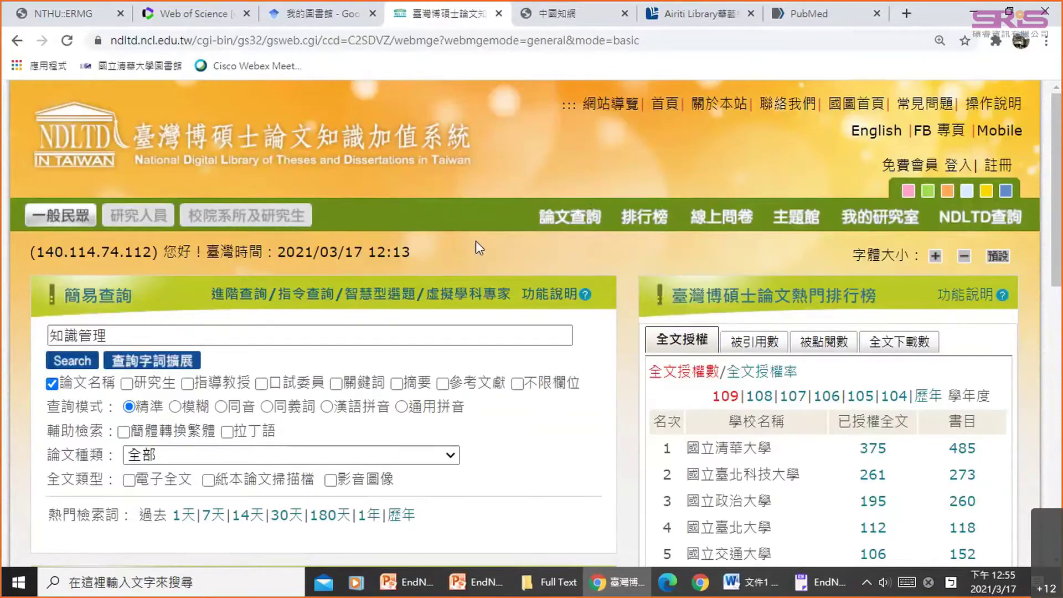
scroll(477, 240, down, 1)
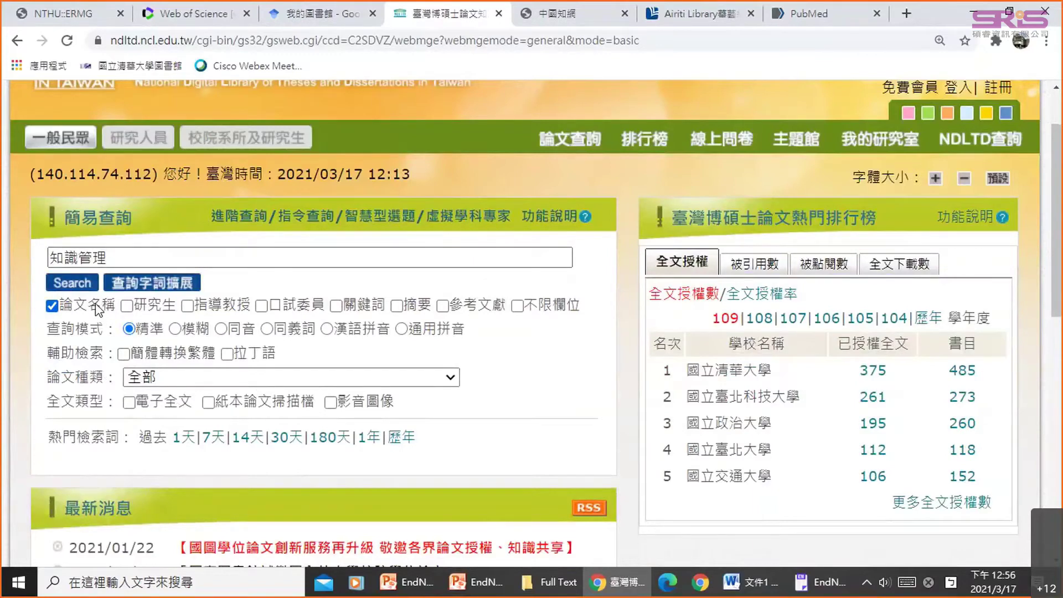
click(79, 287)
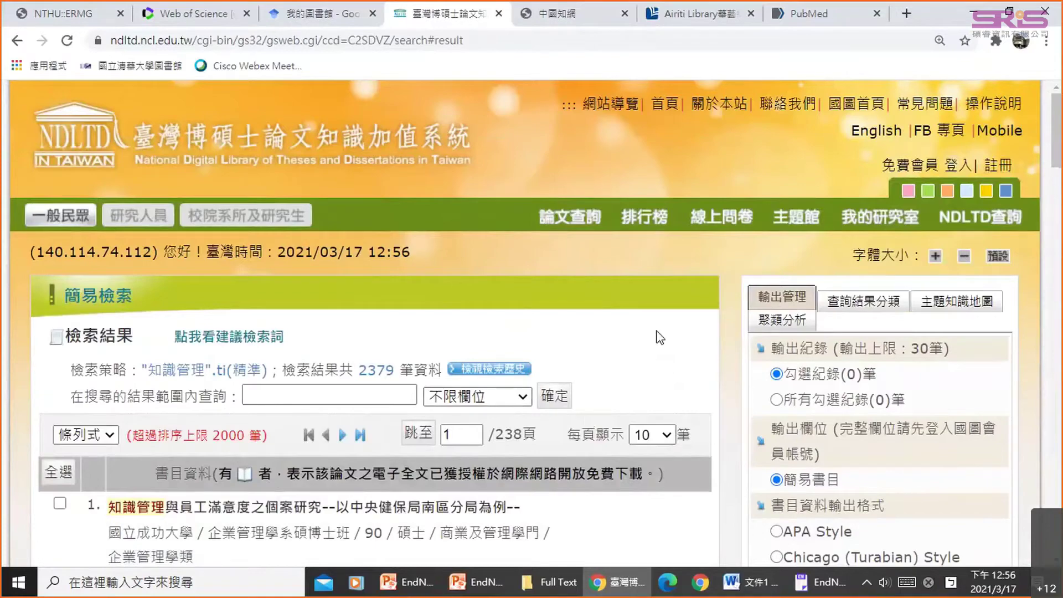
- Select all ten records, export them in RIS format as fb210317.ris, and open the file
scroll(576, 296, down, 4)
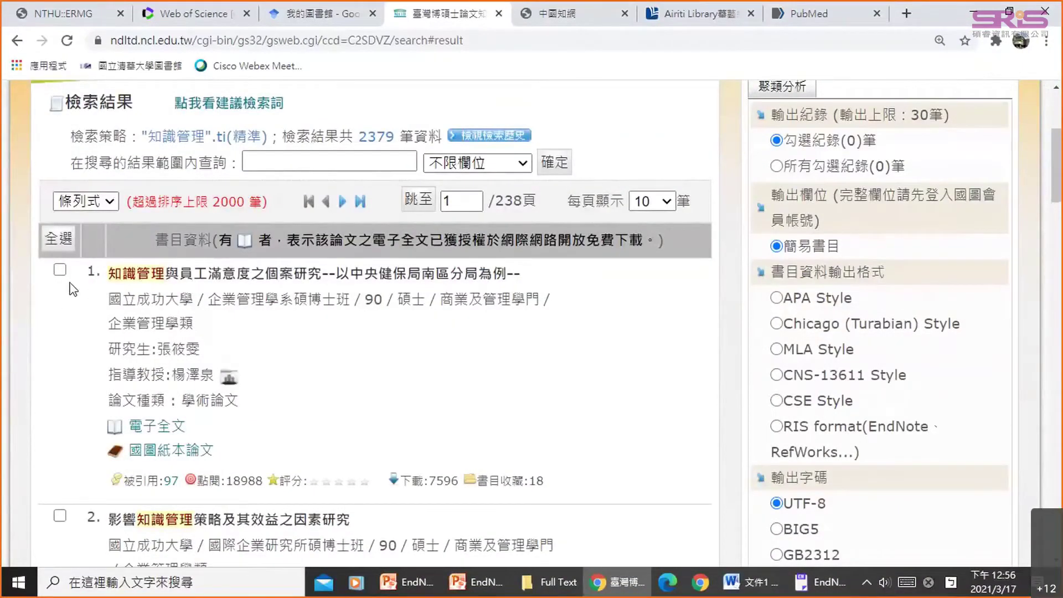
click(64, 248)
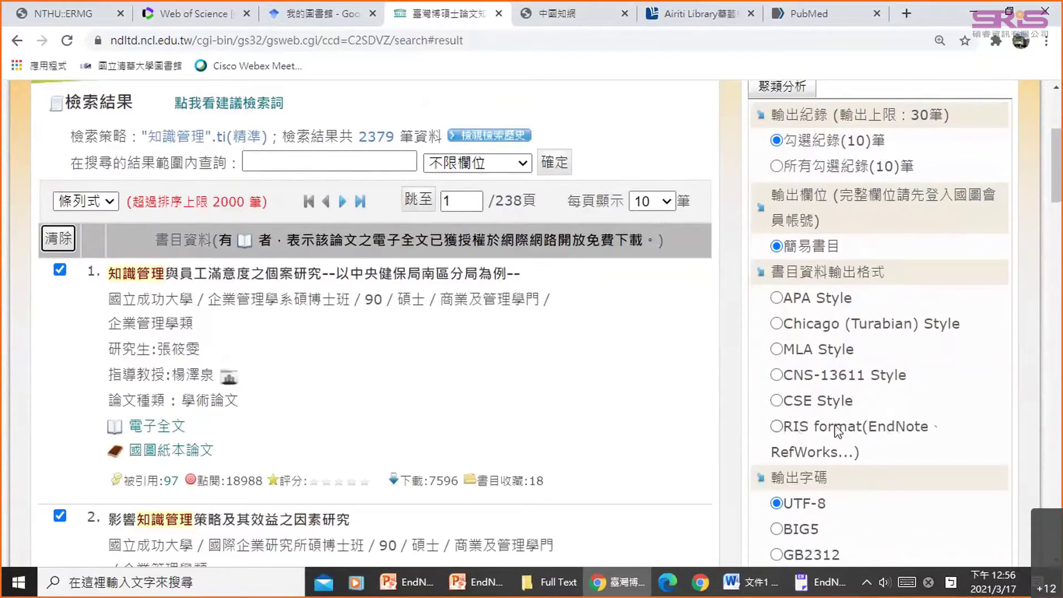
click(777, 428)
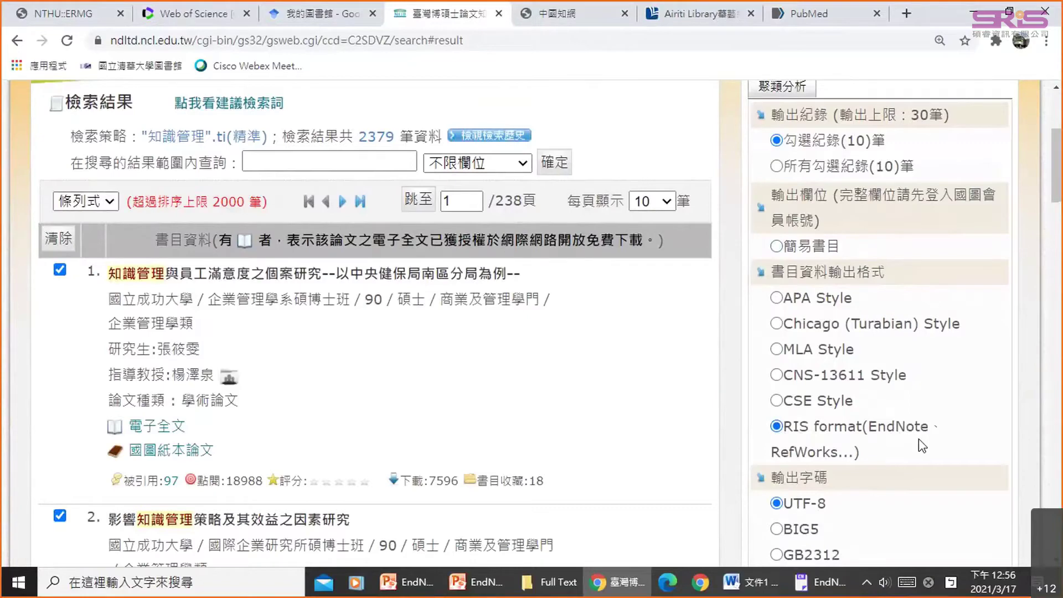
scroll(897, 443, down, 4)
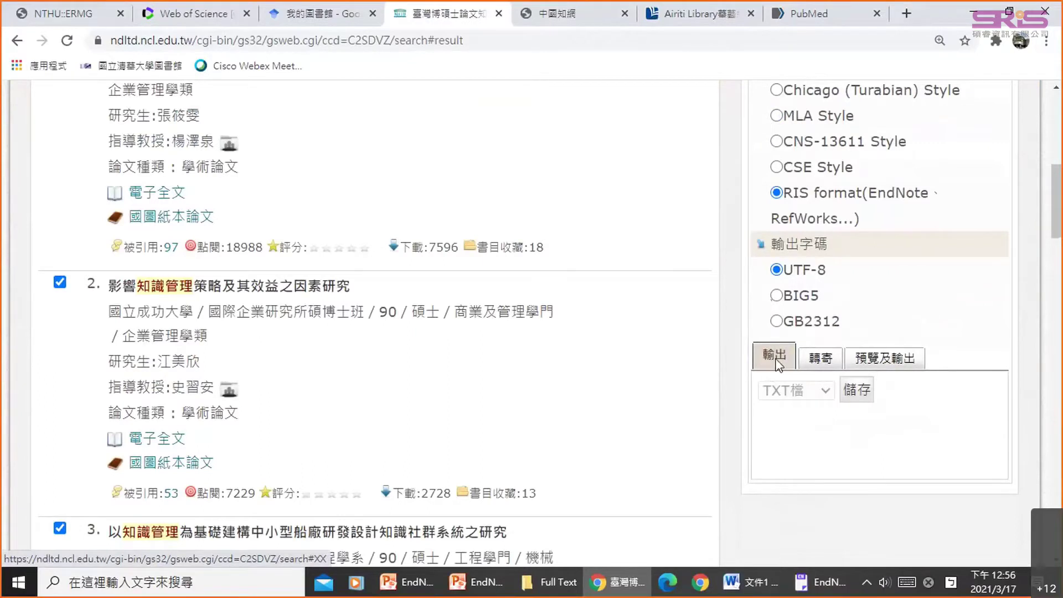
click(858, 393)
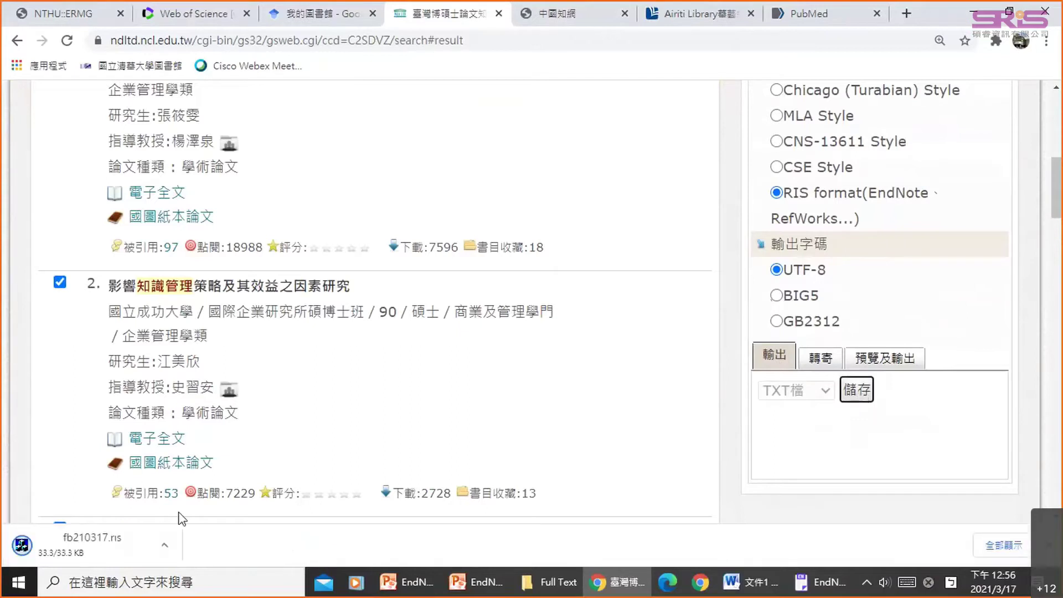
click(138, 546)
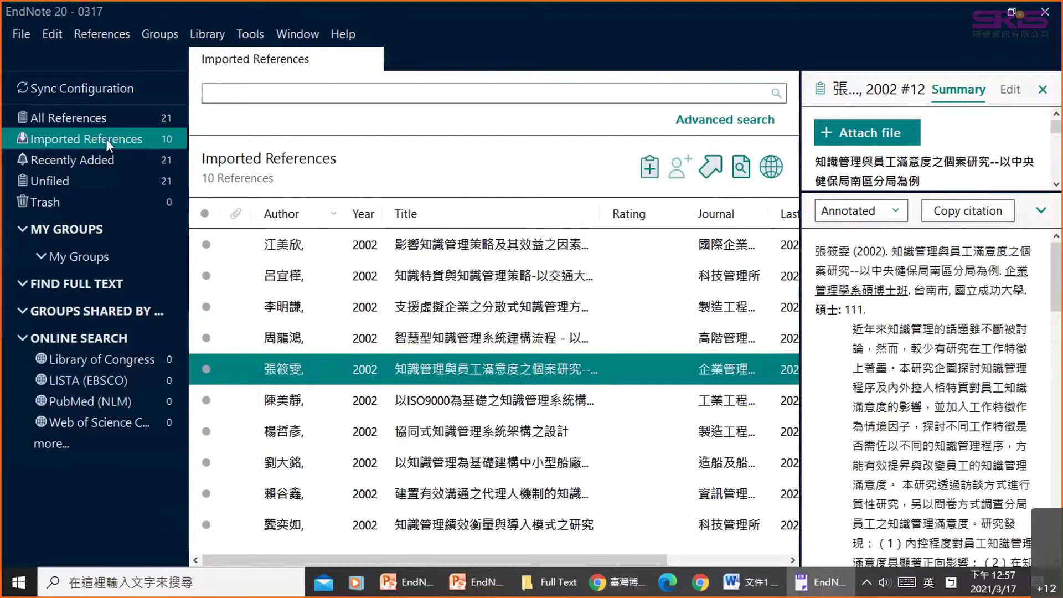
- Check All References and Imported References, where the ten NDLTD theses now appear
scroll(413, 446, right, 3)
scroll(401, 355, left, 3)
click(118, 117)
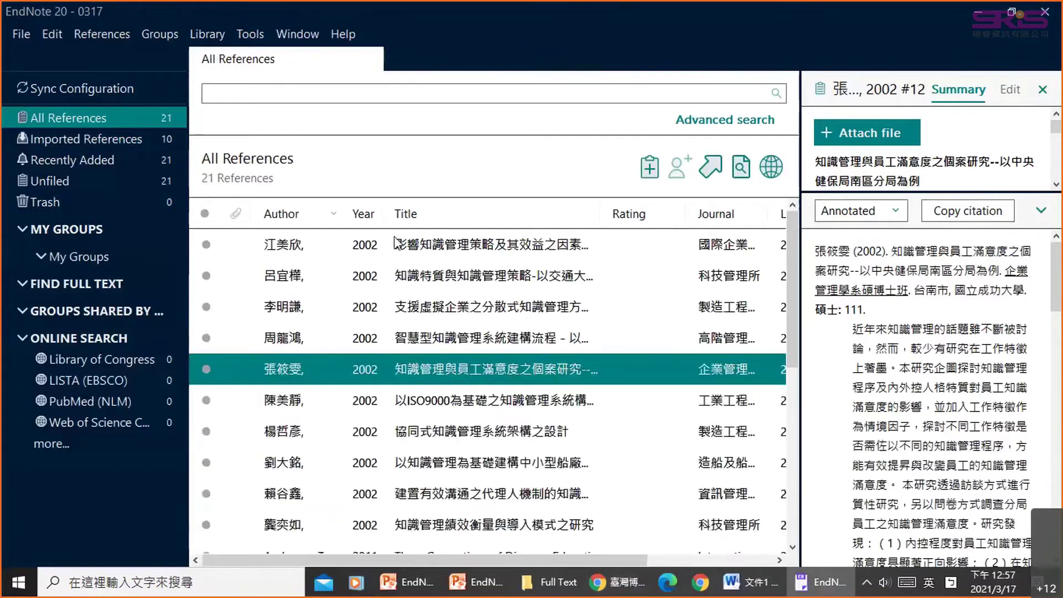
click(95, 141)
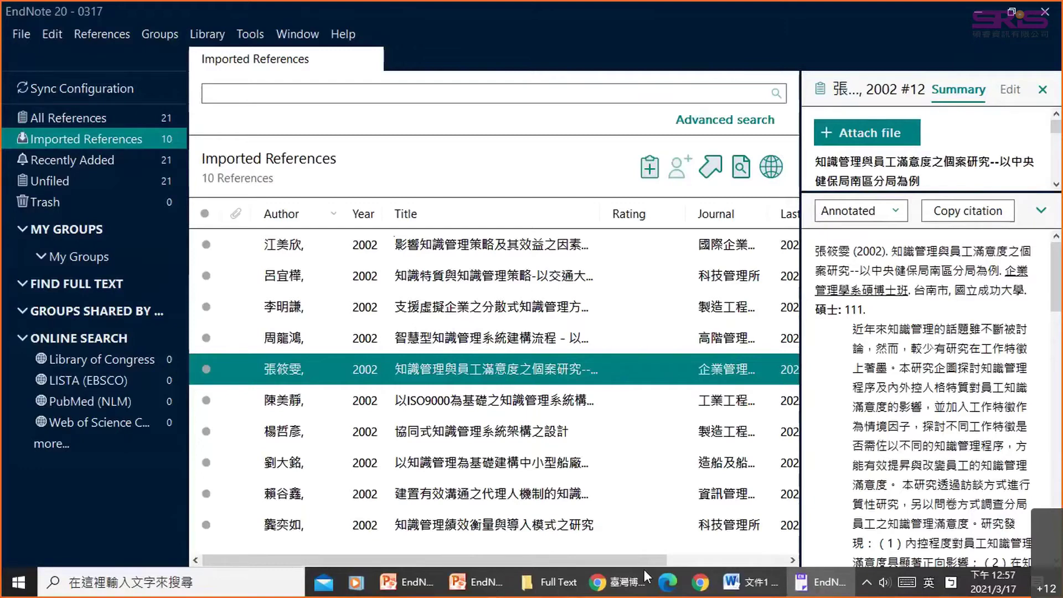
- Enlarge the summary and citation panes, then hide the reference panel to show Reference Type columns
mouse_move(635, 560)
mouse_down()
mouse_move(684, 562)
mouse_move(637, 562)
mouse_up()
drag(963, 191, 968, 418)
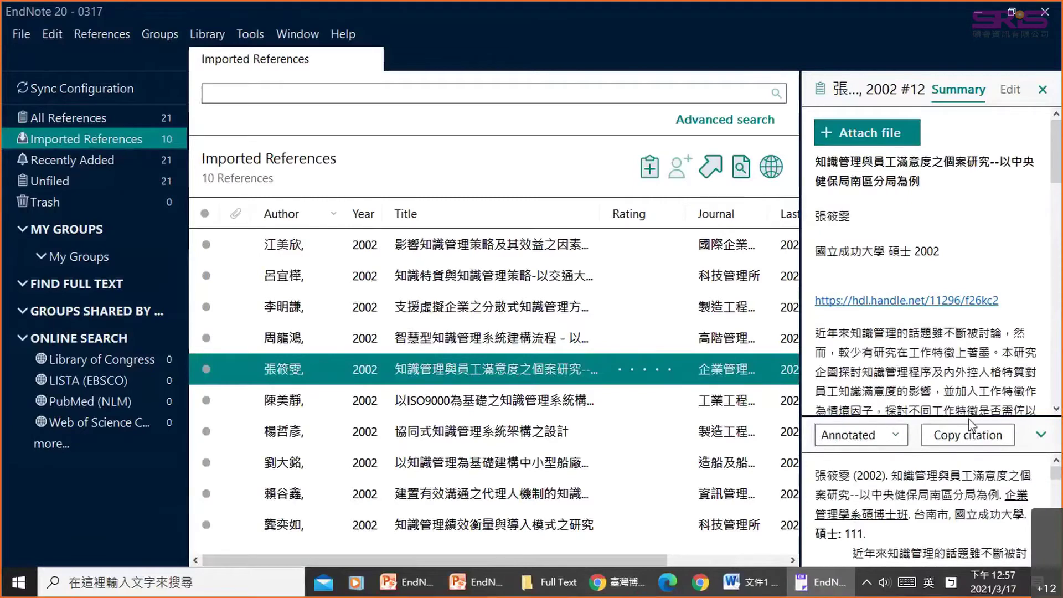
drag(978, 413, 1002, 327)
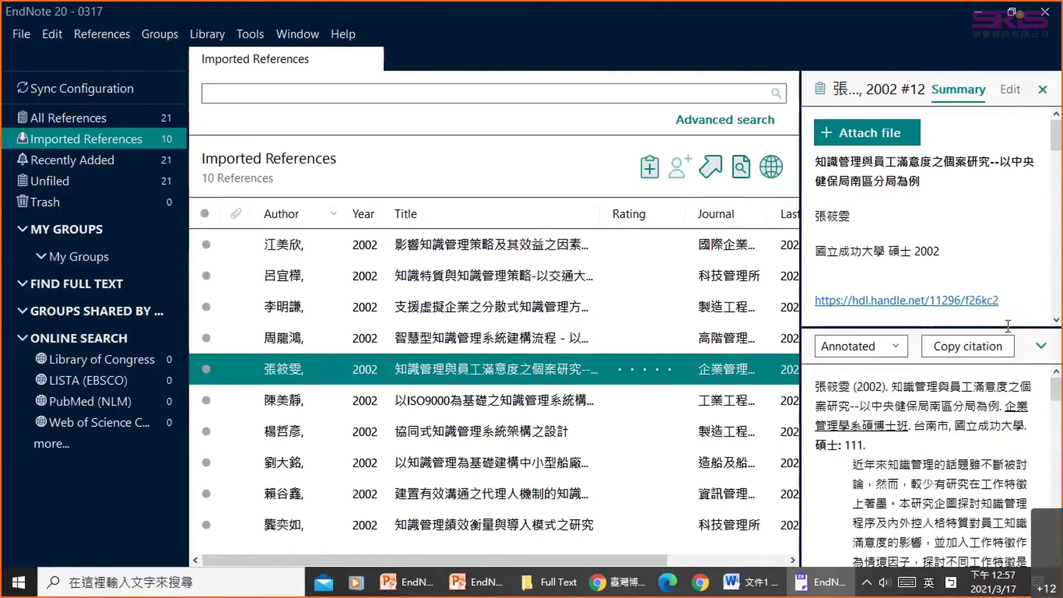
drag(1008, 326, 1002, 410)
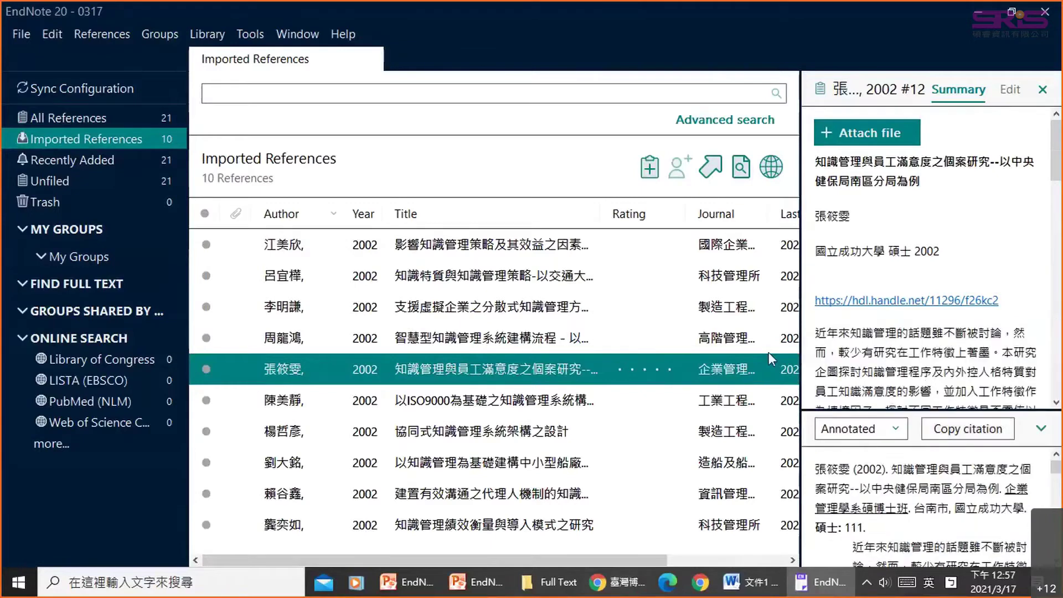
click(1044, 90)
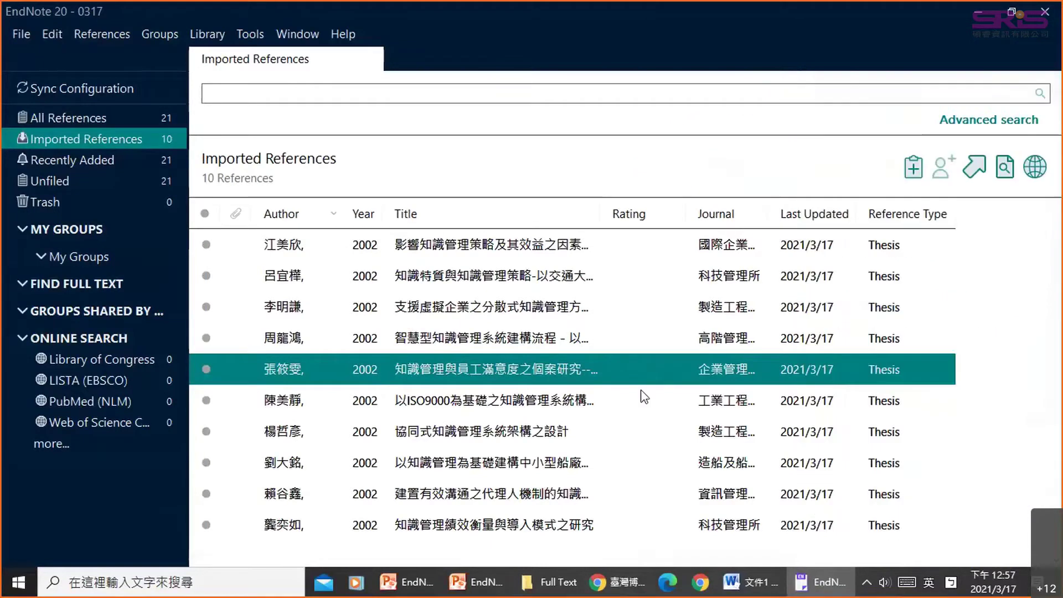
- Review the fields of thesis #12 (2002, 國立成功大學, 碩士, 111 pages) and reopen it for editing
click(566, 368)
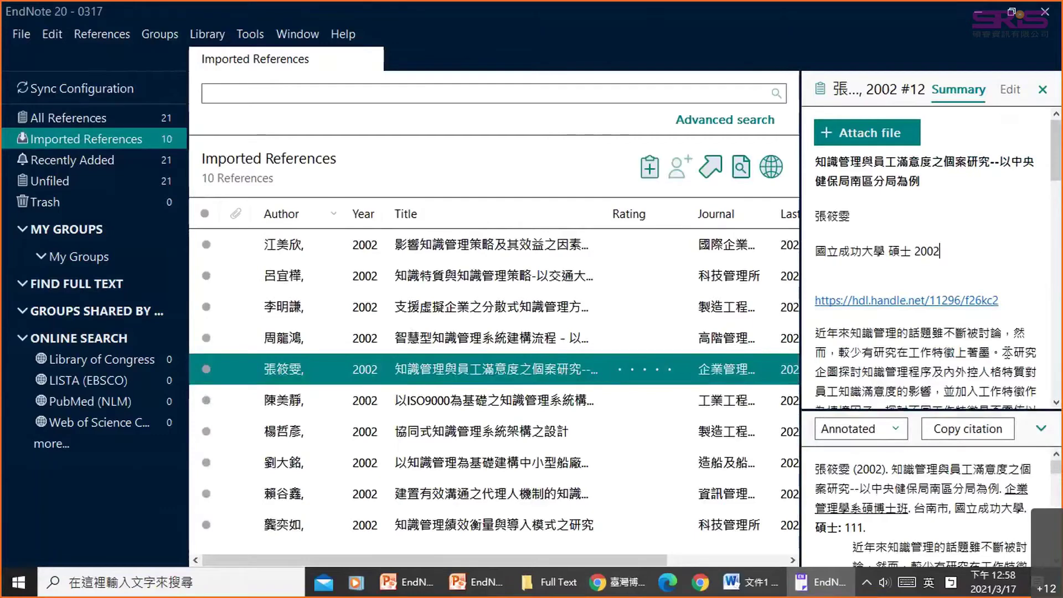
scroll(986, 310, down, 6)
click(1010, 90)
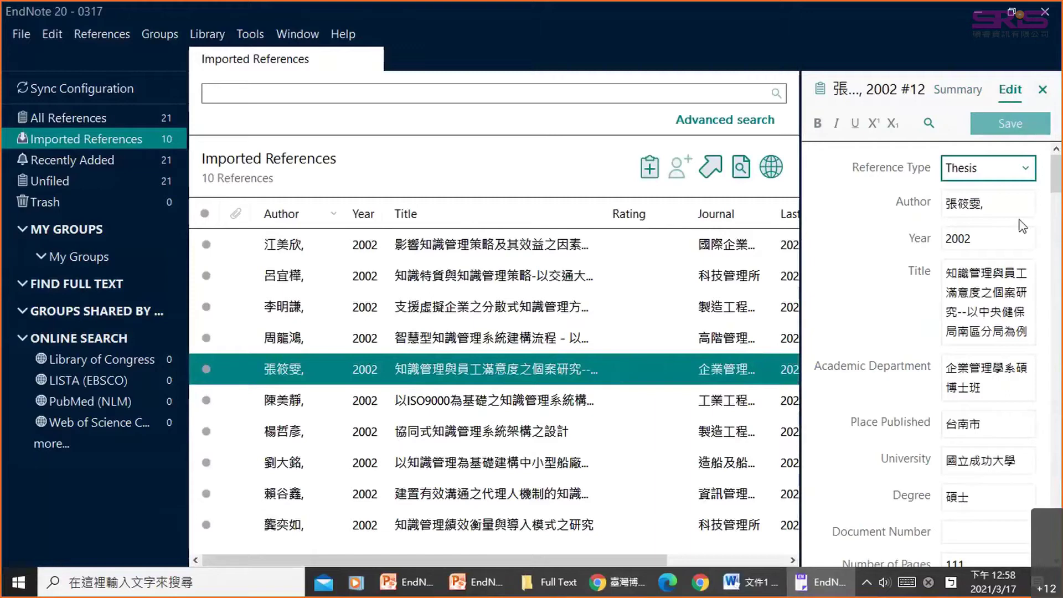
scroll(1038, 268, down, 3)
scroll(1038, 268, down, 3)
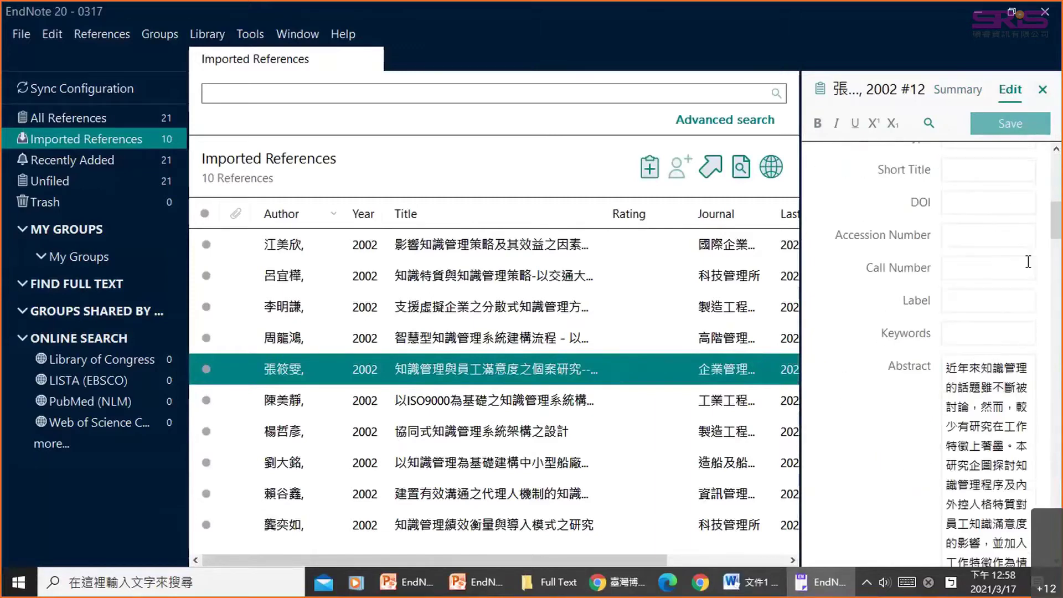
scroll(1035, 265, down, 3)
scroll(1039, 264, up, 3)
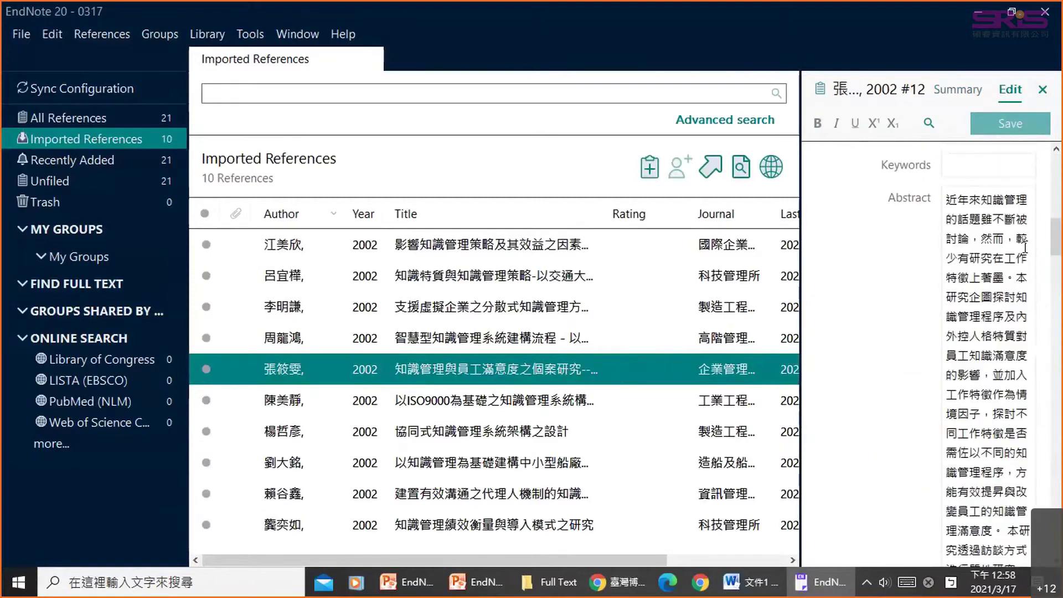
scroll(970, 383, up, 5)
double_click(958, 437)
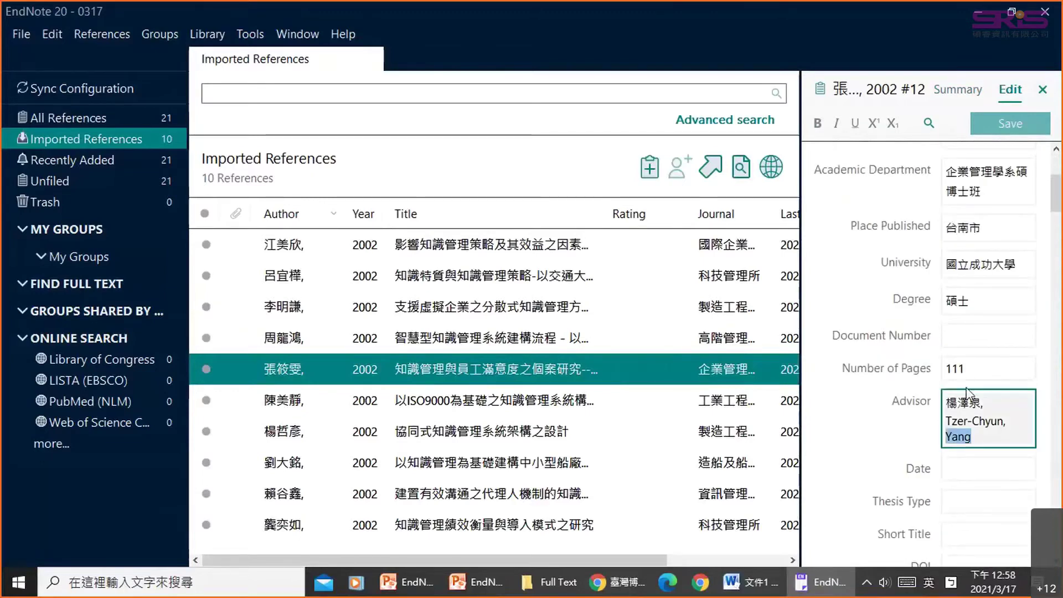
click(1043, 89)
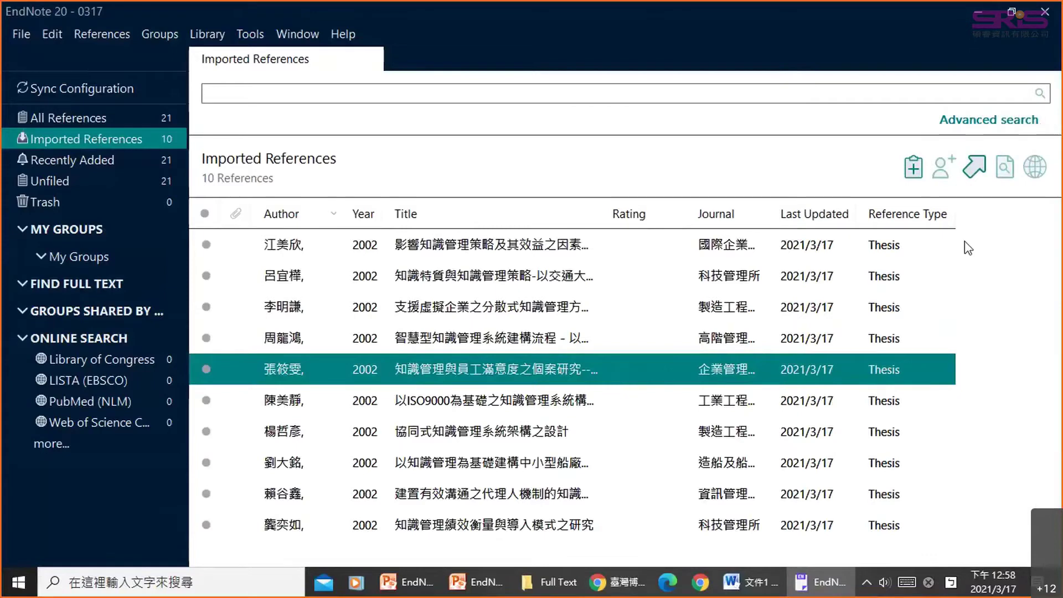
double_click(860, 369)
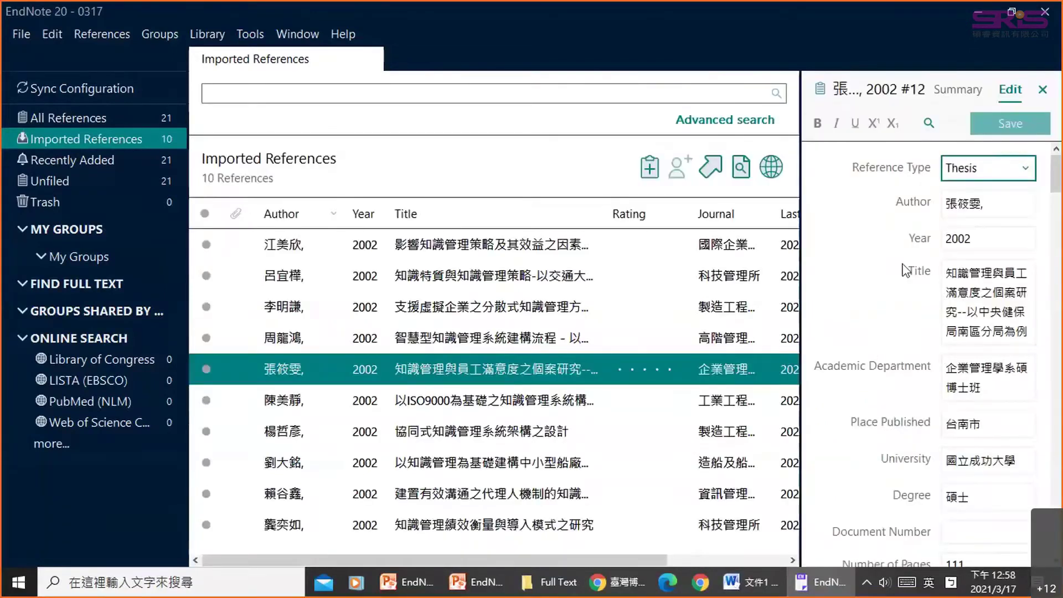
- Back in the browser, search PubMed for covid-19
click(616, 591)
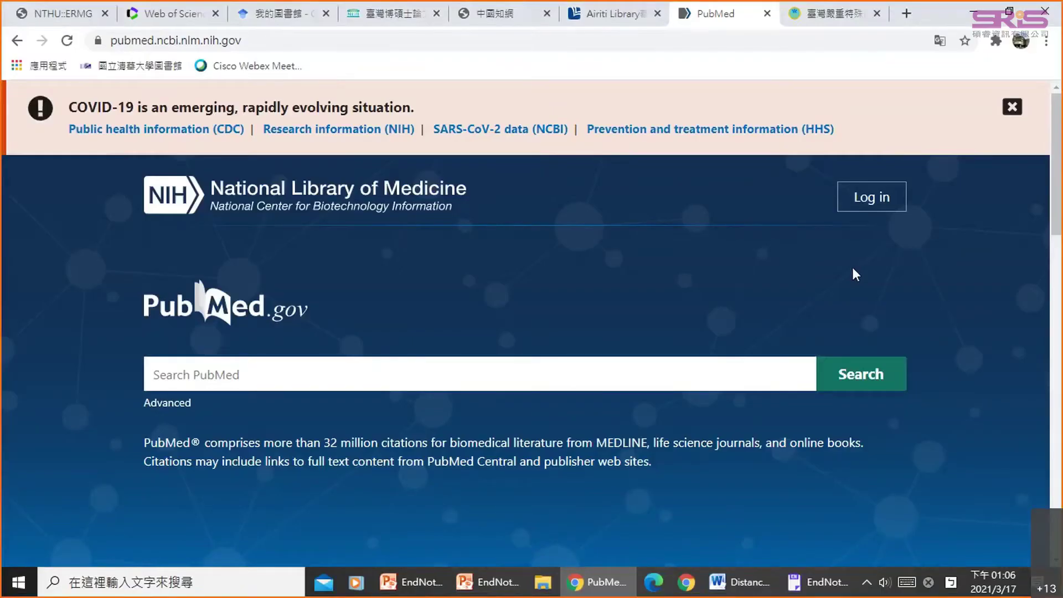
click(519, 372)
text(c)
key(BackSpace)
key(shift)
text(c)
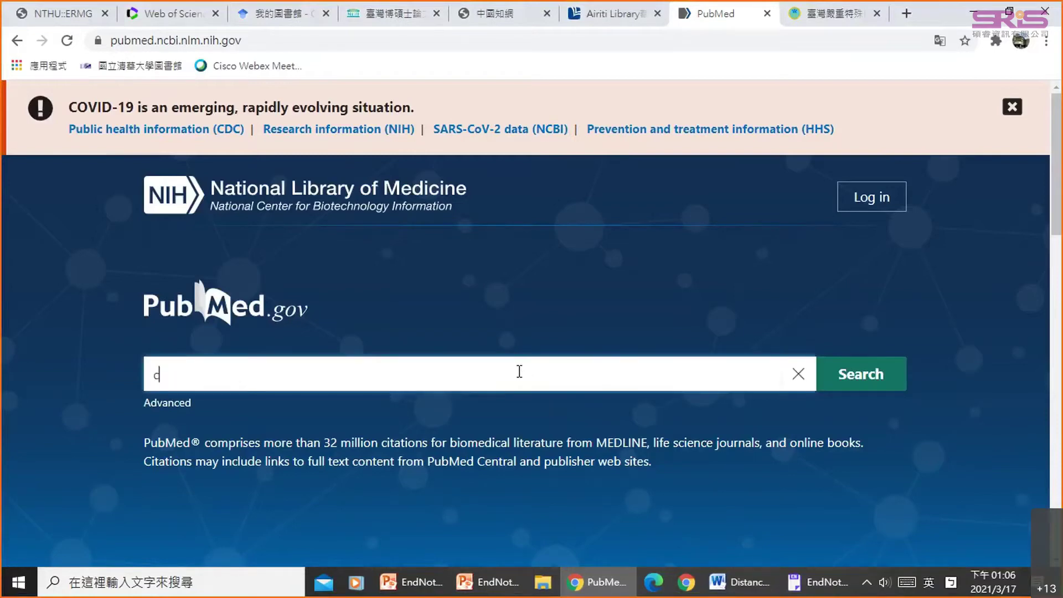
text(ovid)
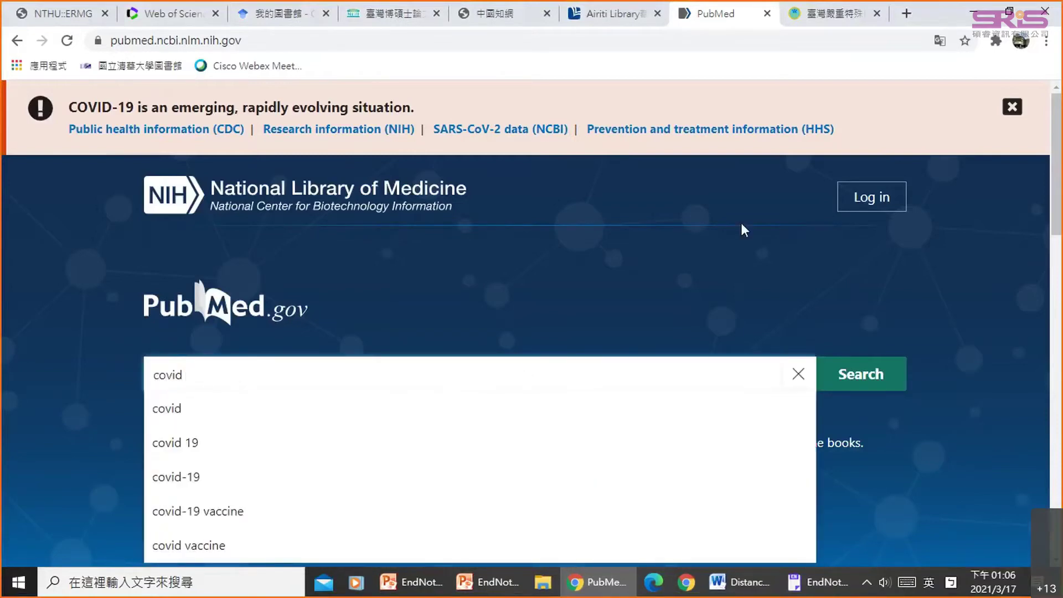
click(569, 476)
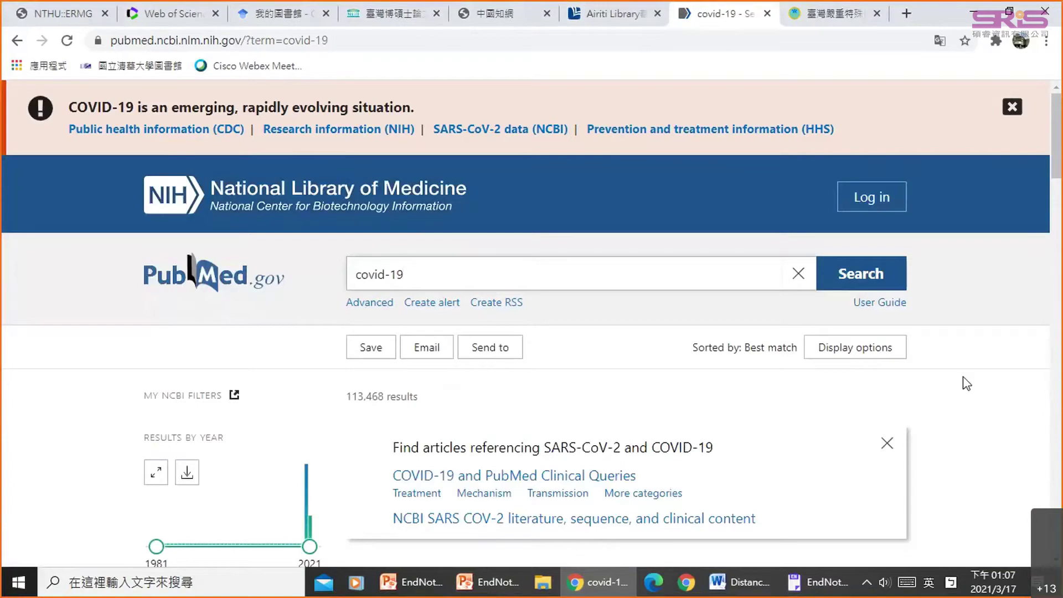
- Tick the first three covid-19 results
scroll(966, 383, down, 5)
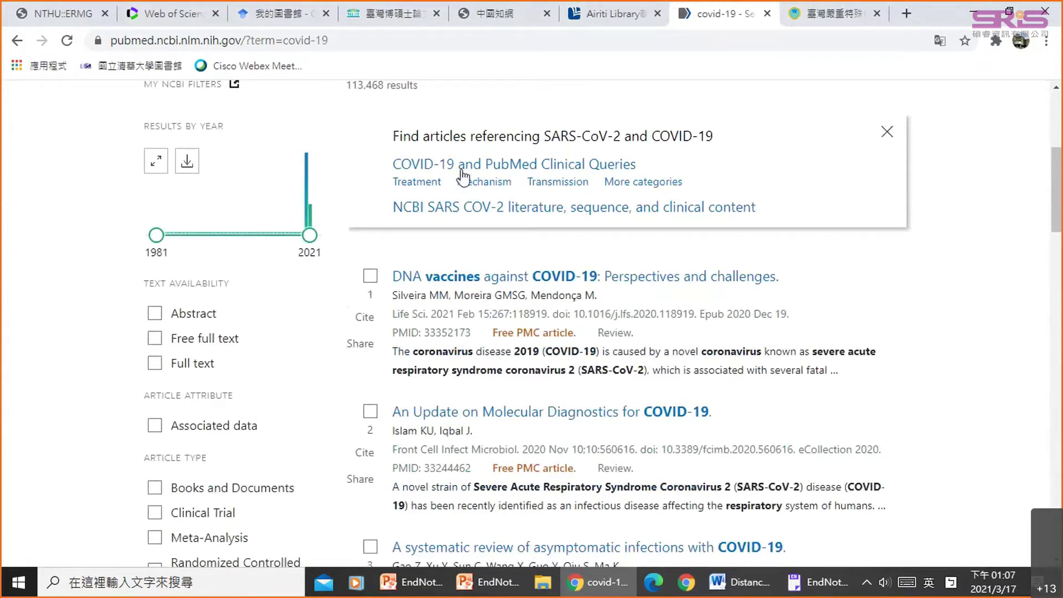
click(371, 277)
click(371, 411)
scroll(382, 500, down, 1)
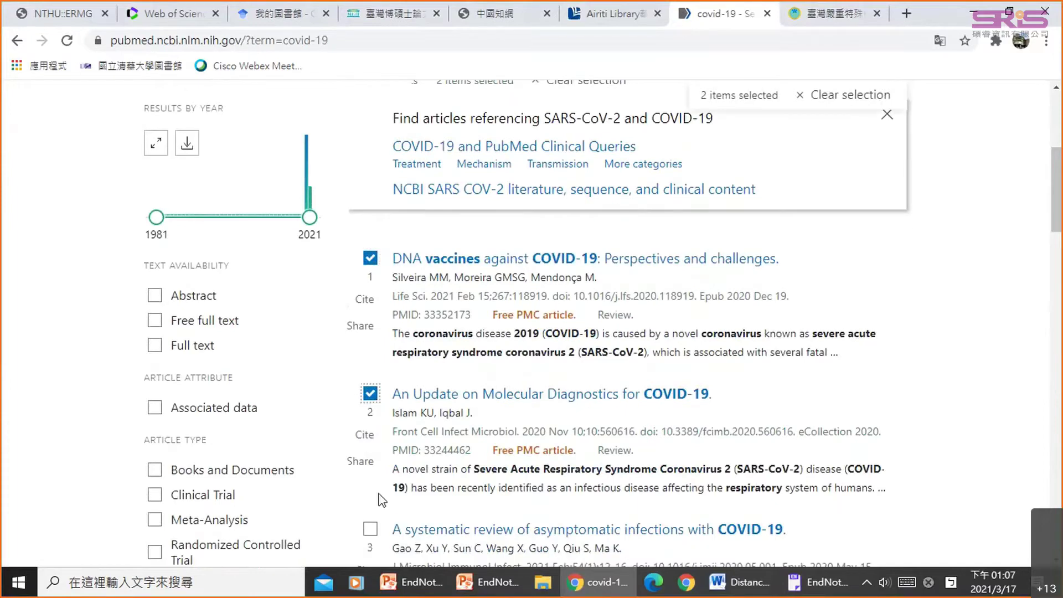
scroll(382, 500, down, 2)
click(370, 392)
scroll(371, 414, up, 3)
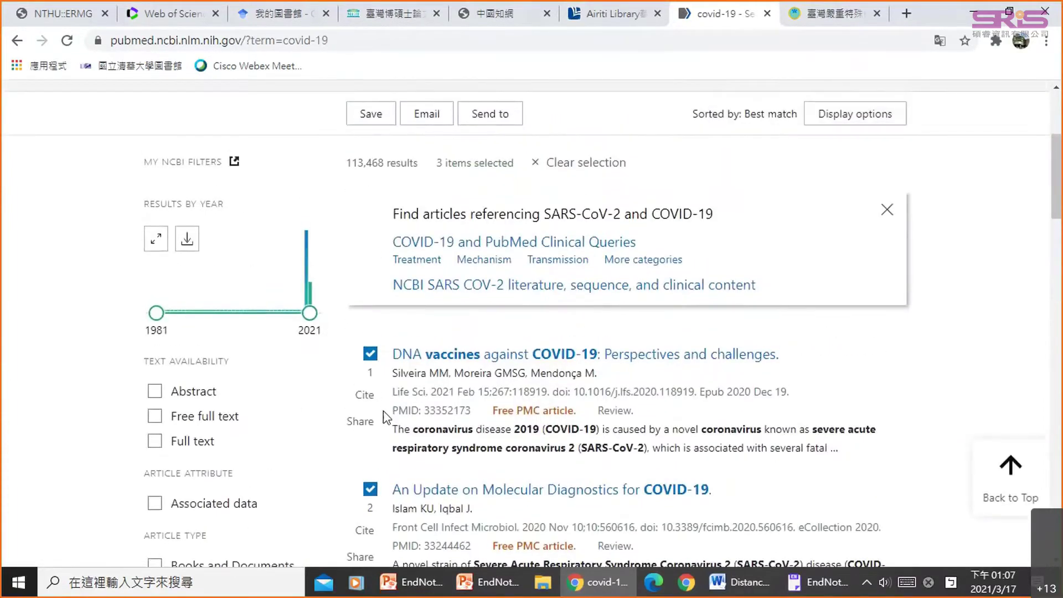
scroll(386, 418, up, 3)
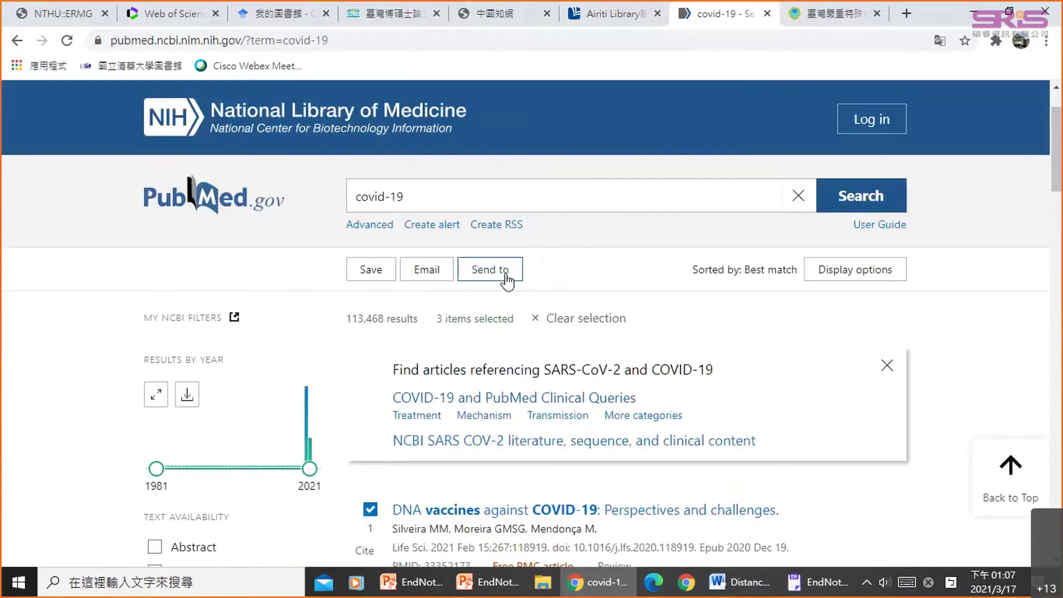
- Export them to a citation manager as pubmed-covid-19-set.nbib and import the 3 references into EndNote
click(501, 276)
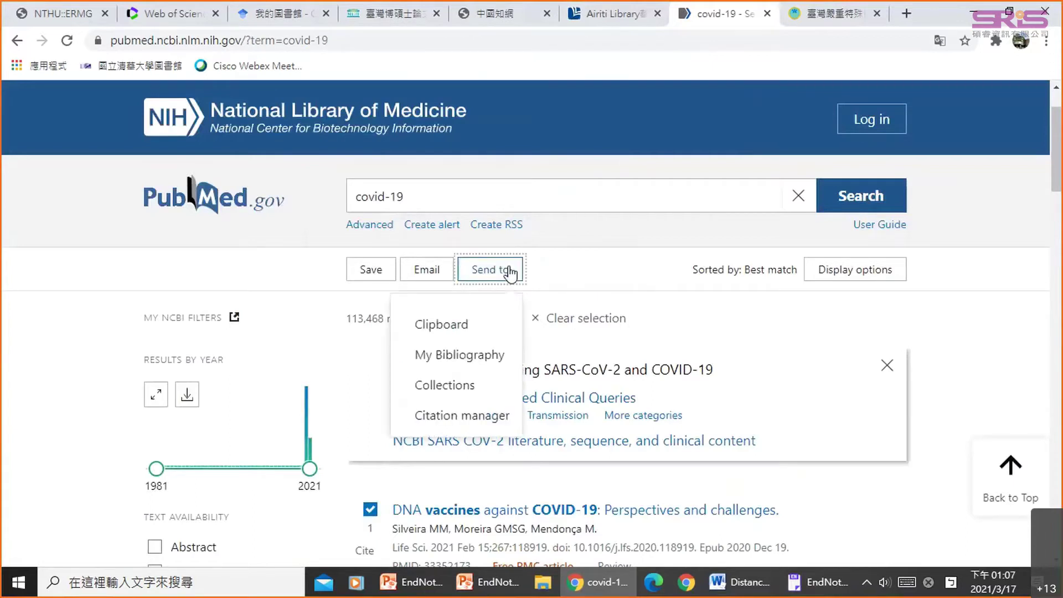
click(484, 425)
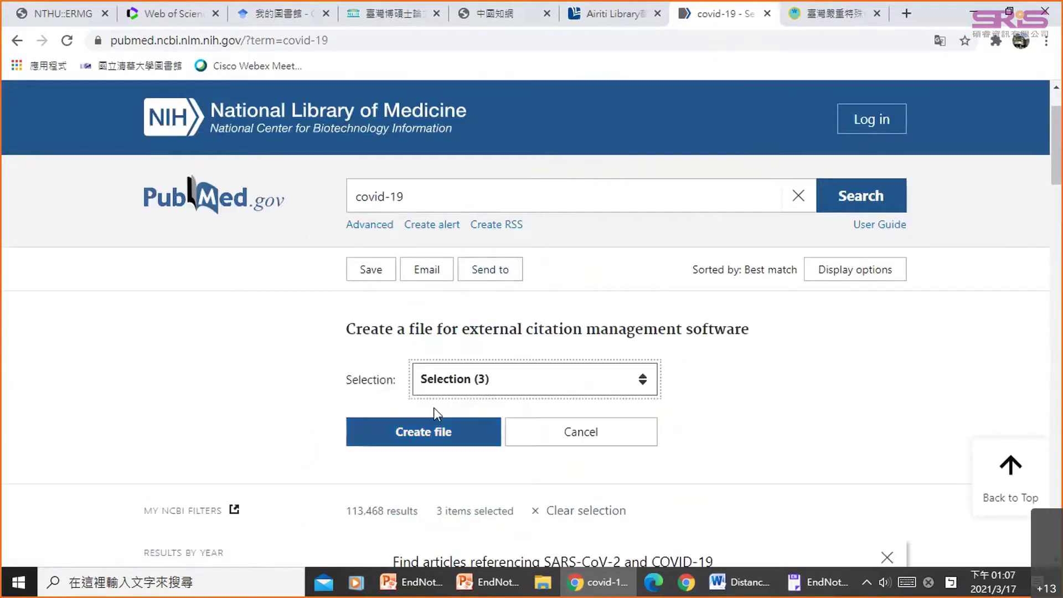
click(429, 443)
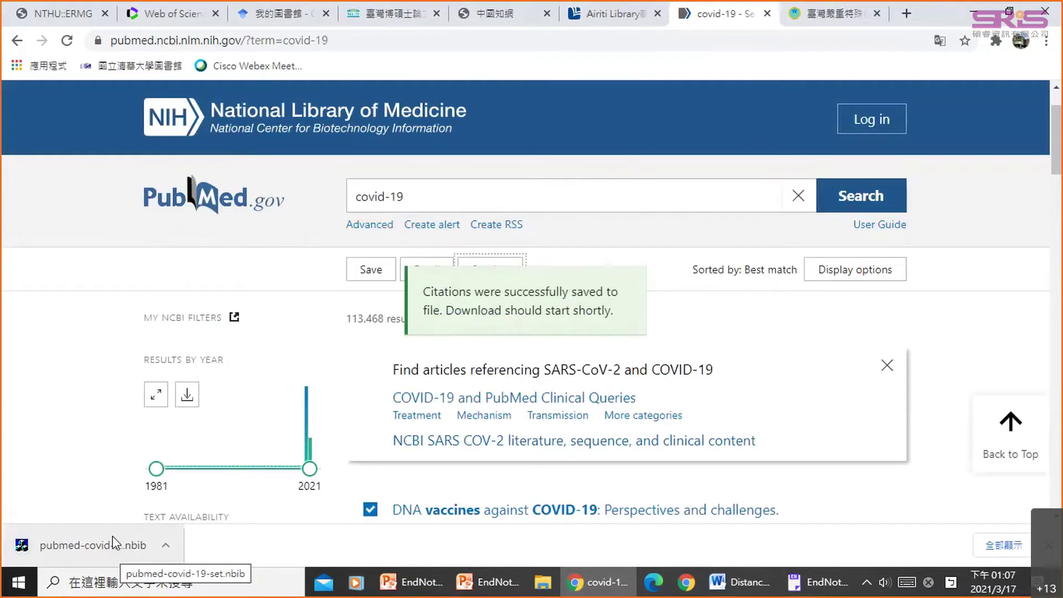
click(108, 536)
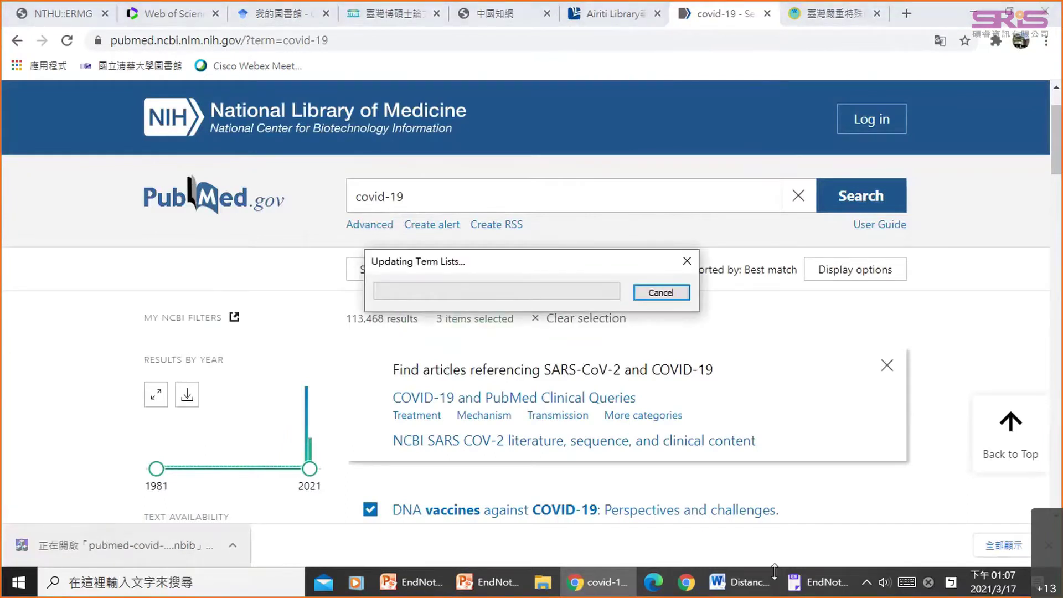
click(731, 505)
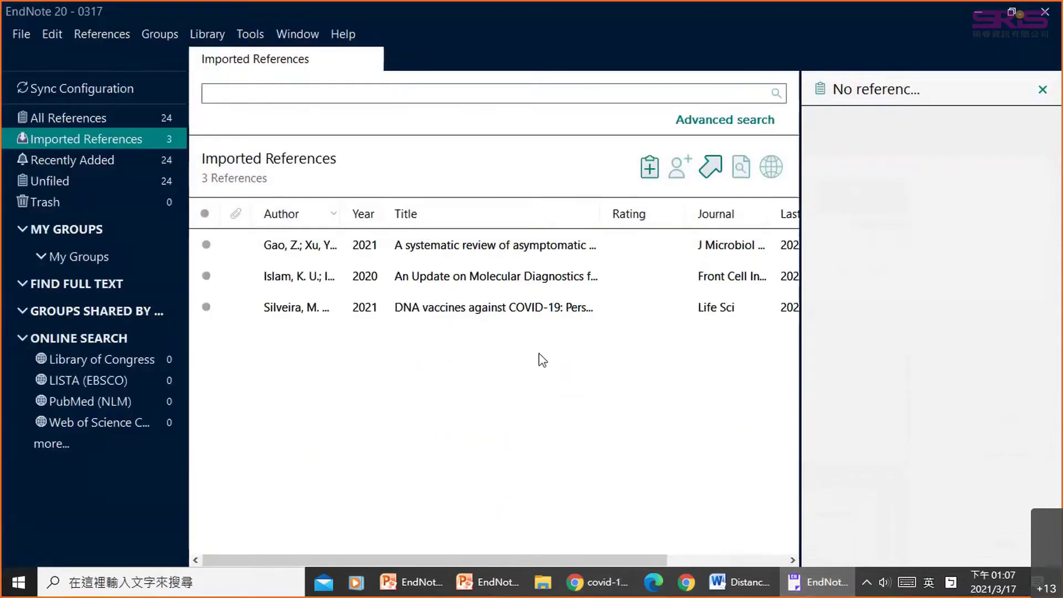
click(596, 584)
- Untick the three previously selected covid-19 results
scroll(640, 171, down, 5)
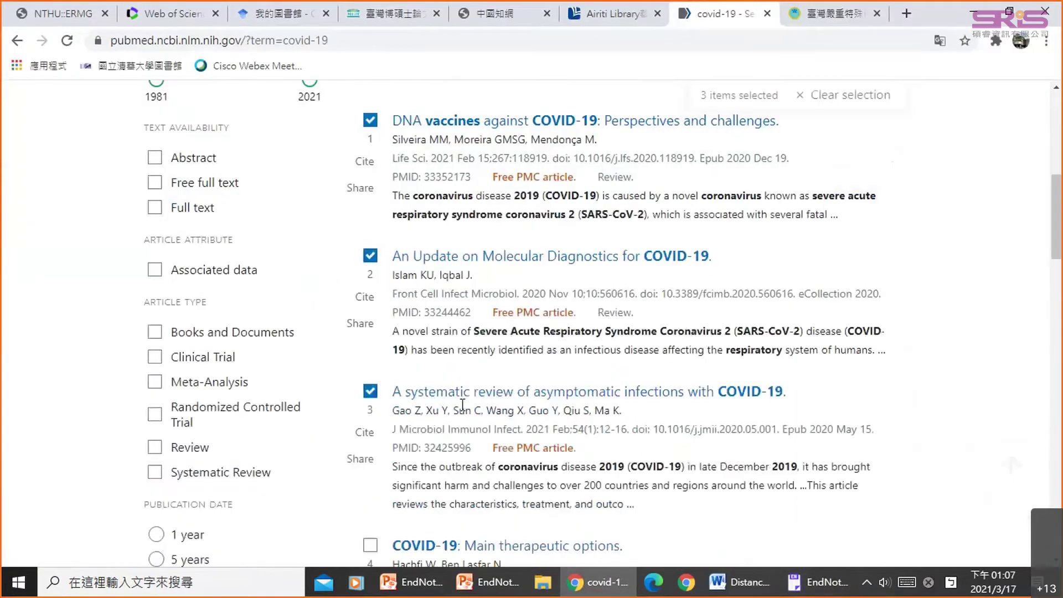
click(370, 392)
click(371, 256)
click(371, 120)
scroll(544, 433, up, 7)
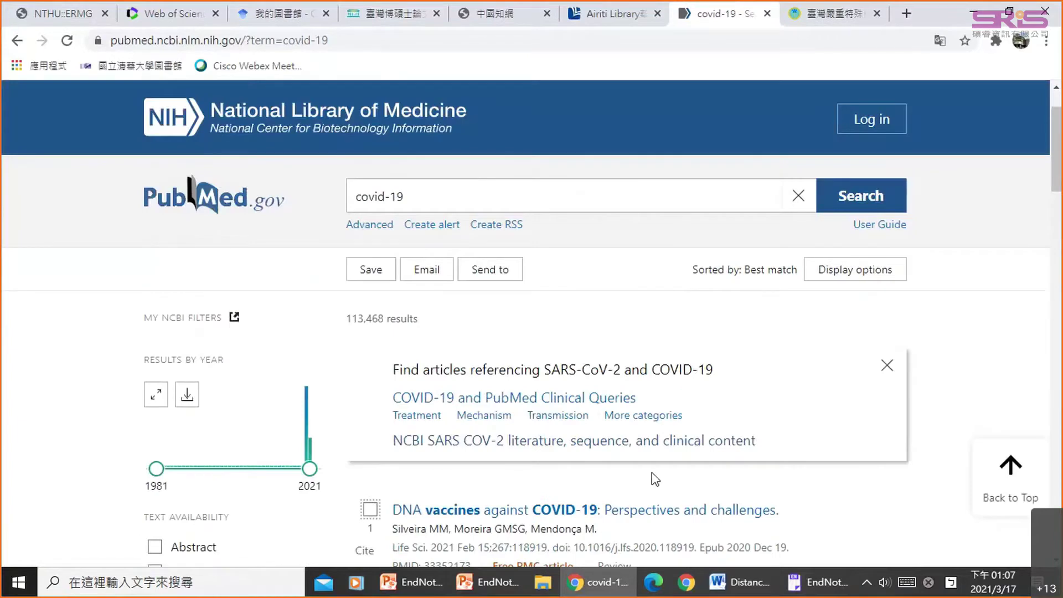
scroll(388, 441, down, 5)
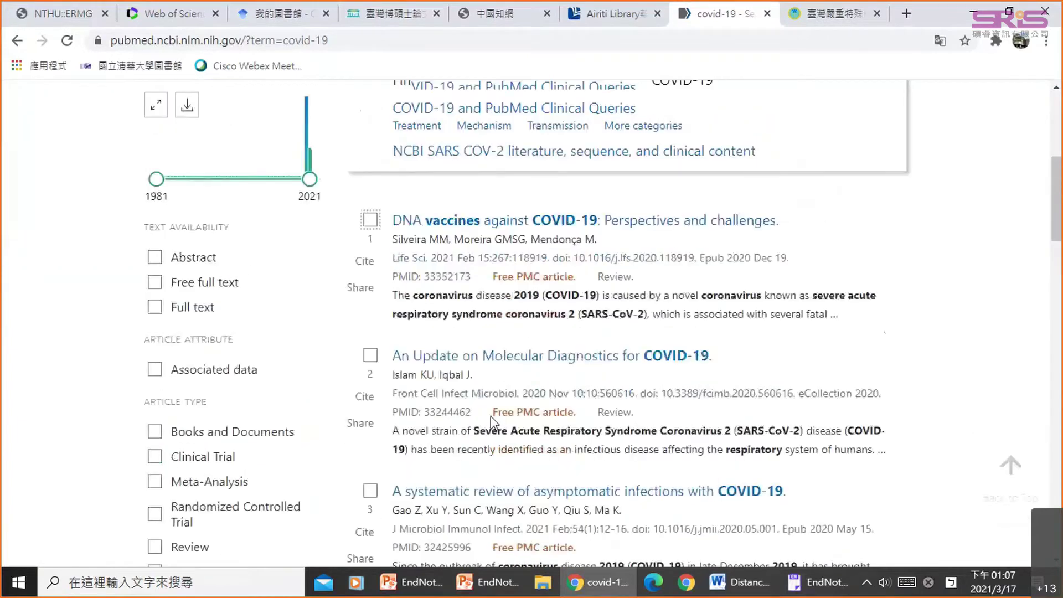
scroll(491, 416, up, 6)
- Send all results on this page to Citation manager as a file and open the .nbib download
click(500, 351)
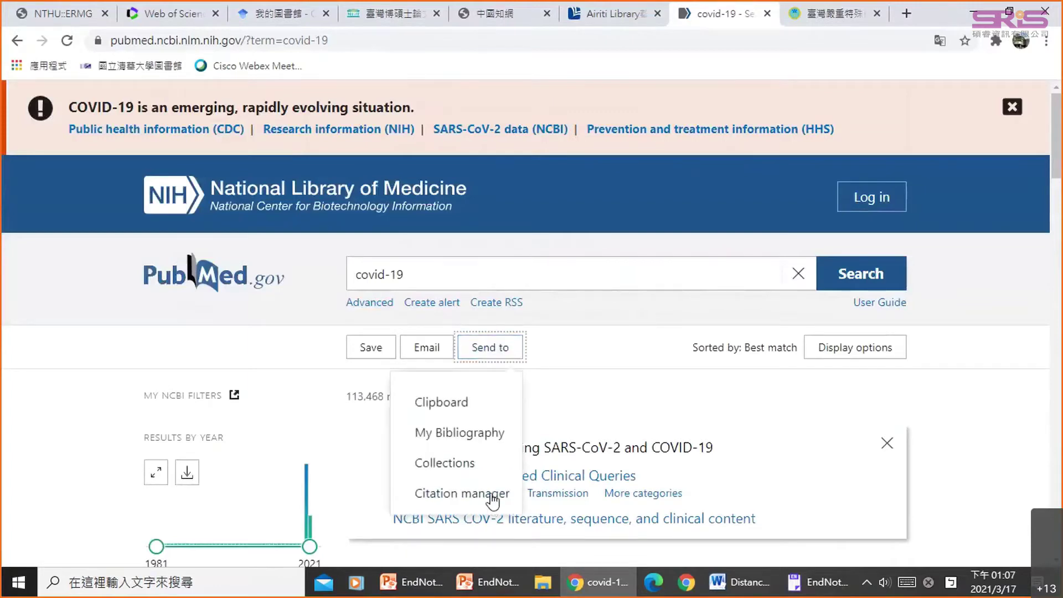
click(490, 494)
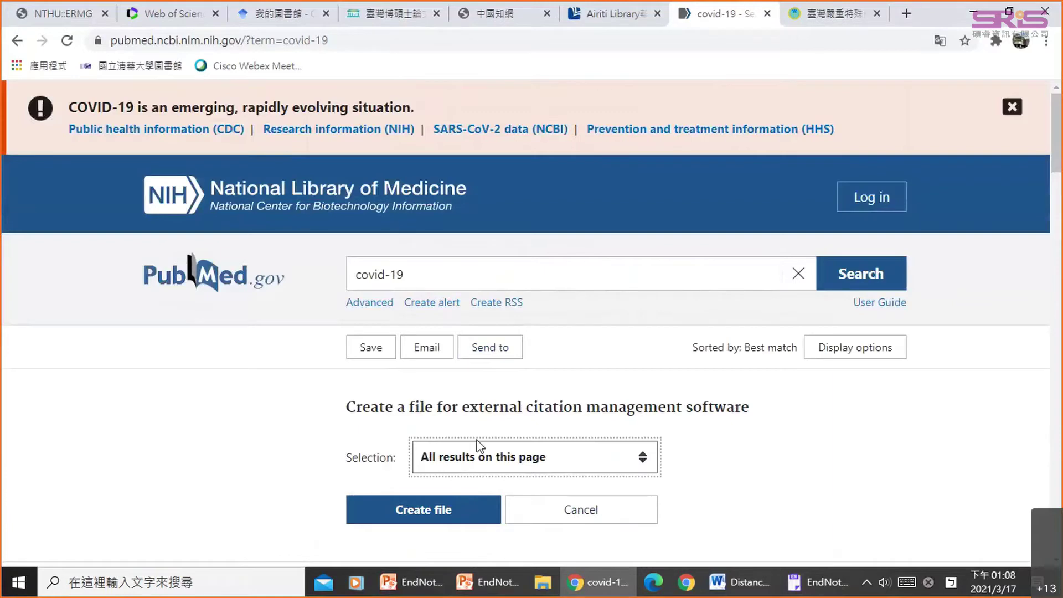
click(455, 516)
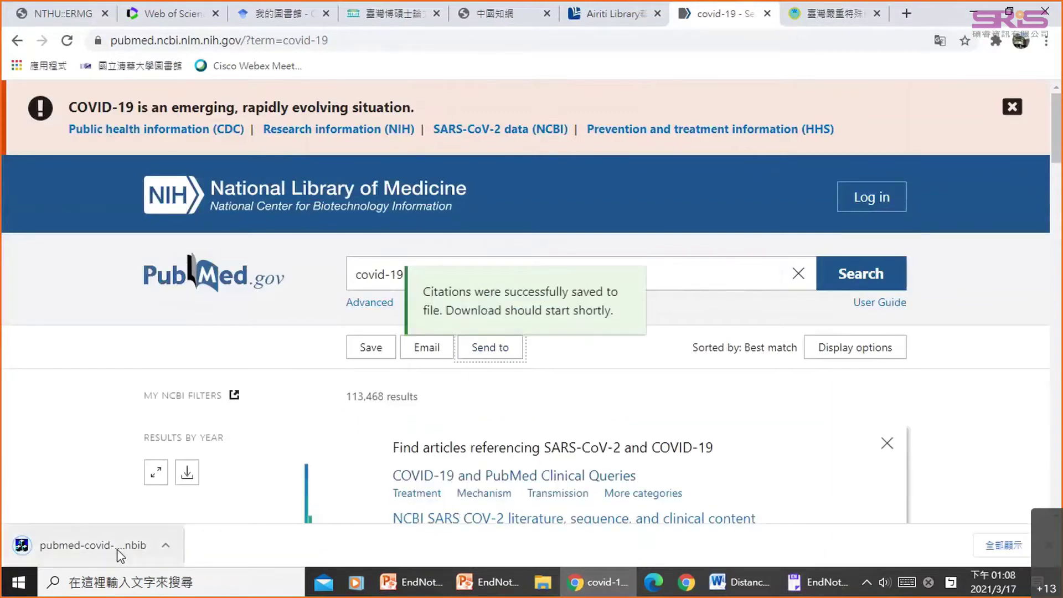
click(118, 548)
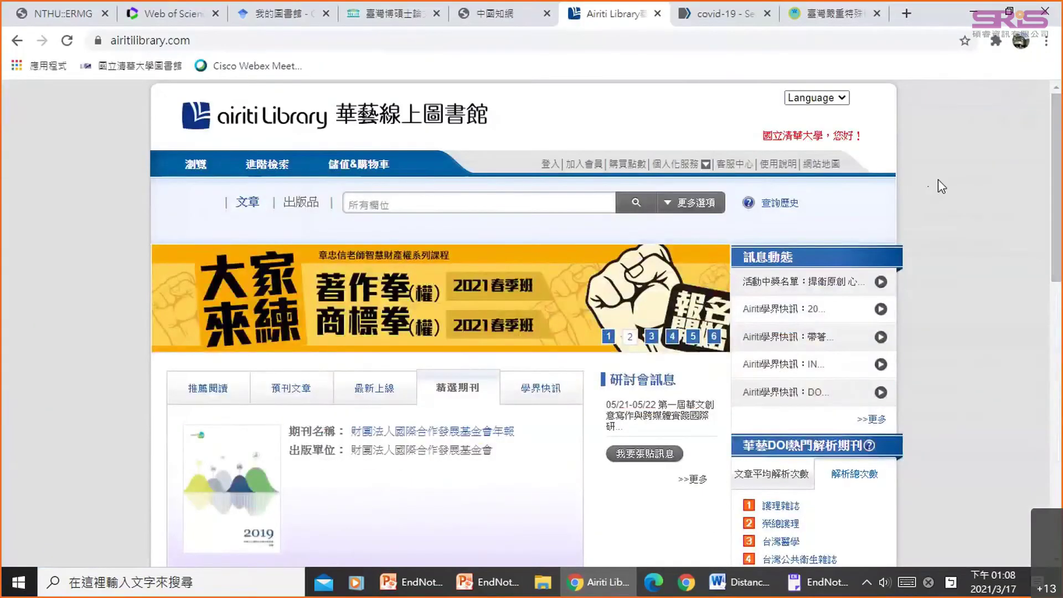
- Search Airiti Library for 資訊素養
click(491, 201)
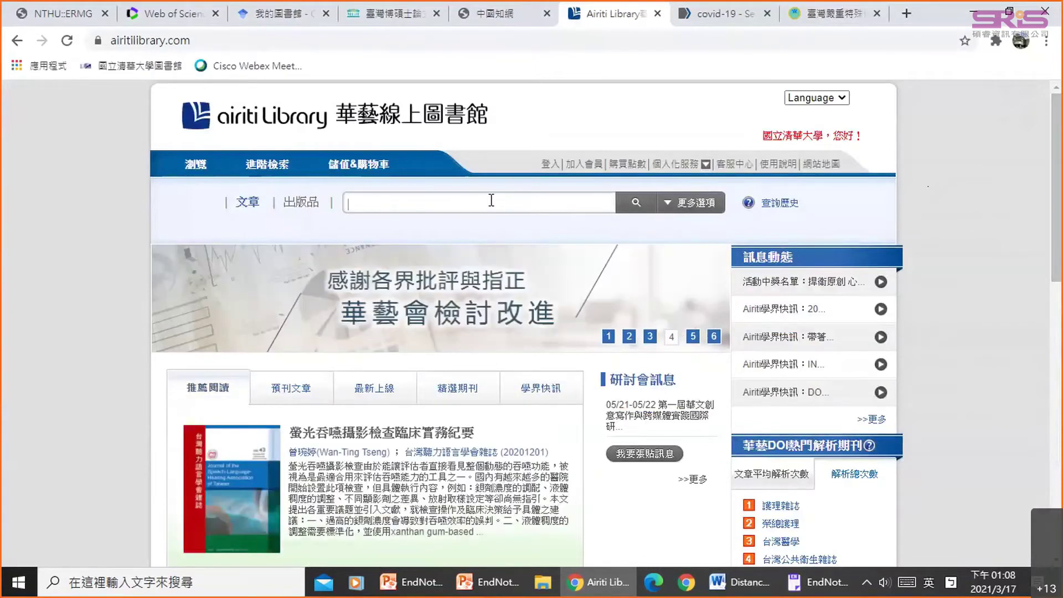
text(y)
key(shift)
text(資訊)
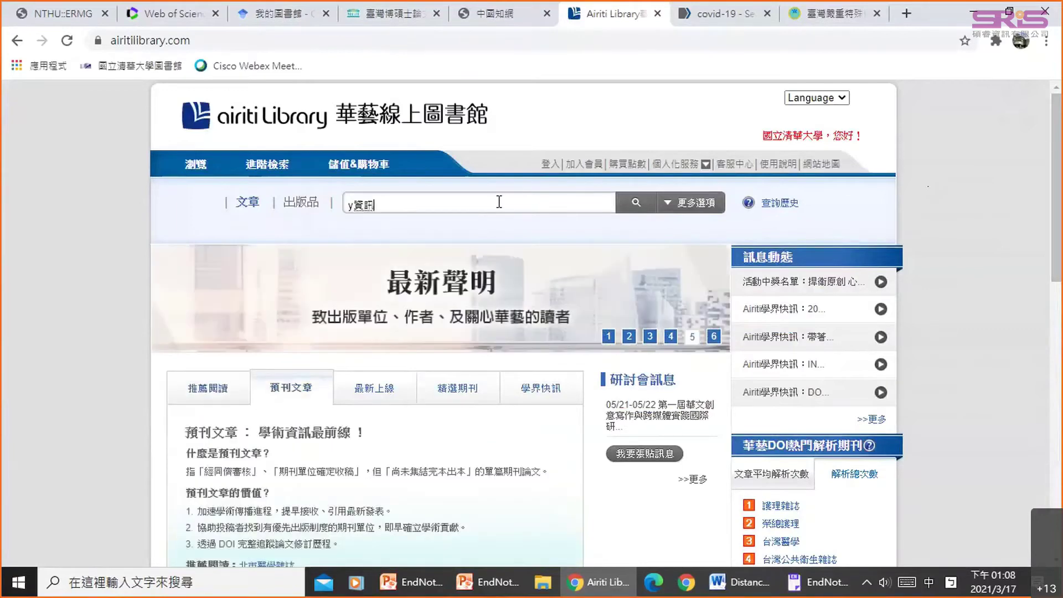
text(素養)
key(Return)
key(Home)
key(Delete)
click(637, 205)
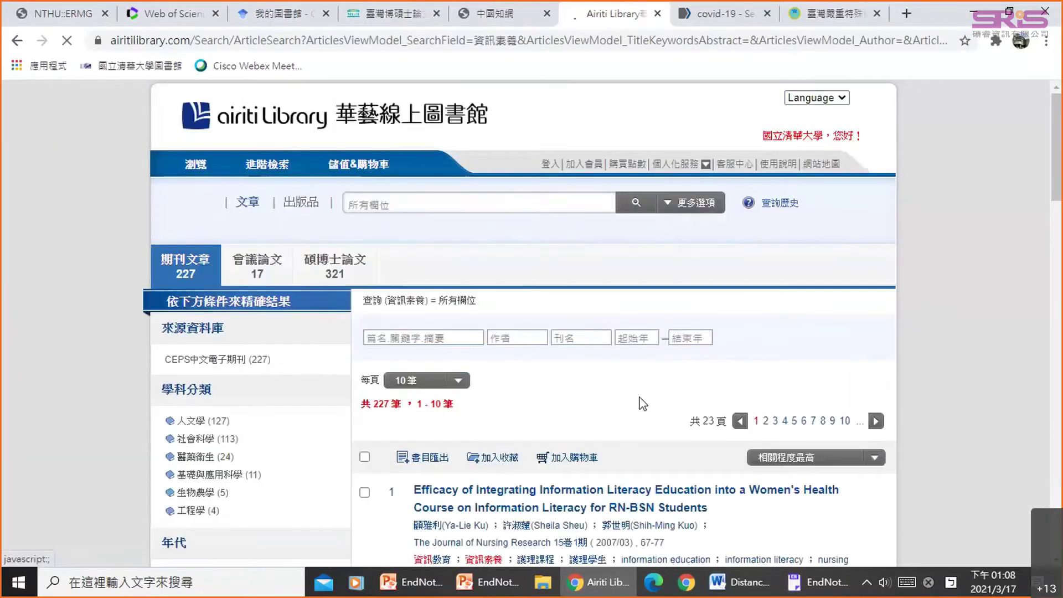
- Select all ten results and export them via 書目匯出 as 輸出至Endnote
scroll(643, 403, down, 4)
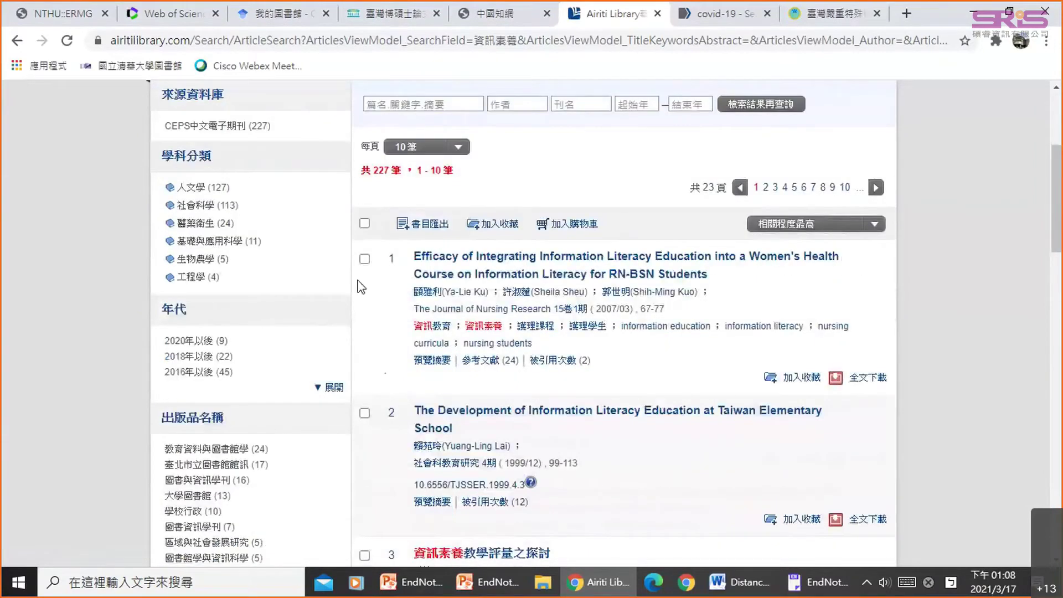
click(363, 223)
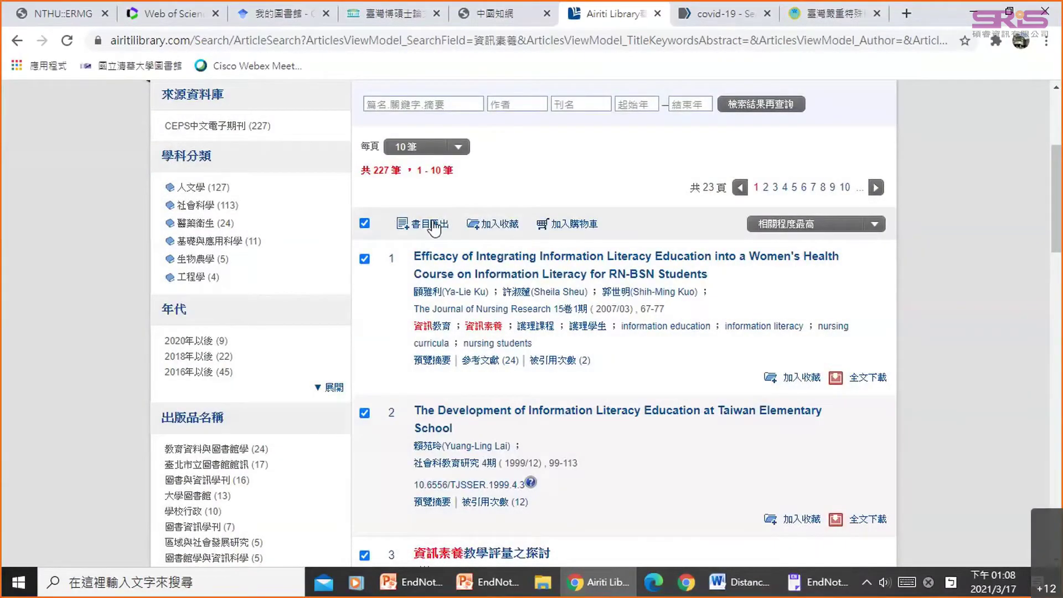
click(435, 228)
click(432, 226)
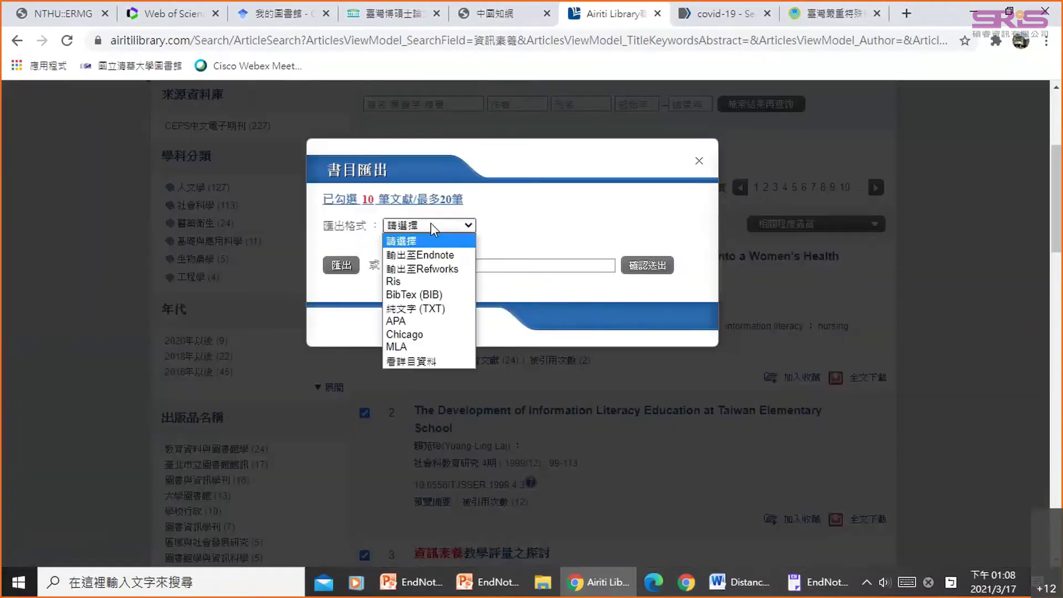
click(436, 256)
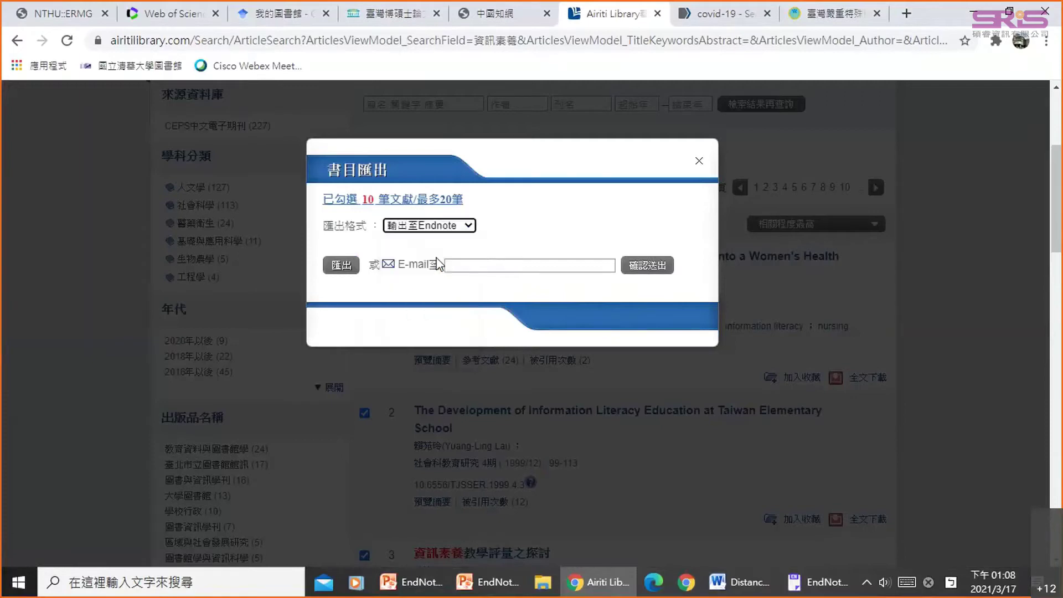
click(340, 266)
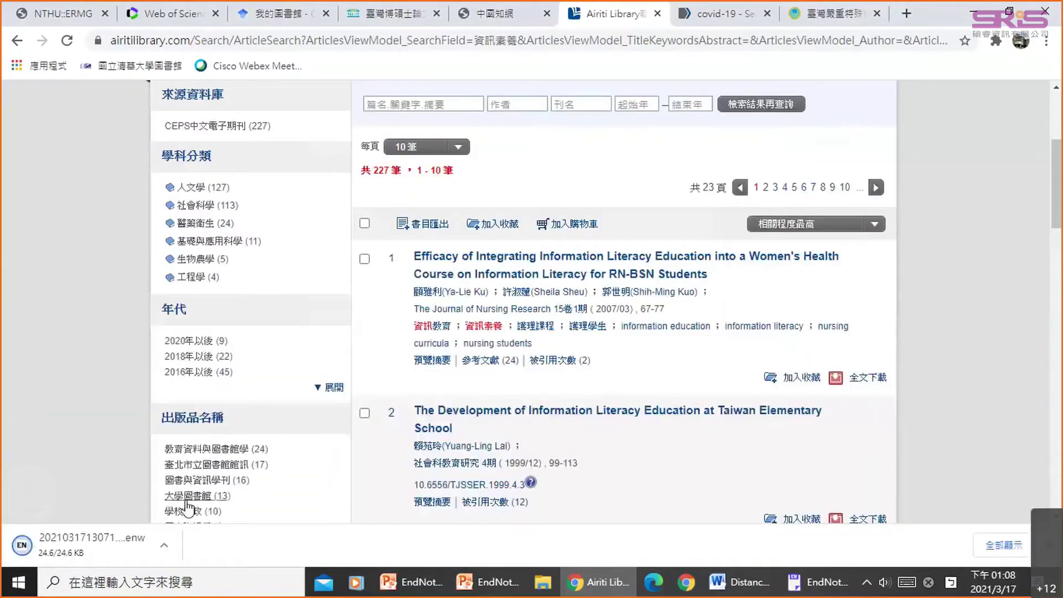
- Import the Airiti .enw download into EndNote and view the Downloads folder
click(111, 548)
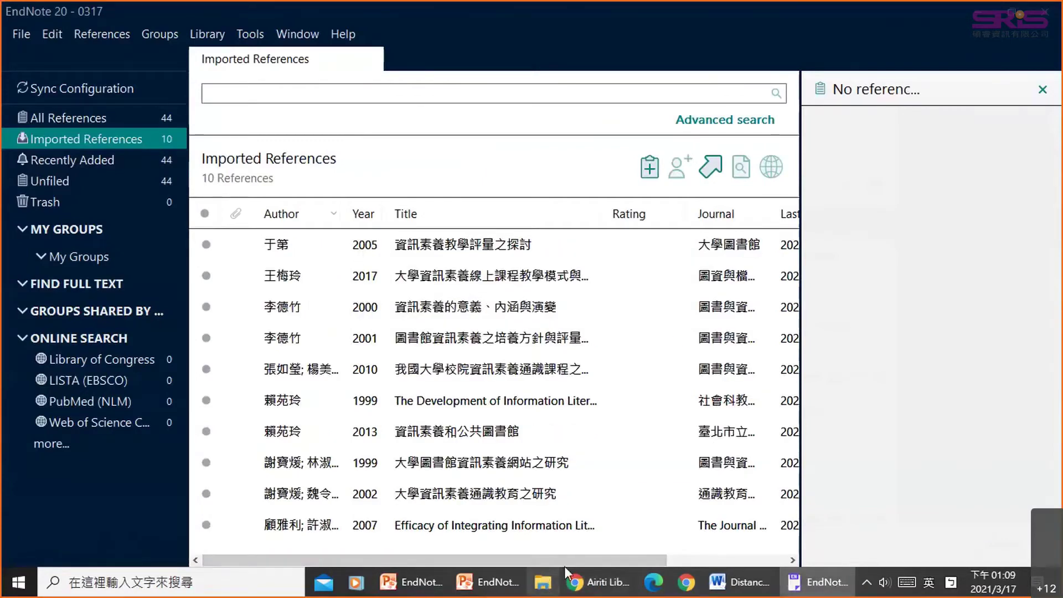
key(shift)
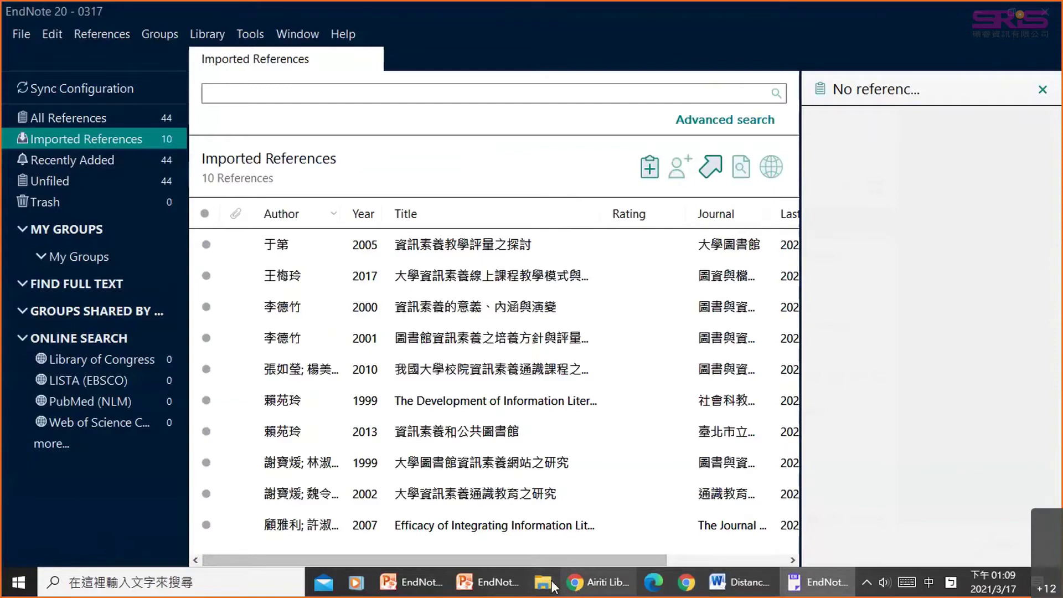
click(544, 582)
click(110, 146)
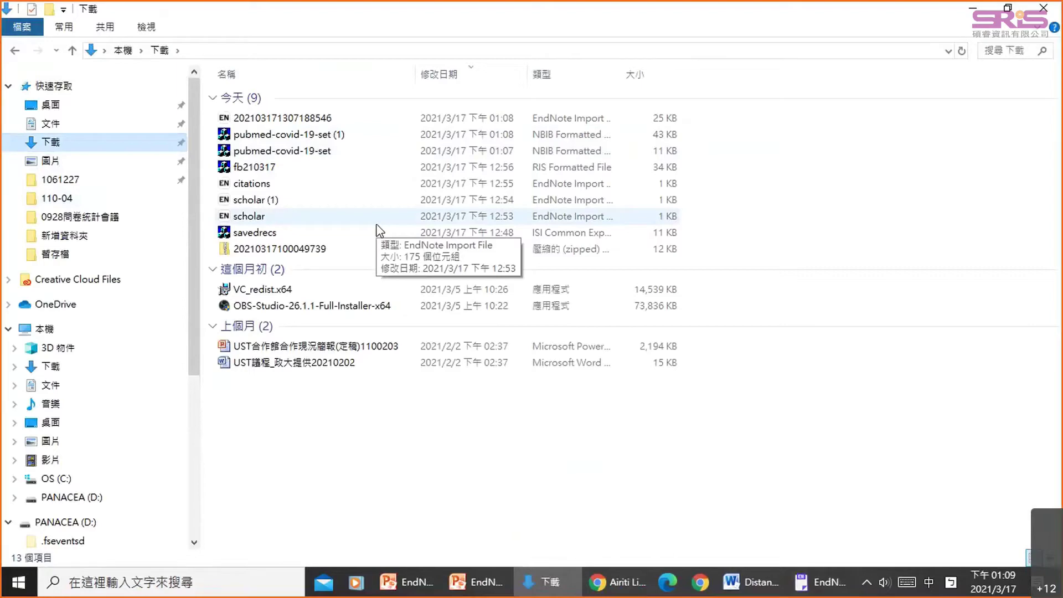
- Switch between EndNote, Downloads and Chrome, ending on the Airiti results
click(830, 583)
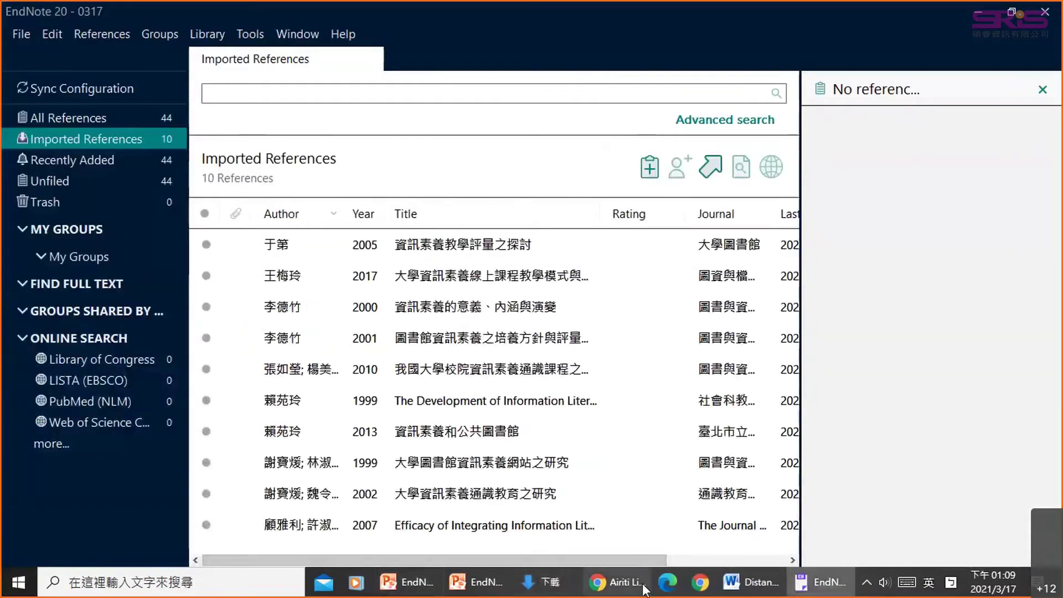
click(550, 582)
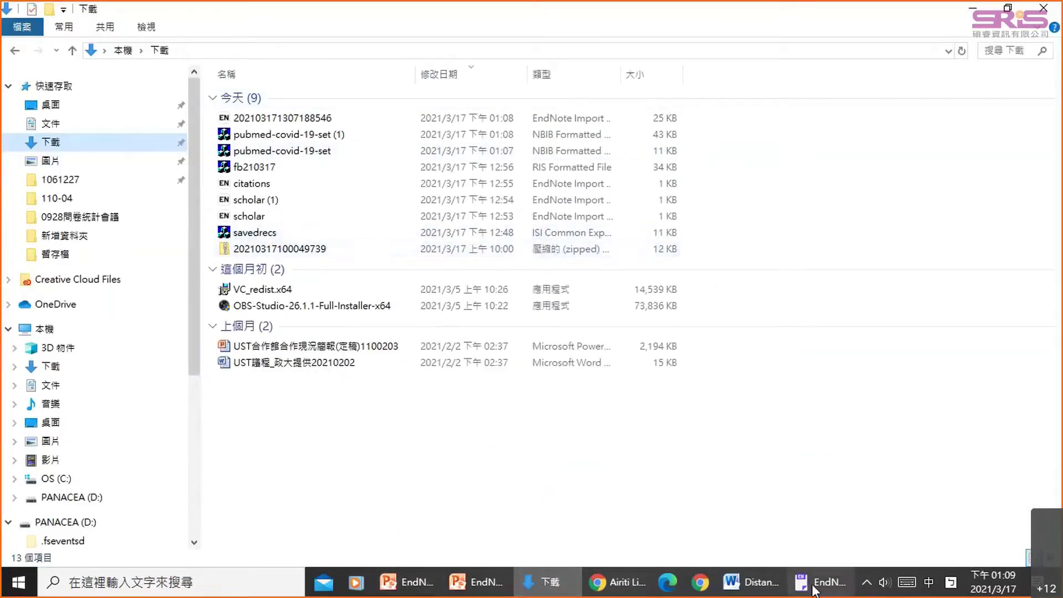
click(621, 581)
click(800, 584)
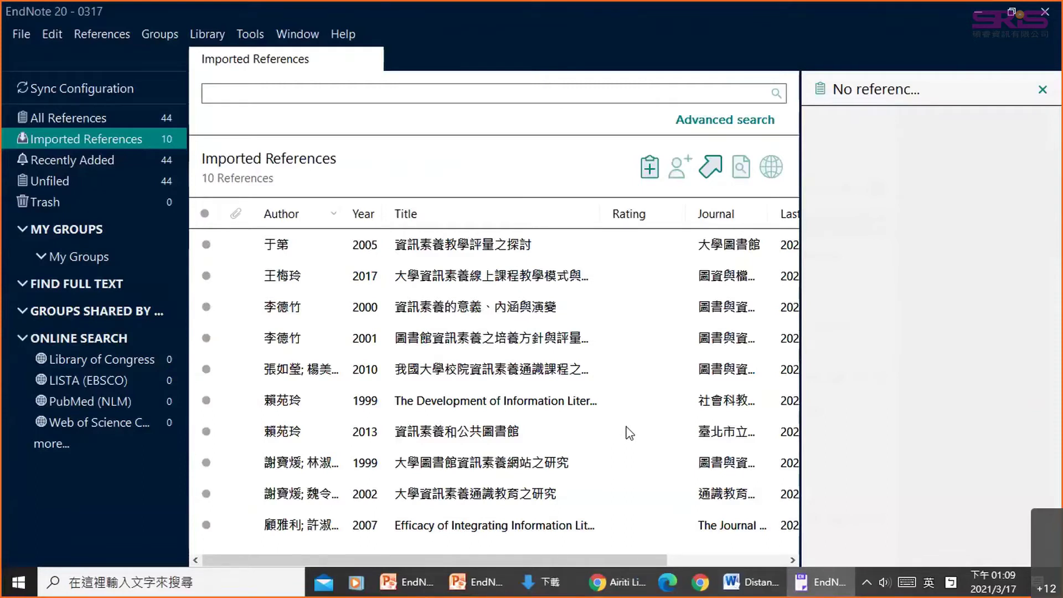
click(549, 583)
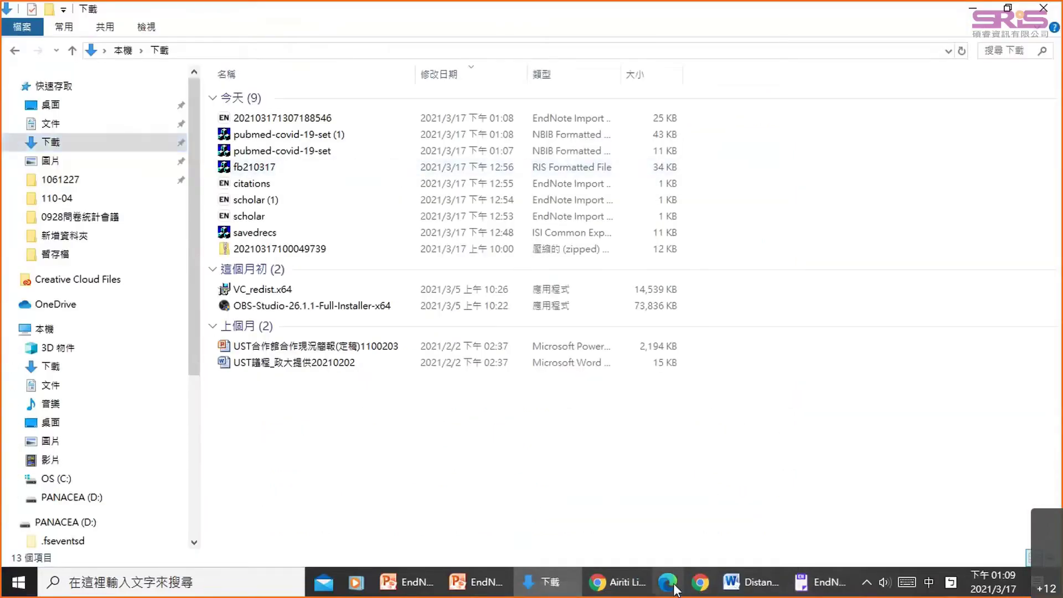
click(617, 582)
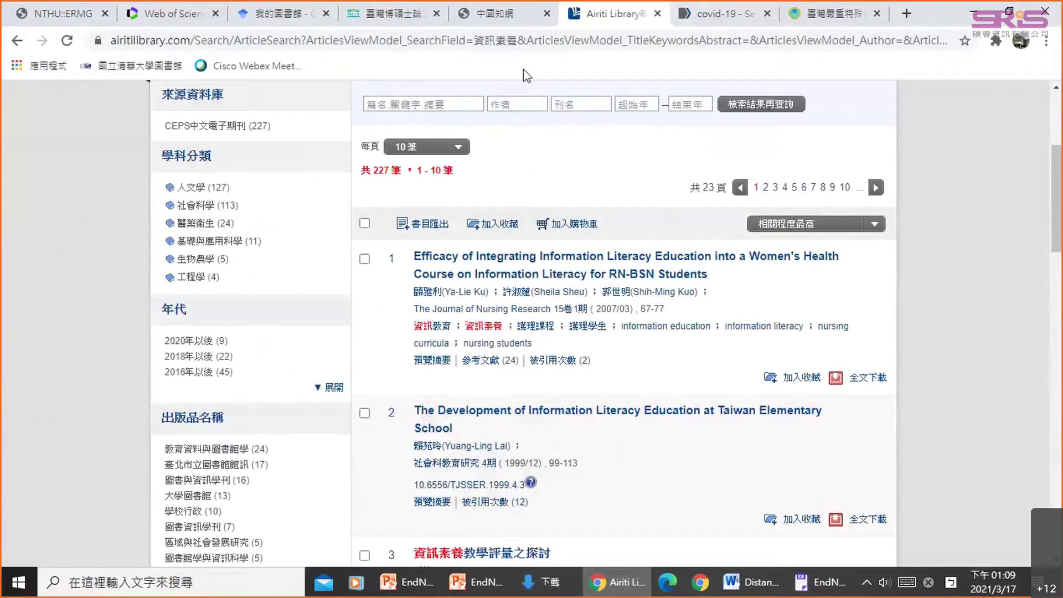
- Switch to the 中國知網 tab, maximize Chrome and reload the CNKI home page
click(1008, 12)
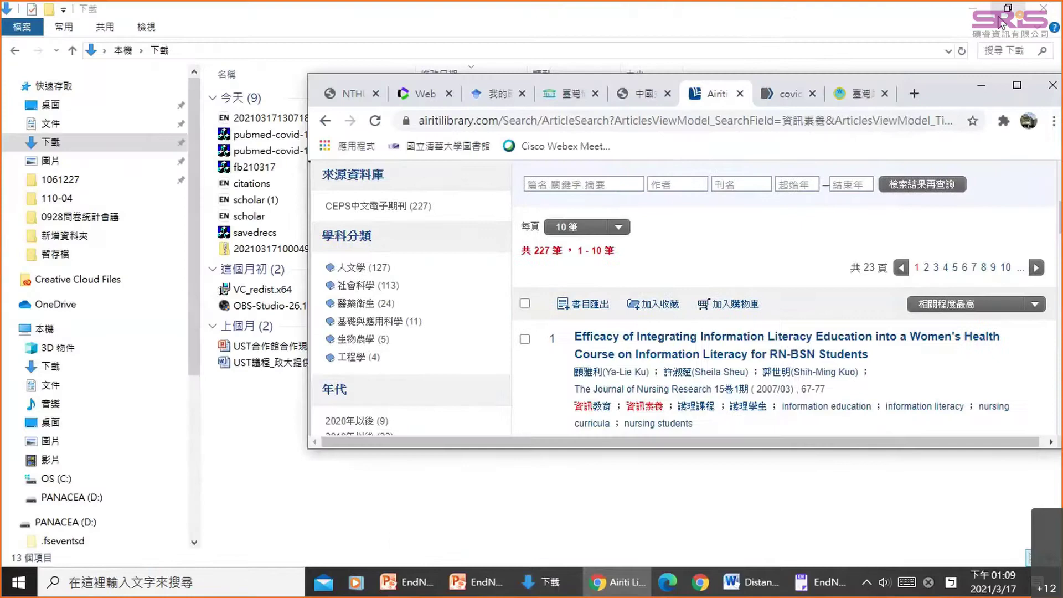
click(642, 94)
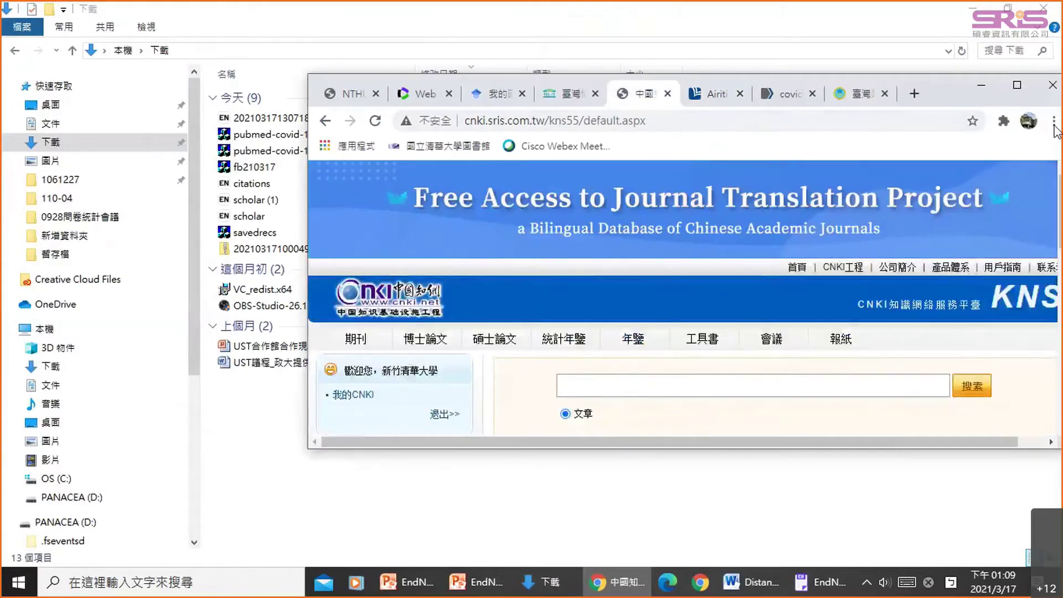
click(1017, 86)
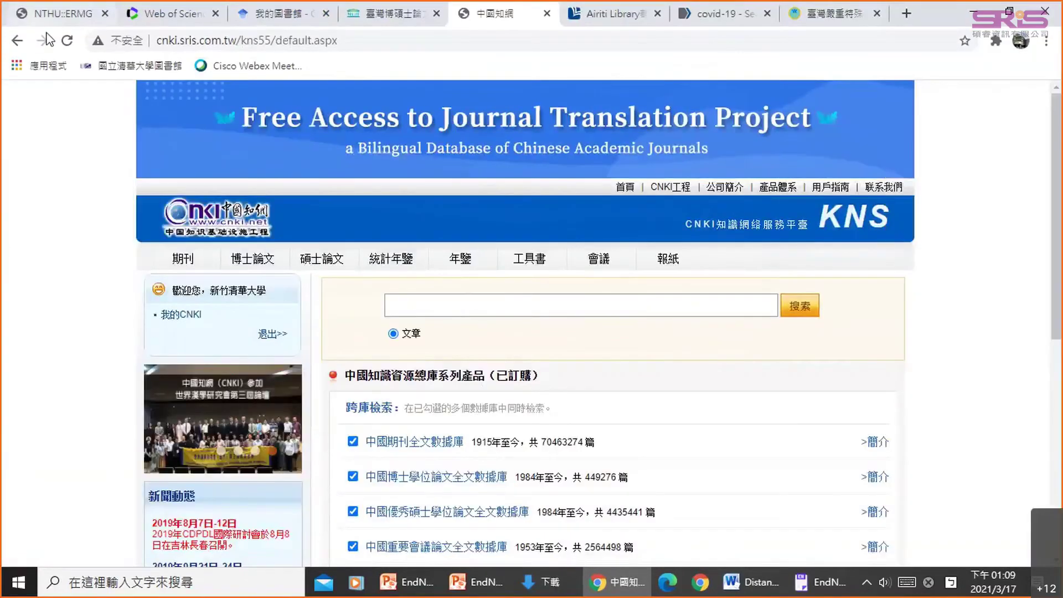
click(66, 41)
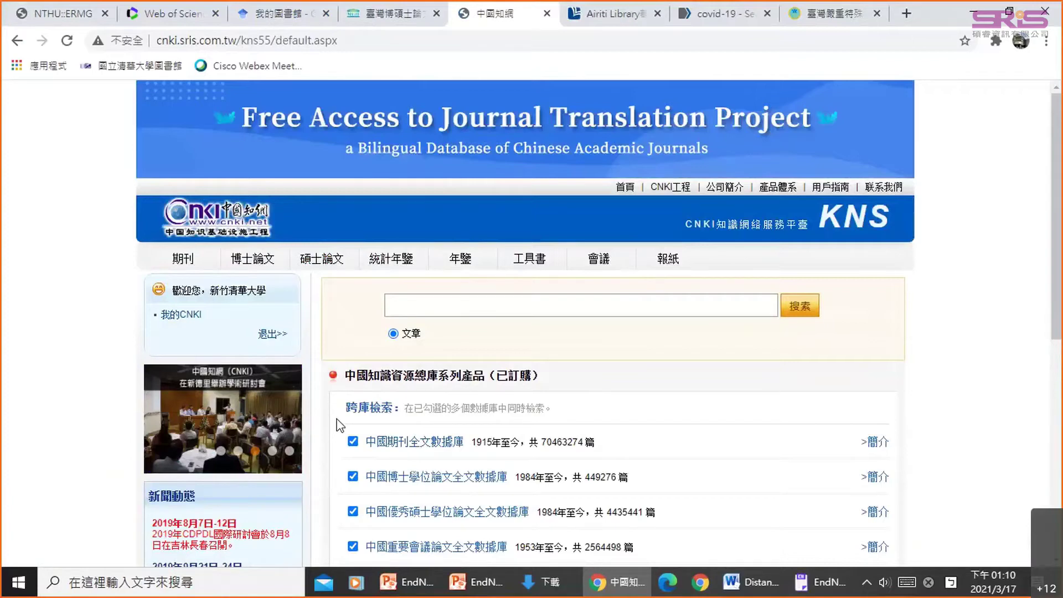
- Search 中國期刊全文數據庫 for subject 紅樓夢, select all on page one, and choose 導出
click(403, 443)
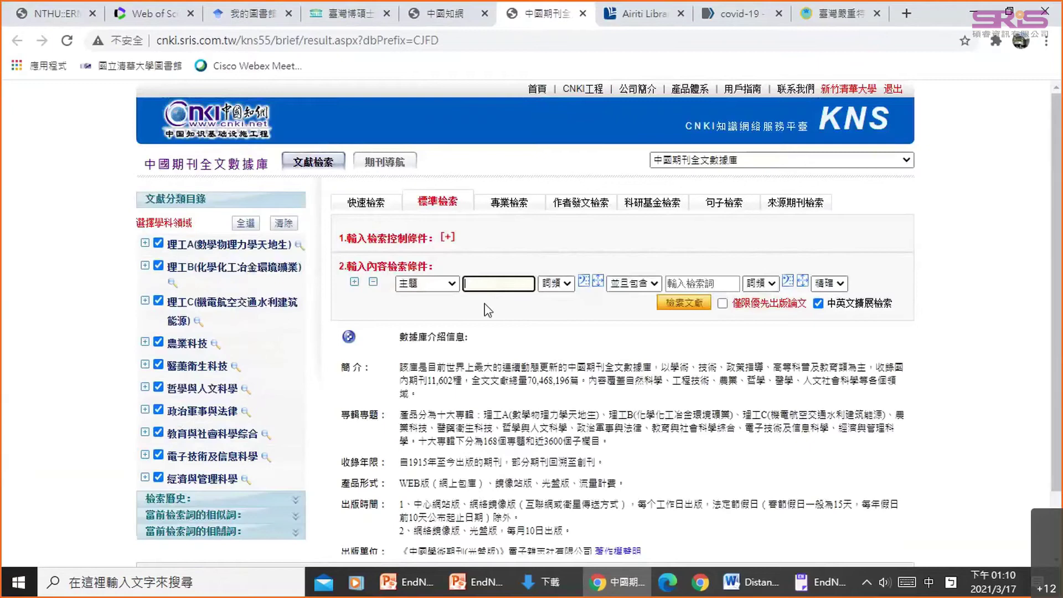
text(ㄏㄨㄥˊㄌㄡˊㄇㄥˋ)
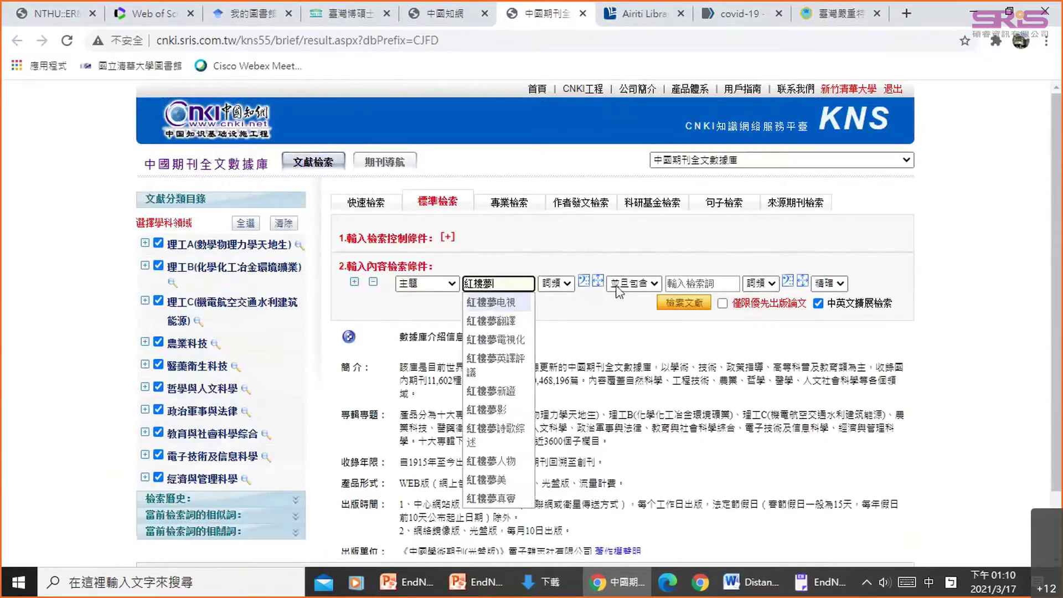
click(696, 305)
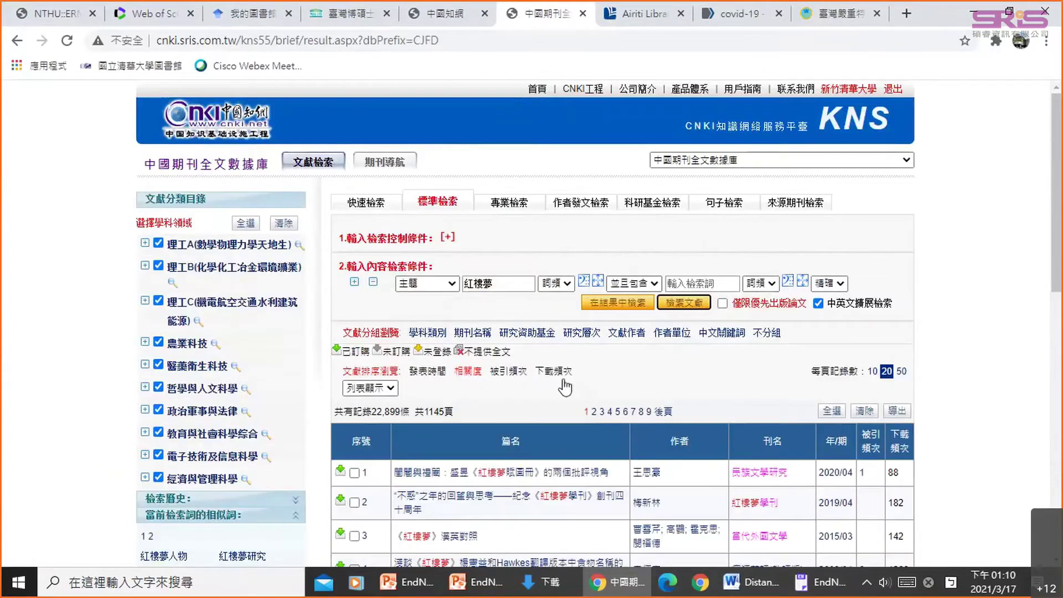
scroll(565, 382, down, 3)
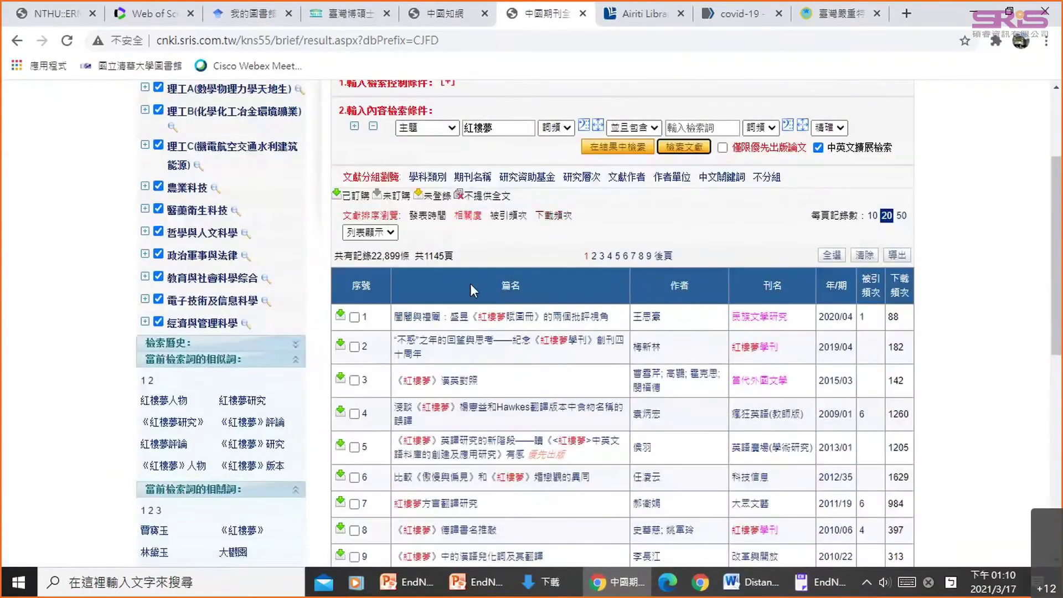
click(834, 256)
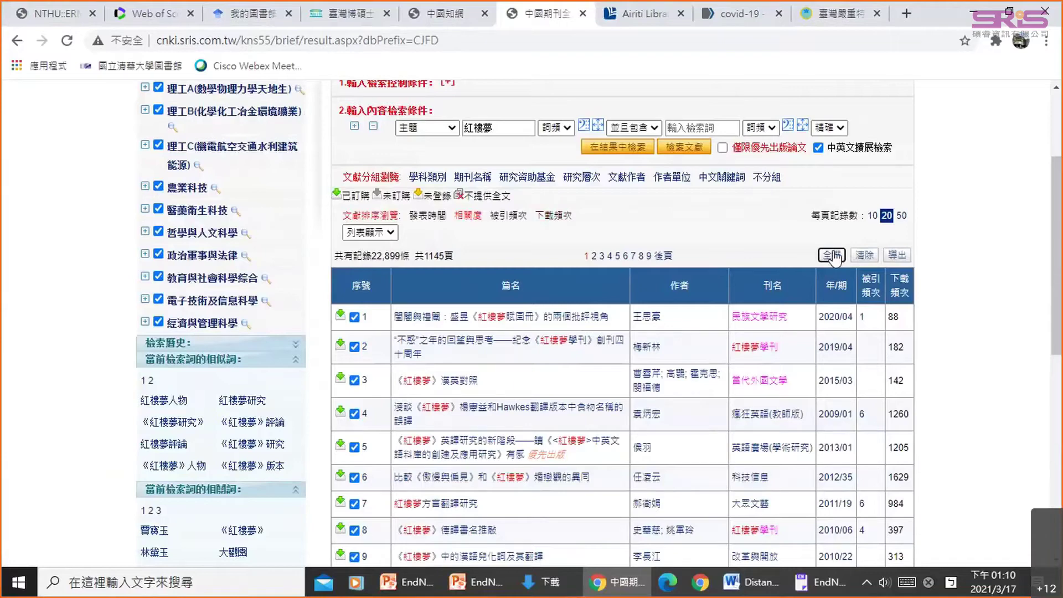
click(898, 257)
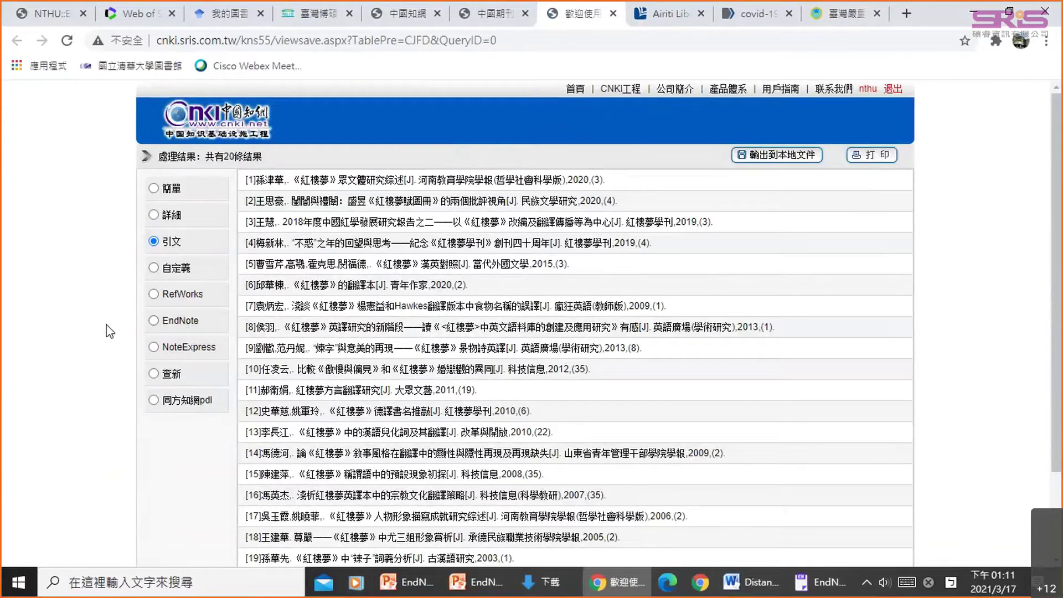
- Show the 20 records in EndNote format and save them via 輸出到本地文件
click(152, 321)
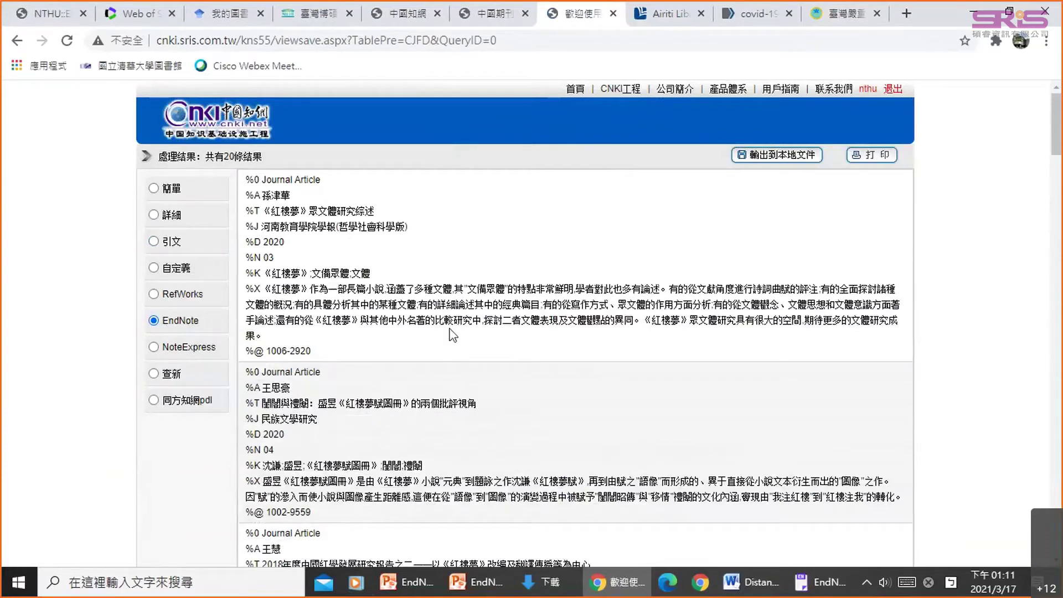
click(790, 157)
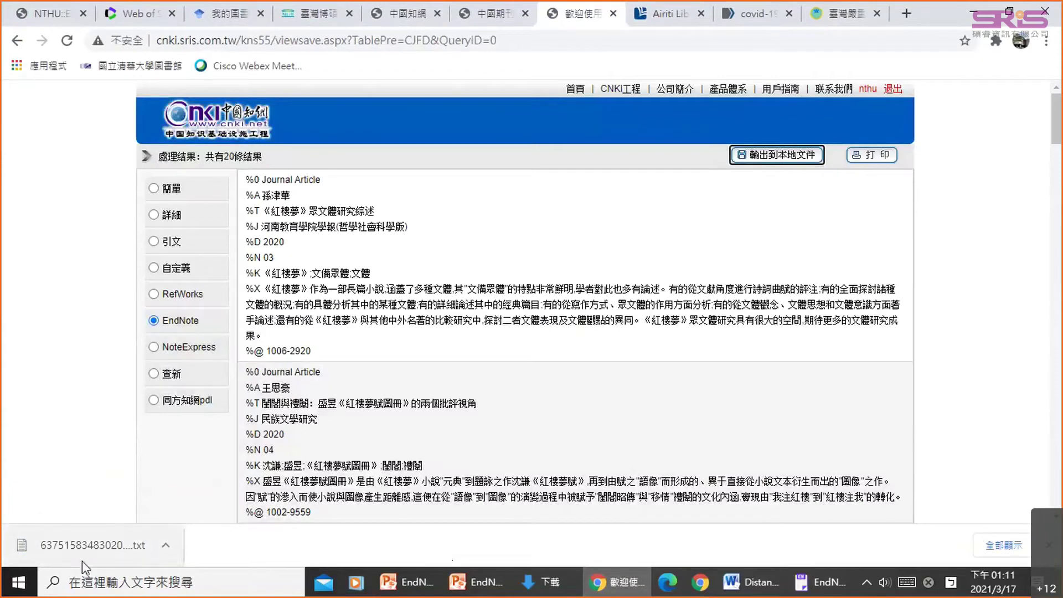
- View the CNKI .txt download in Notepad, close it, and bring EndNote forward
click(100, 540)
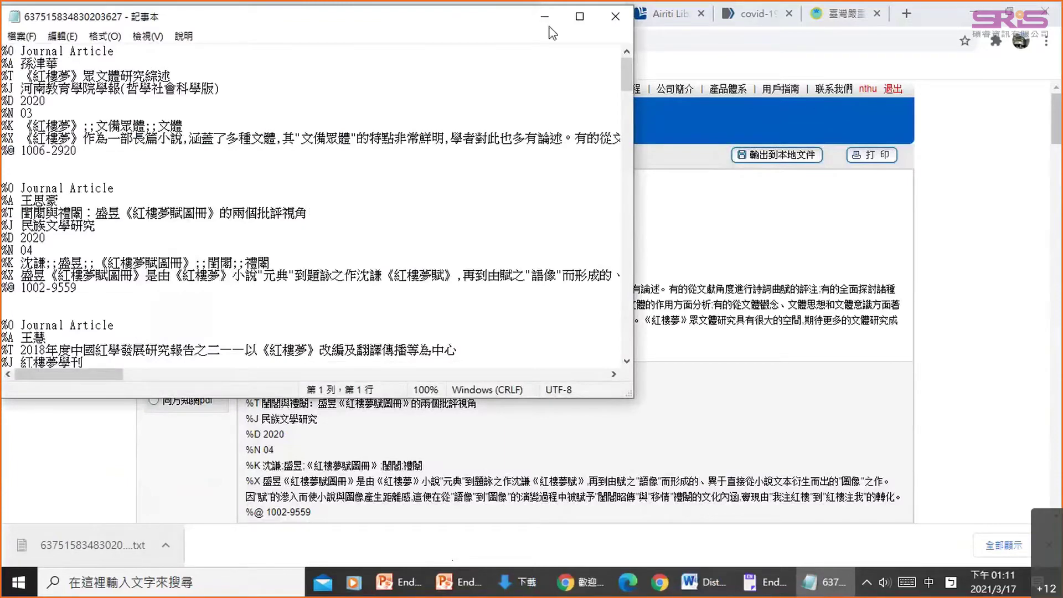
drag(145, 27, 284, 133)
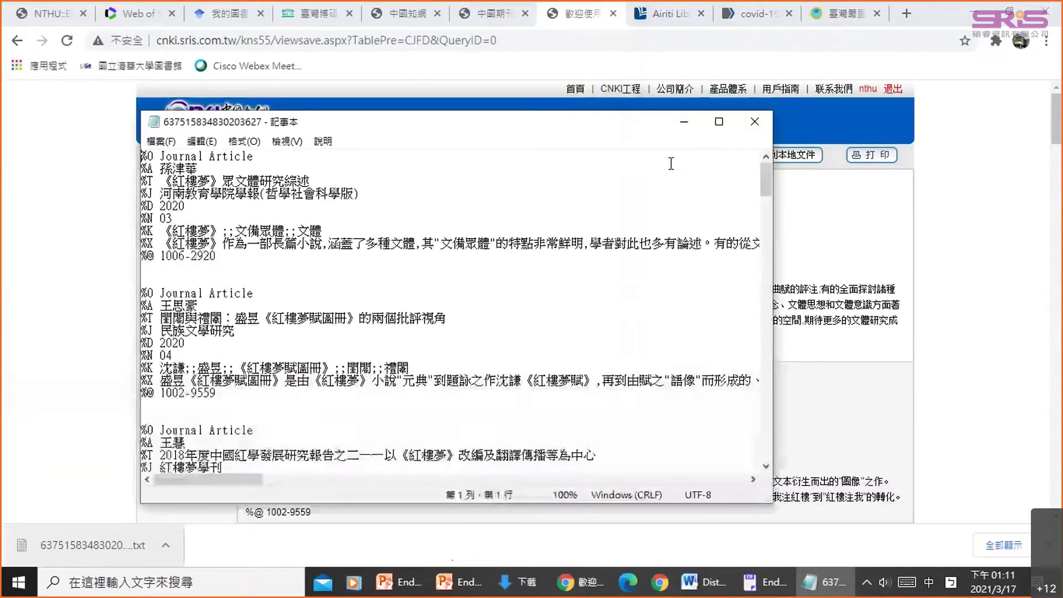
click(753, 122)
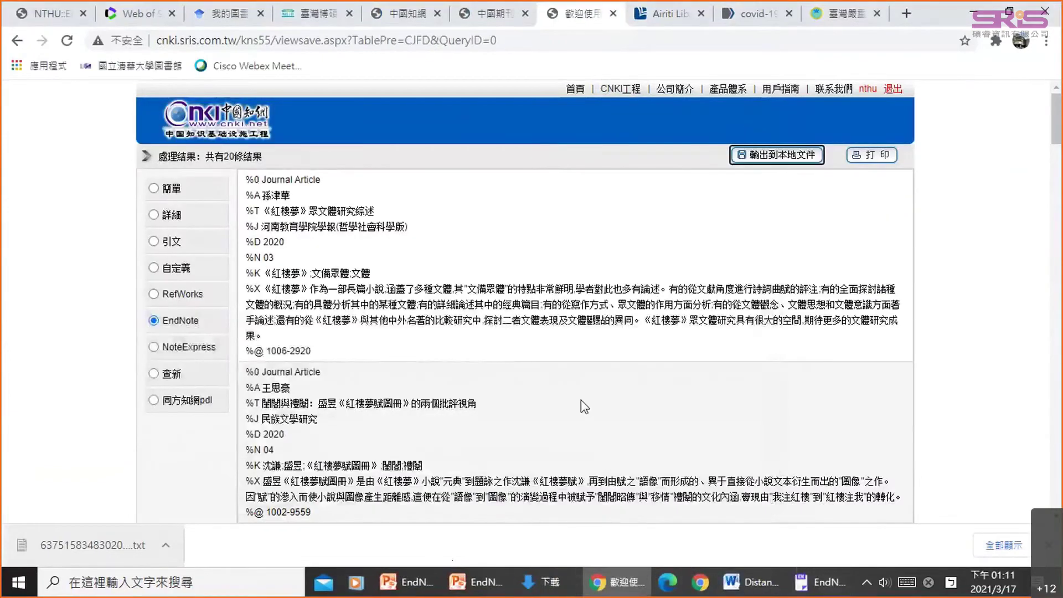
click(812, 587)
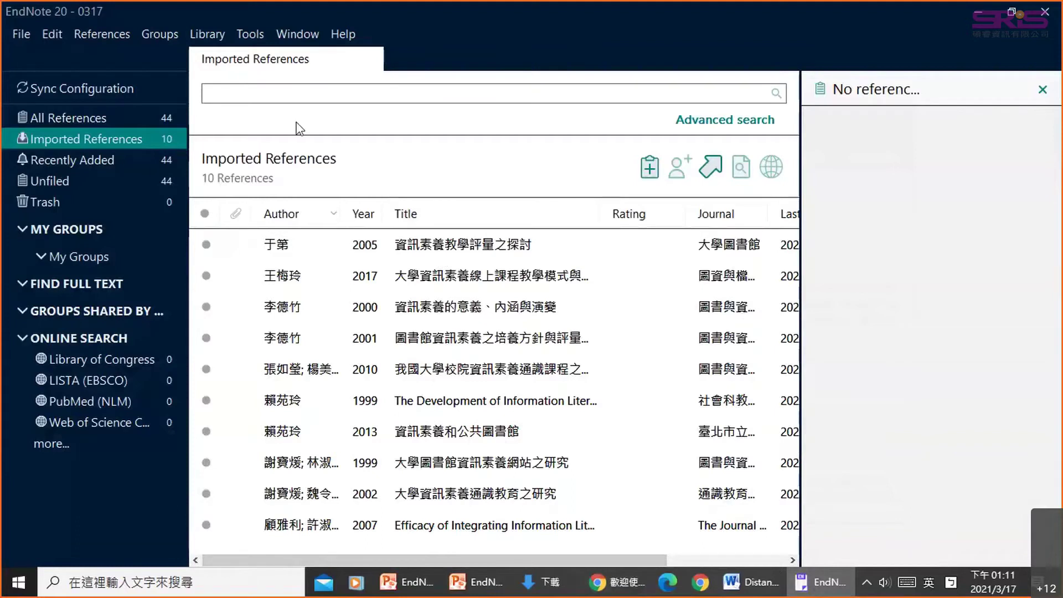
- Choose 637515834830203627.txt from Downloads in EndNote's File > Import > File dialog
click(21, 36)
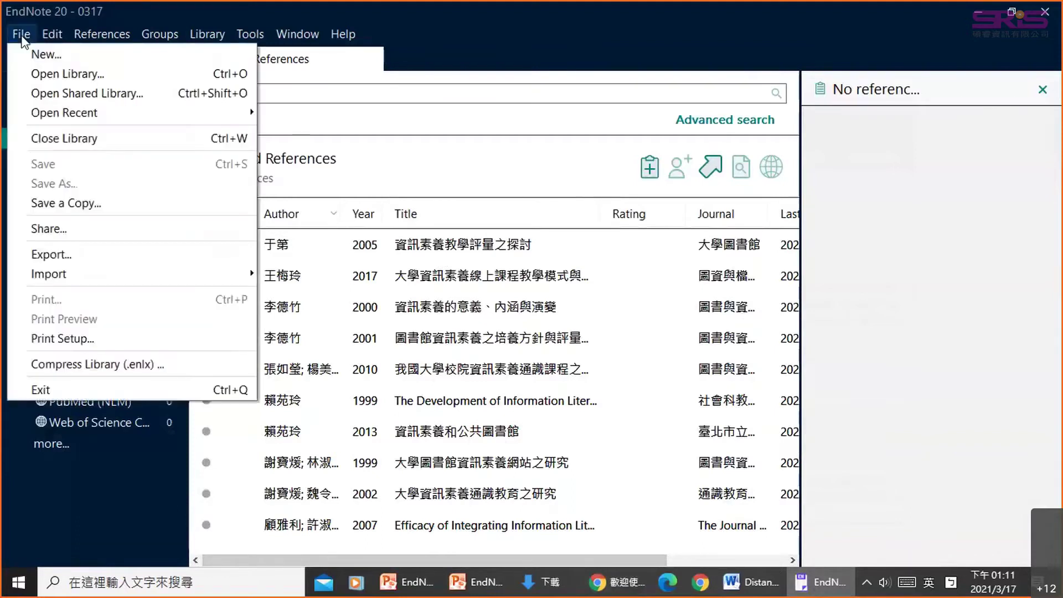
mouse_move(62, 275)
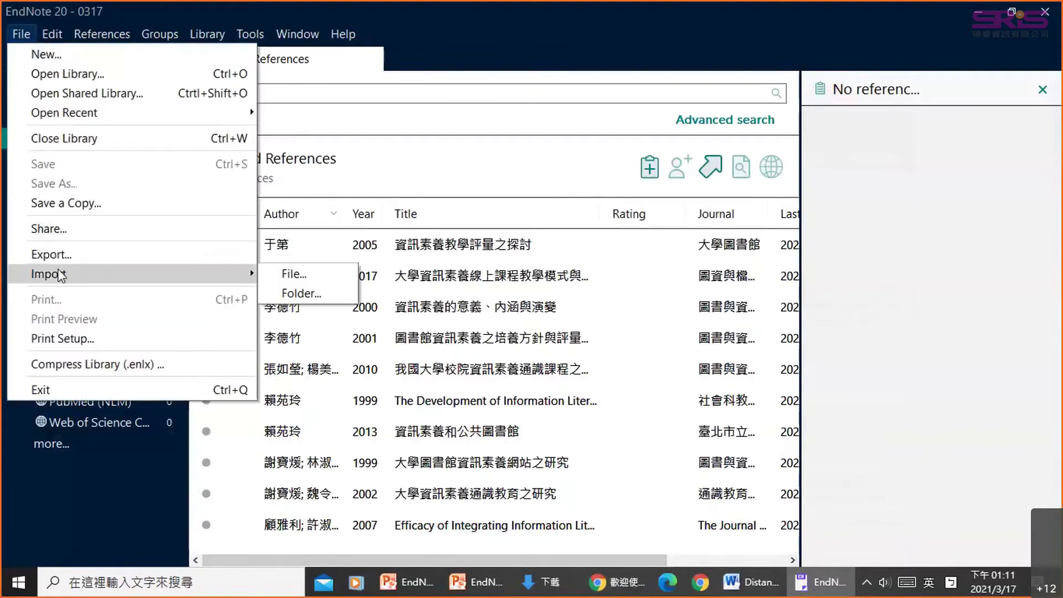
click(337, 283)
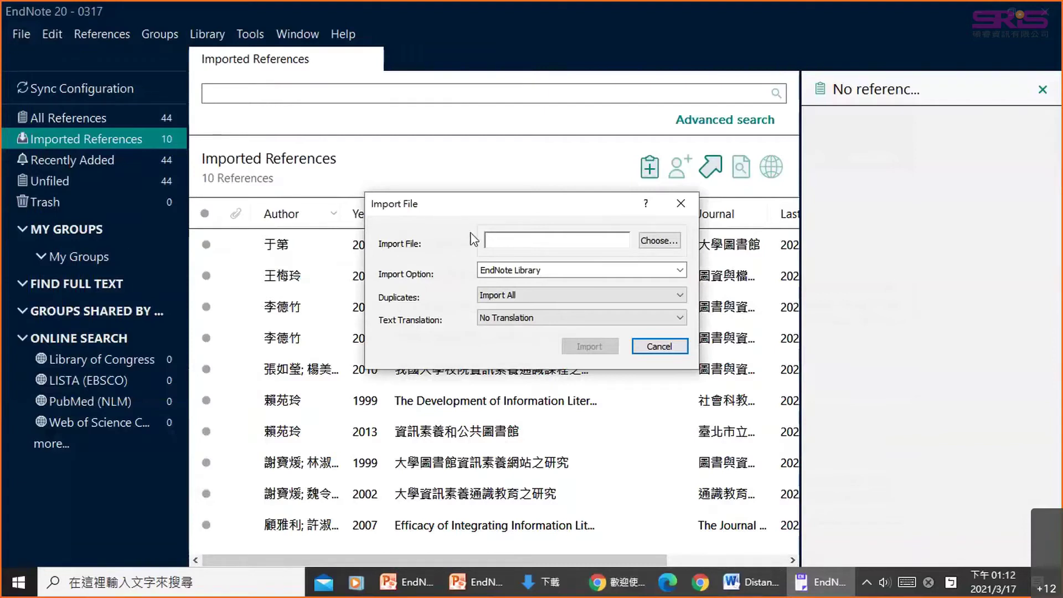
click(651, 238)
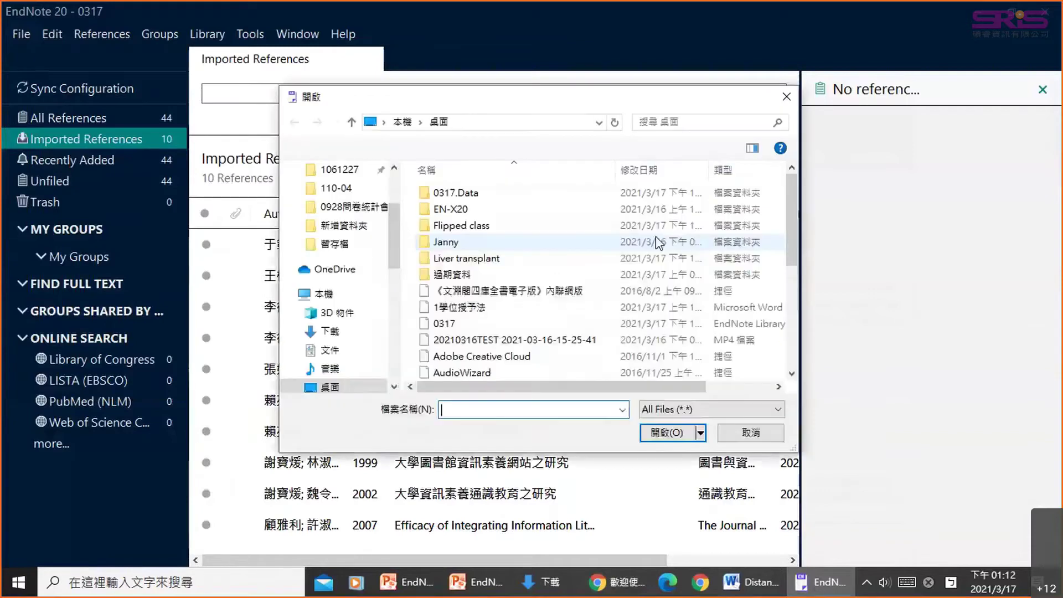
click(352, 335)
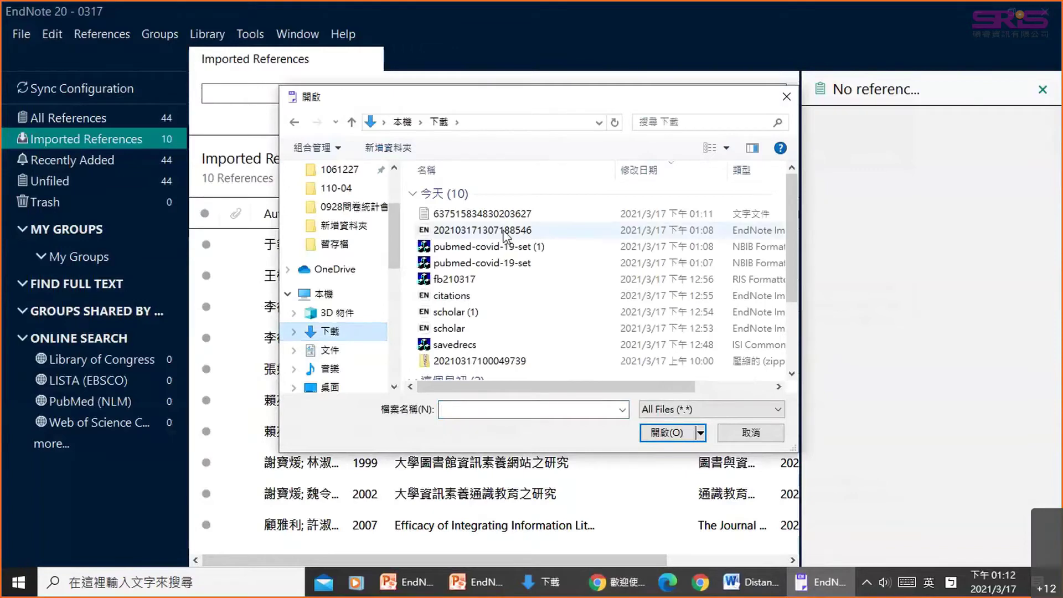
click(531, 219)
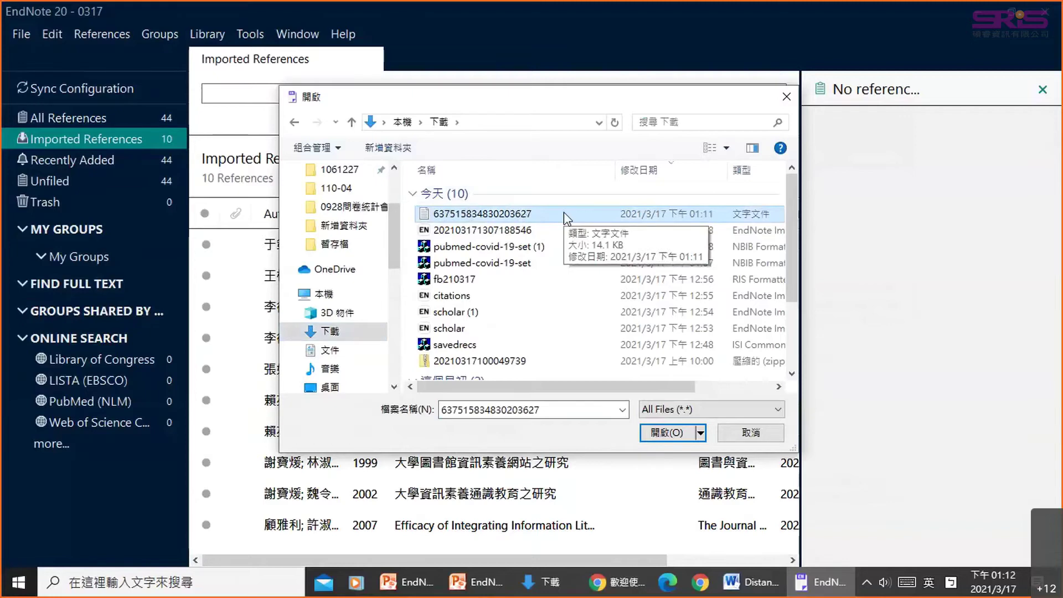
click(650, 436)
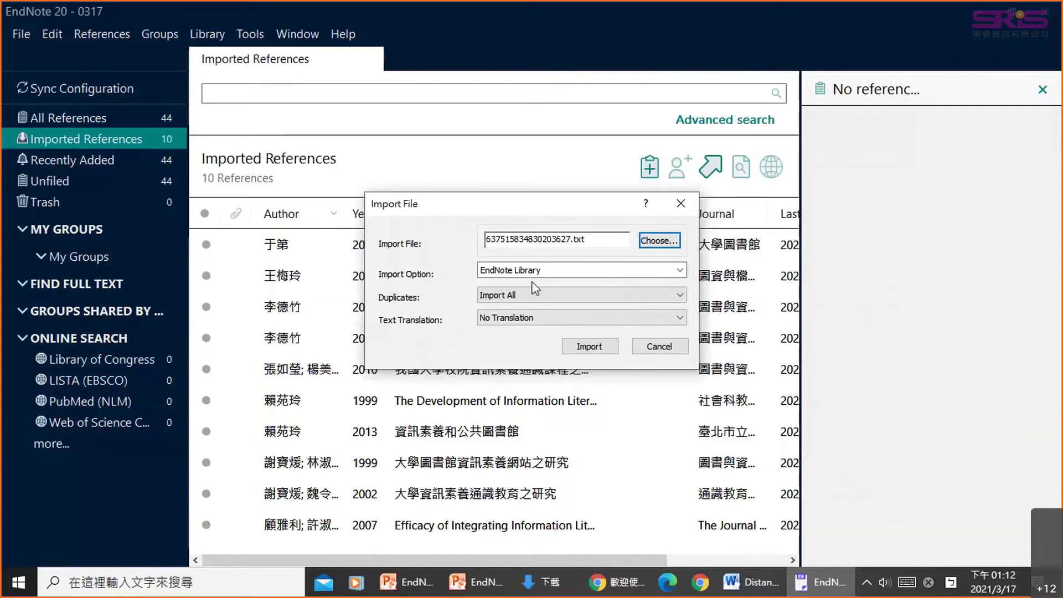
- Import it with the EndNote Import option, then bring up the Downloads folder
click(589, 273)
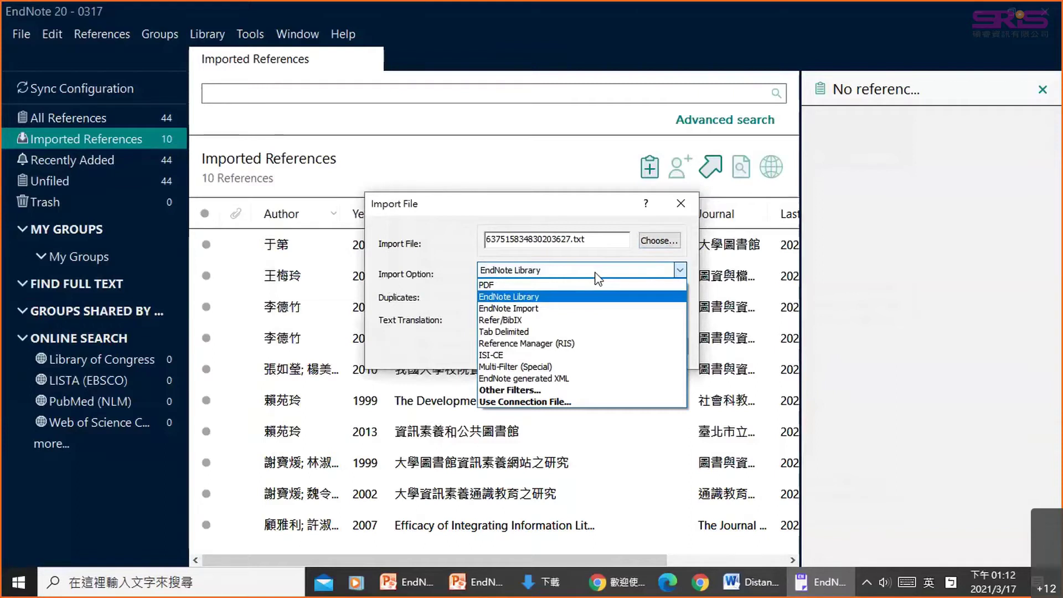
click(583, 309)
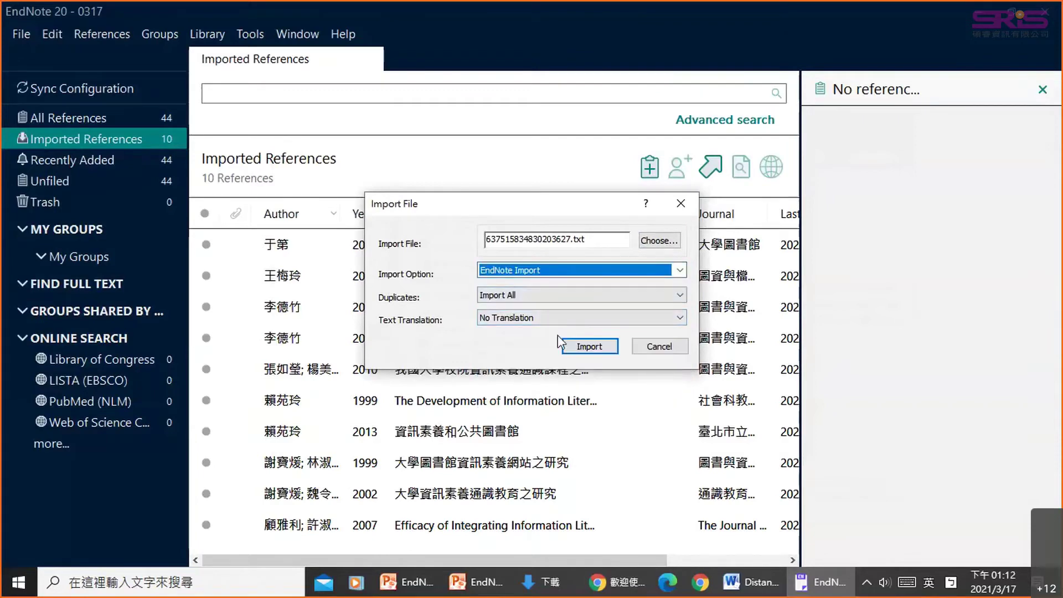
click(590, 348)
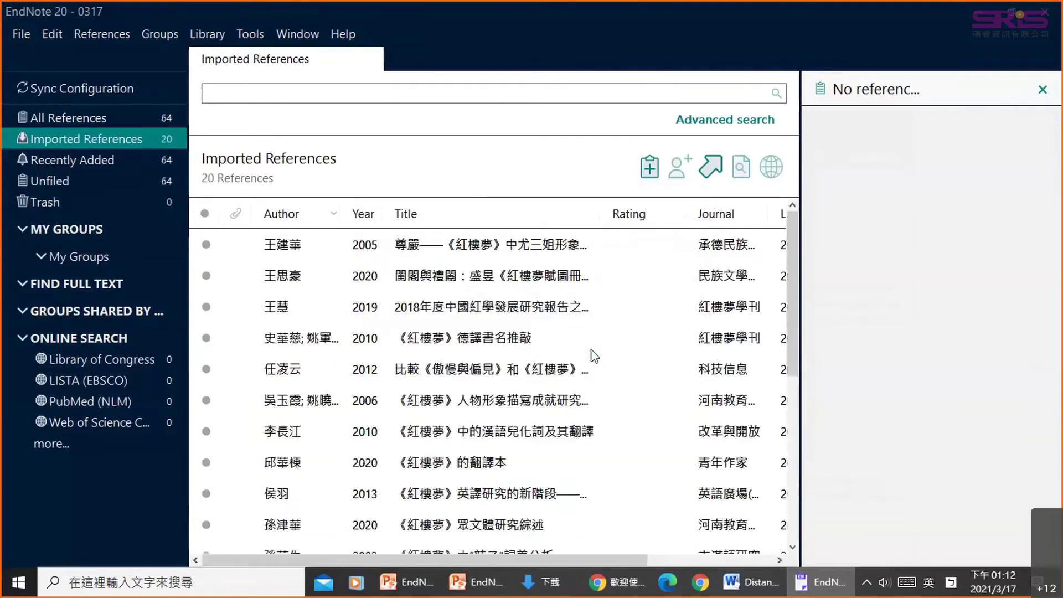
scroll(547, 288, down, 4)
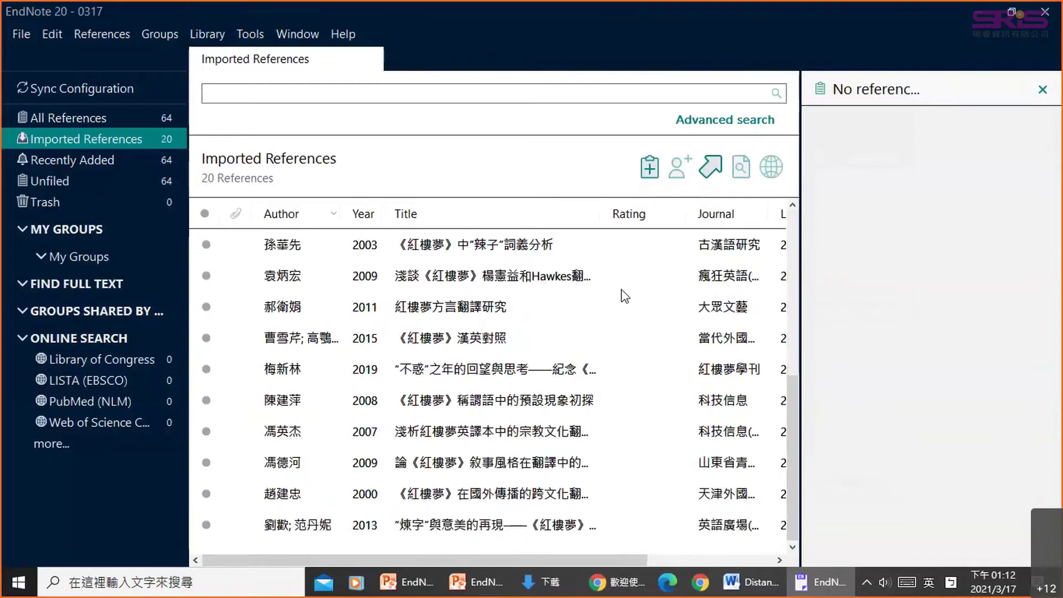
click(1011, 12)
click(545, 586)
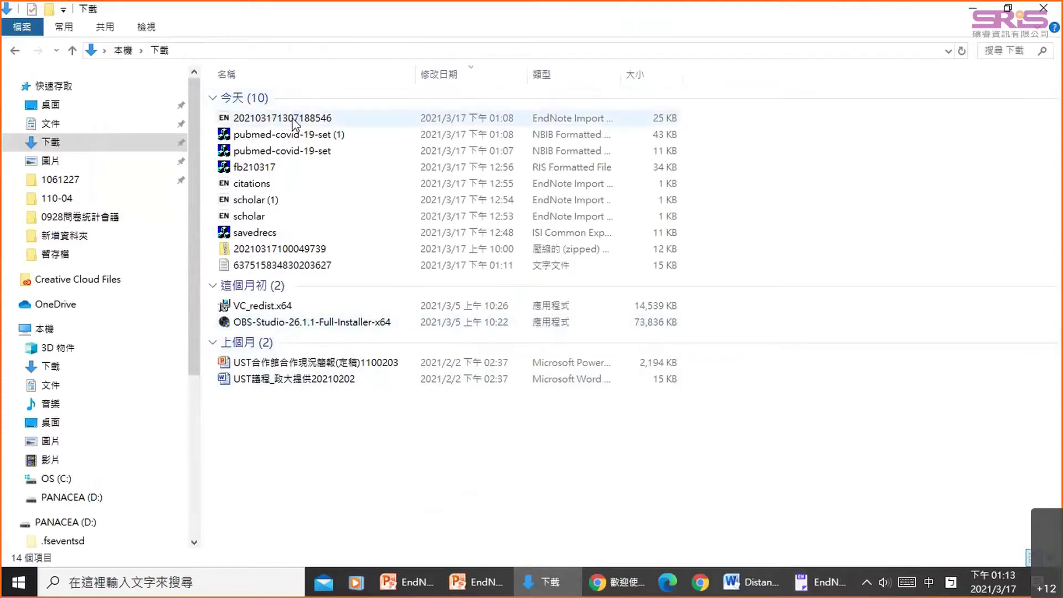
- Turn on File name extensions in Explorer's View options
click(294, 121)
right_click(293, 121)
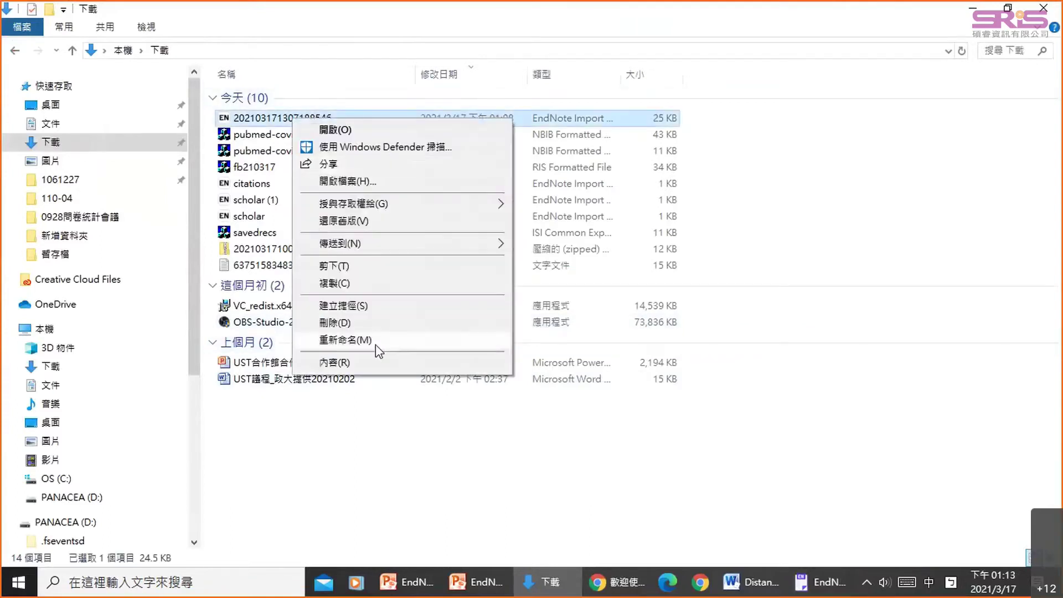
click(143, 30)
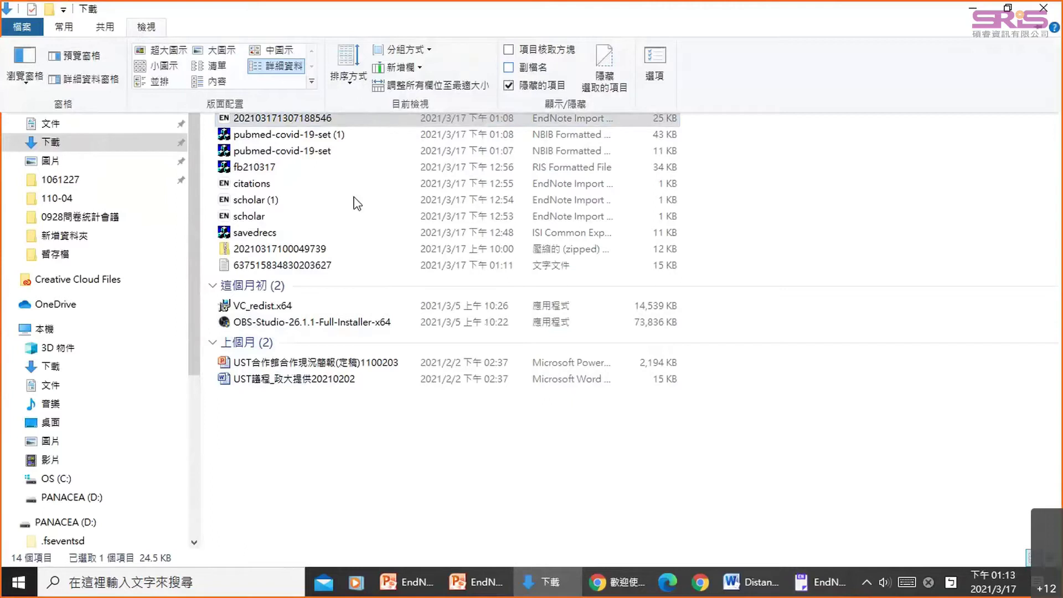
click(508, 67)
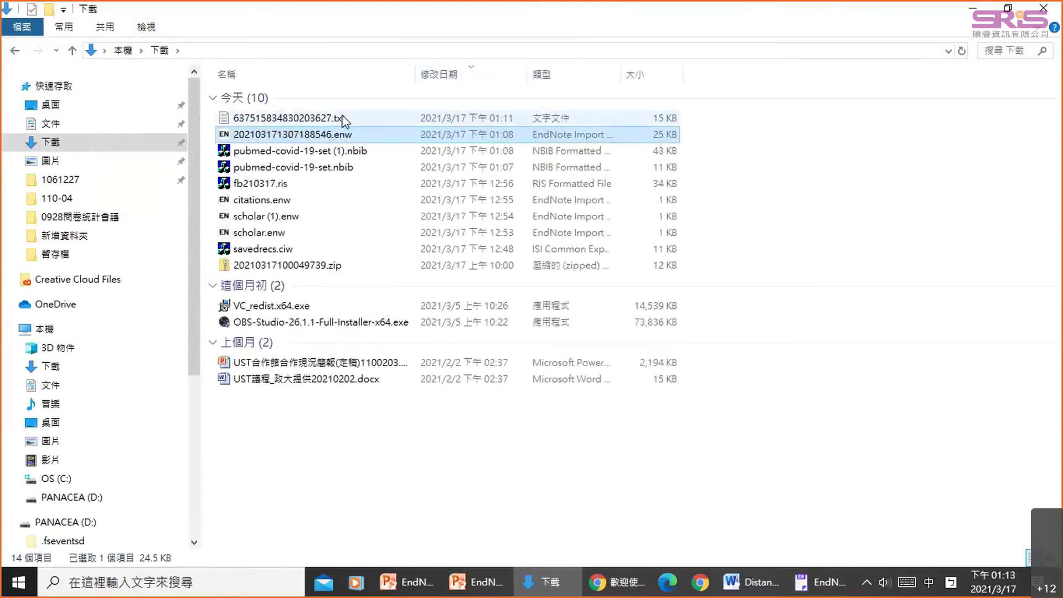
- Rename 637515834830203627.txt to 637515834830203627.ris and confirm the extension change
click(340, 120)
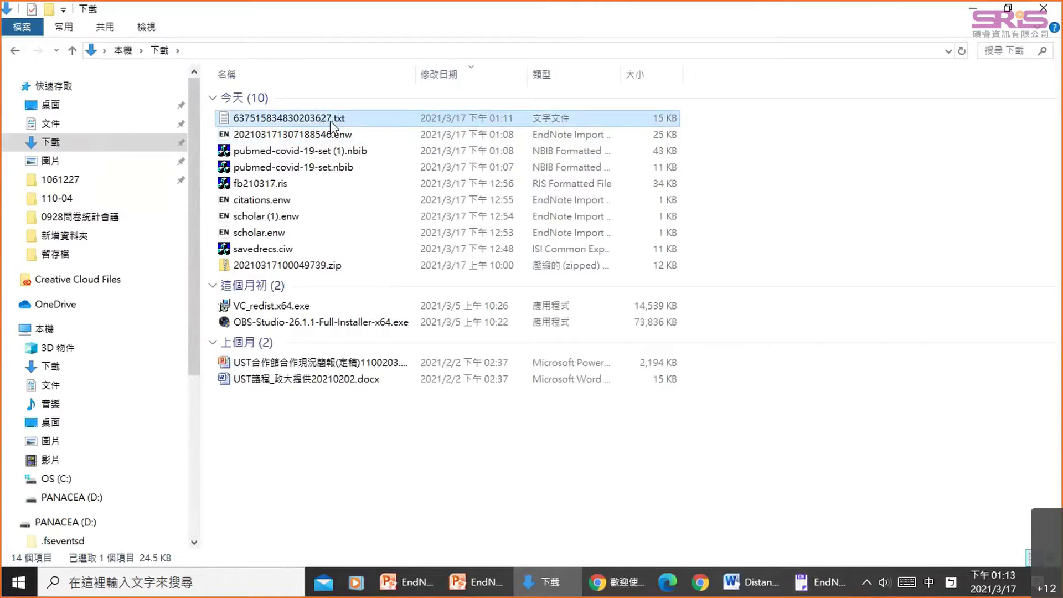
right_click(340, 121)
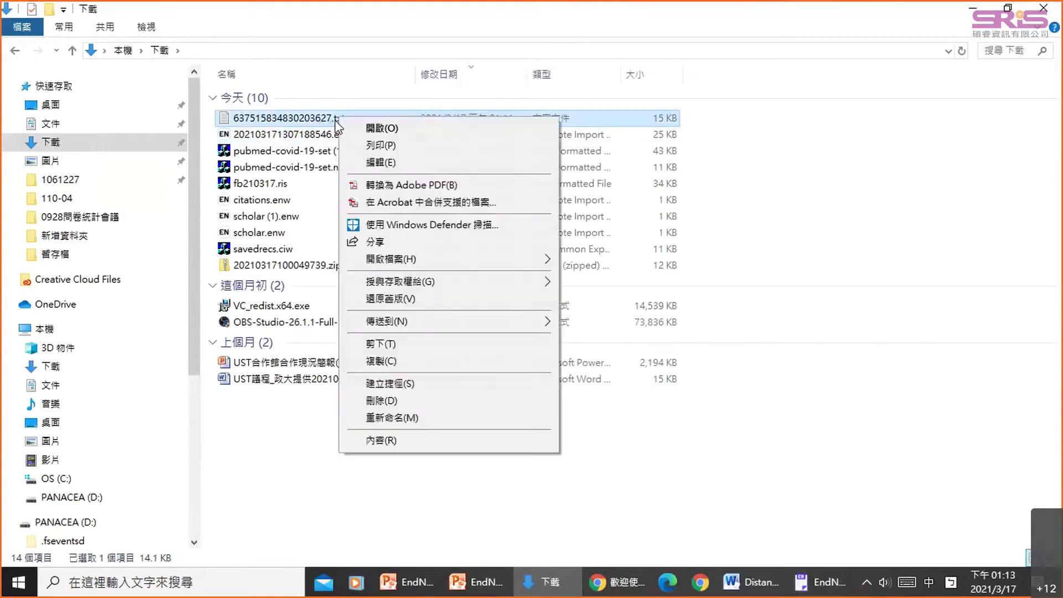
click(411, 418)
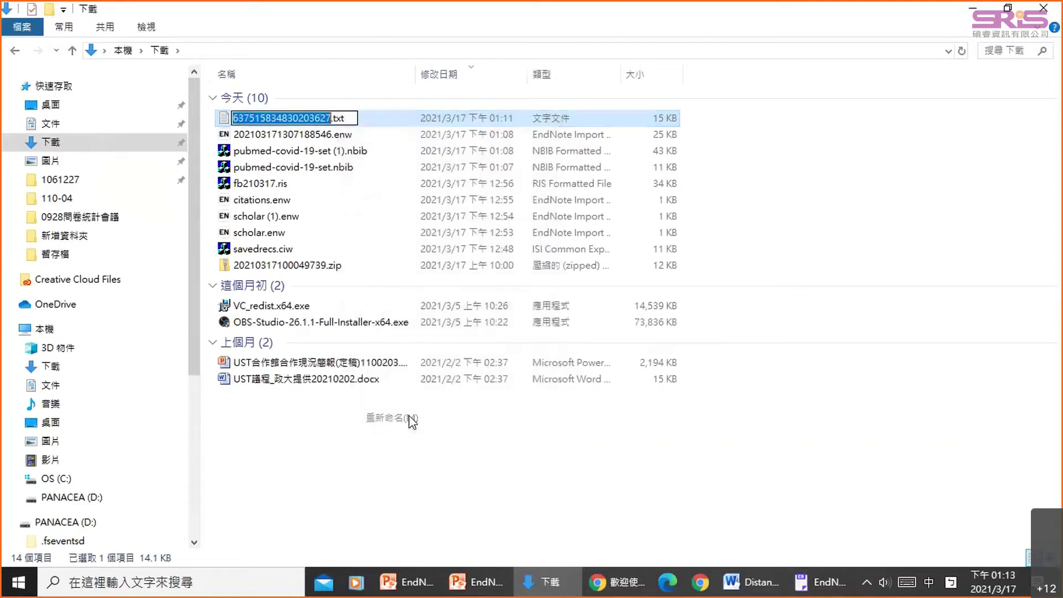
click(351, 118)
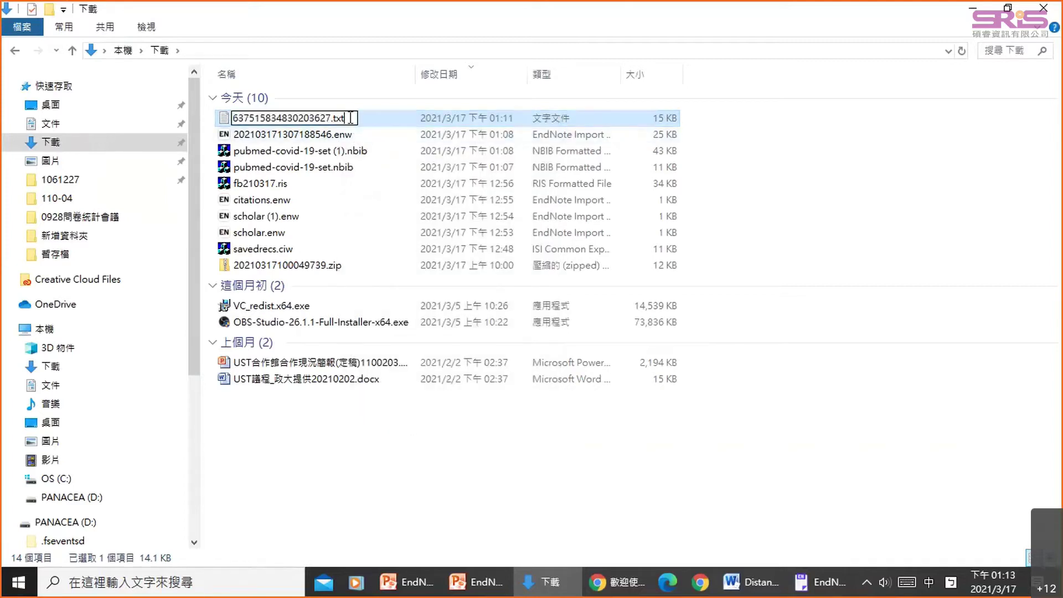
key(BackSpace)
key(BackSpace)
key(BackSpace)
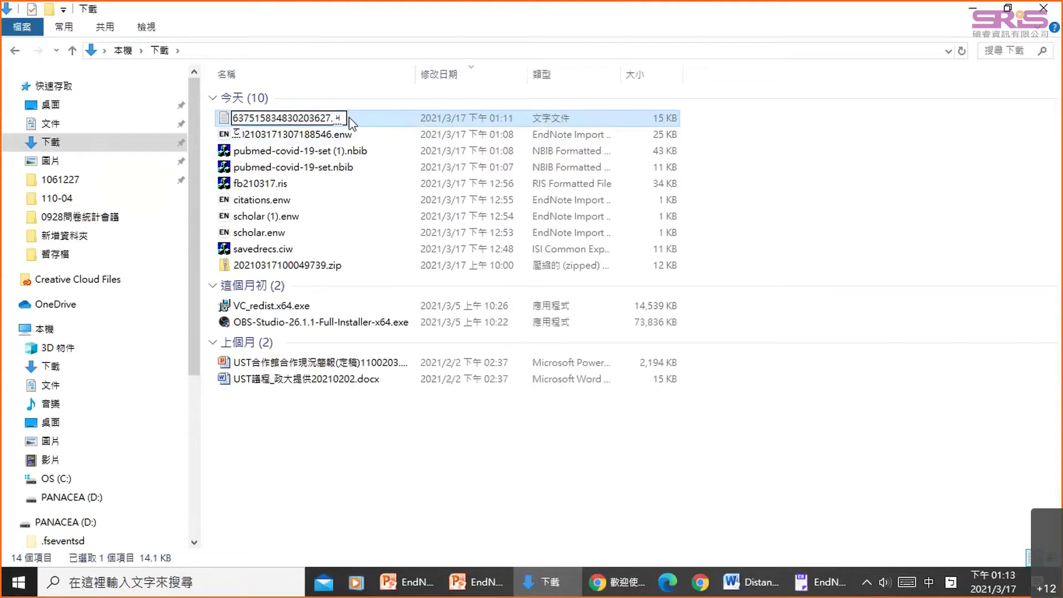
text(r)
key(shift)
text(is)
key(Return)
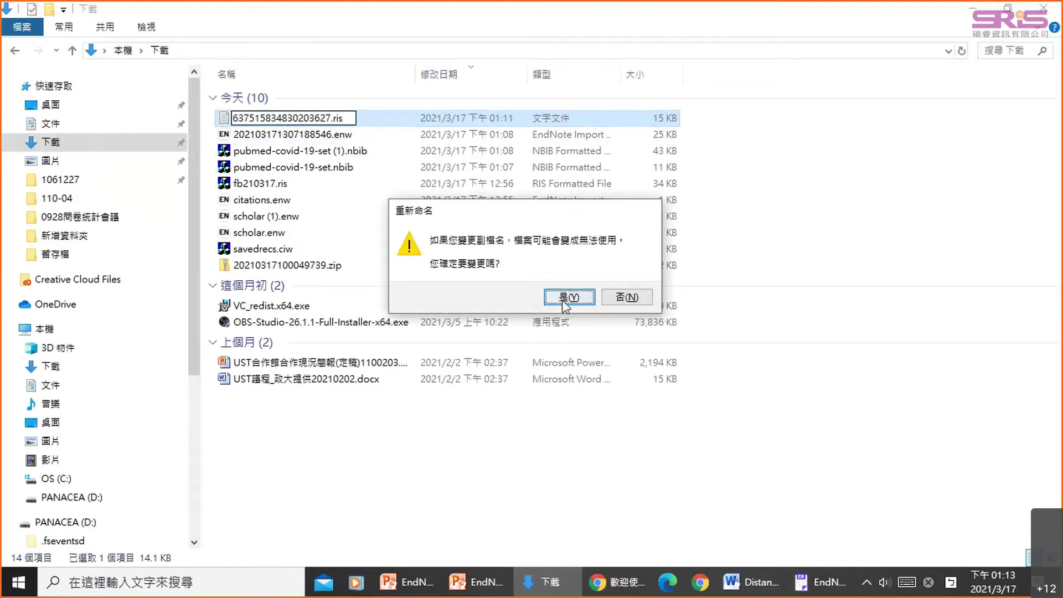
click(562, 300)
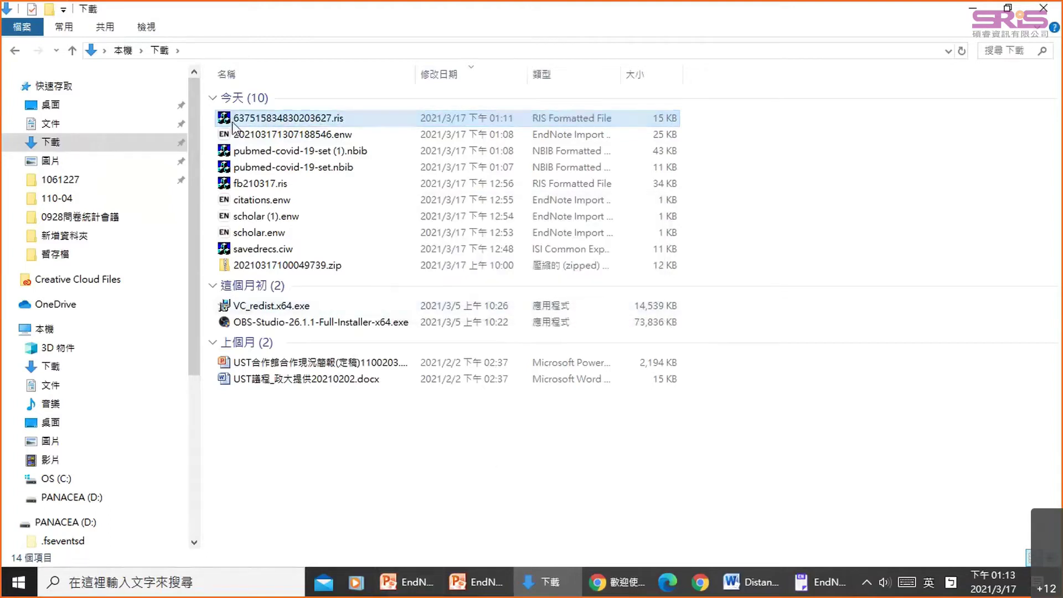
click(285, 123)
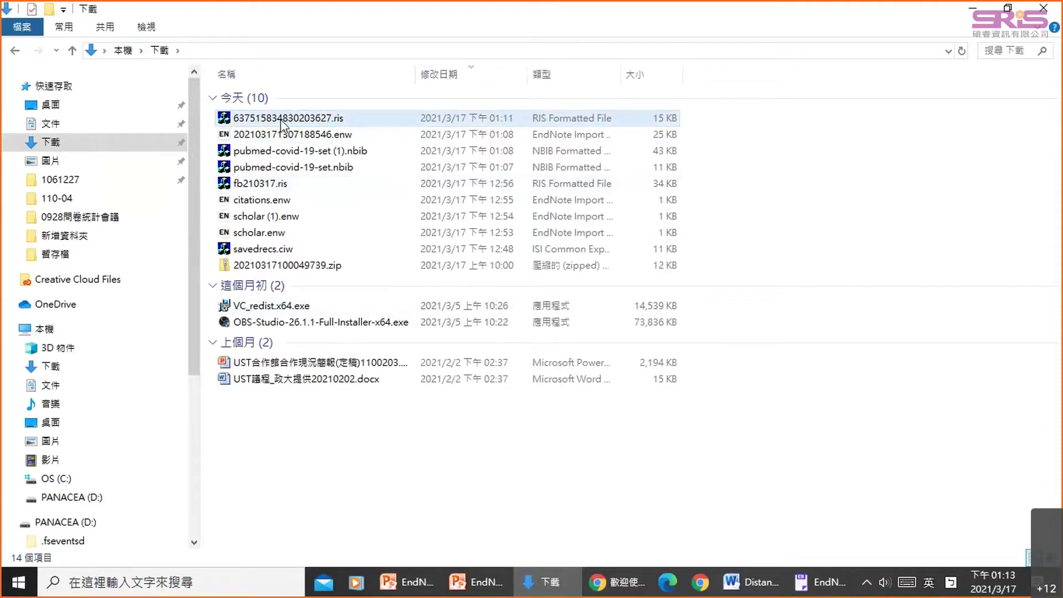
- Open 637515834830203627.ris into EndNote and maximize the EndNote window
double_click(295, 118)
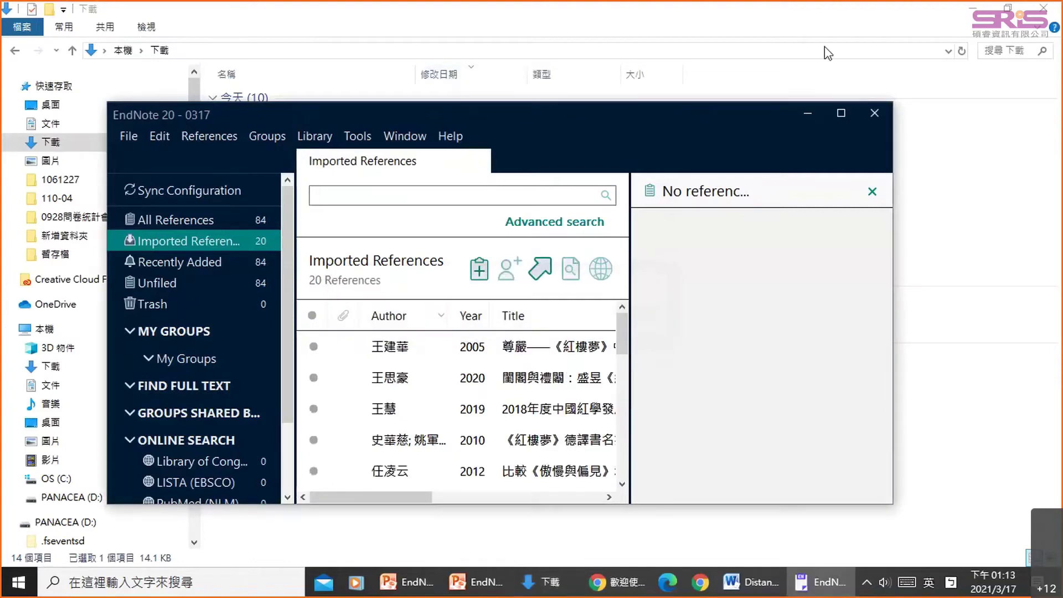
click(842, 114)
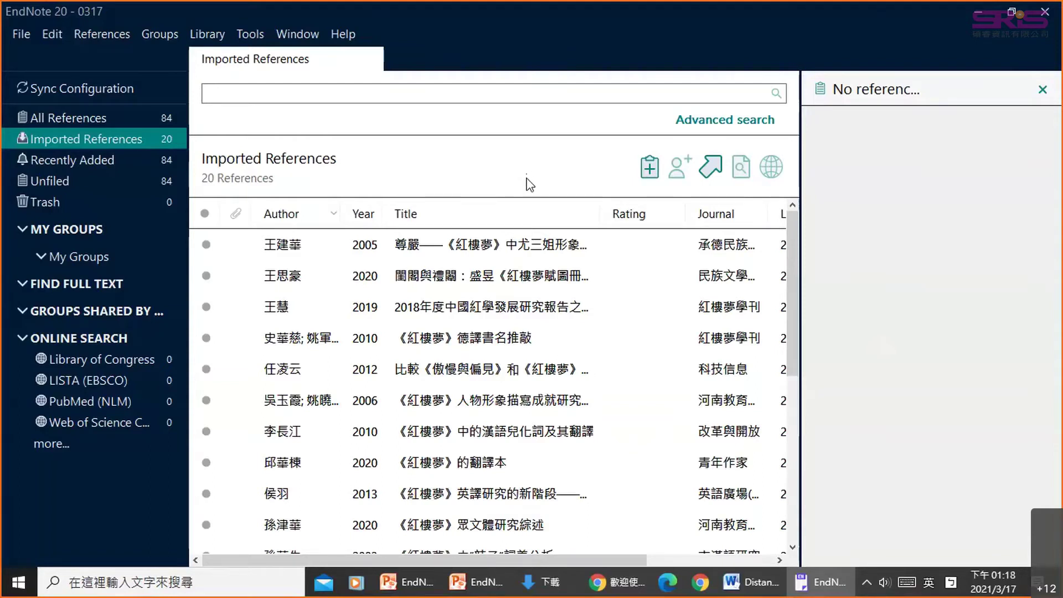
- Show PowerPoint slide 55, '資料匯入 – PDF檔' on File→Import PDFs, as a full-screen slide show
click(413, 579)
scroll(26, 454, down, 5)
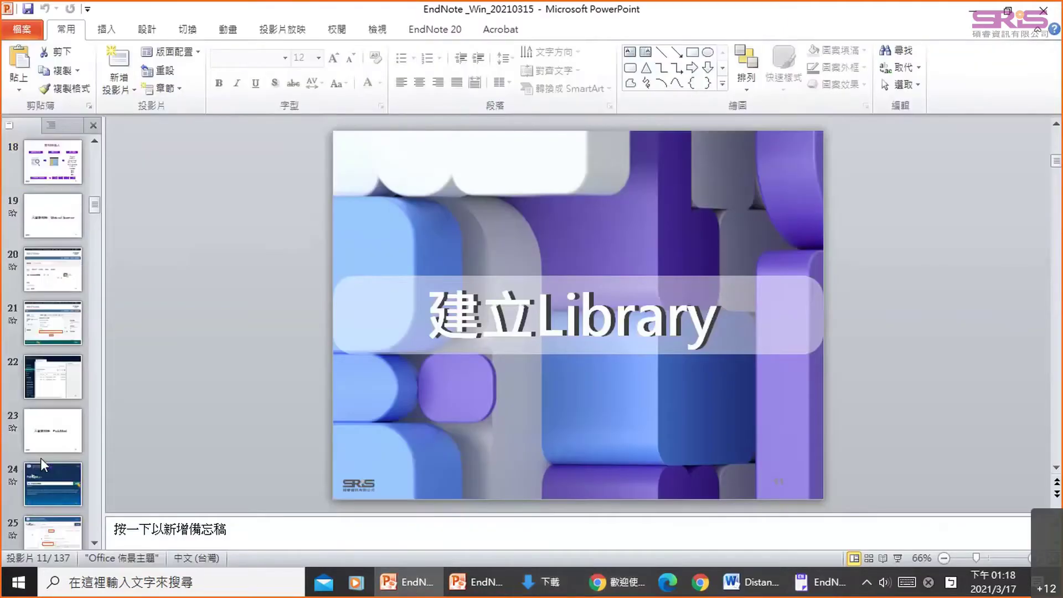
scroll(40, 497, down, 20)
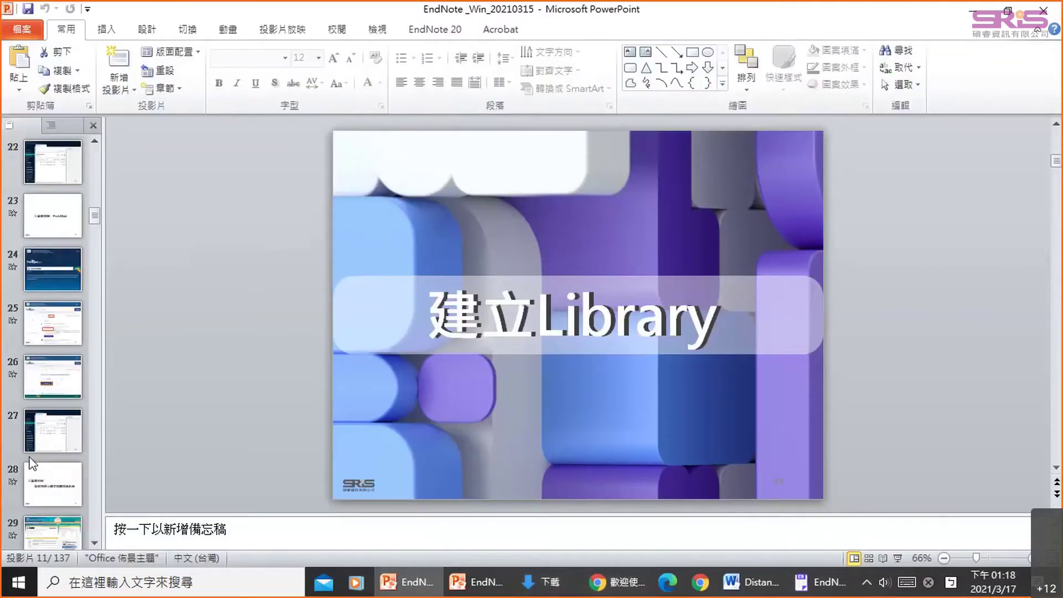
scroll(35, 444, down, 9)
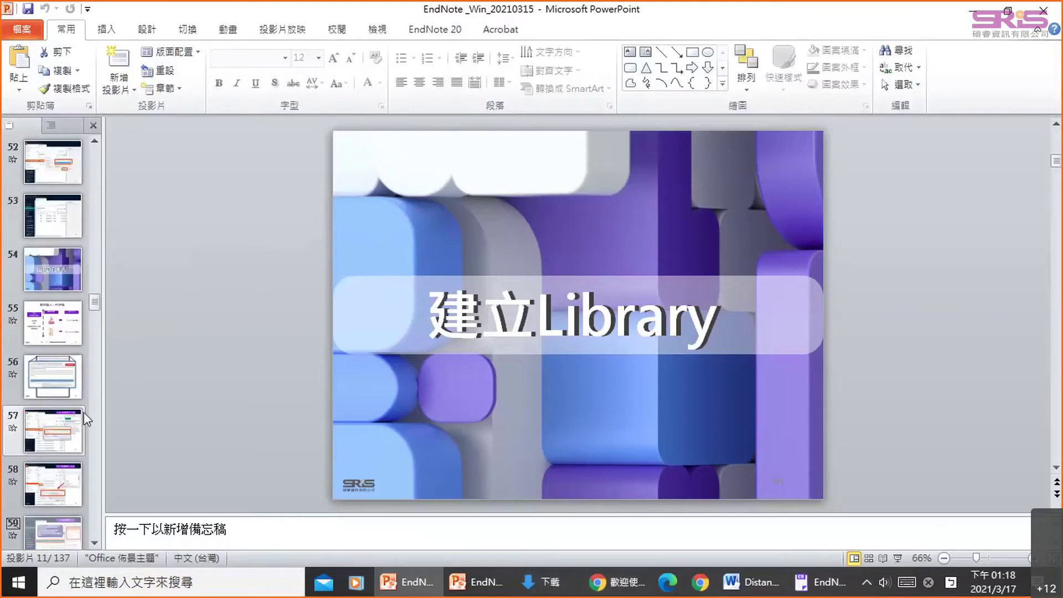
click(70, 337)
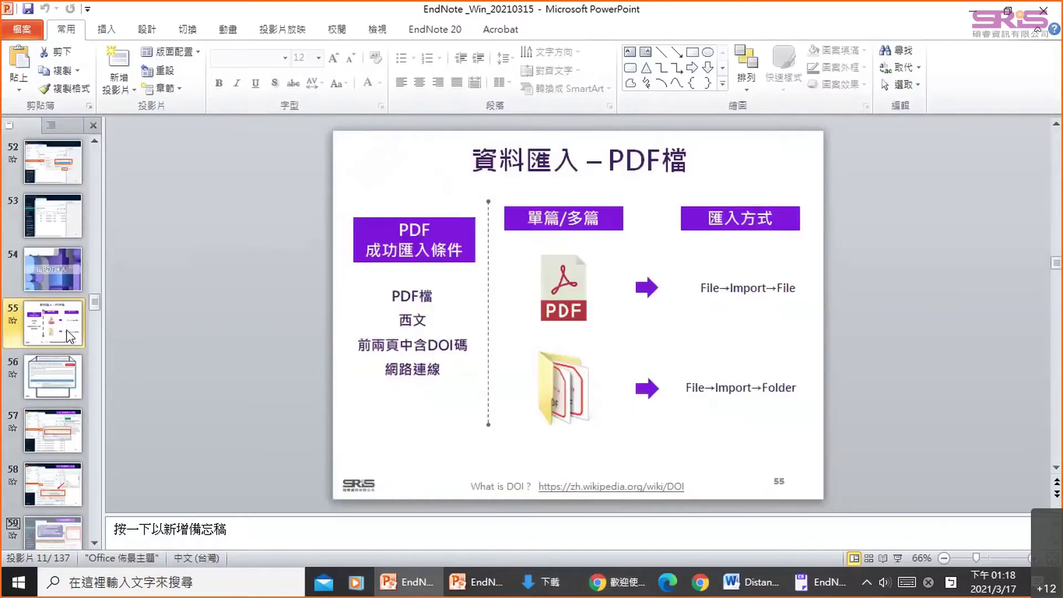
click(898, 559)
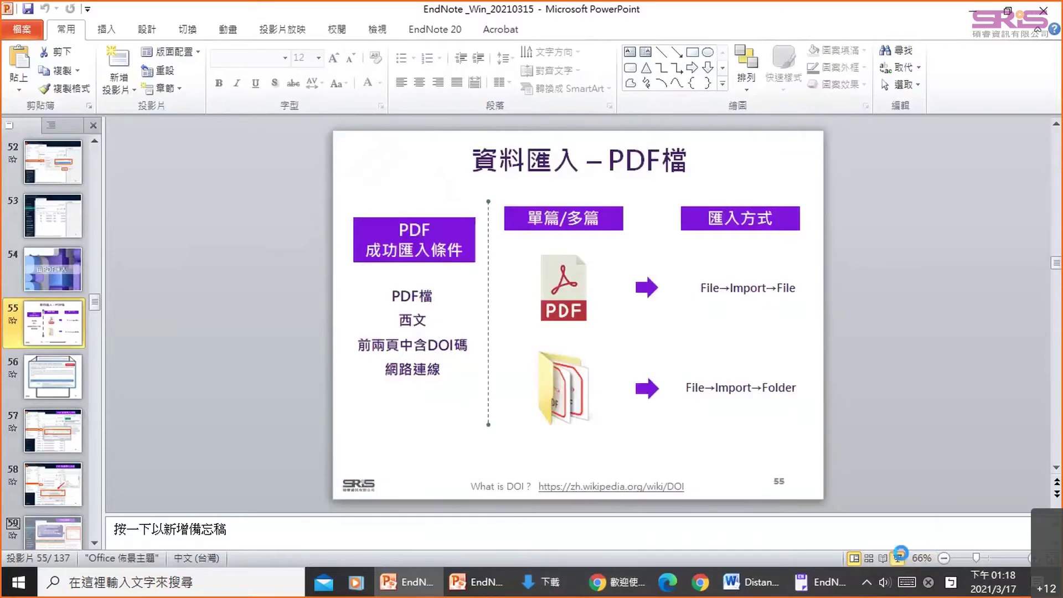
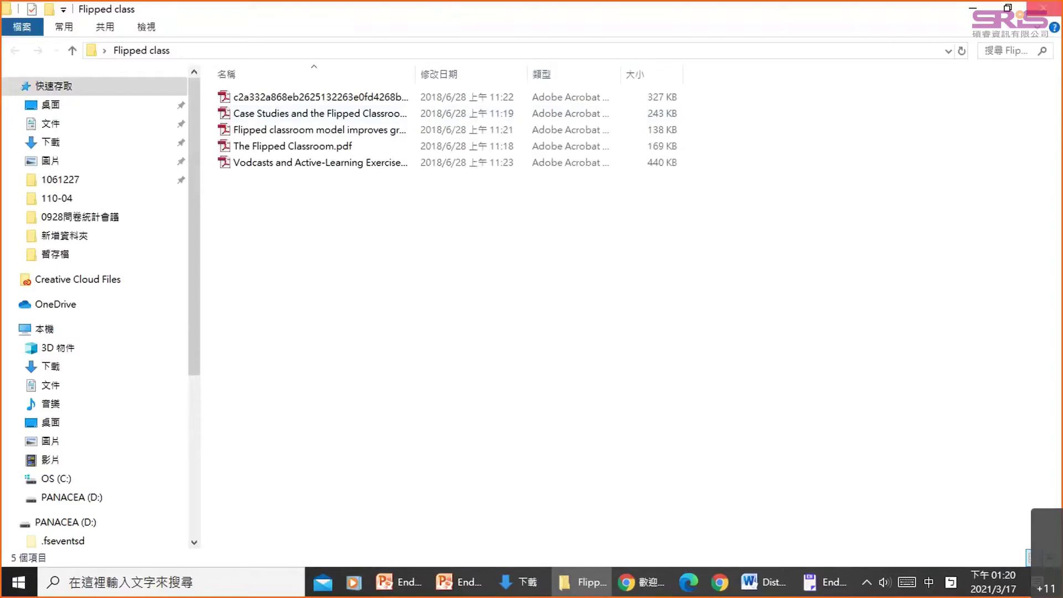
- Close the Flipped class folder window and return to EndNote library 0317 with its 20 references
click(1044, 8)
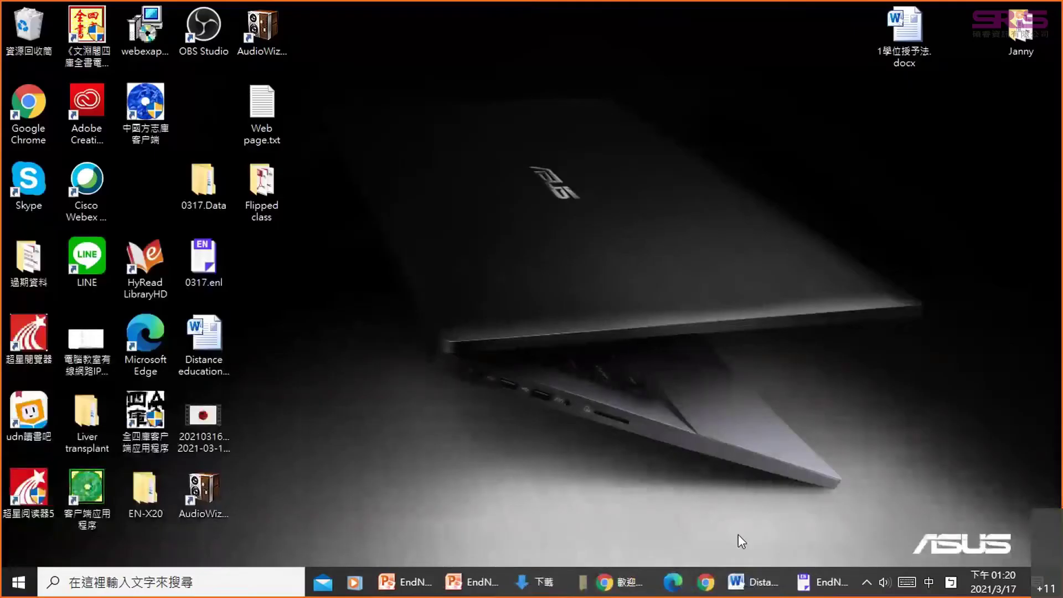
click(824, 582)
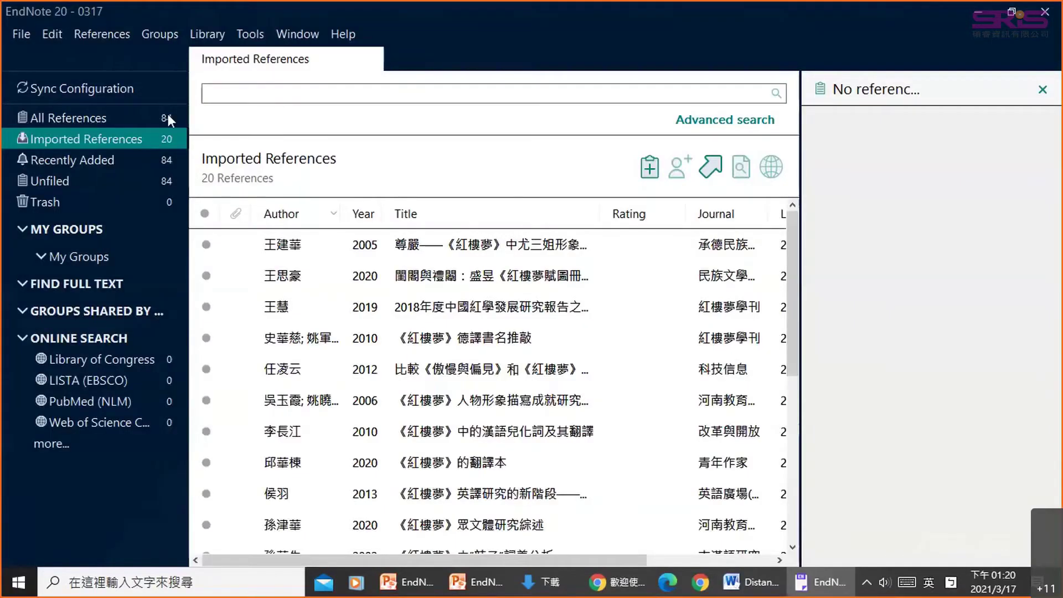
- Choose the Flipped classroom model PDF in Desktop\Flipped class as the file to import
click(19, 33)
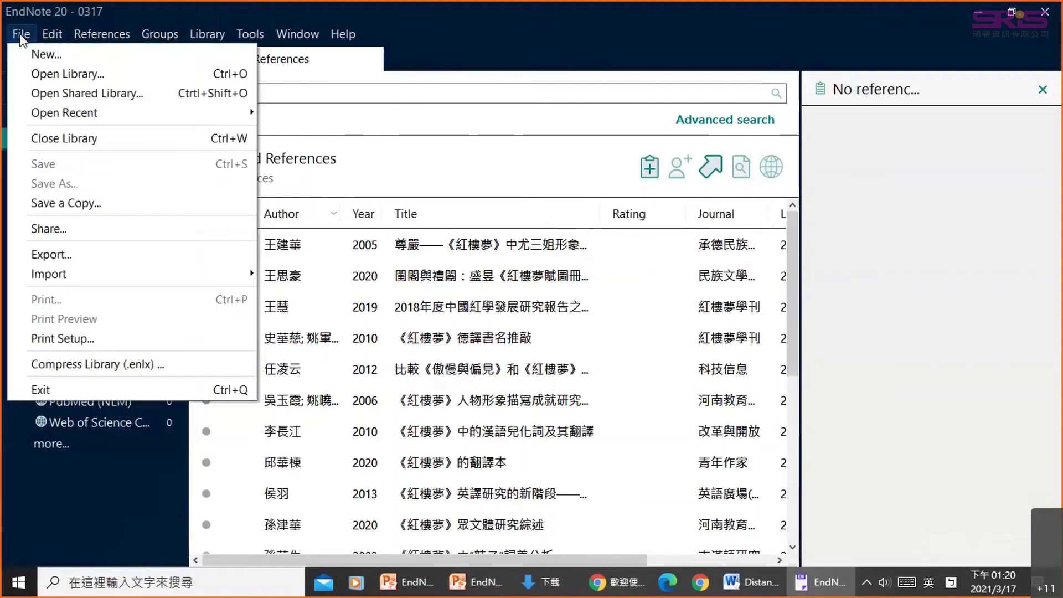
mouse_move(221, 274)
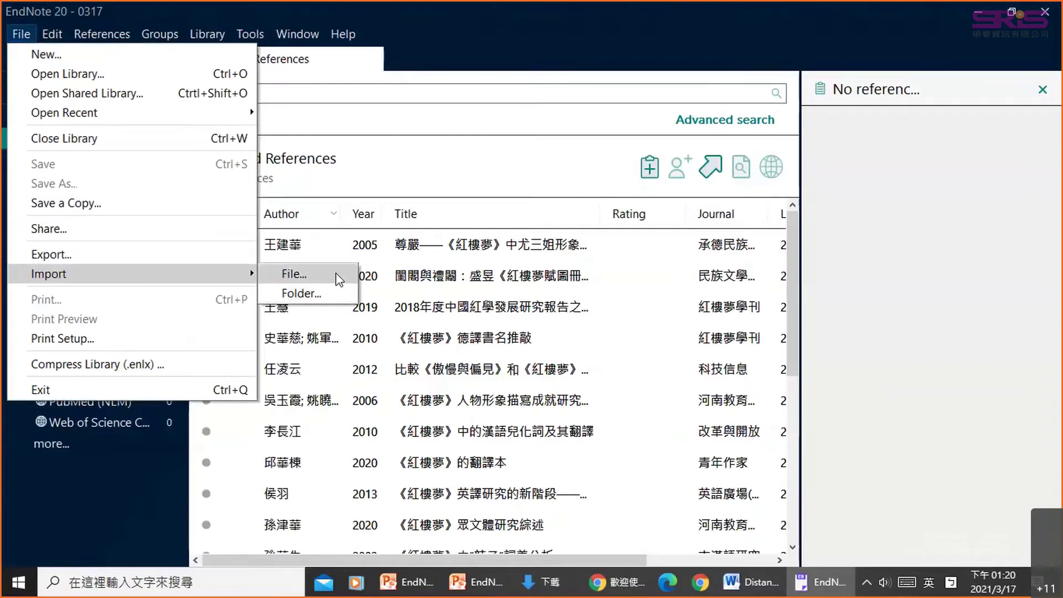
click(339, 280)
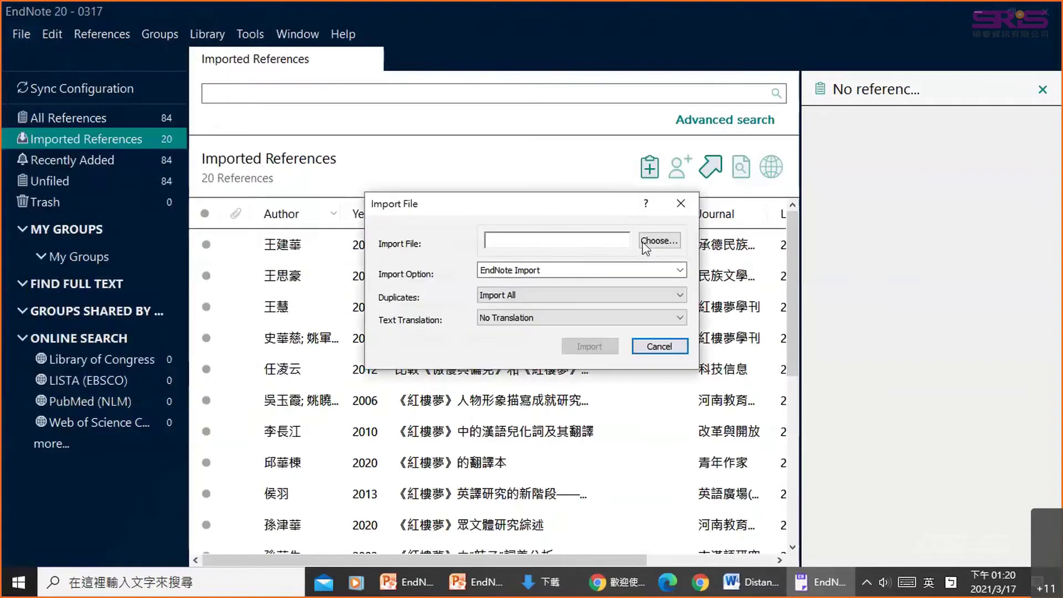
click(654, 242)
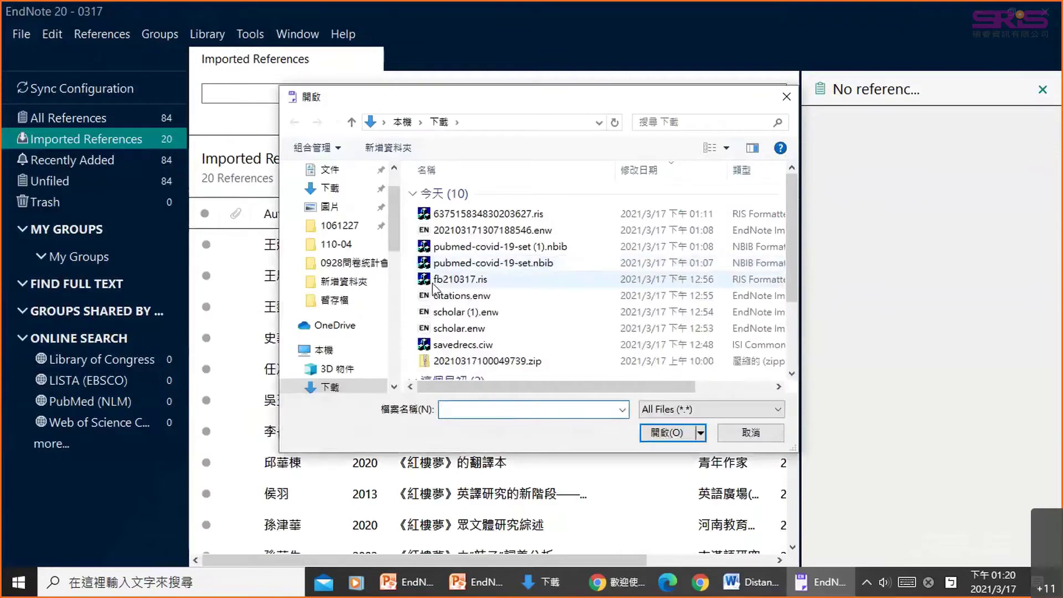
scroll(338, 266, up, 1)
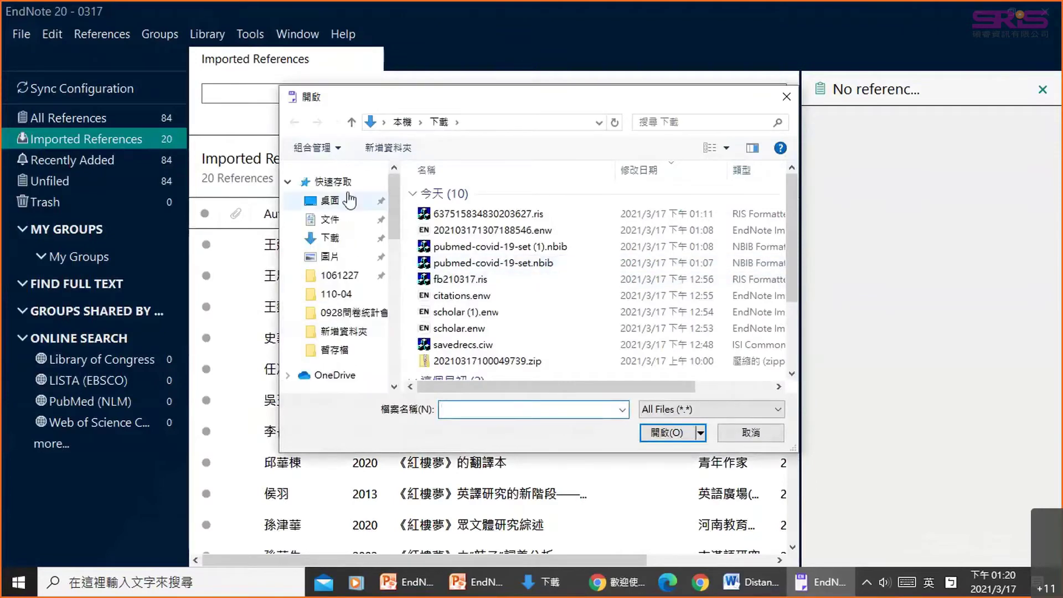
click(330, 201)
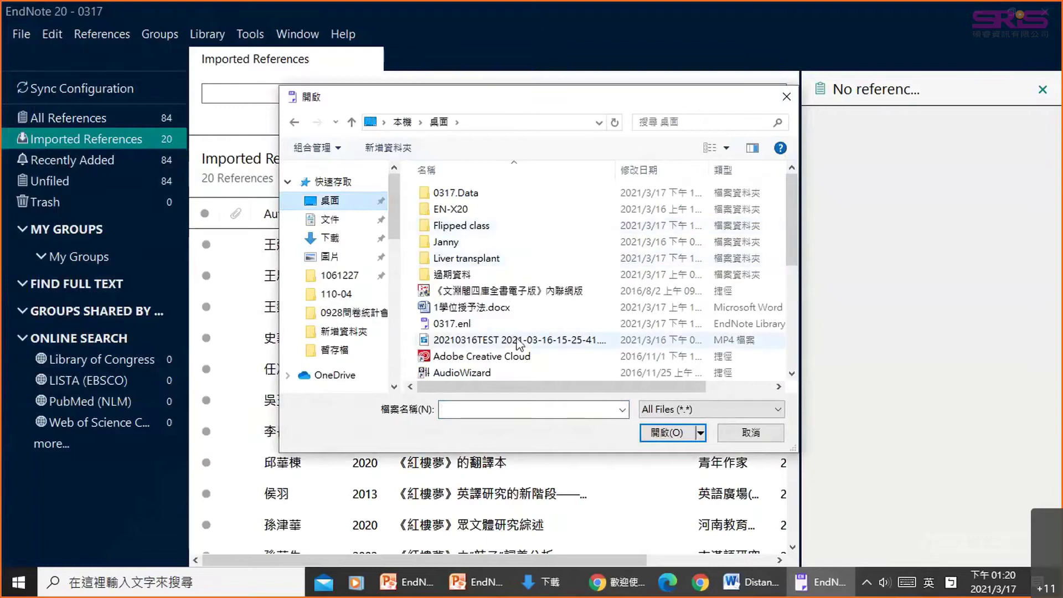
double_click(499, 226)
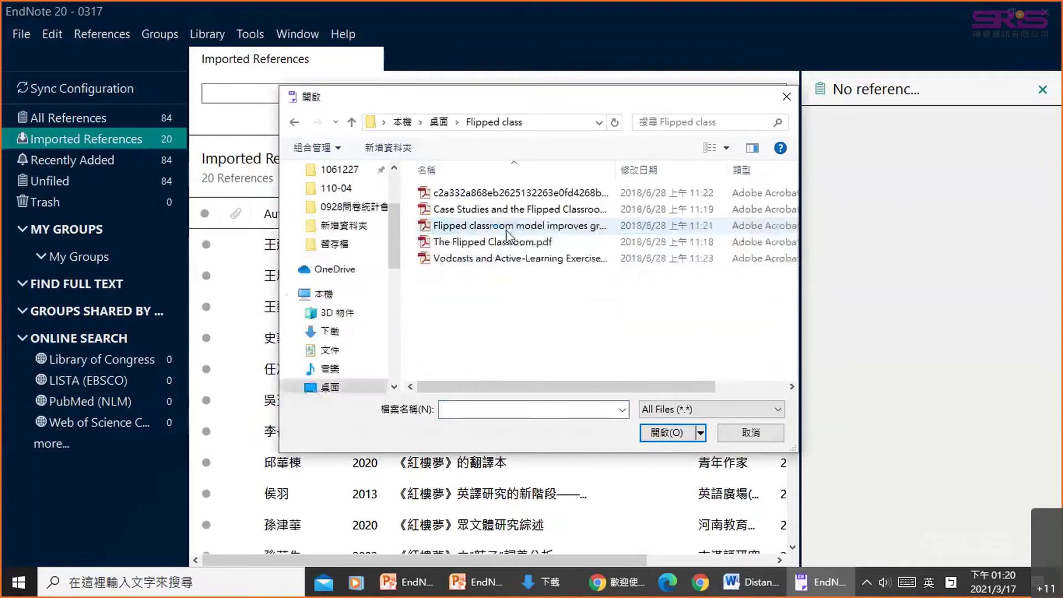
click(499, 225)
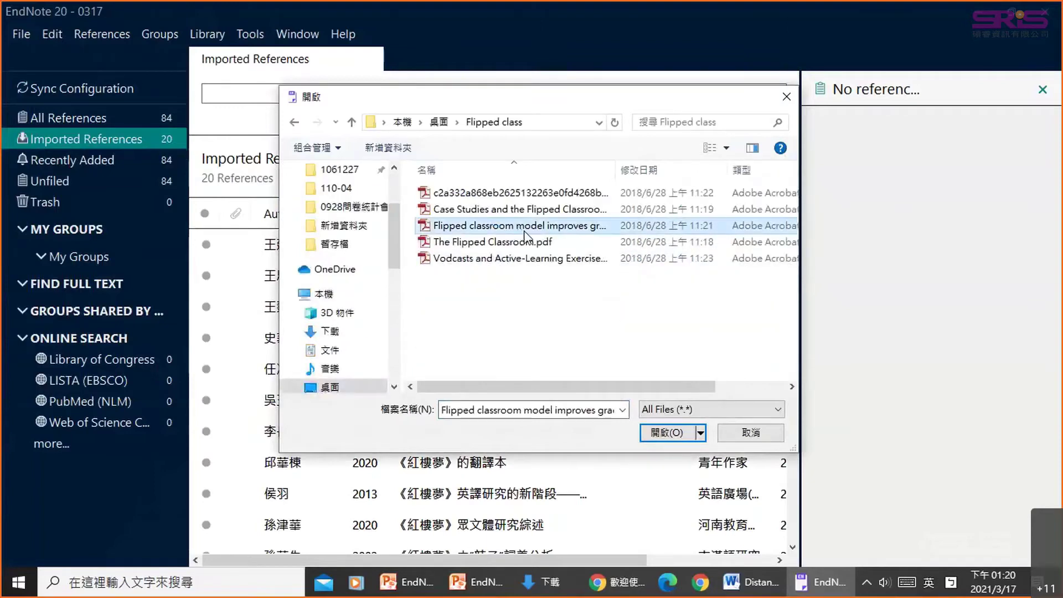
click(657, 435)
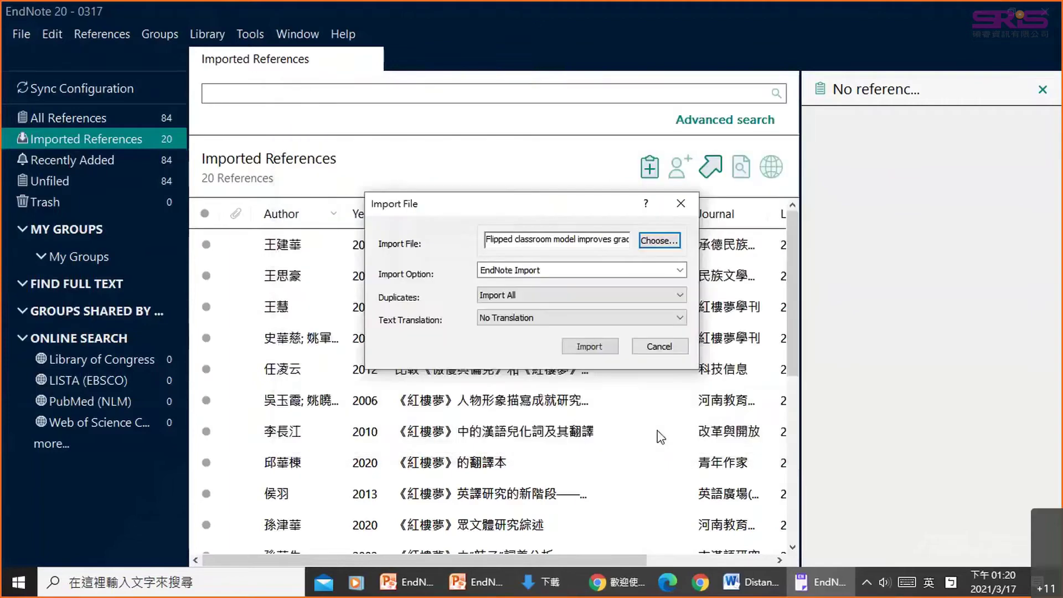
- Set the import option to PDF and import the file
click(559, 272)
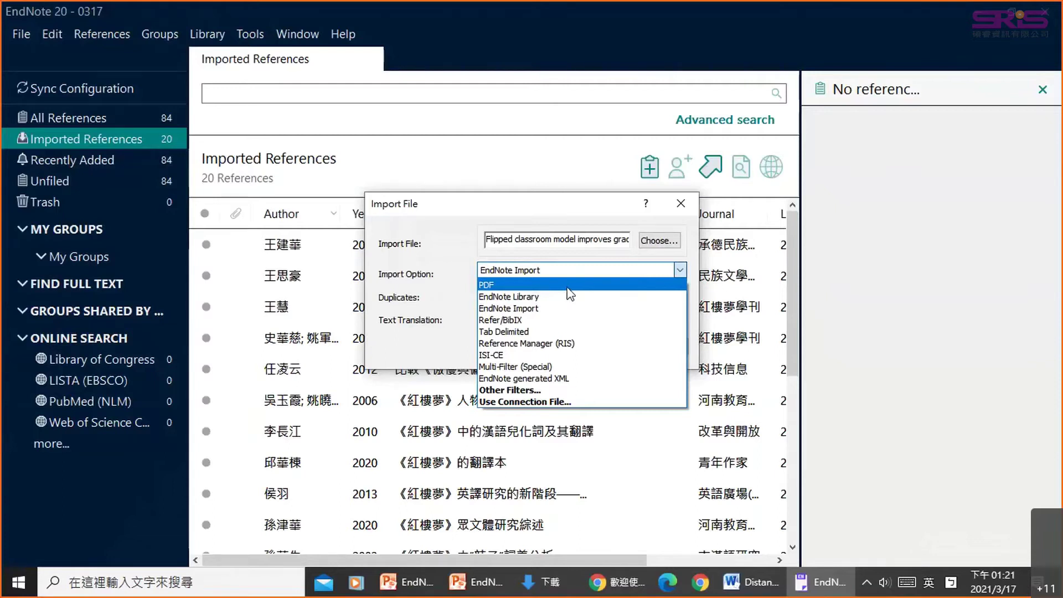
click(568, 285)
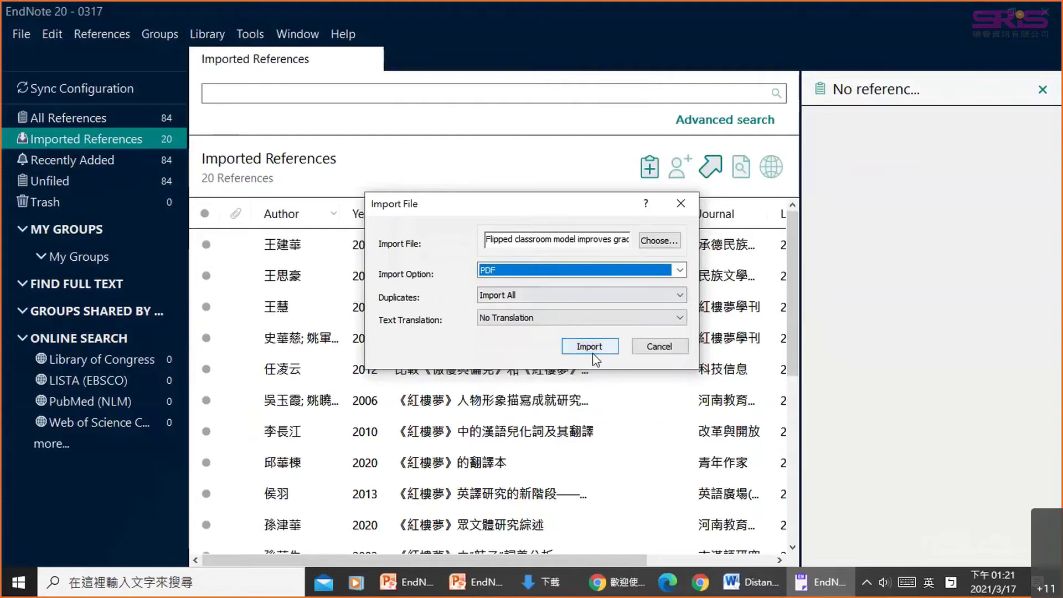
click(595, 348)
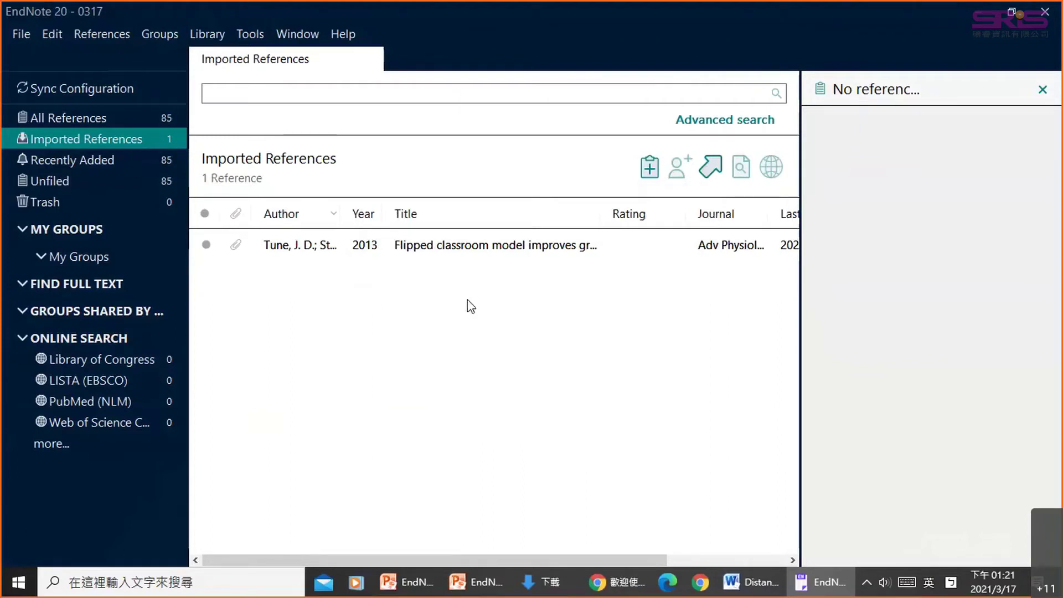
- Open the attached PDF of the imported 2013 flipped classroom reference from its Summary tab
click(521, 248)
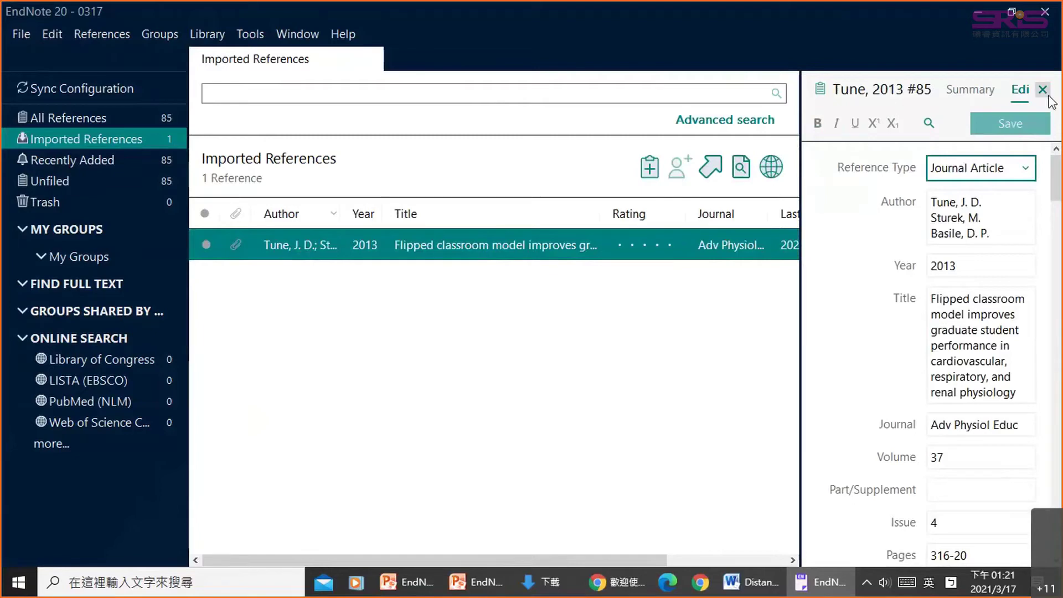
click(967, 98)
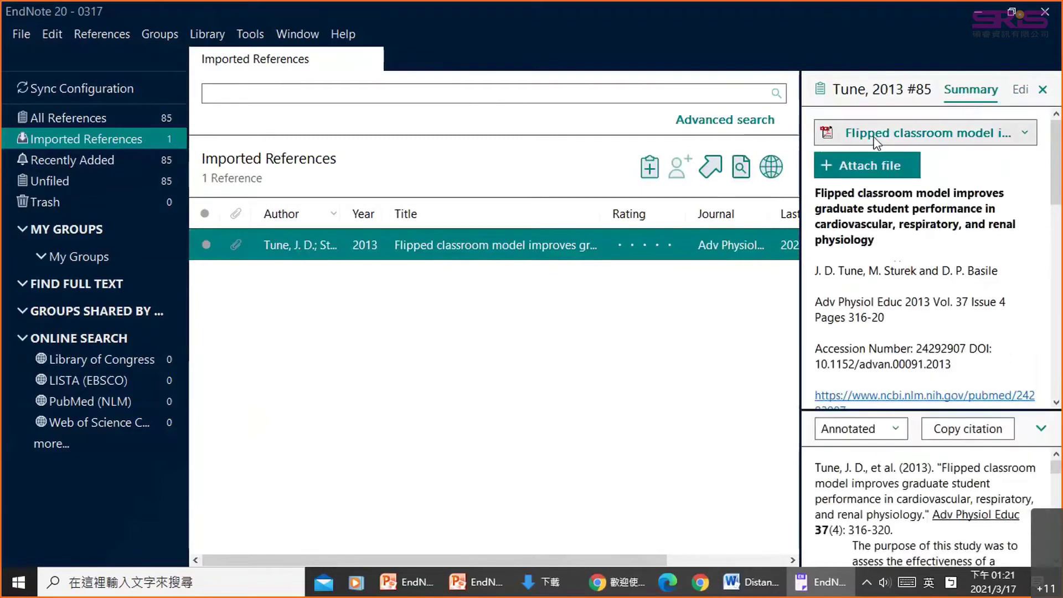
click(1025, 134)
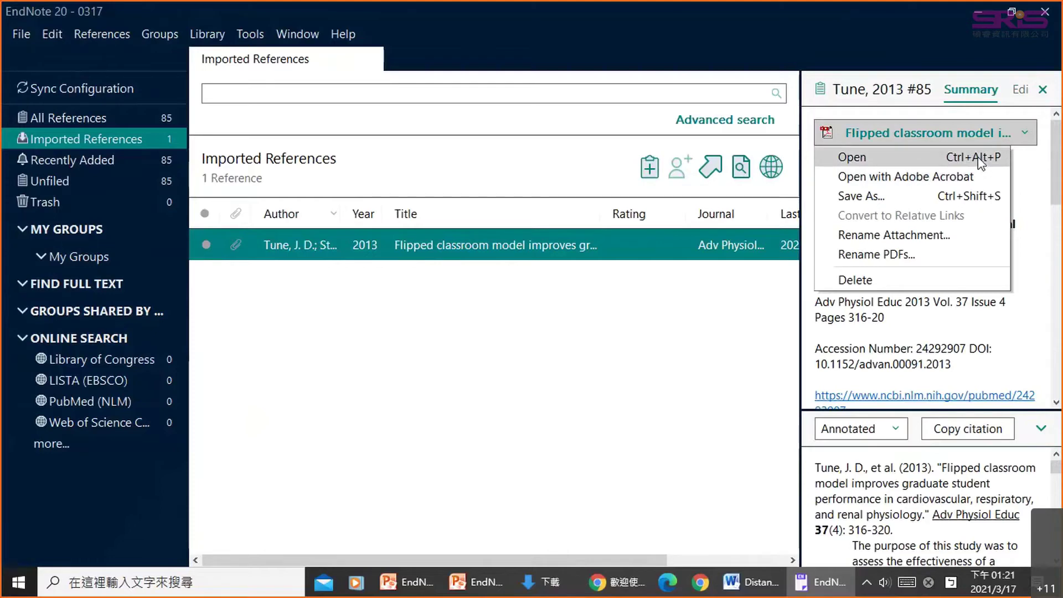
click(979, 161)
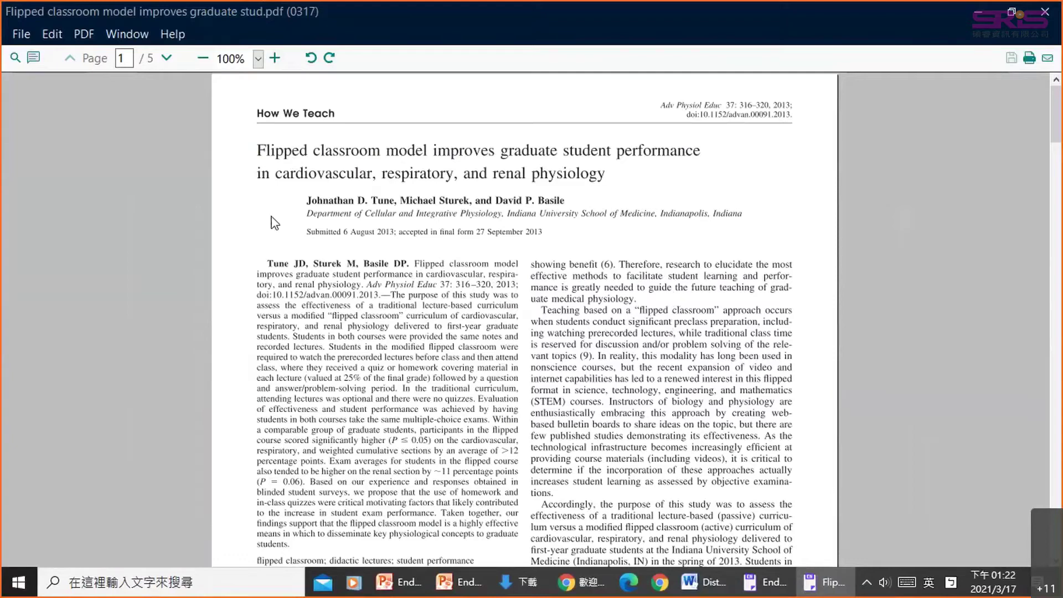
- Highlight the abstract passage on traditional versus flipped curriculum, then close and save the PDF
click(34, 58)
click(33, 85)
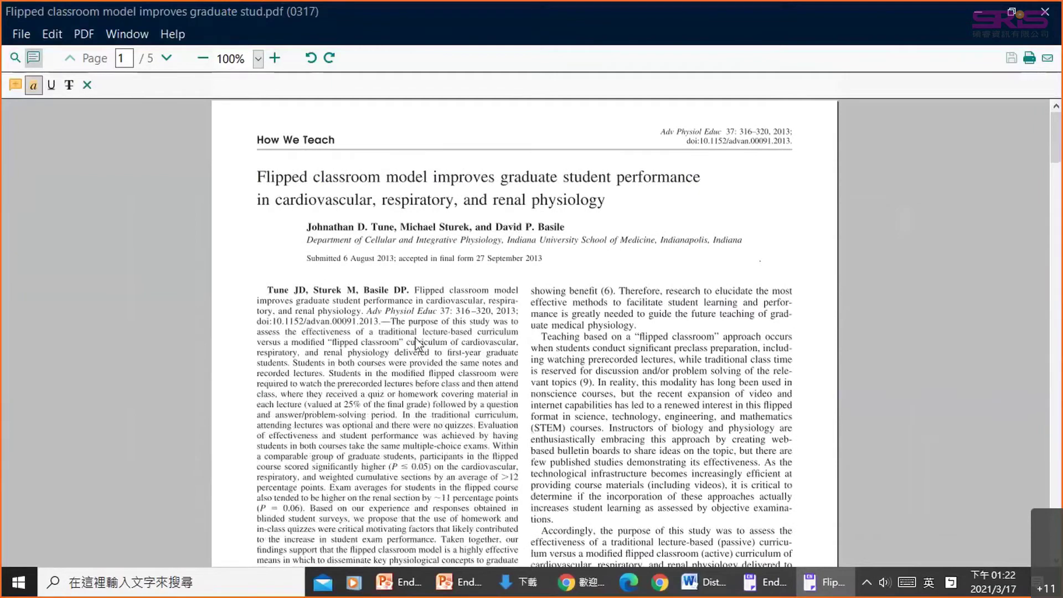
drag(356, 331, 489, 383)
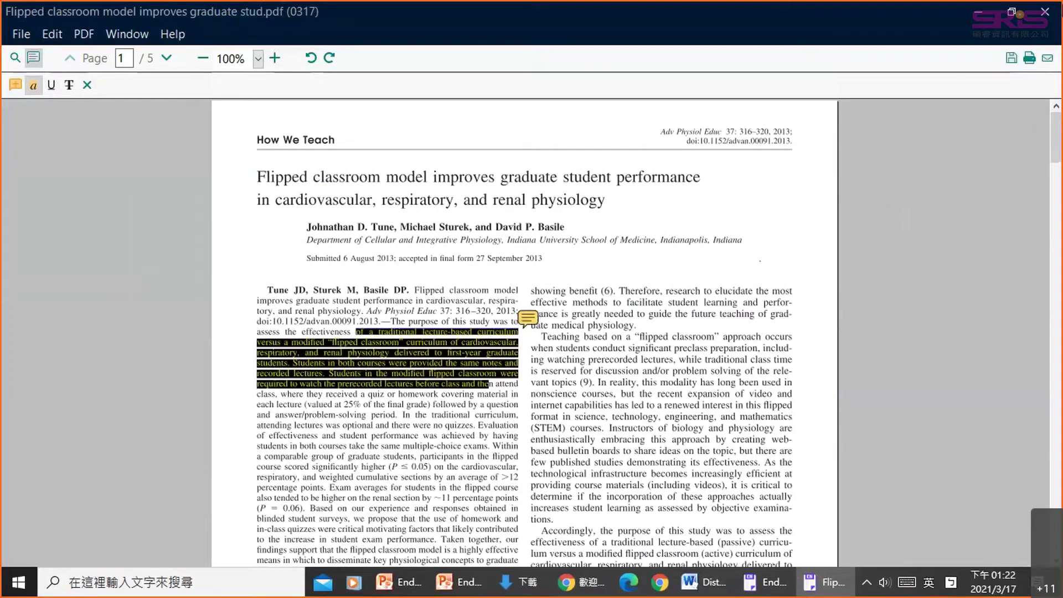
click(1048, 13)
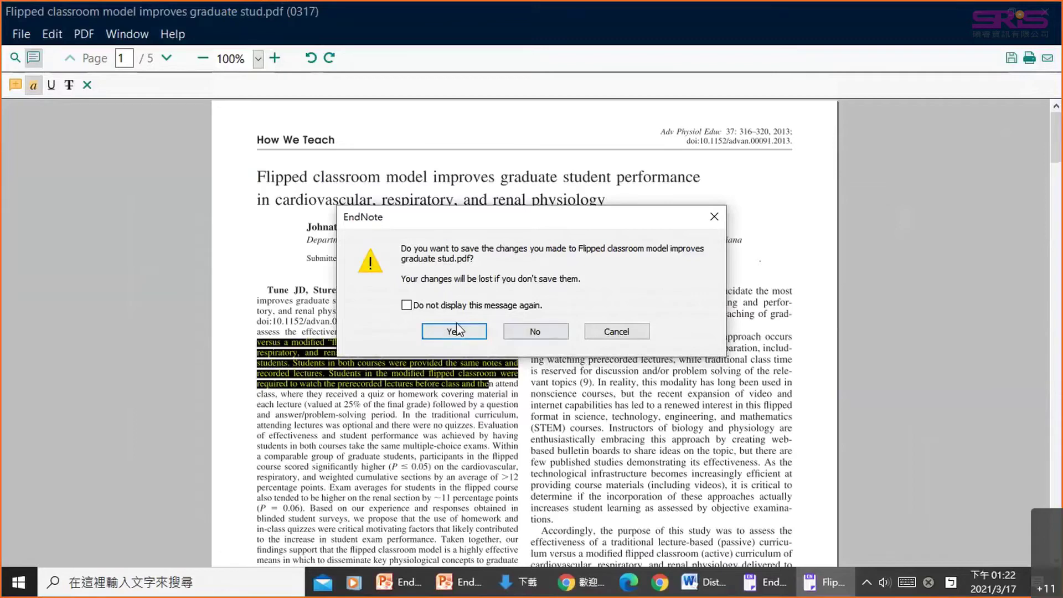
click(457, 333)
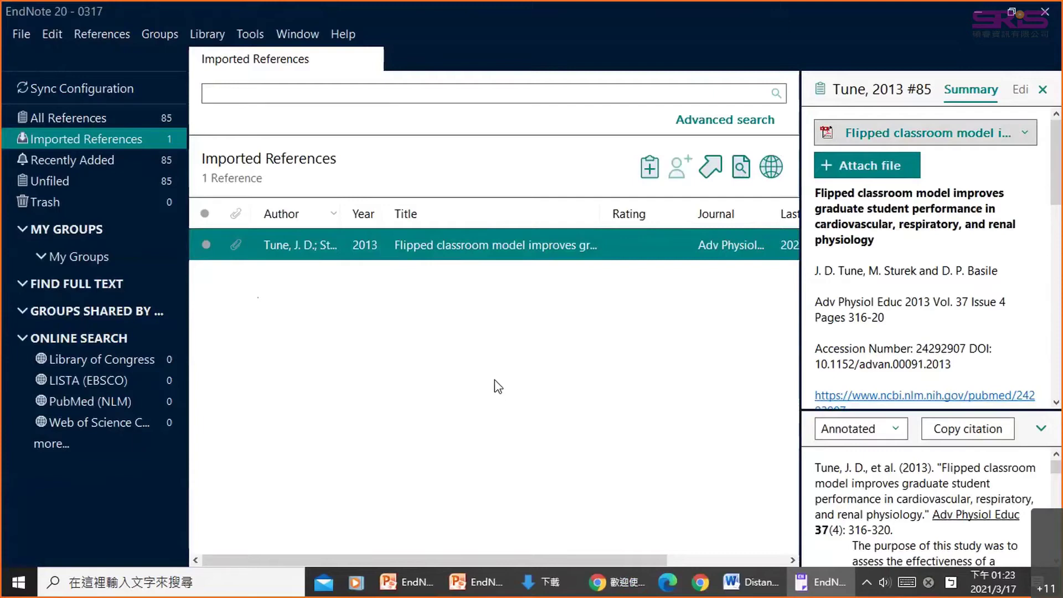
- Import every PDF in the Flipped class folder using the PDF import option
click(20, 26)
mouse_move(236, 268)
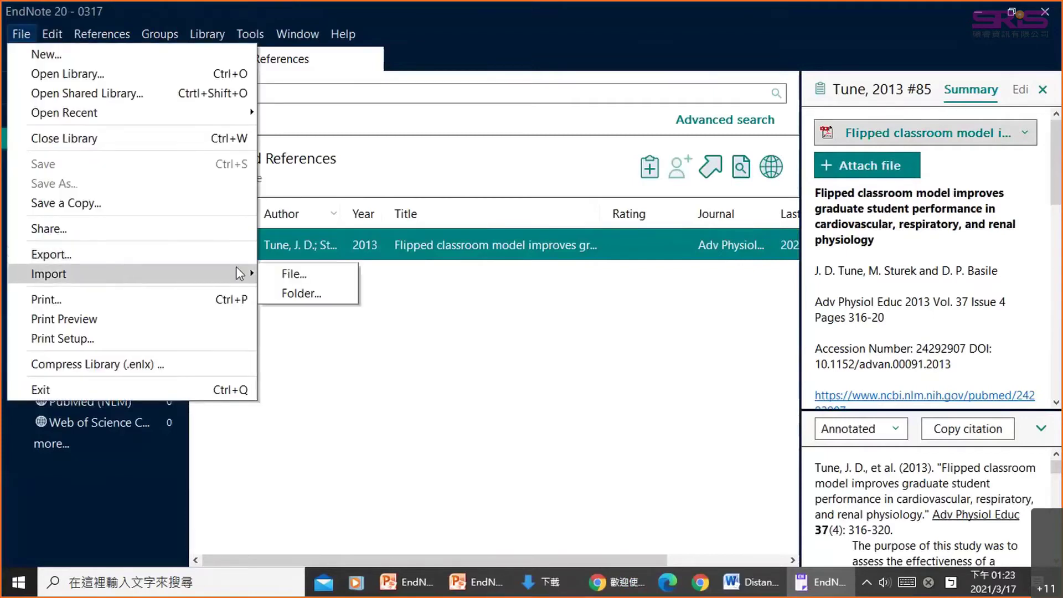
click(302, 293)
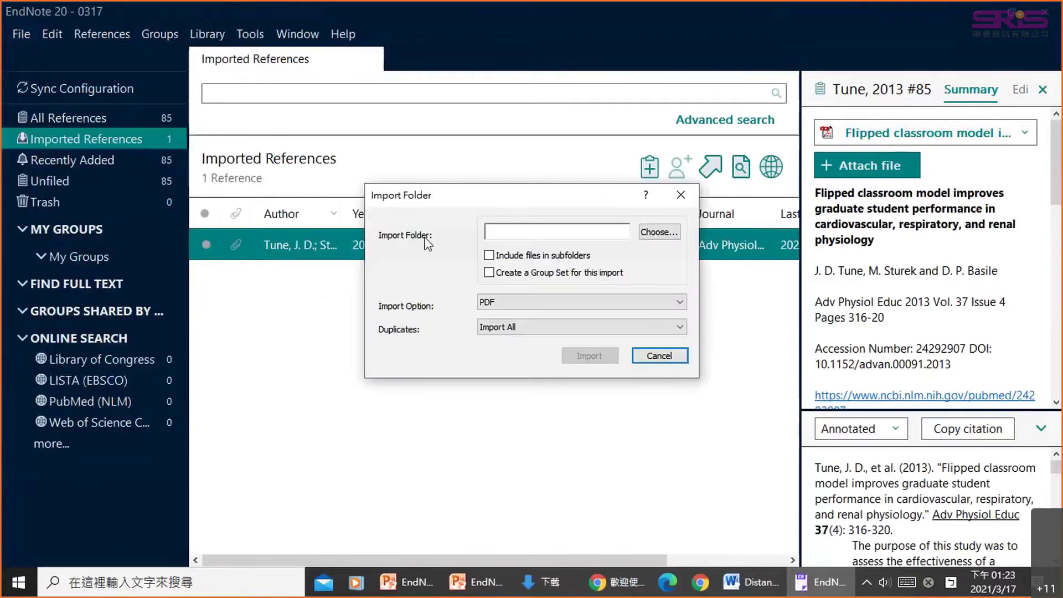
click(657, 232)
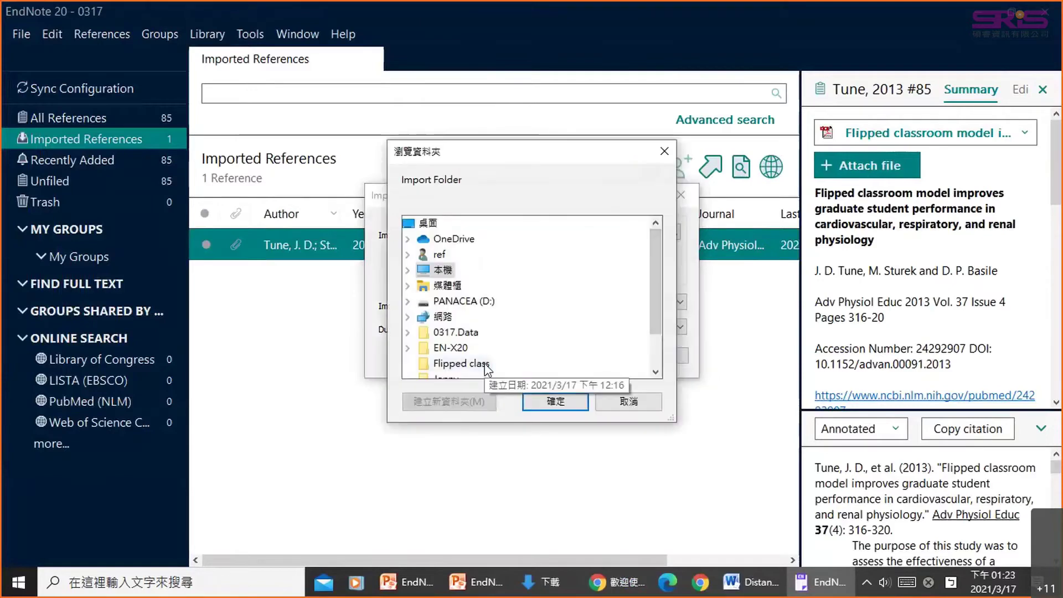
scroll(486, 368, down, 1)
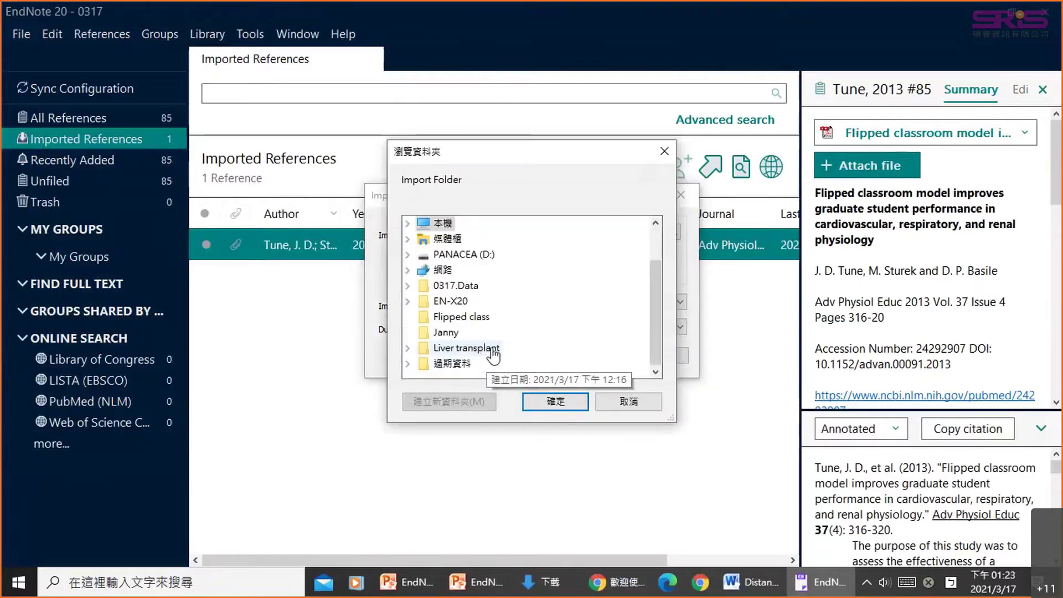
click(463, 317)
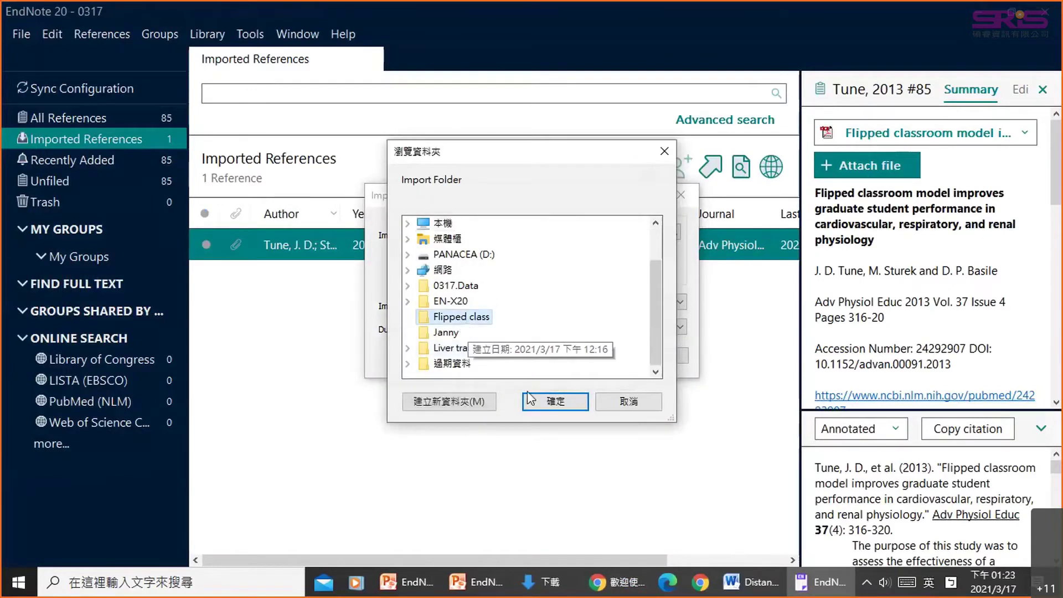
click(408, 348)
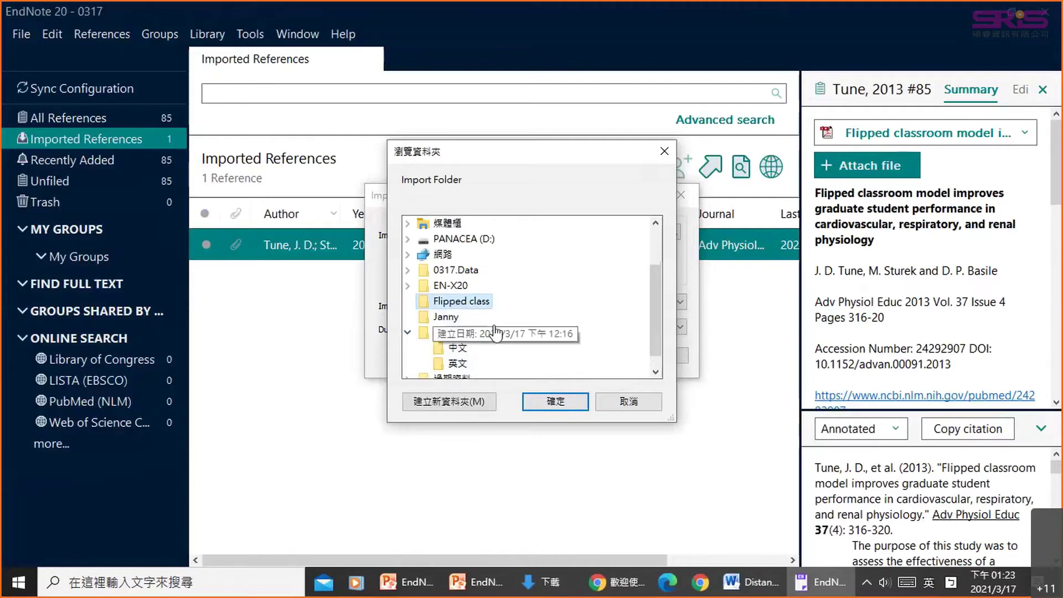
click(555, 401)
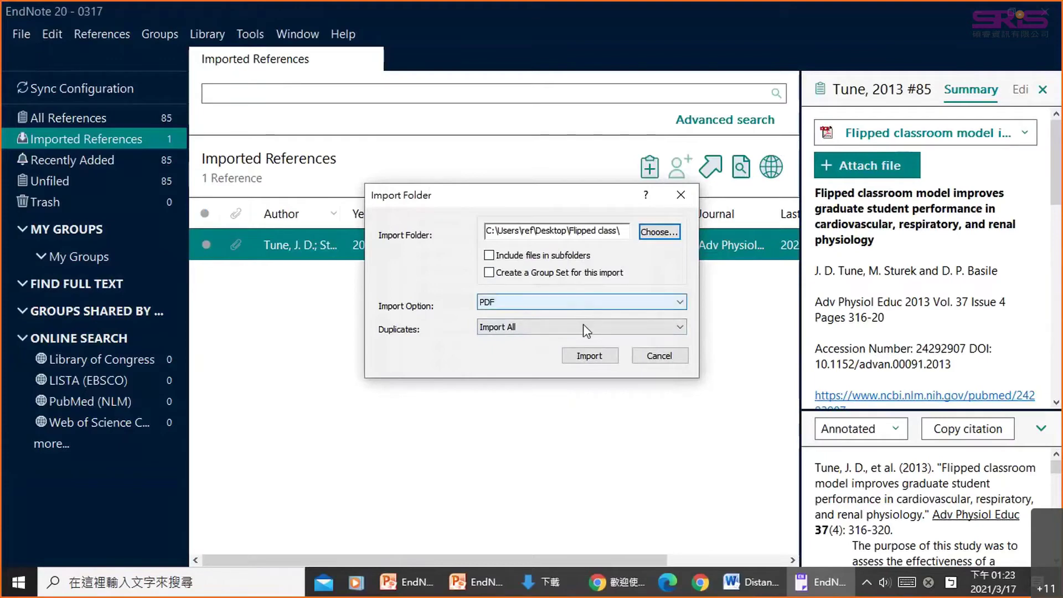
click(595, 356)
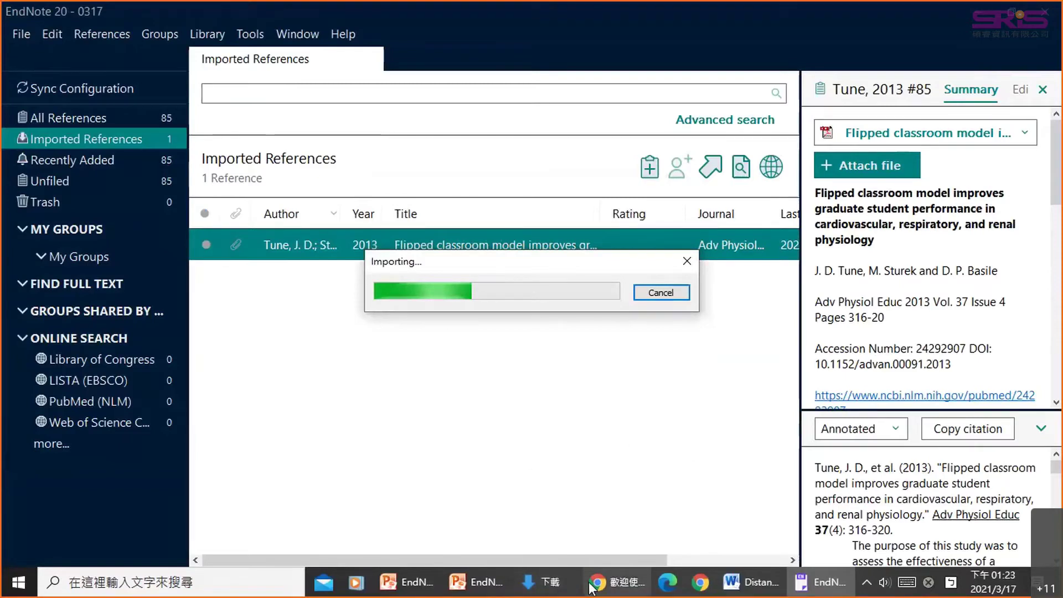
click(610, 586)
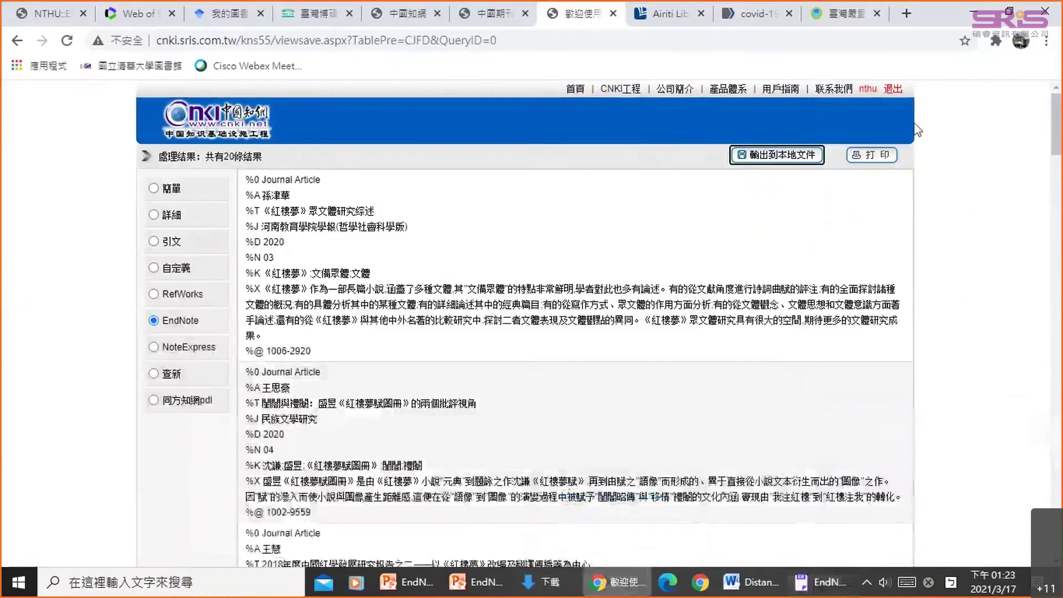
click(908, 15)
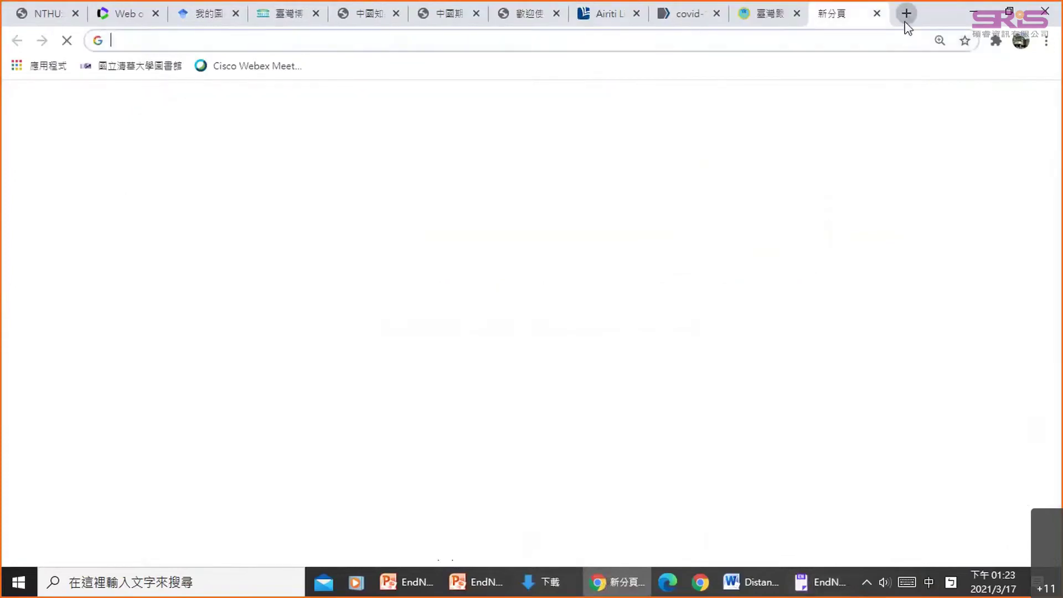
click(153, 46)
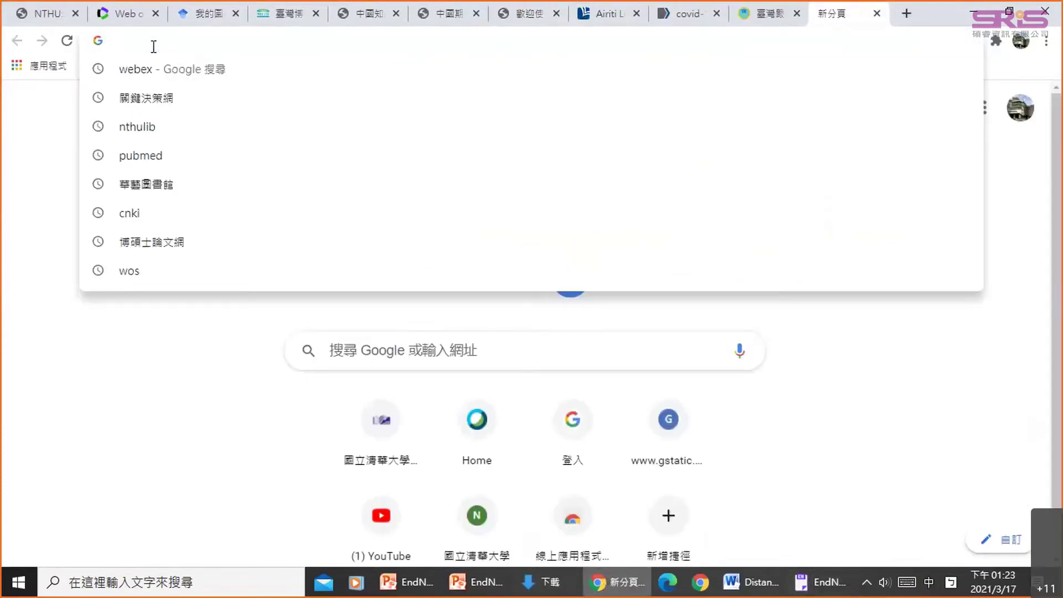
text(www.s)
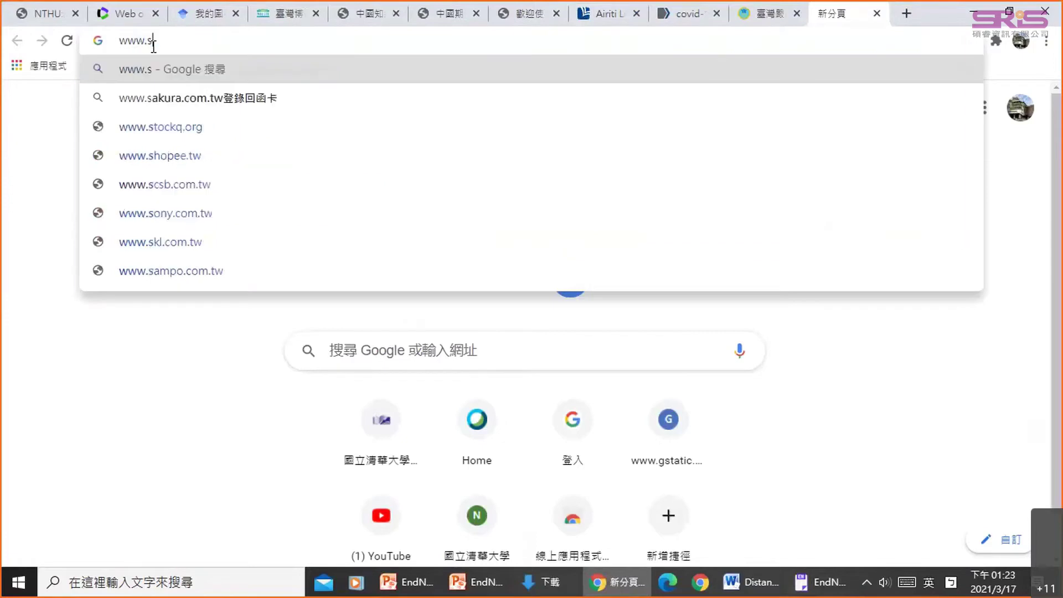
text(ris)
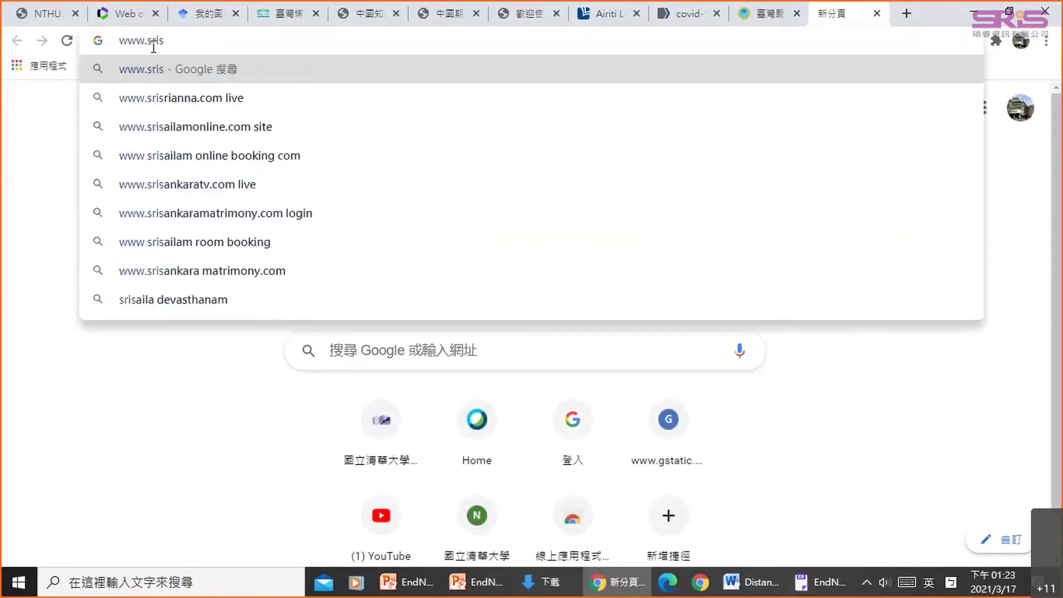
text(.com.tw)
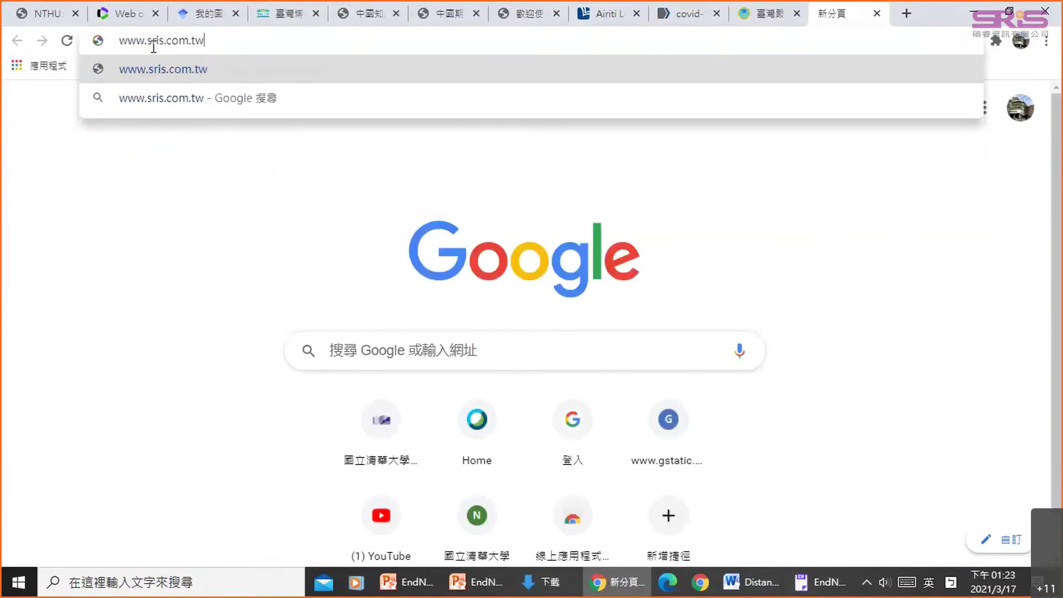
key(Return)
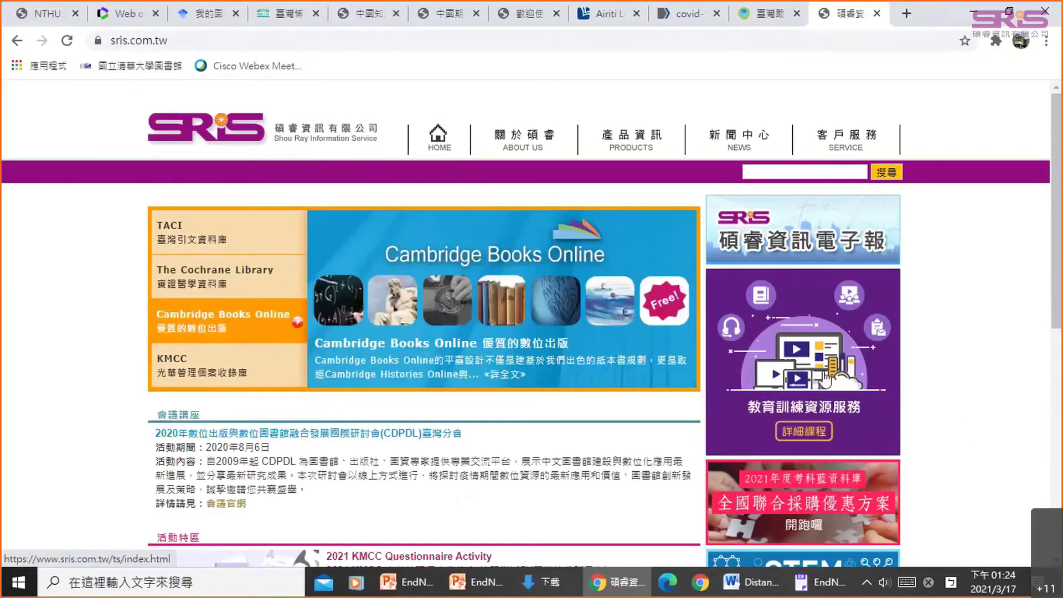
- Open the 教育訓練資源服務 training resources and browse the EndNote section of 使用手冊
click(825, 377)
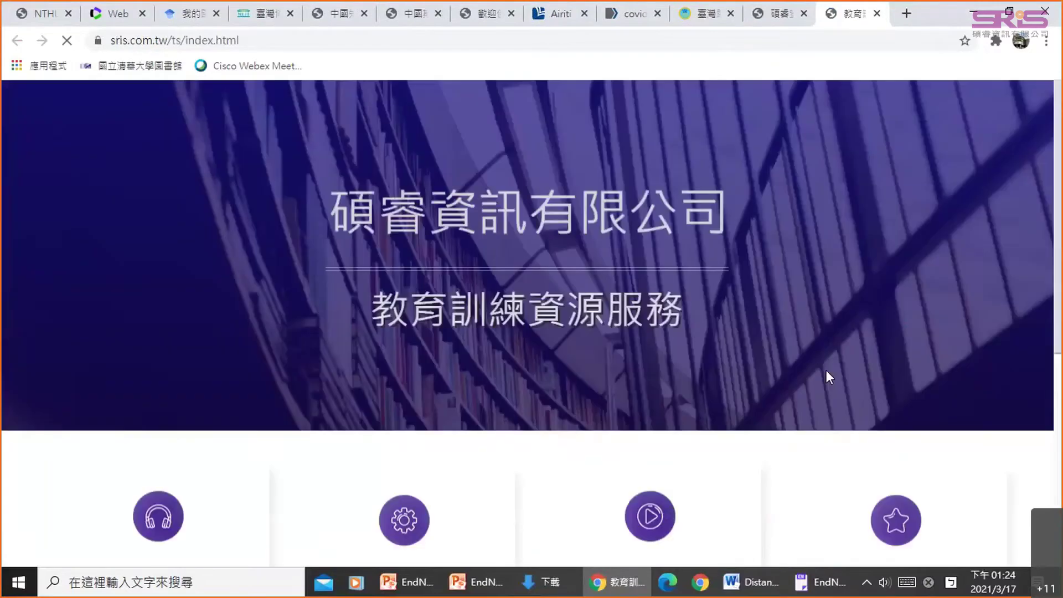
scroll(799, 334, down, 5)
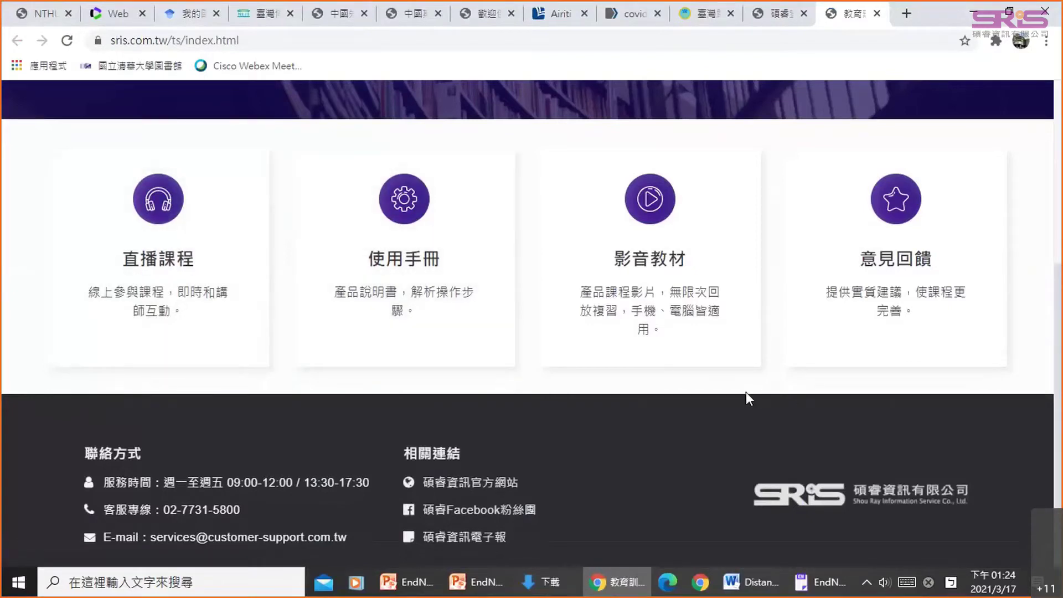
click(406, 301)
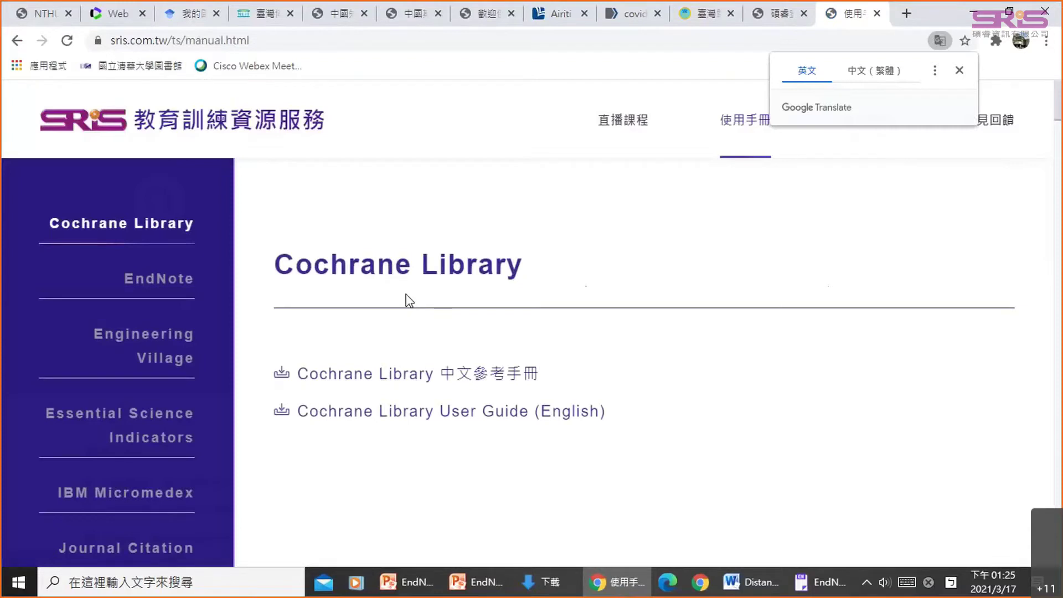
click(166, 293)
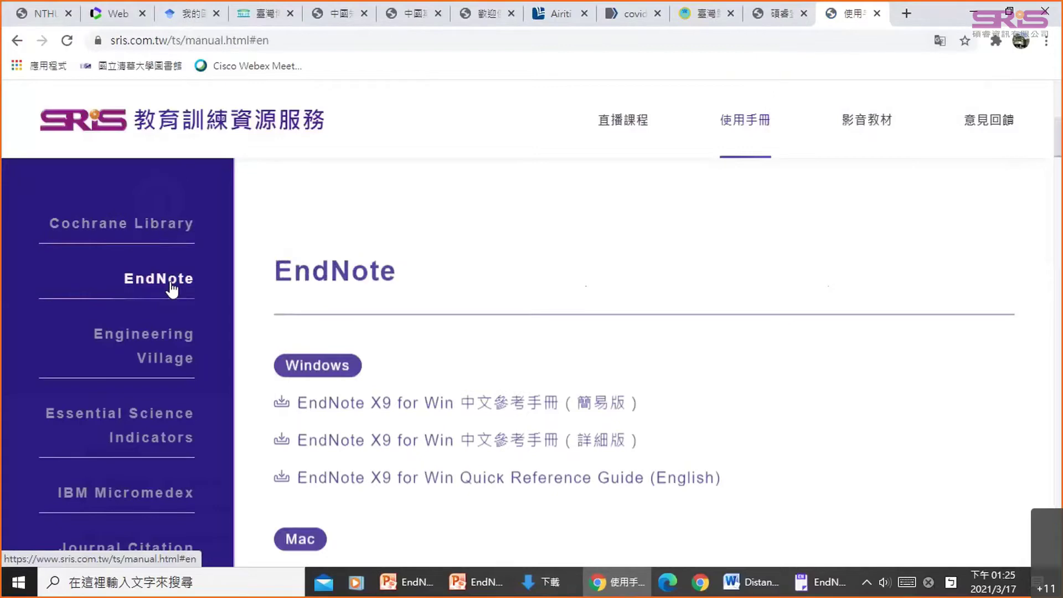
scroll(559, 358, down, 3)
scroll(551, 360, up, 1)
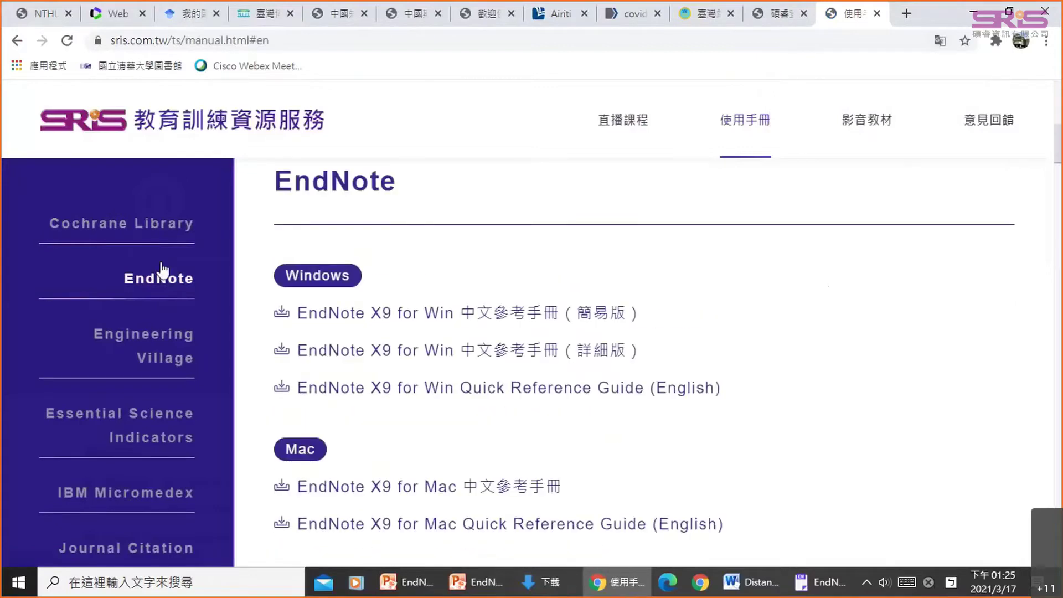
scroll(463, 310, down, 4)
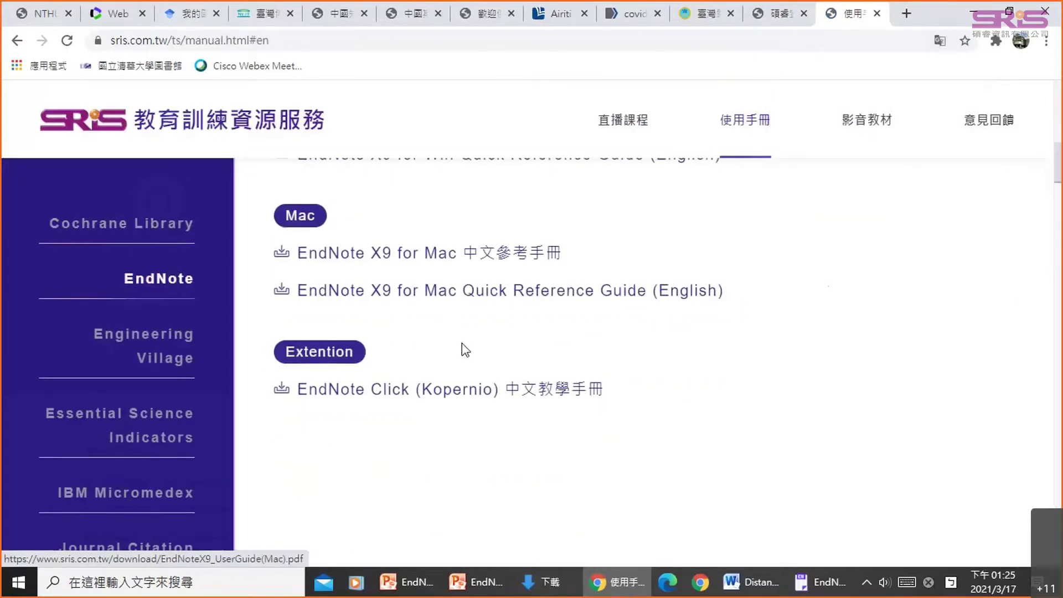
scroll(482, 360, up, 3)
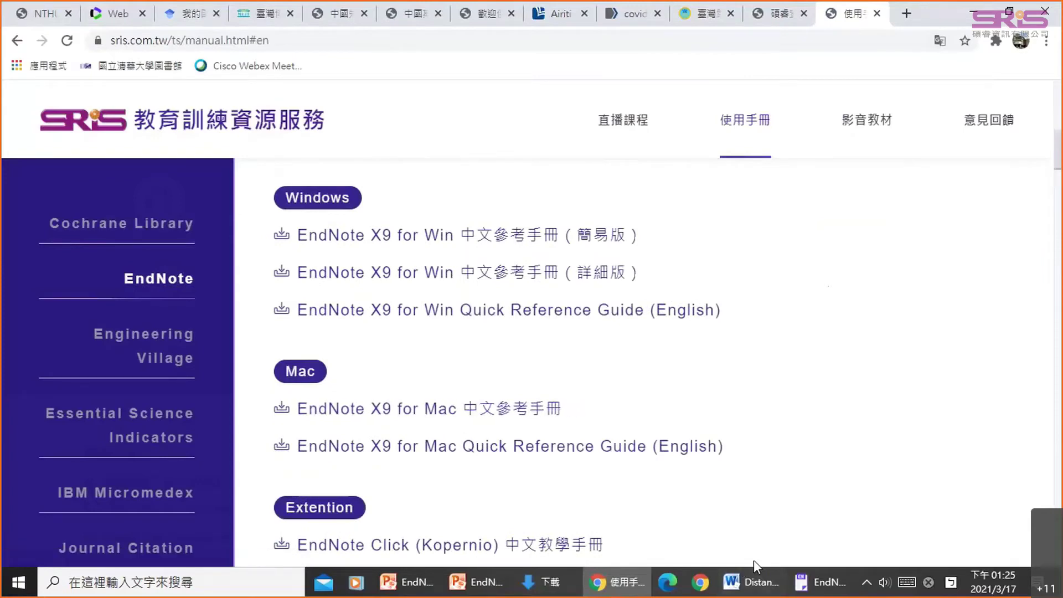
- Go back and open the 影音教材 page with the ClinicalKey Student tutorial video
click(18, 41)
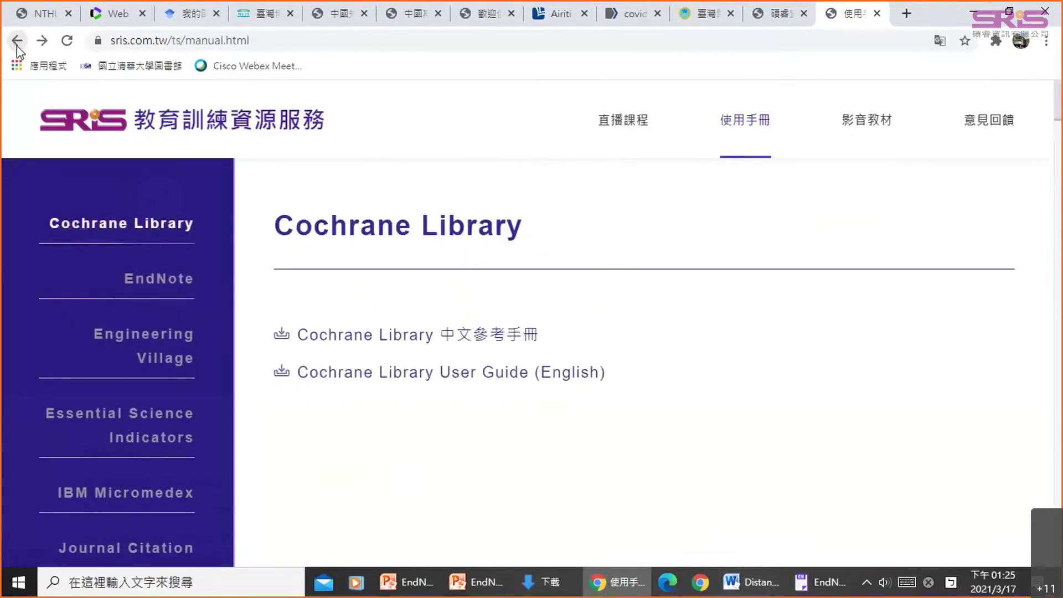
click(874, 132)
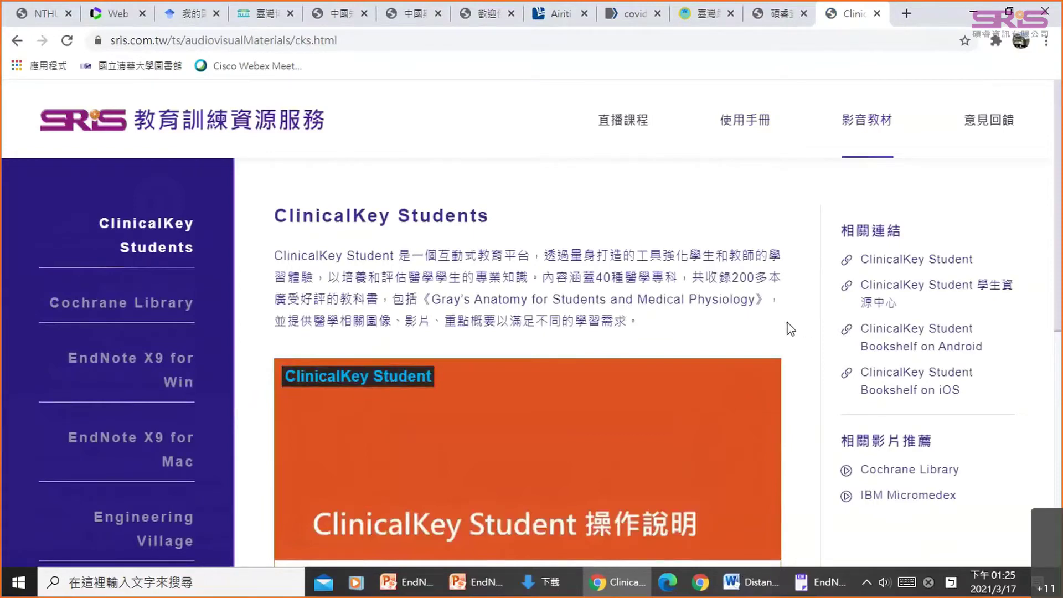
mouse_move(286, 512)
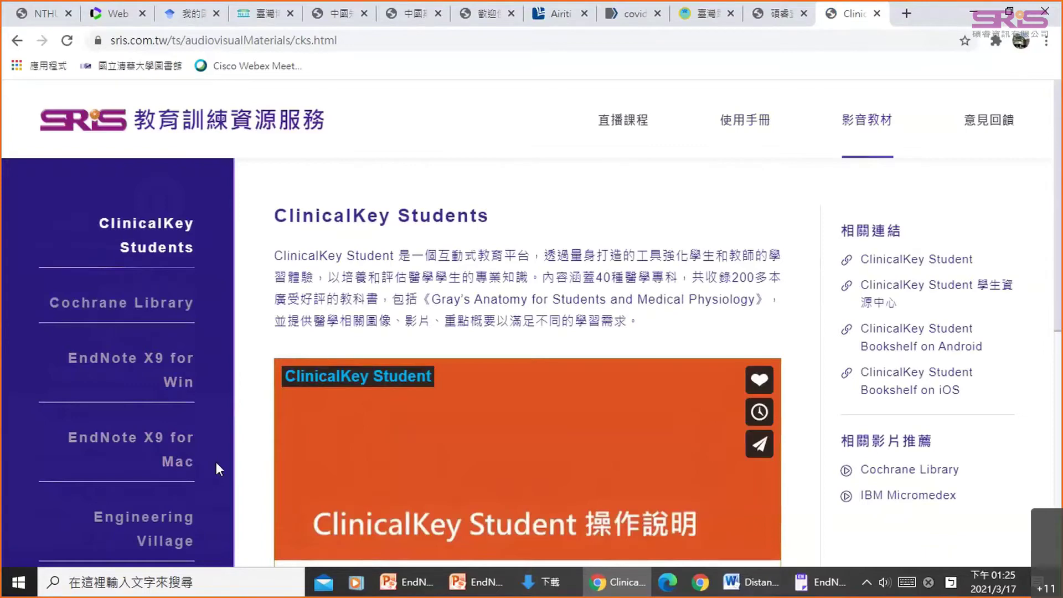
- Copy the PDF file name shown in the Case Studies reference's summary
click(819, 579)
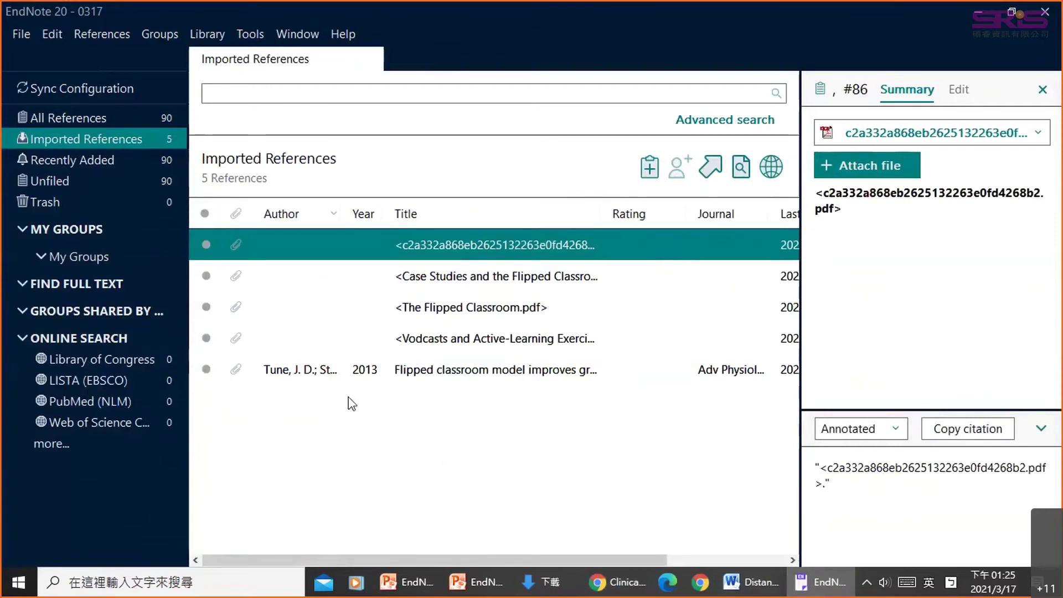
click(486, 372)
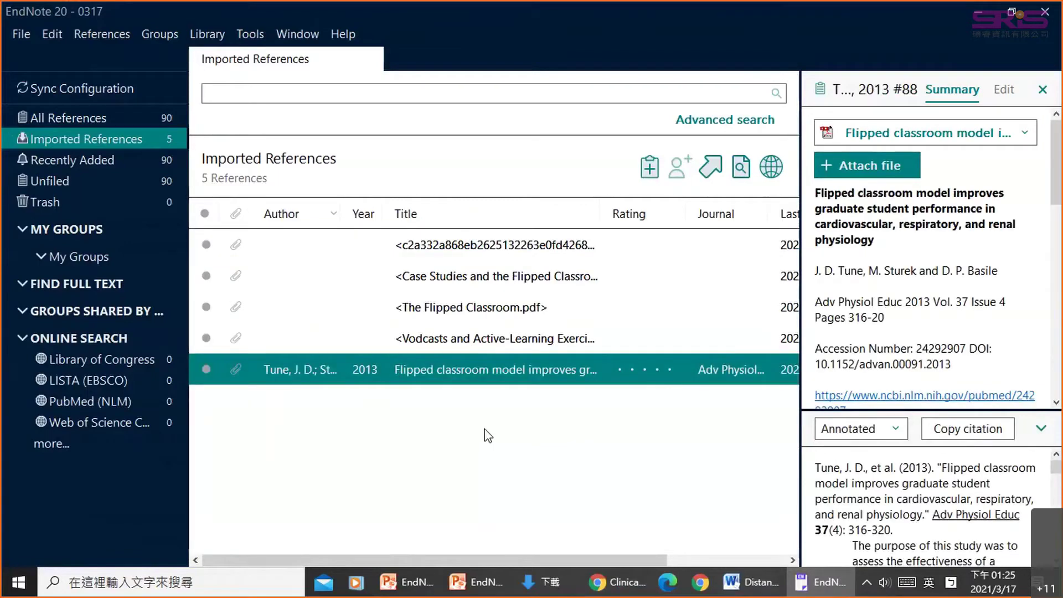
click(529, 279)
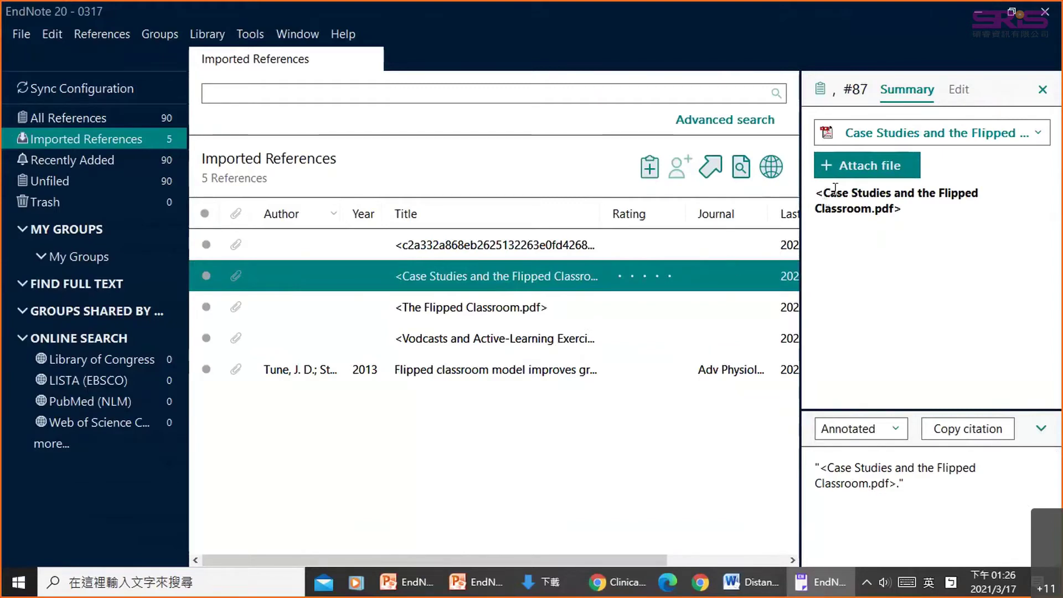
drag(822, 192, 874, 214)
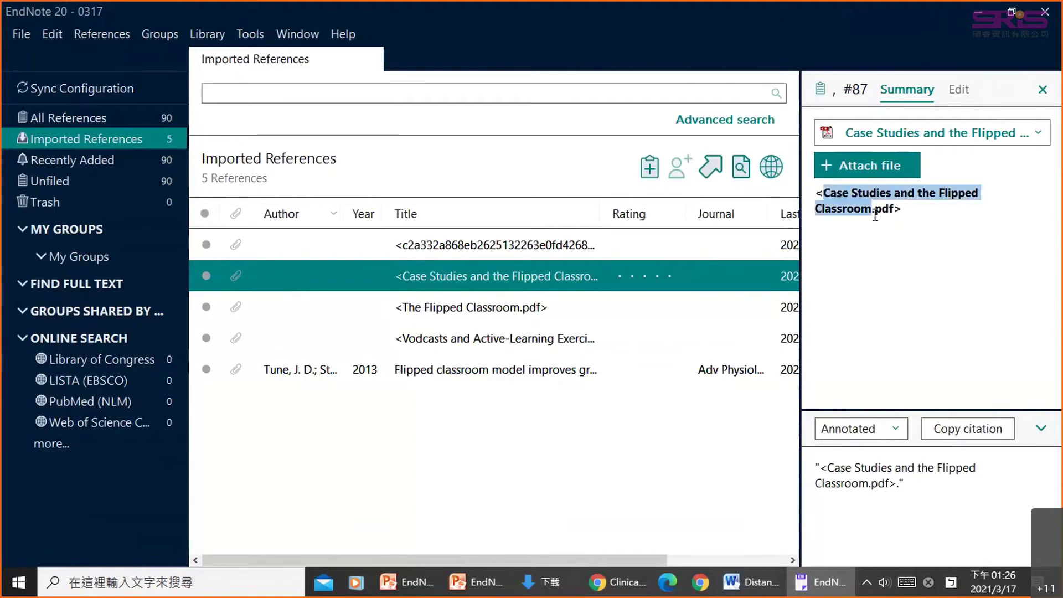
right_click(856, 191)
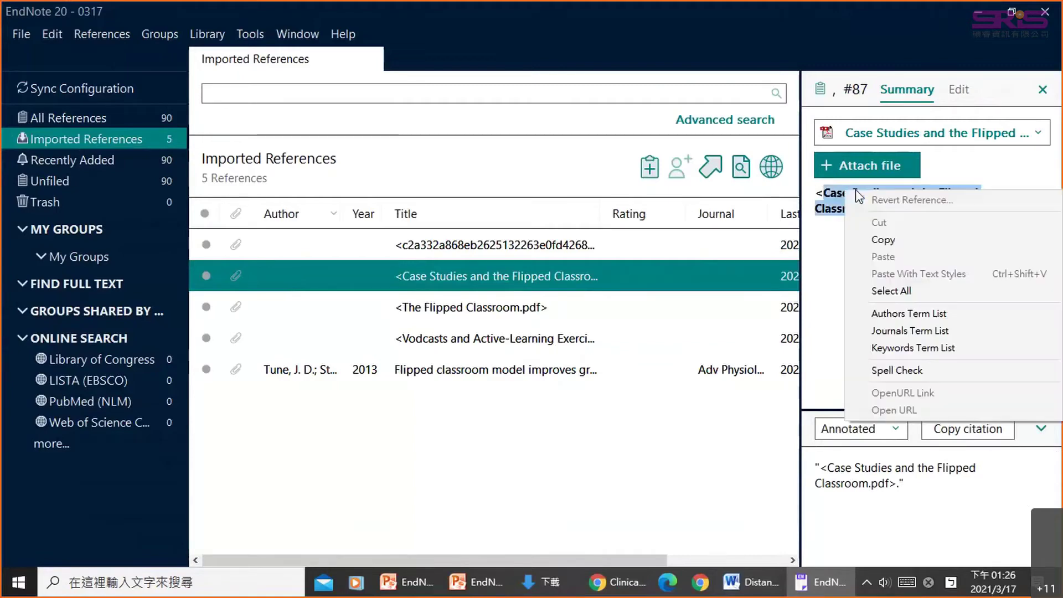
click(909, 245)
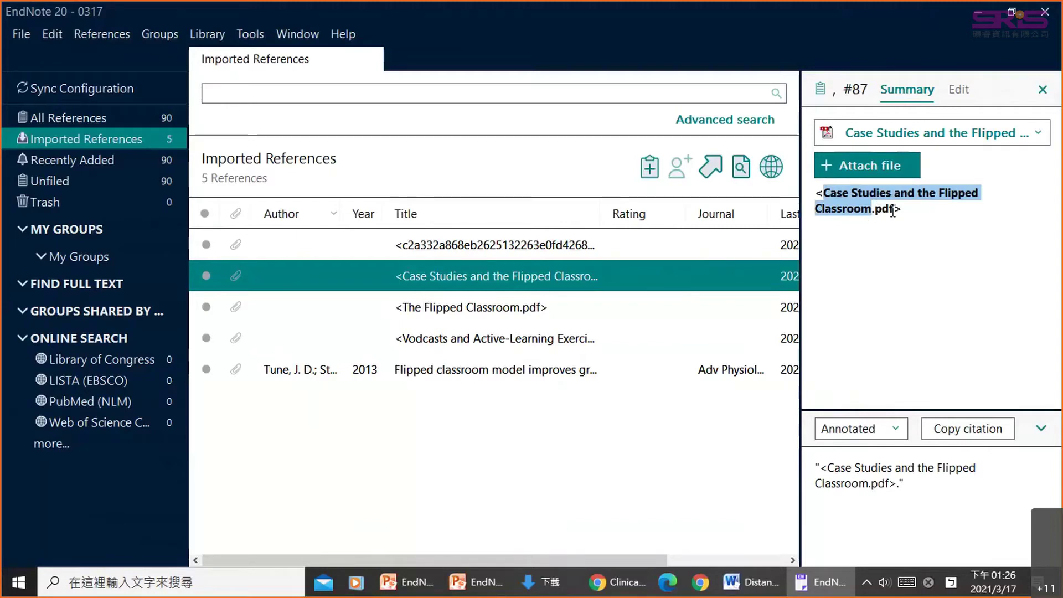
drag(912, 213, 816, 193)
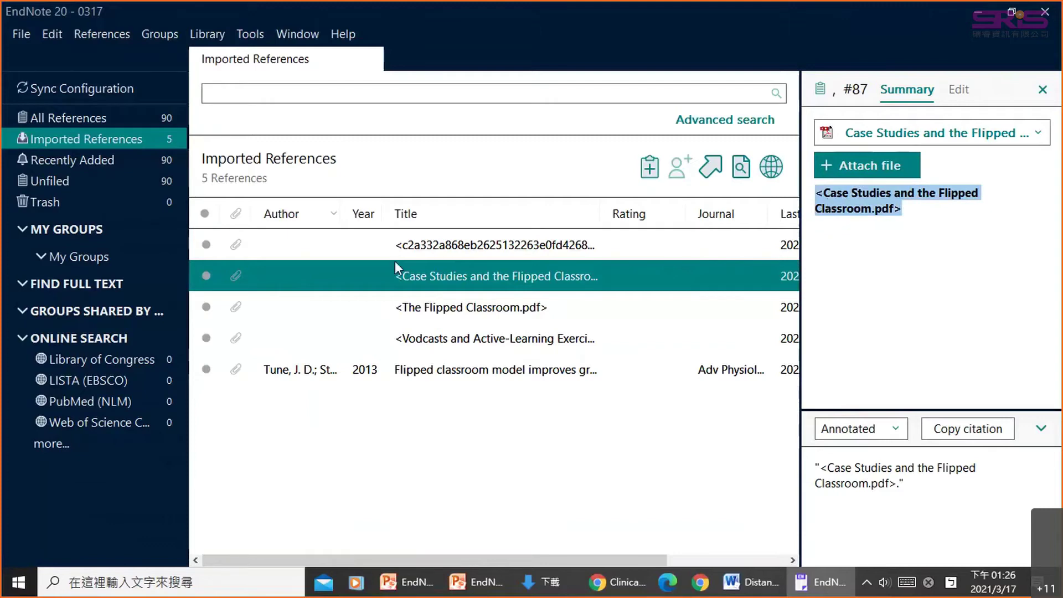
- Open the attached PDF of 'The Flipped Classroom: An Opportunity To Engage Millennial Students'
click(443, 244)
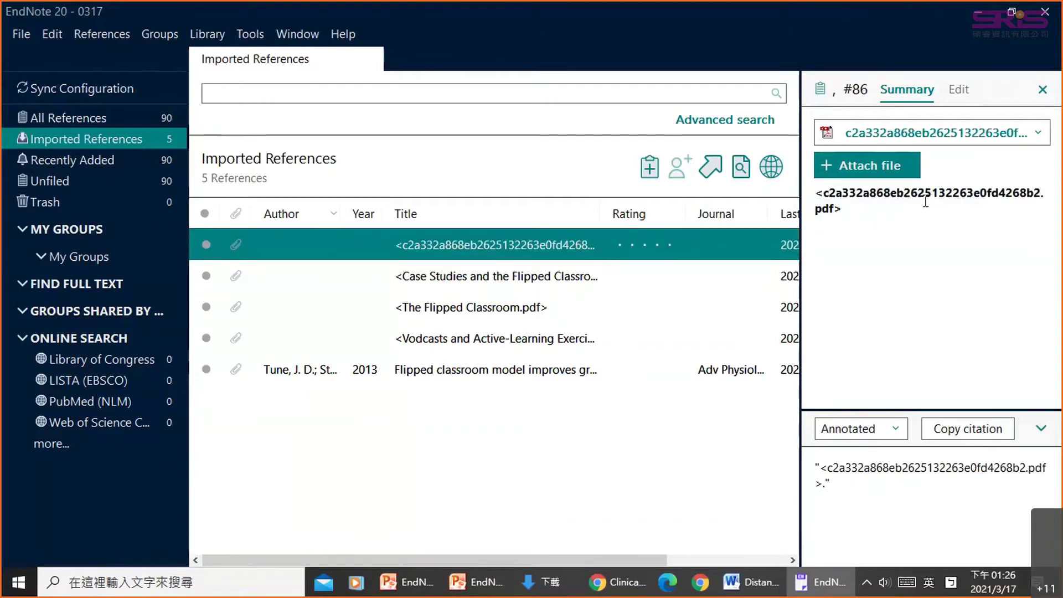
click(1039, 134)
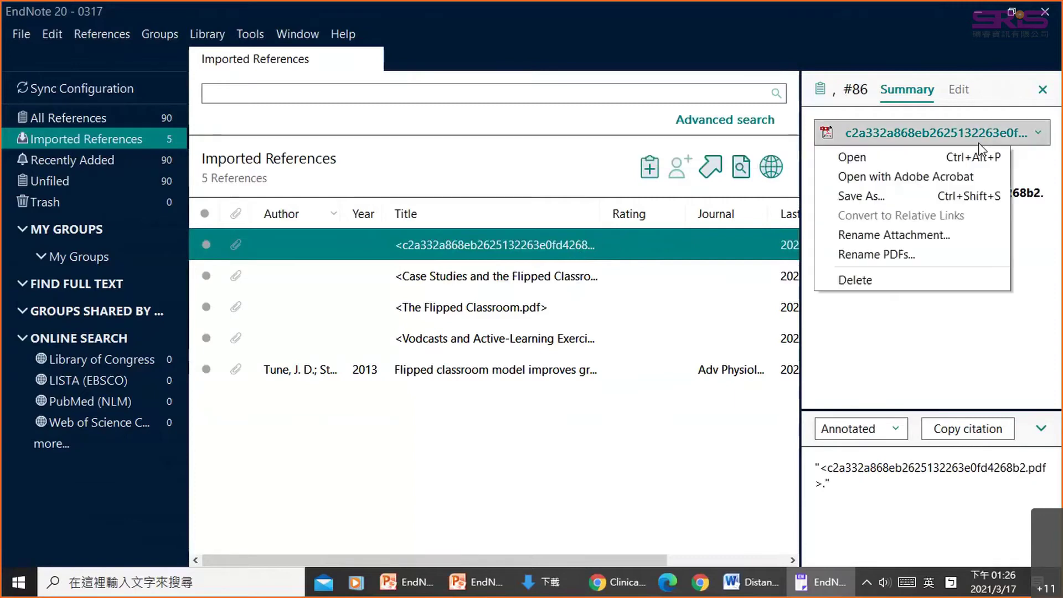
click(953, 156)
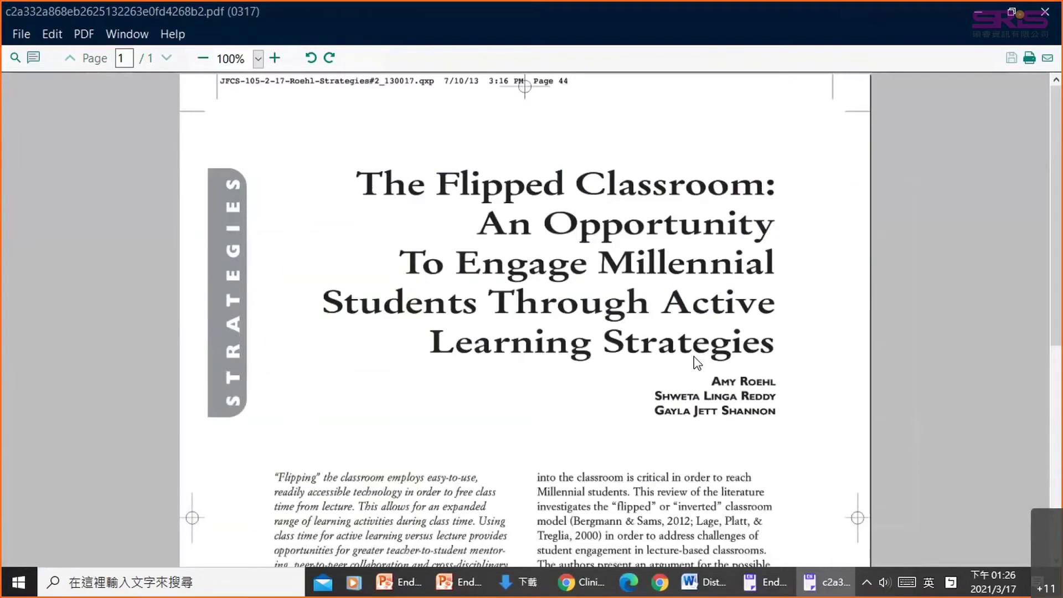
- Search Google Scholar for the pasted title 'Case Studies and the Flipped Classroom'
click(582, 588)
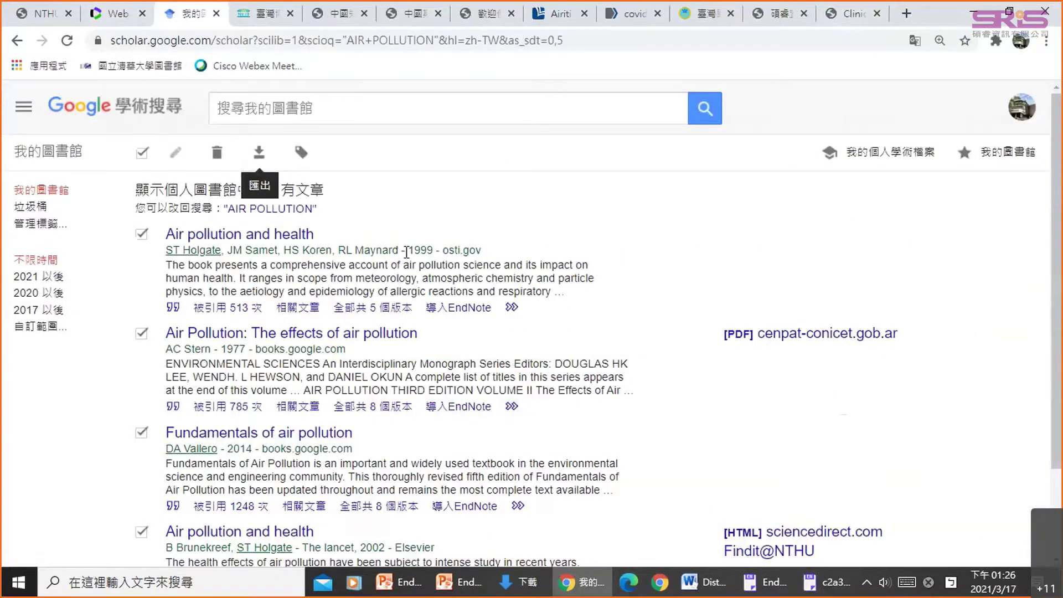
click(265, 106)
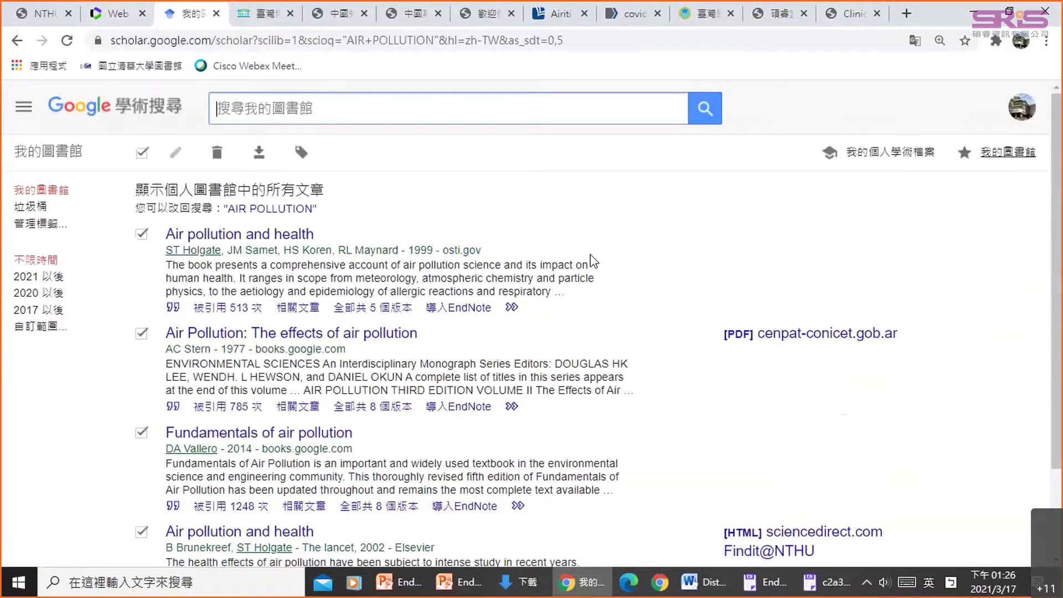
click(112, 111)
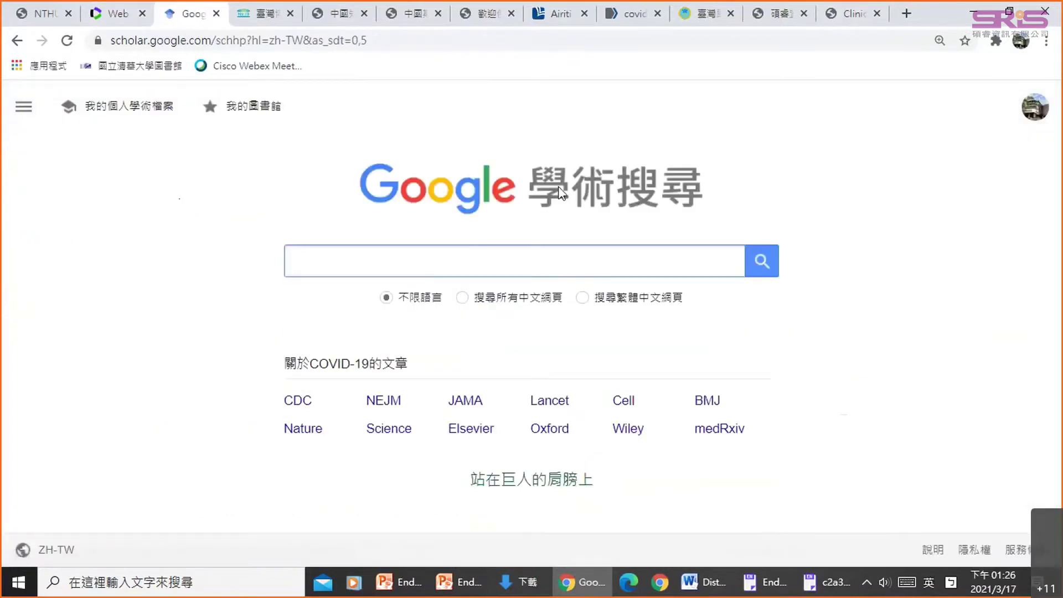
click(617, 262)
right_click(615, 264)
click(676, 375)
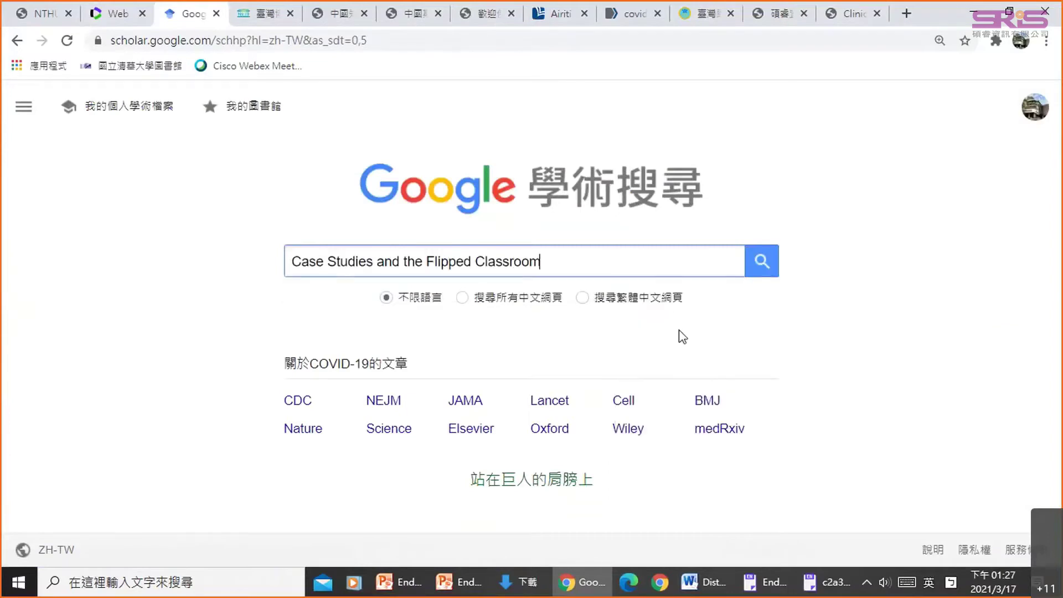
click(762, 263)
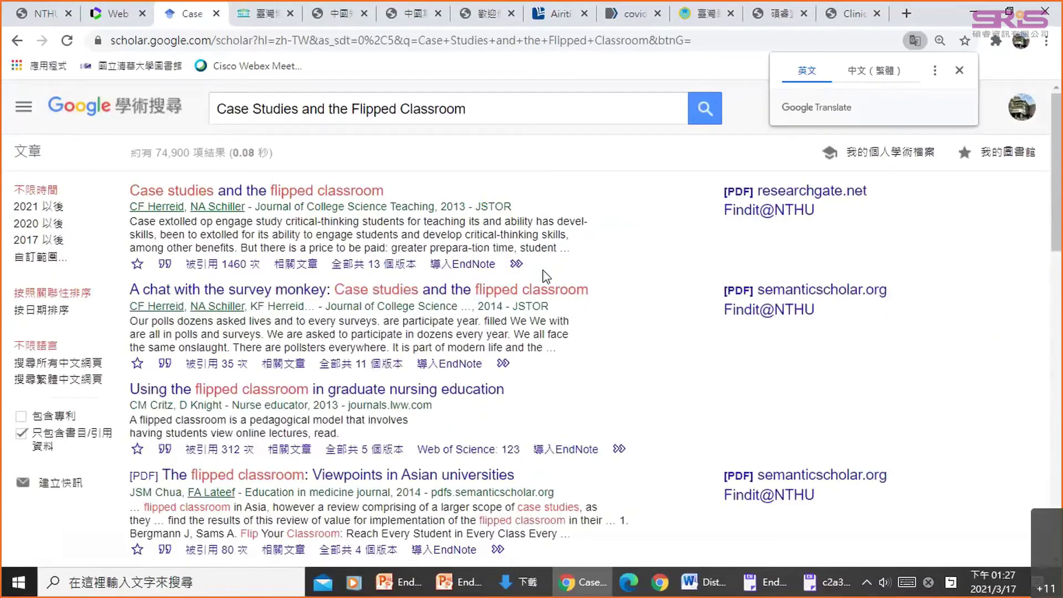
- Star the top 2013 result to save it to My Library
click(137, 264)
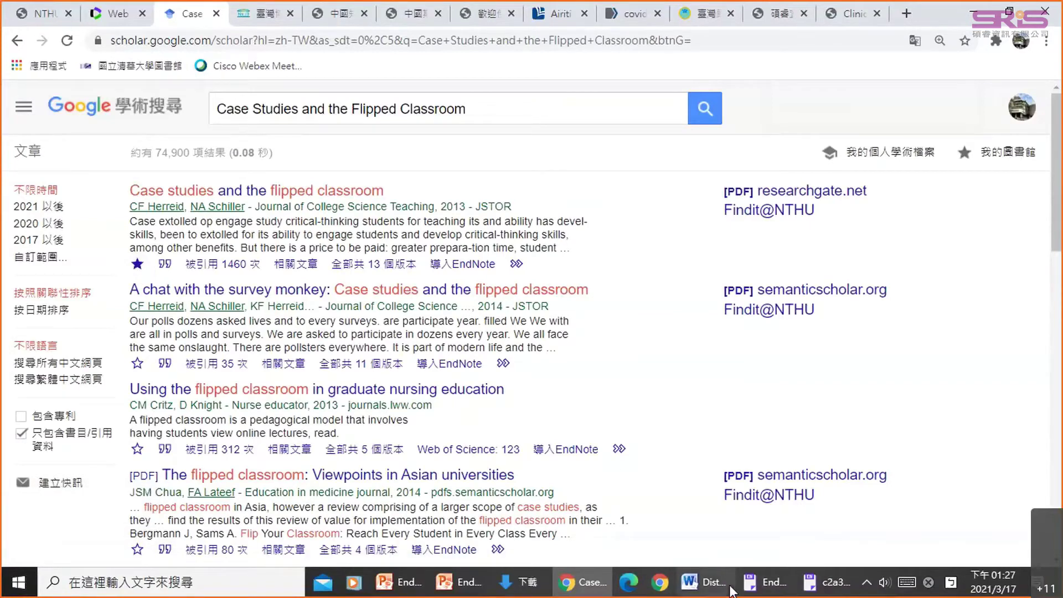
mouse_move(736, 585)
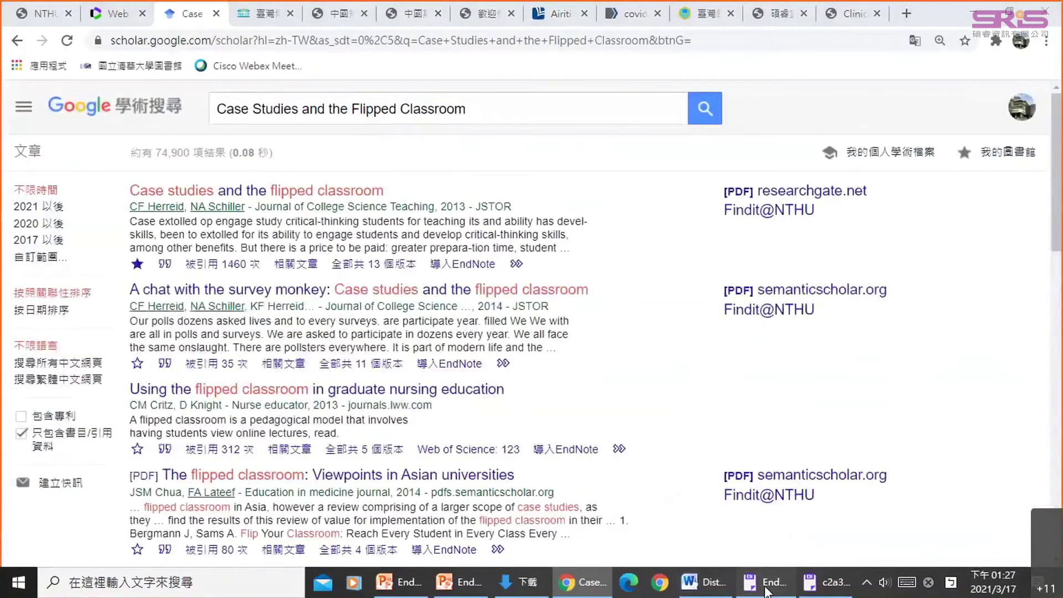
click(776, 581)
- Close the article PDF in EndNote and return to the Google Scholar results
click(820, 580)
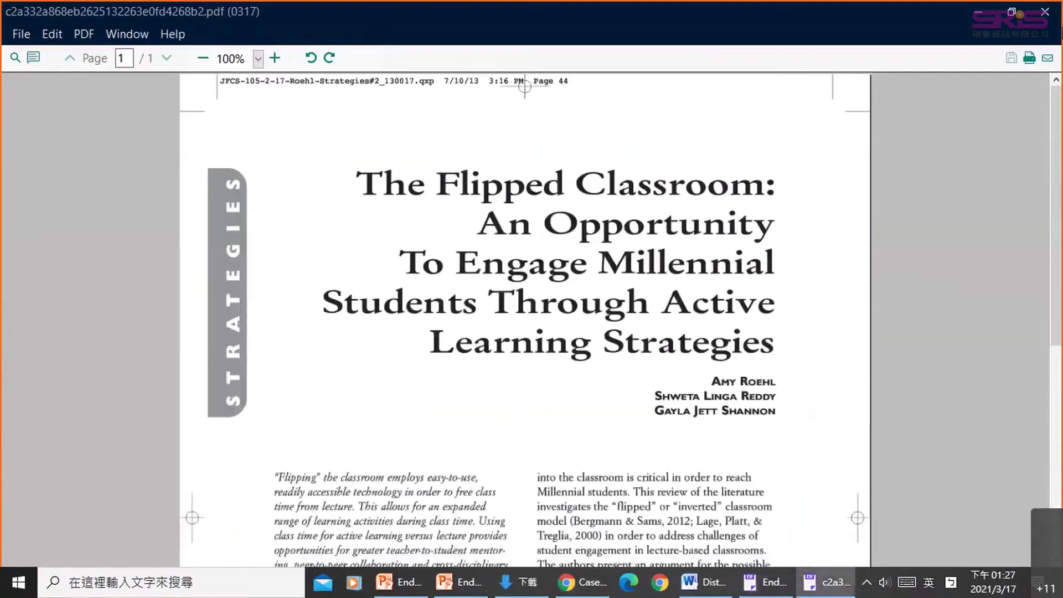
click(1046, 14)
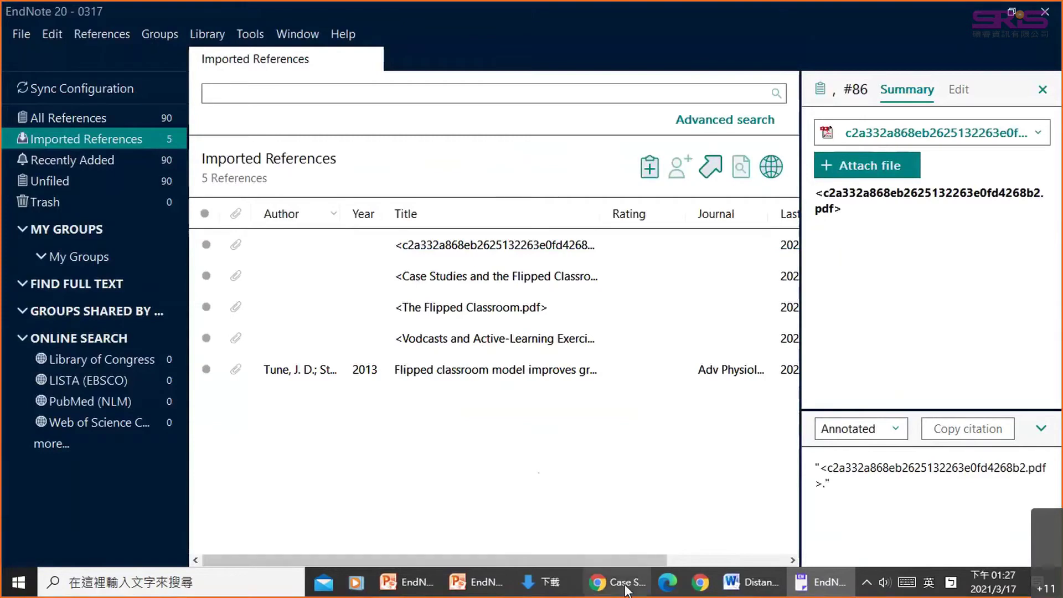
click(620, 582)
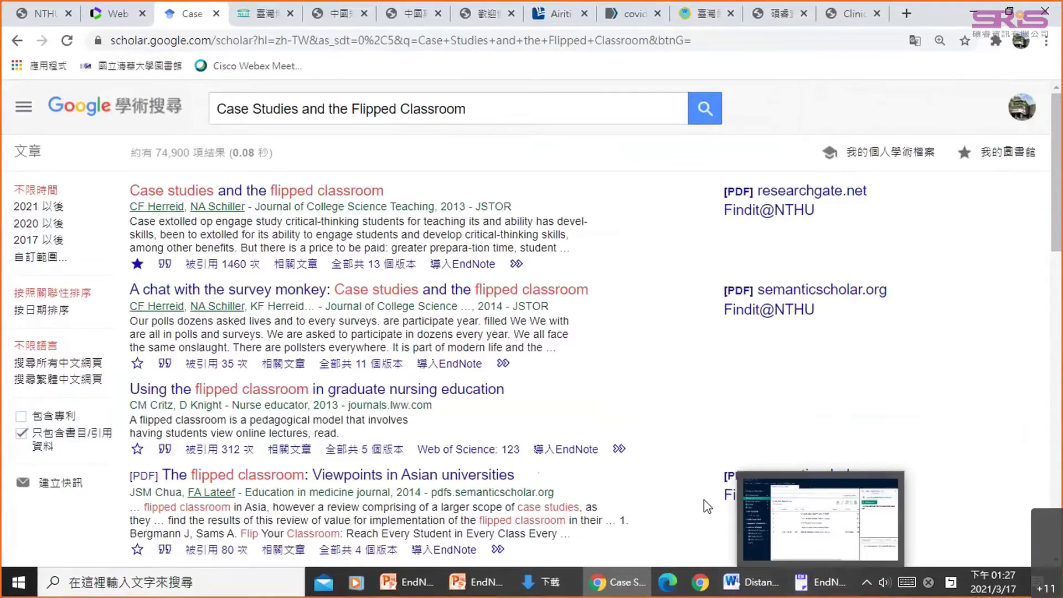
- Export the article from My Library in EndNote format and open the downloaded citations (1).enw
click(1008, 152)
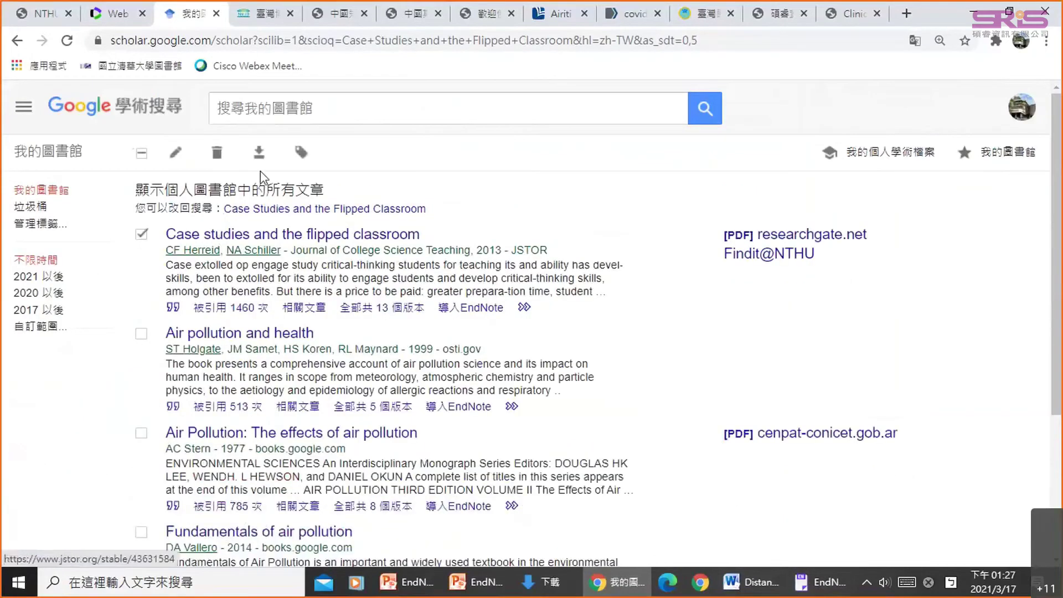
click(259, 154)
click(274, 183)
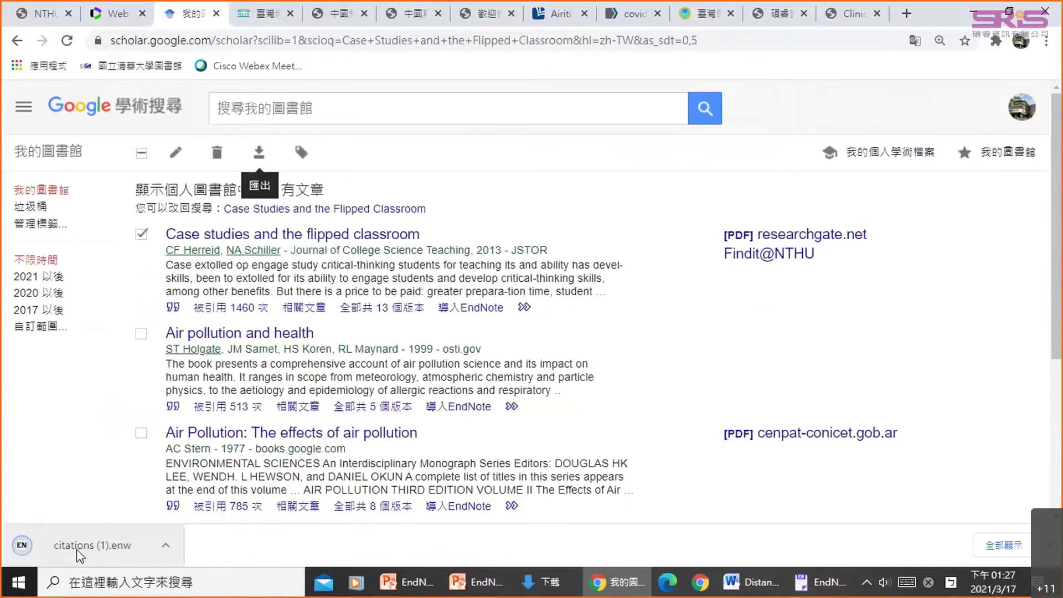
click(77, 550)
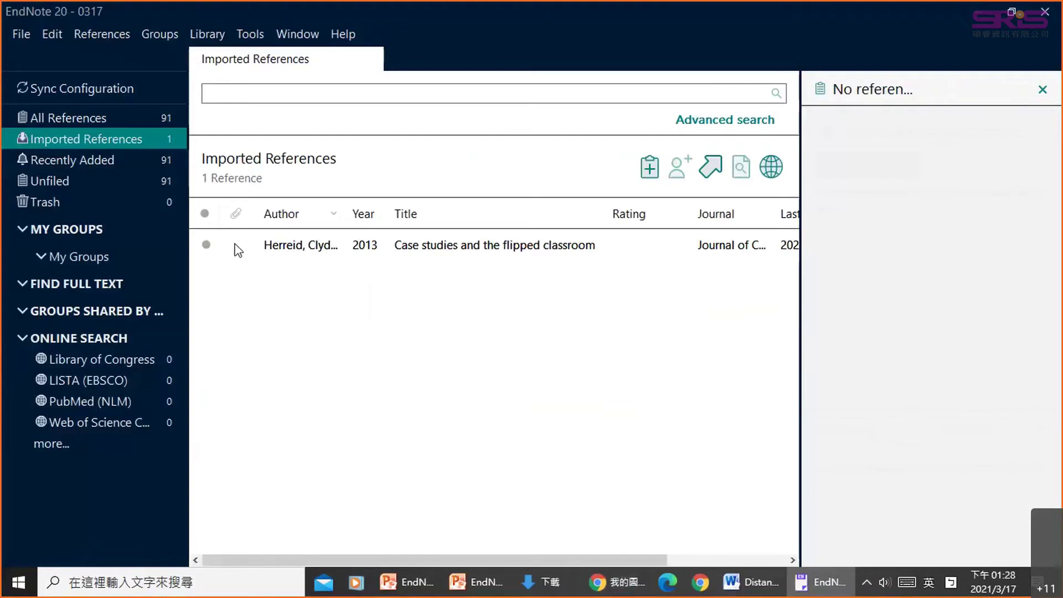
- Rate the Herreid 2013 'Case studies and the flipped classroom' article five stars and view its Summary
click(288, 243)
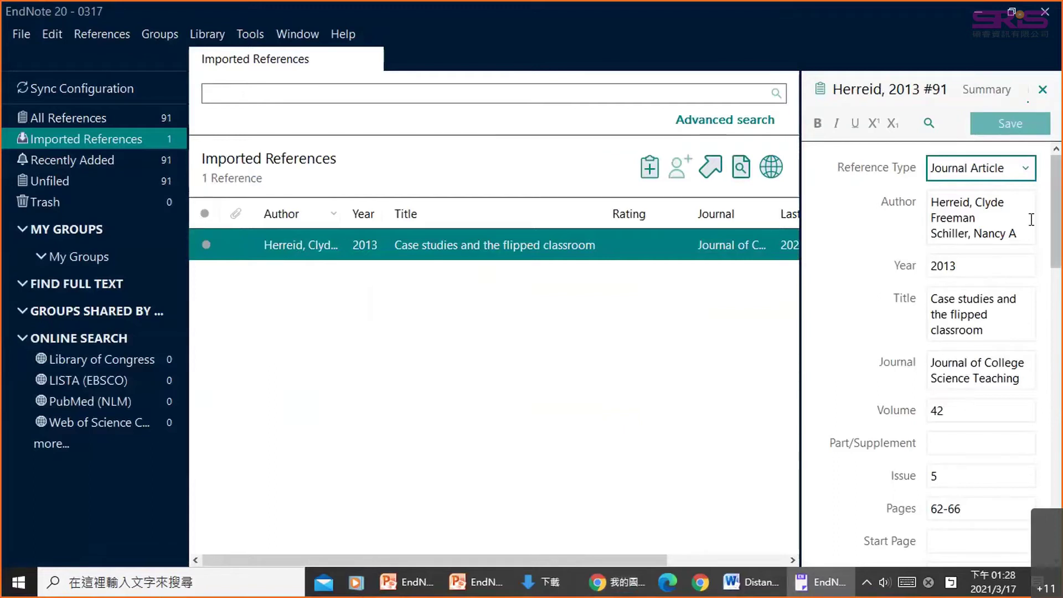
click(1043, 89)
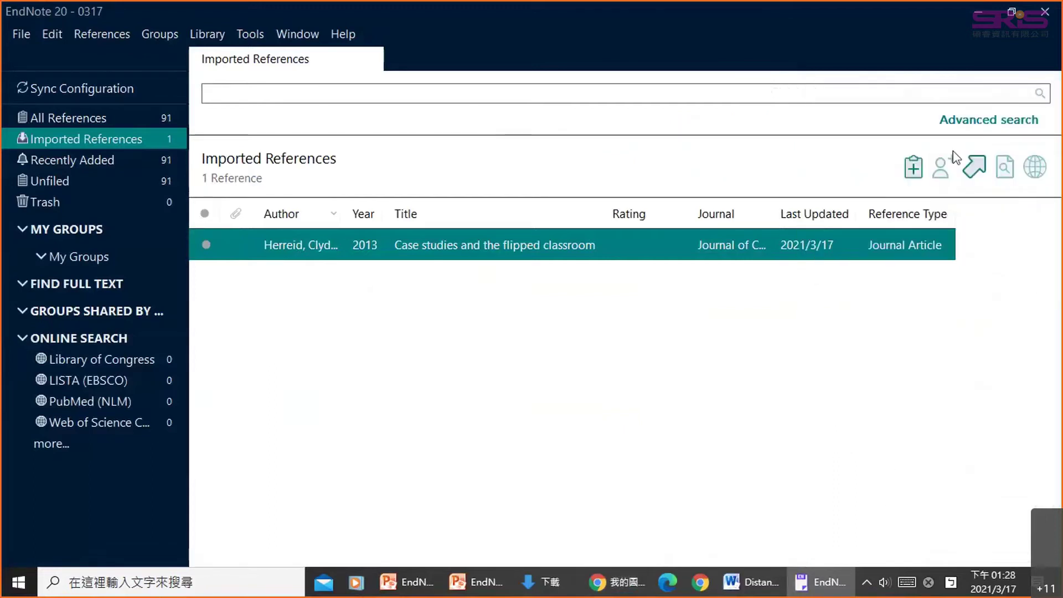
click(670, 250)
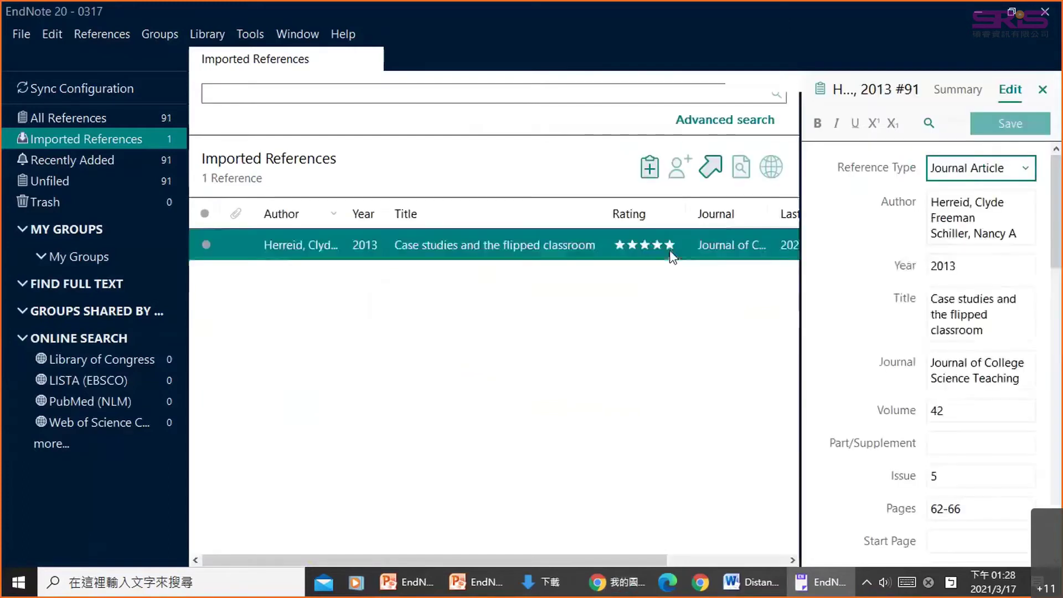
click(956, 91)
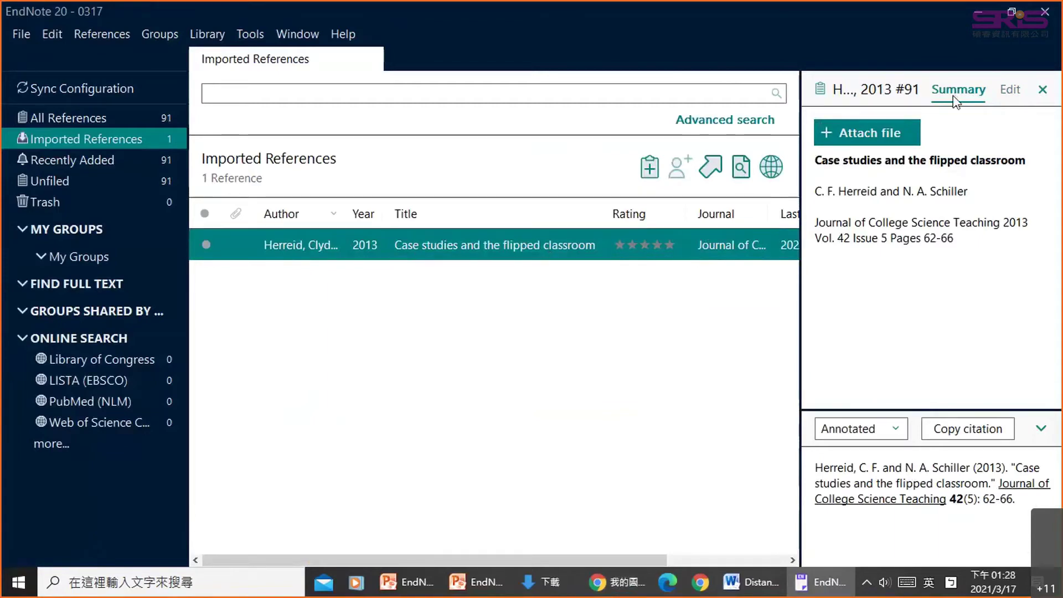
- Attach Desktop > Flipped class > Case Studies and the Flipped Classroom.pdf, saving the reference before showing All References
click(867, 136)
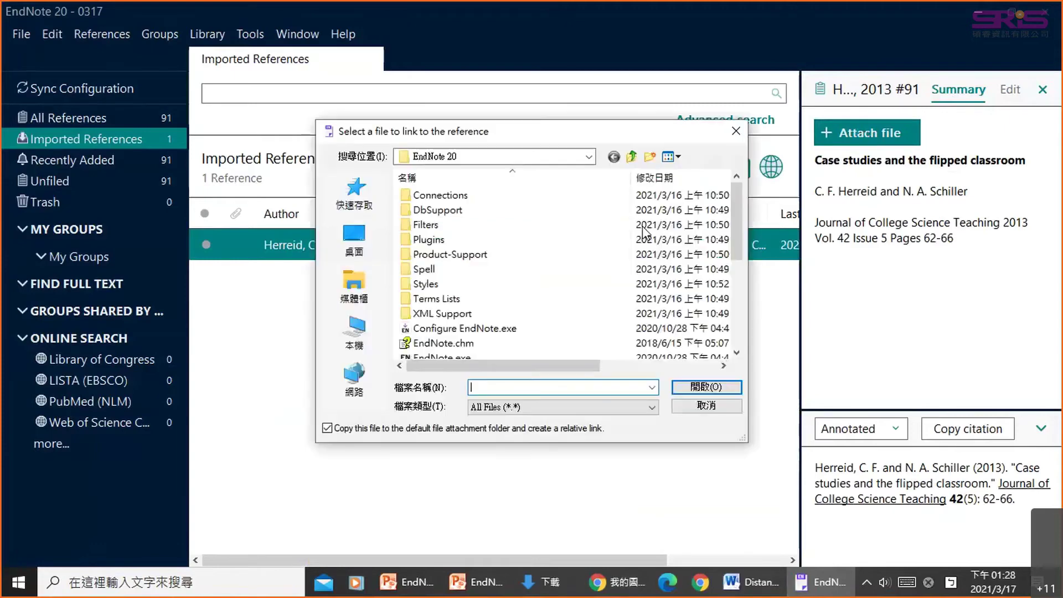
scroll(374, 324, down, 4)
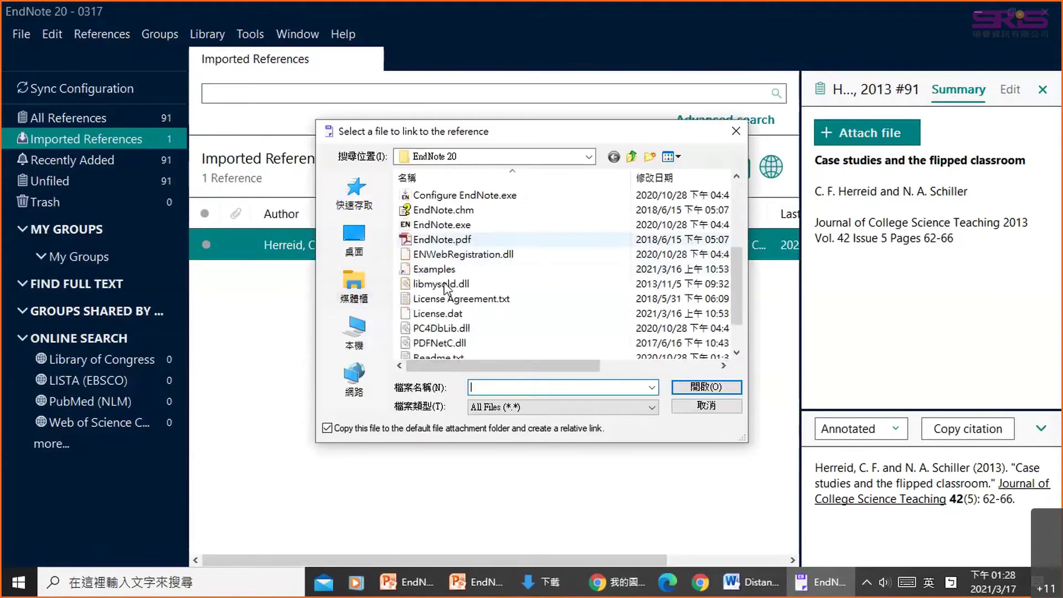
click(355, 238)
scroll(480, 288, down, 1)
scroll(481, 288, up, 3)
scroll(481, 287, down, 1)
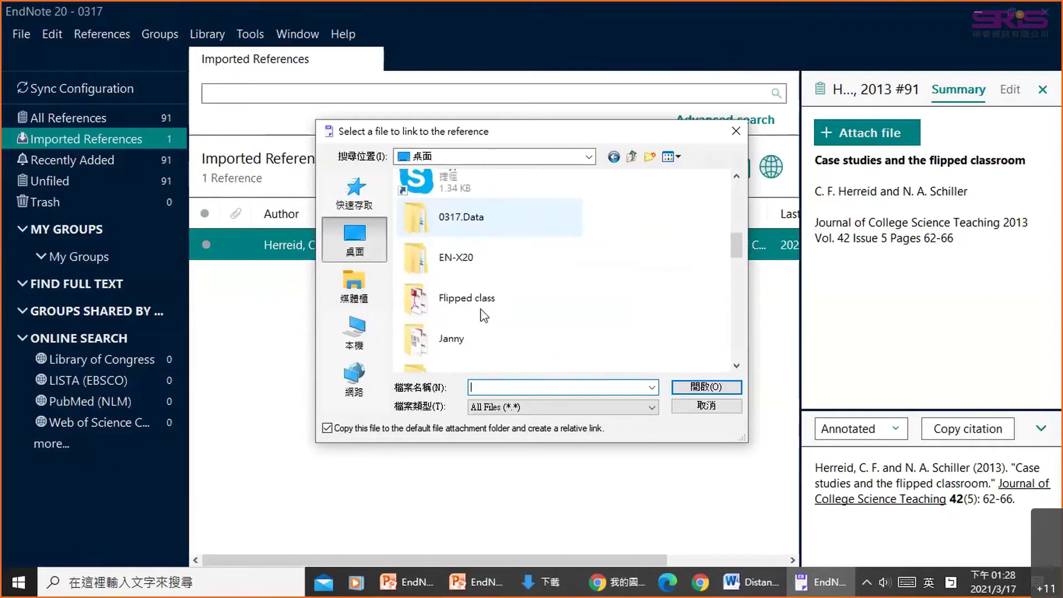
double_click(471, 302)
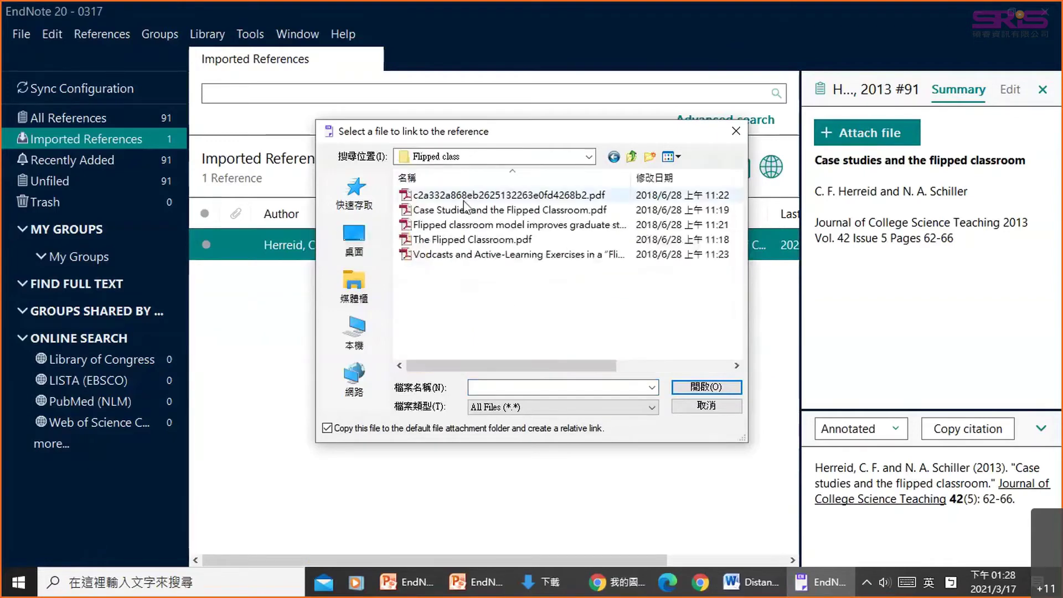
click(476, 210)
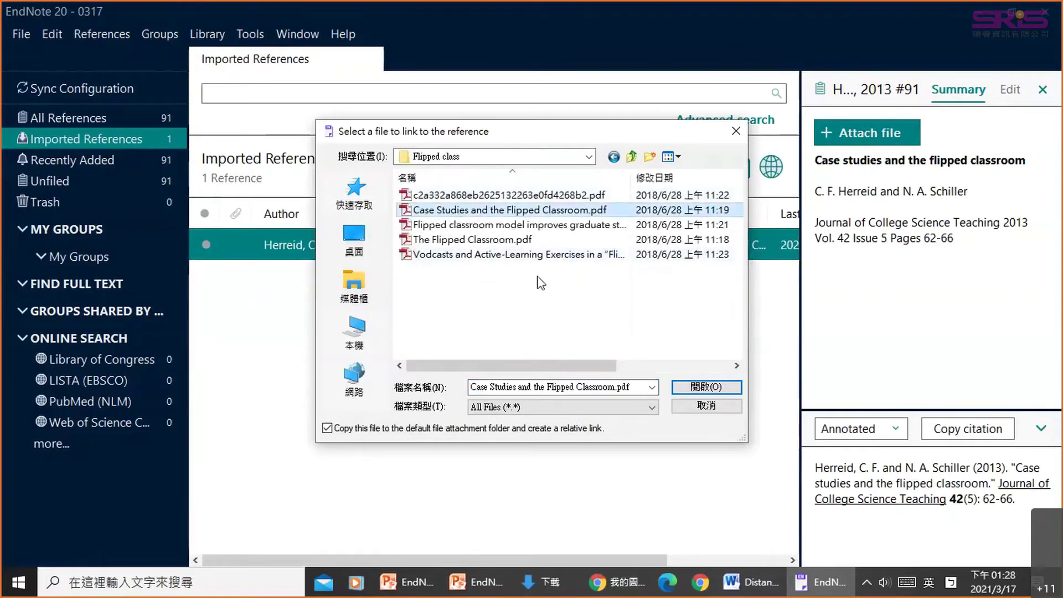
click(707, 389)
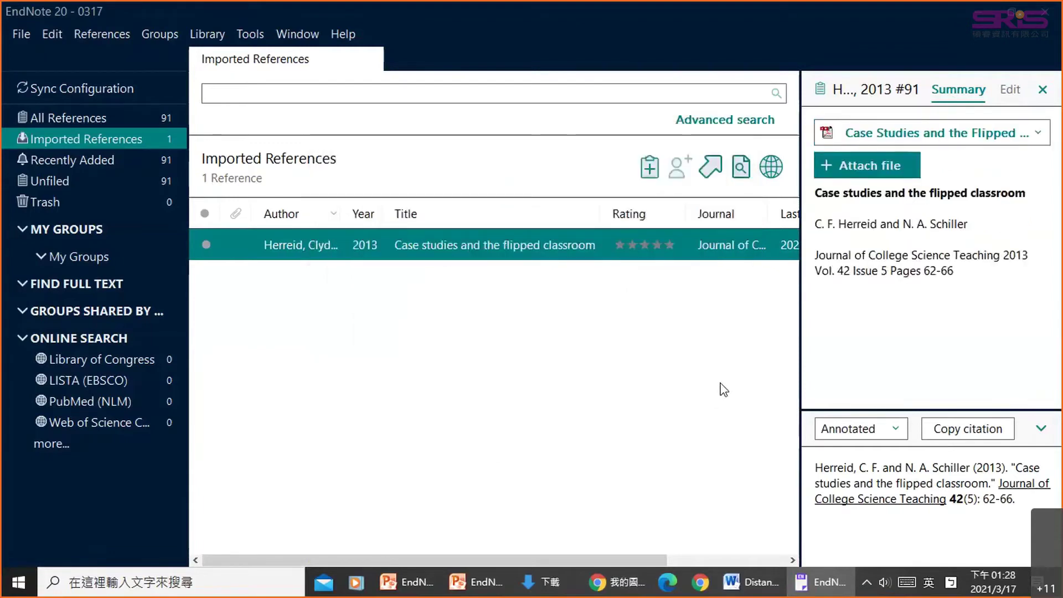
click(143, 121)
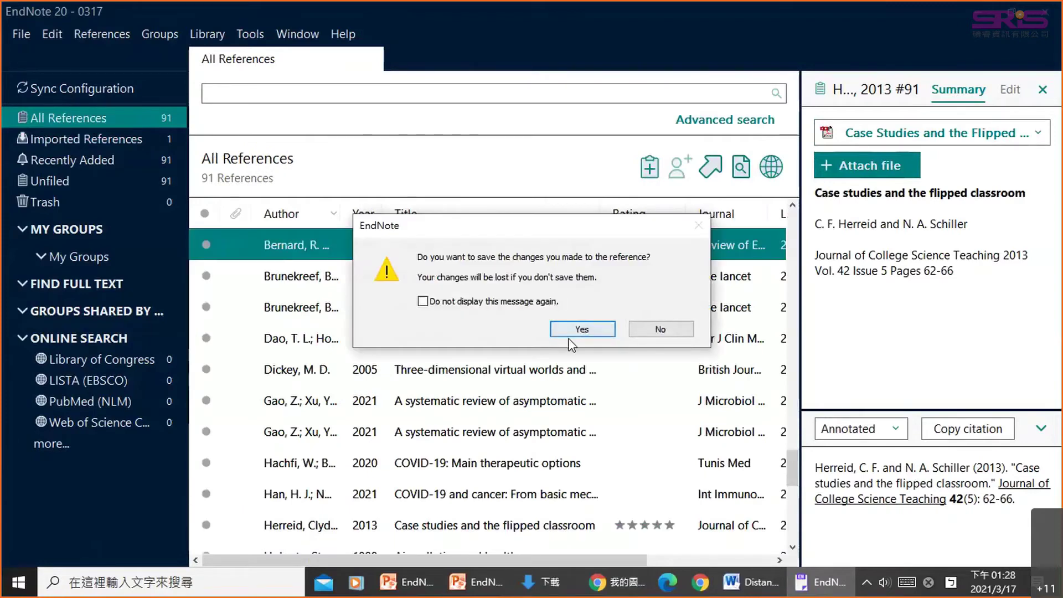
click(594, 331)
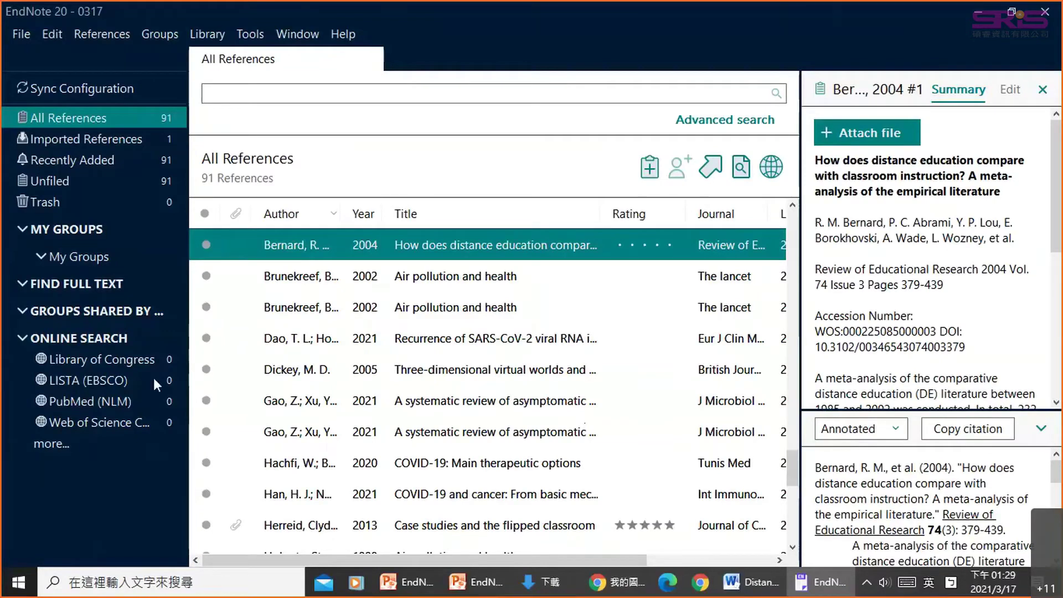
- Fill in a PubMed search with title covid-19, year 2021 and author david
click(84, 403)
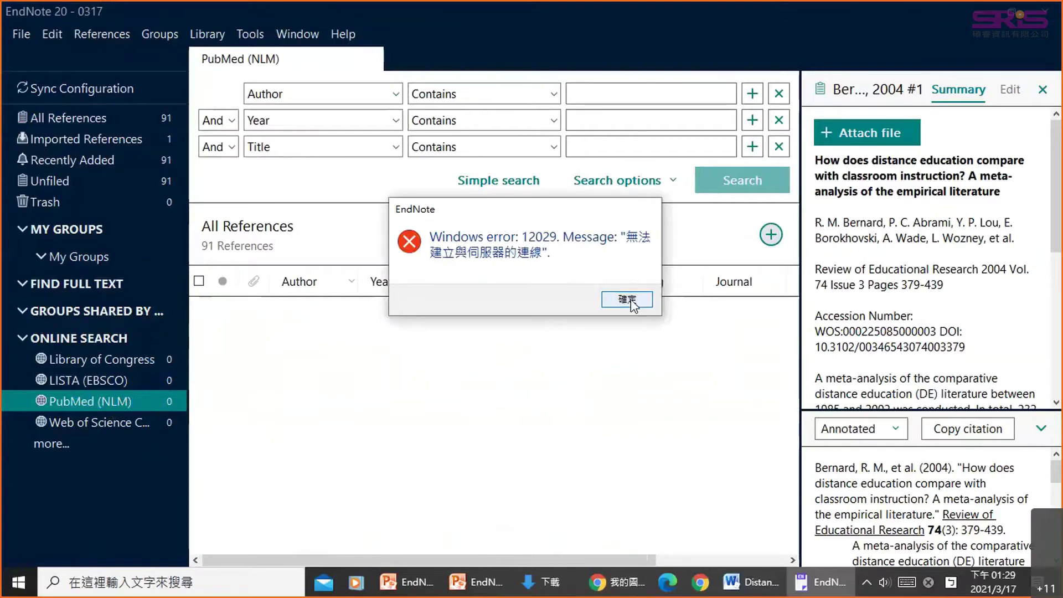
click(633, 303)
click(131, 407)
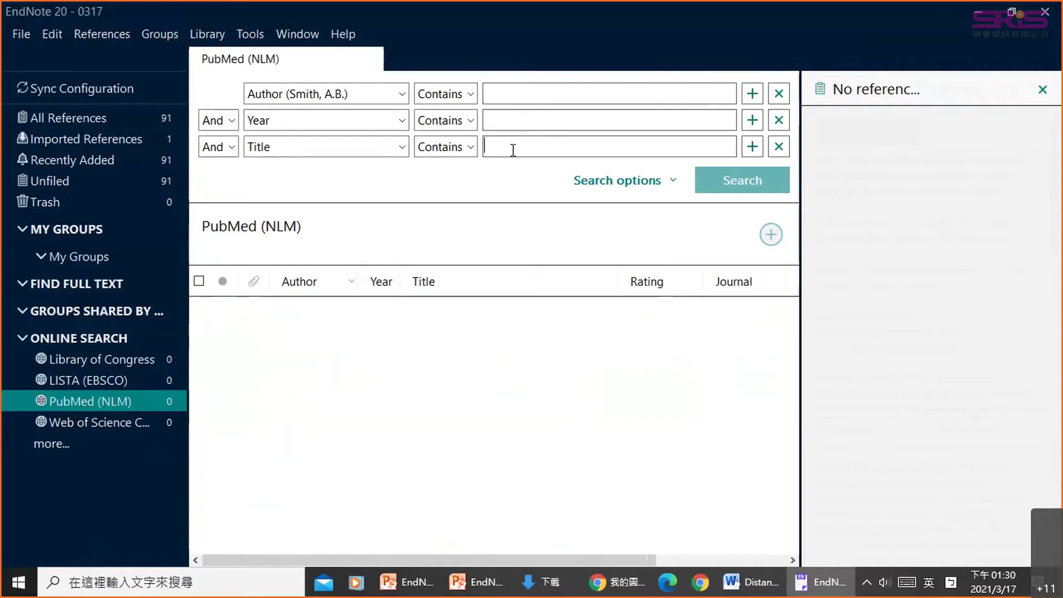
text(covi)
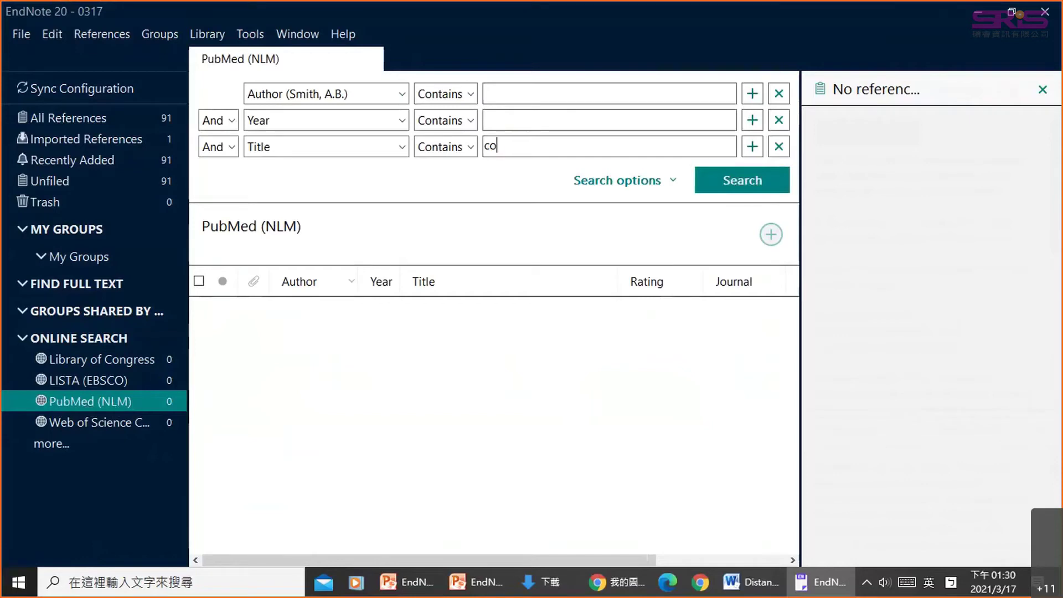
text(d-19)
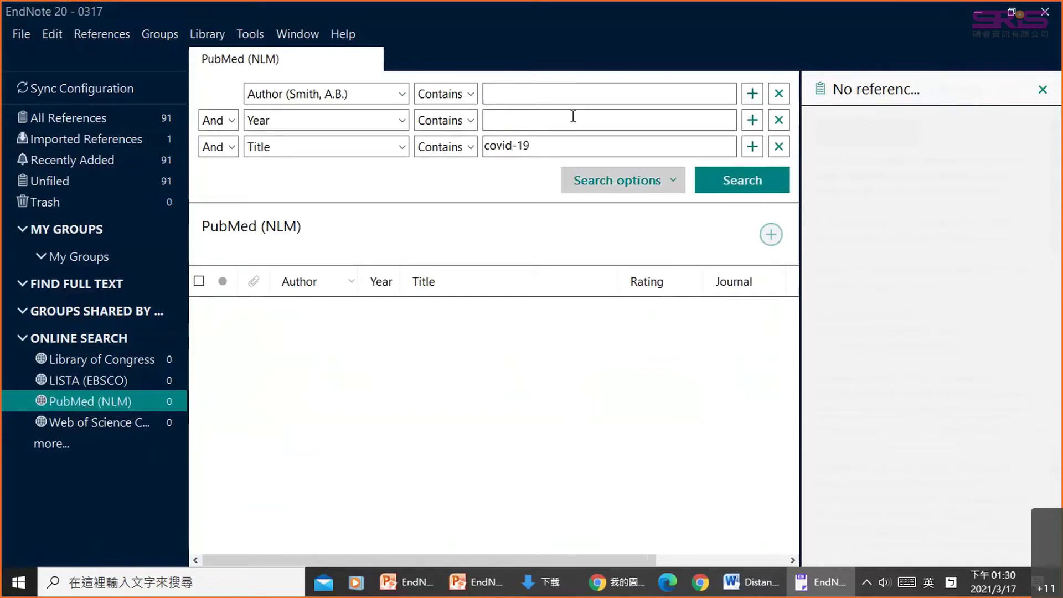
click(549, 118)
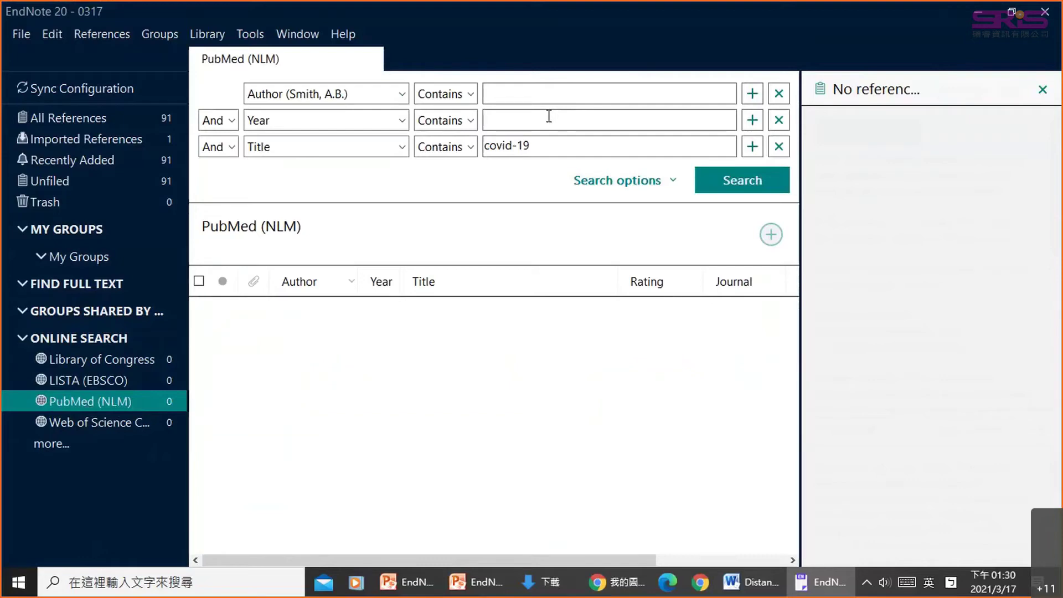
text(2021)
click(554, 96)
text(david)
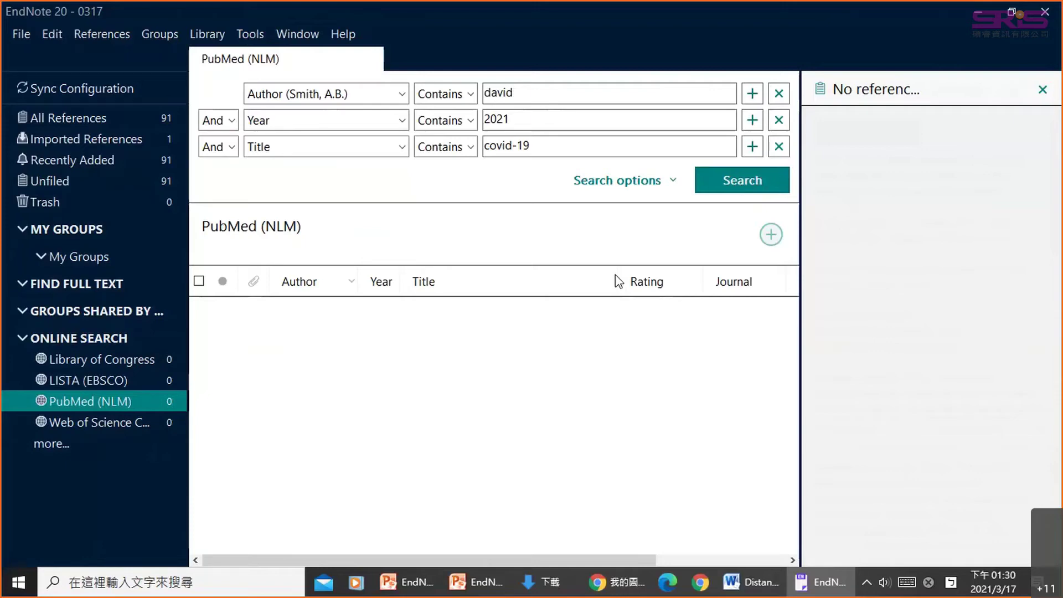
- Run the search, dismiss the connection error, and return to All References
click(743, 184)
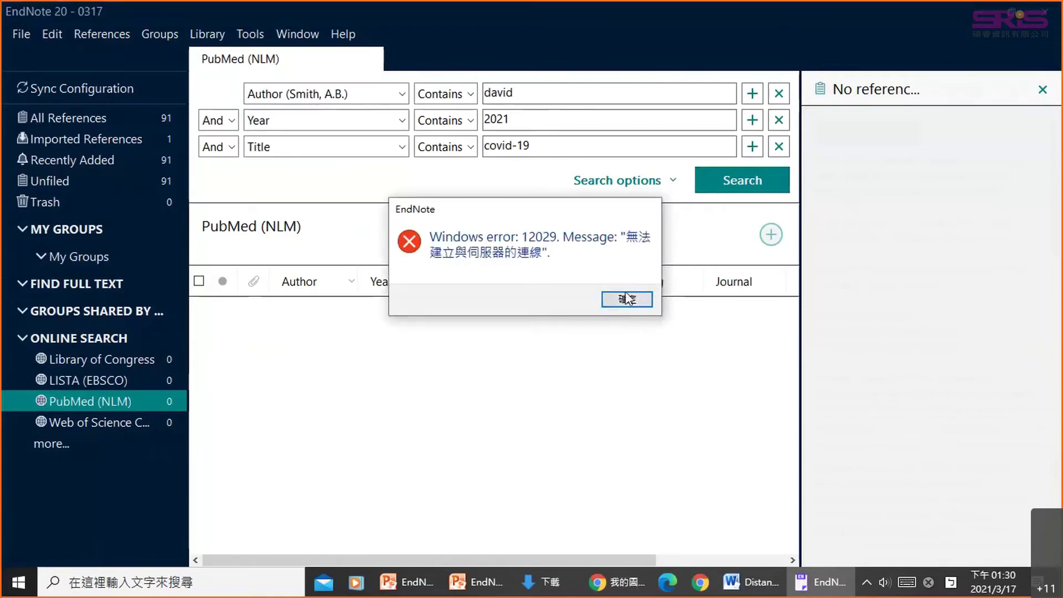
click(627, 299)
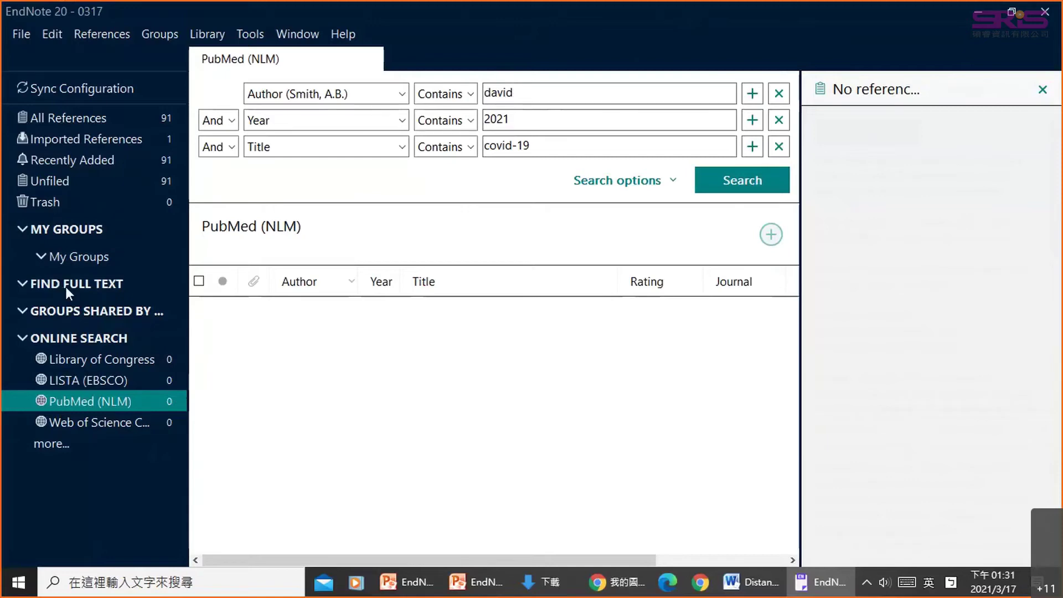
click(108, 118)
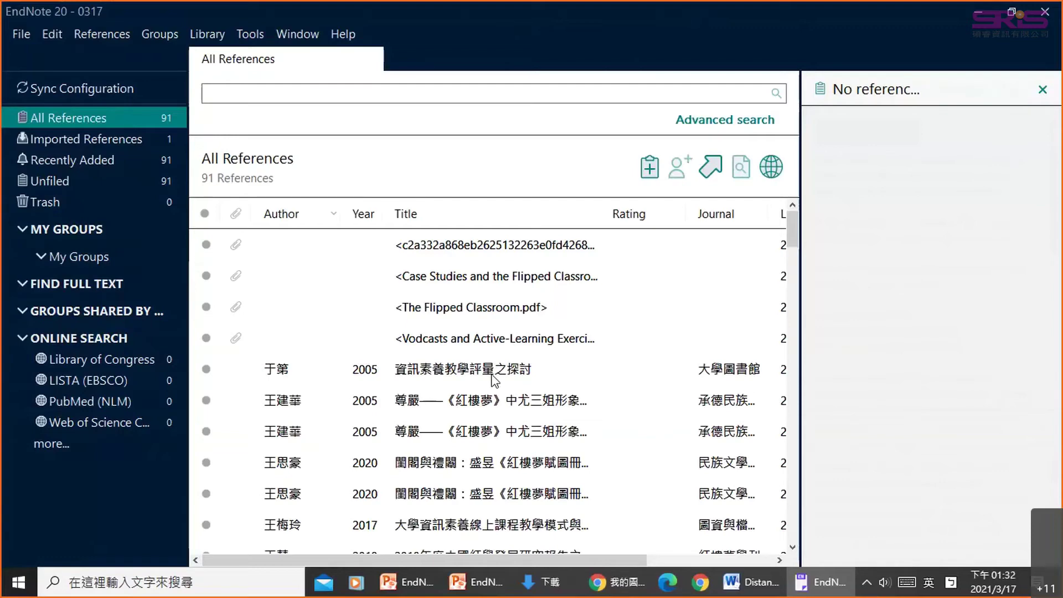
- Copy the 'COVID-19 防疫關鍵決策網' heading from the covid19.mohw.gov.tw tab and return to EndNote
click(617, 589)
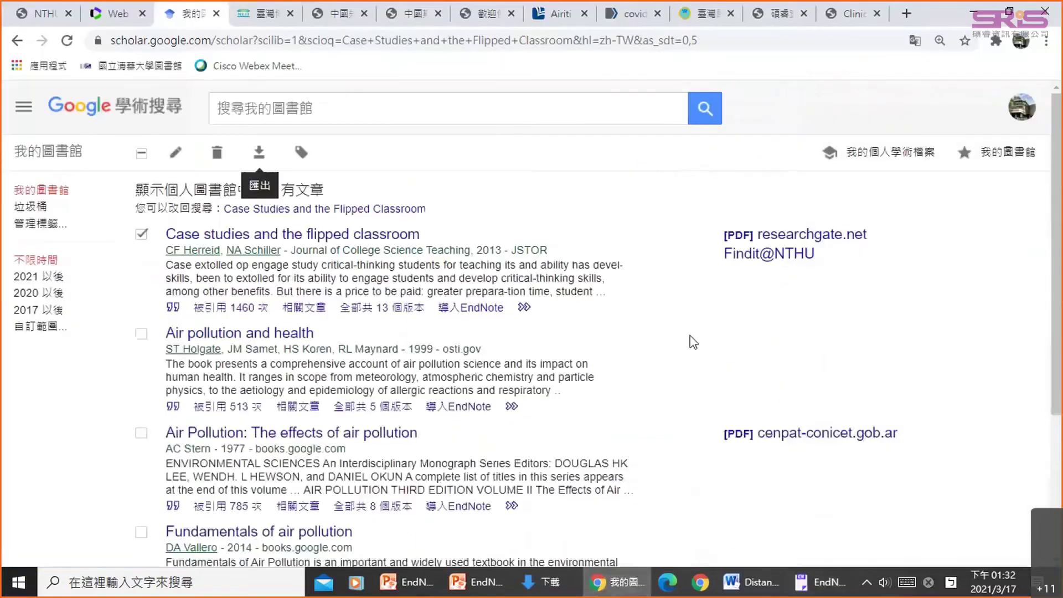
click(703, 13)
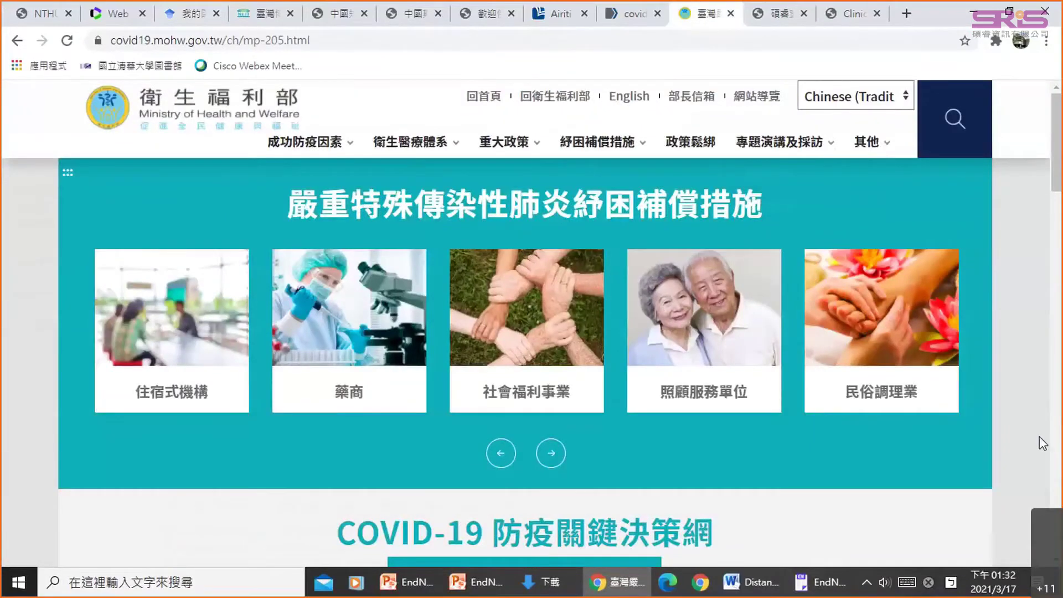
scroll(1038, 436, down, 3)
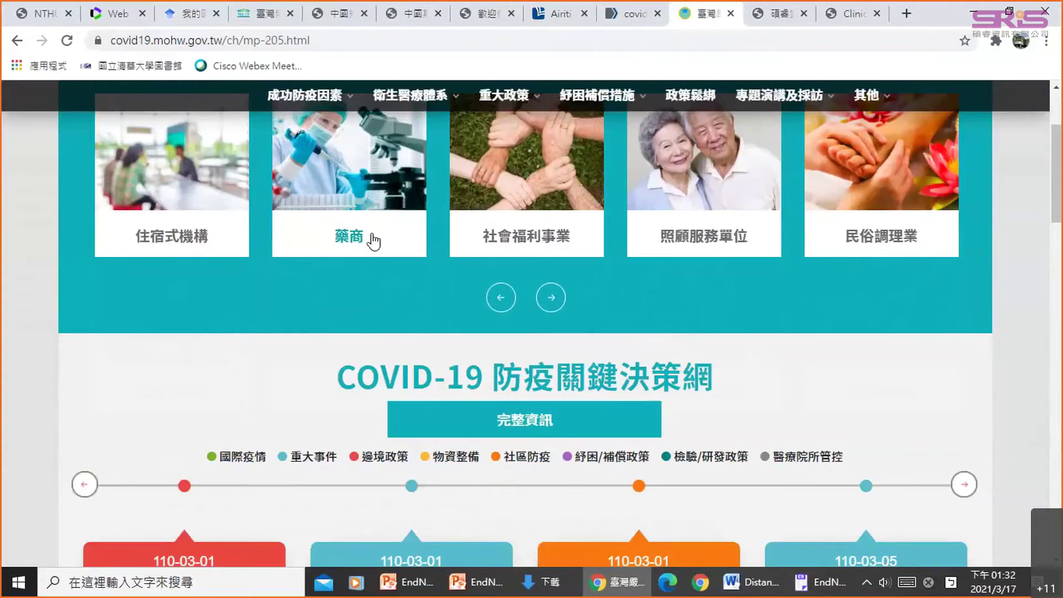
drag(349, 378, 743, 416)
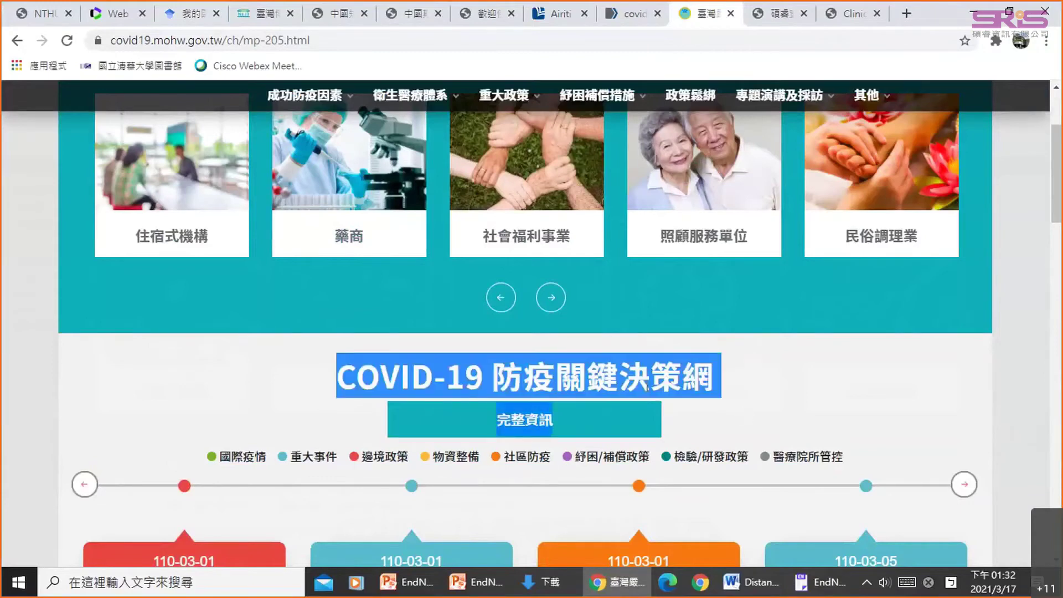
right_click(714, 390)
click(720, 397)
mouse_move(637, 587)
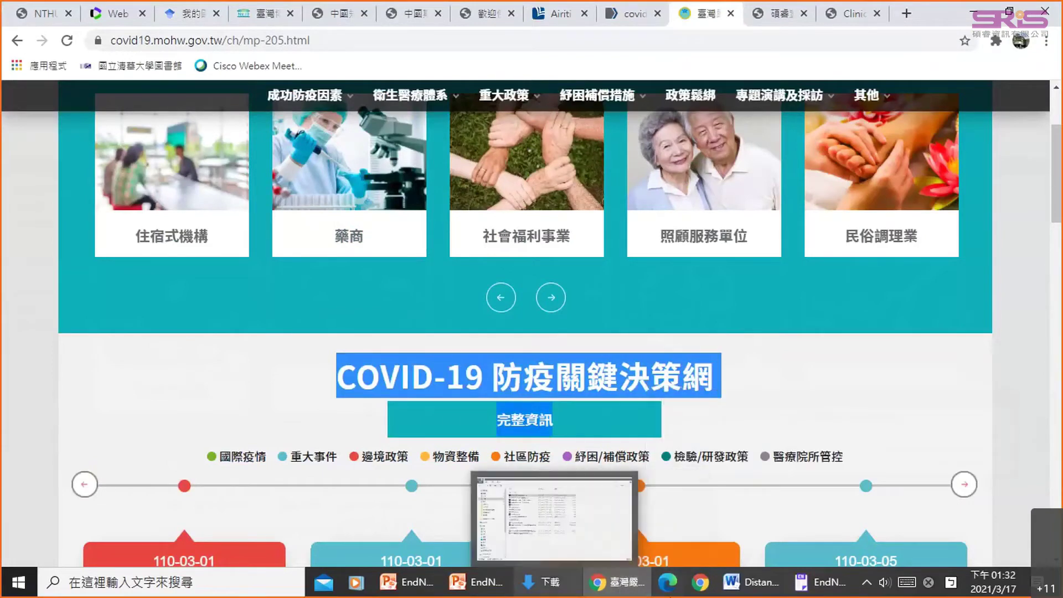
click(820, 581)
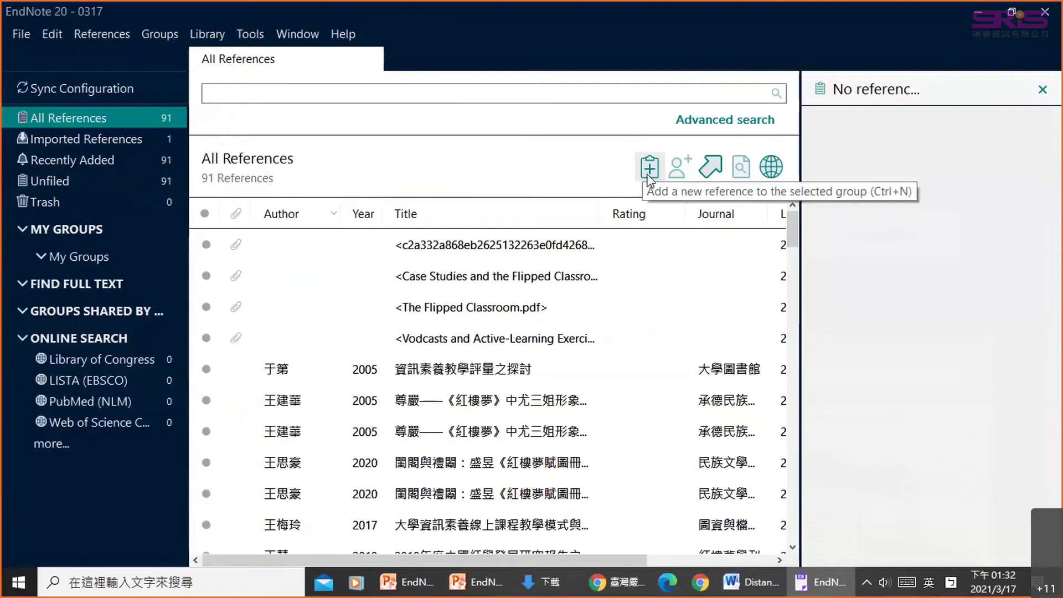
- Create a new reference and choose Web Page as its reference type
click(649, 176)
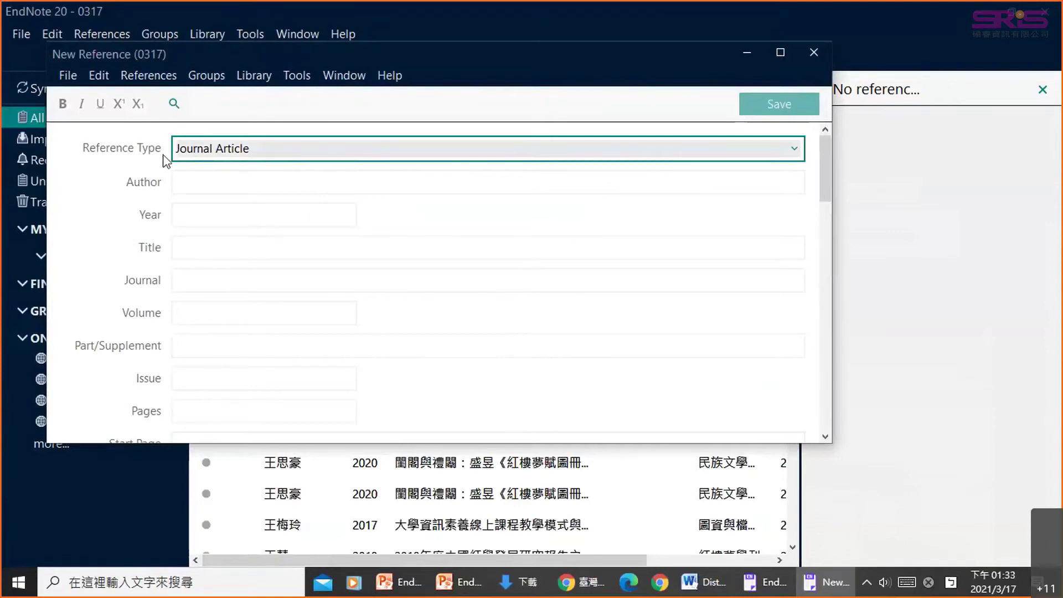
click(294, 150)
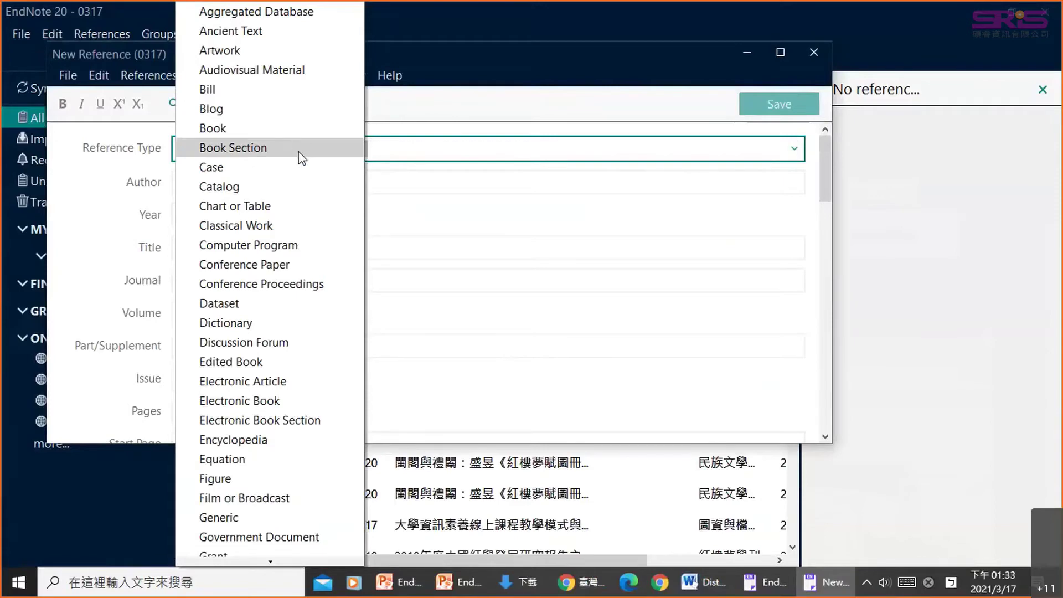
scroll(301, 193, down, 4)
scroll(293, 521, down, 3)
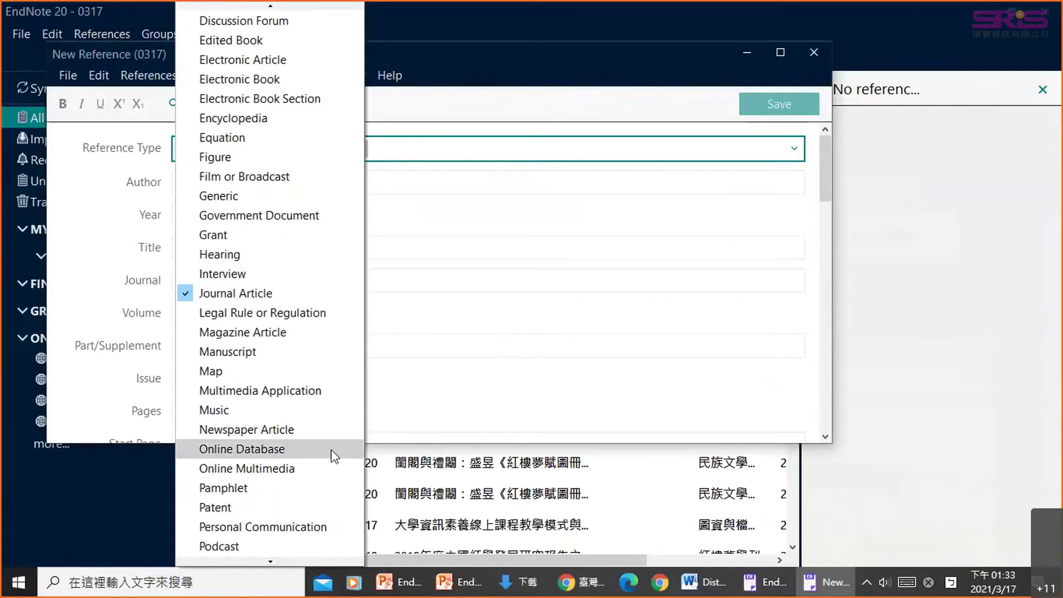
scroll(331, 451, down, 3)
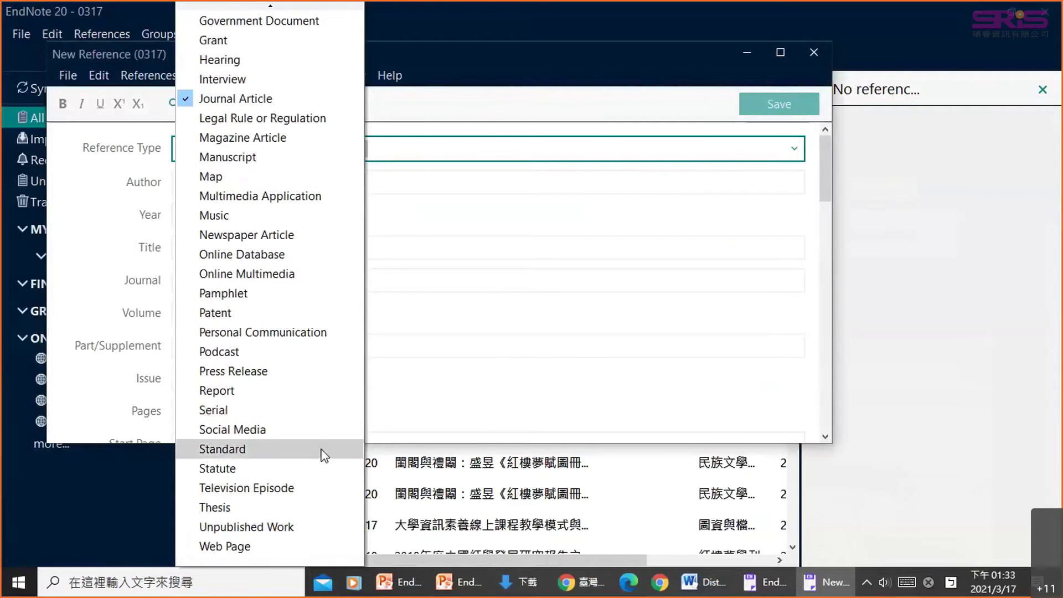
click(283, 546)
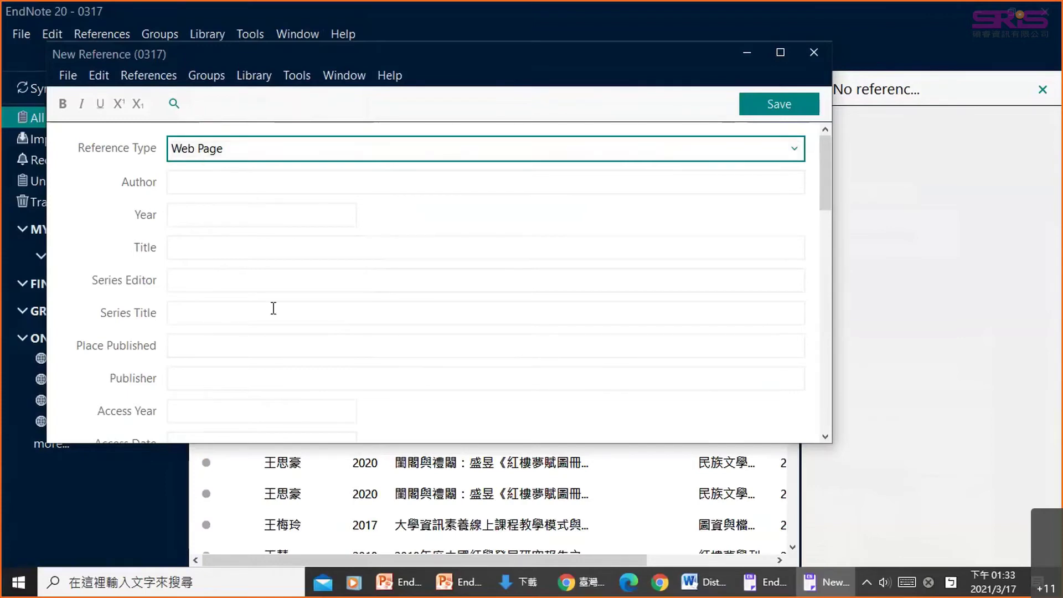
- Paste 'COVID-19 防疫關鍵決策網' as the title, removing the stray 完整資訊 text, and enter year 2021
click(241, 249)
key(ctrl+v)
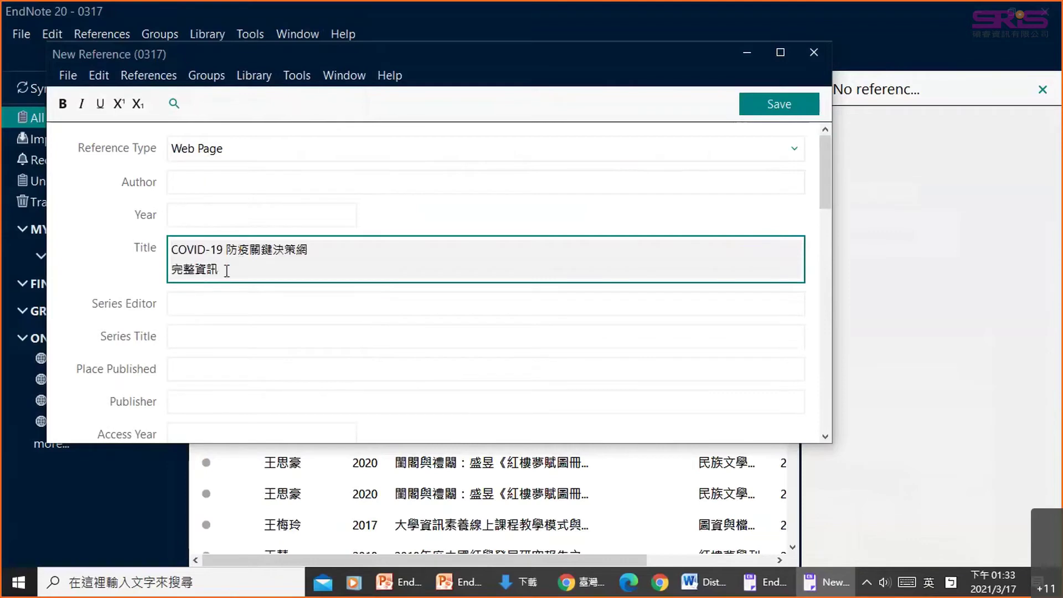
drag(224, 270, 157, 269)
key(BackSpace)
key(BackSpace)
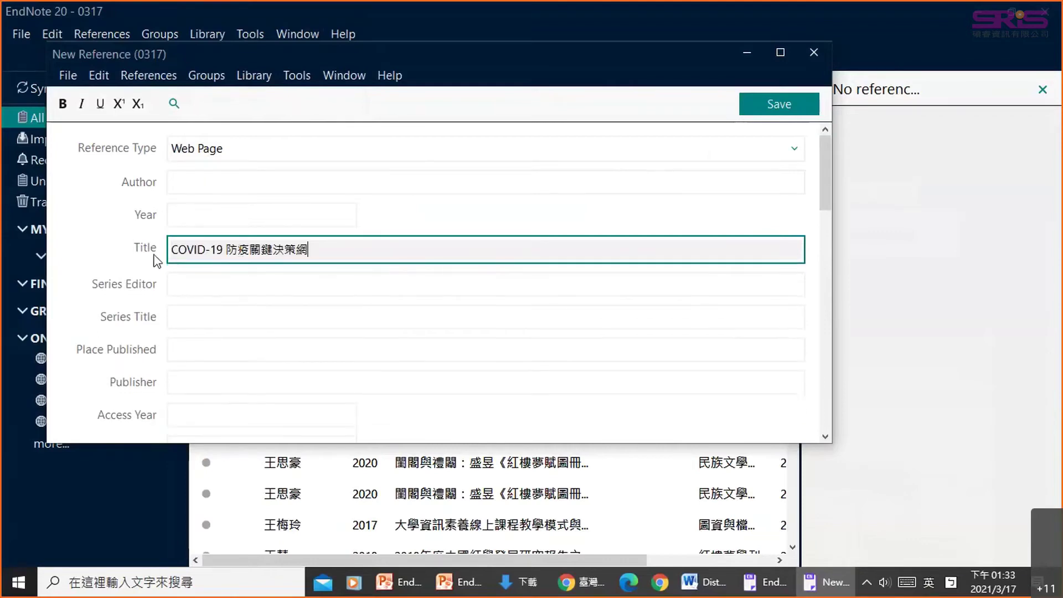
text(2021)
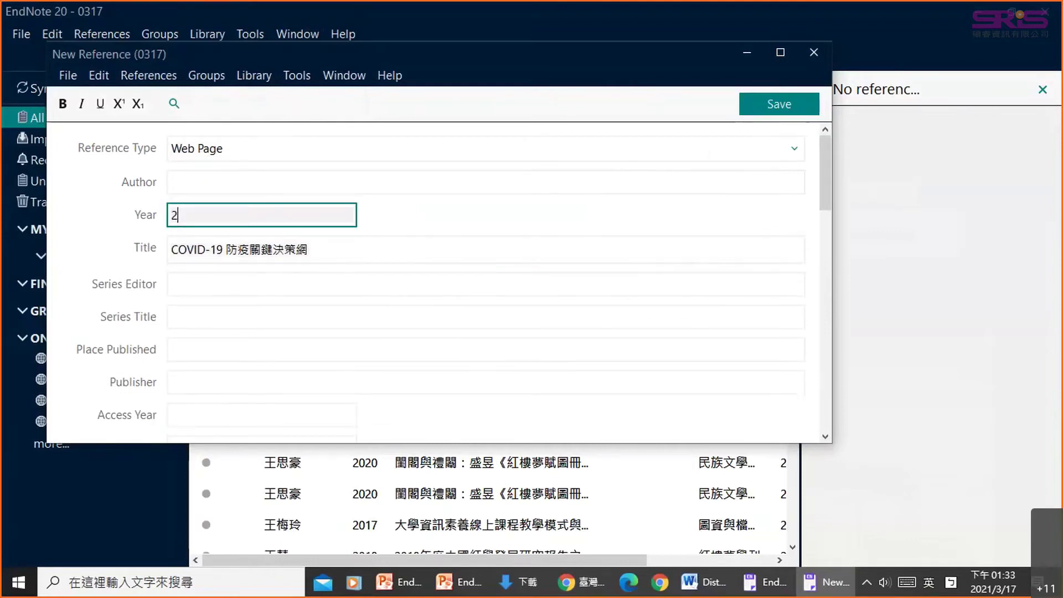
- Copy the full author list from Web page.txt on the Desktop
click(224, 189)
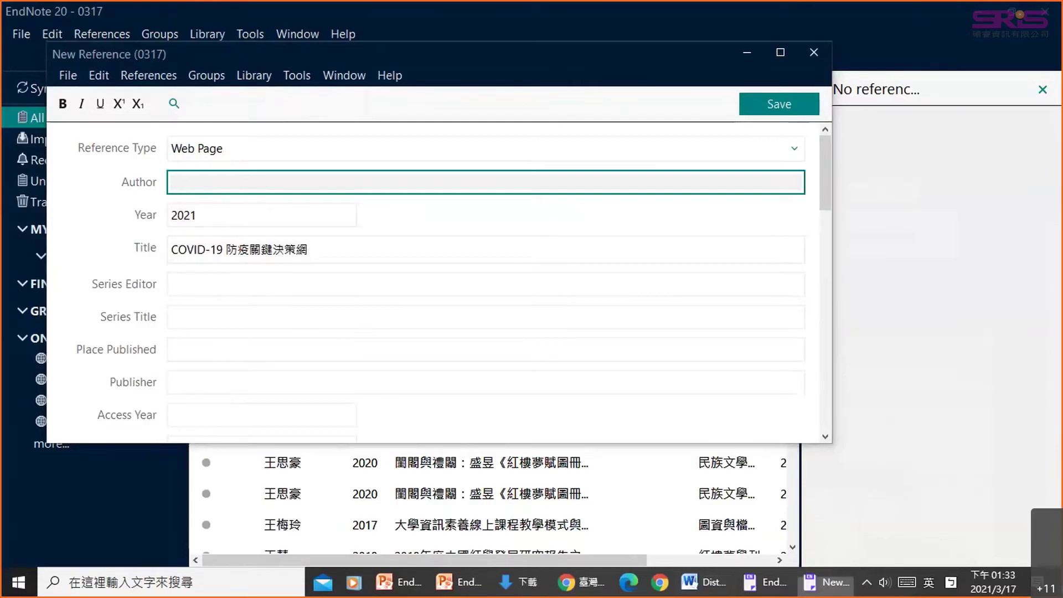
key(super+d)
double_click(262, 105)
key(ctrl+a)
right_click(176, 158)
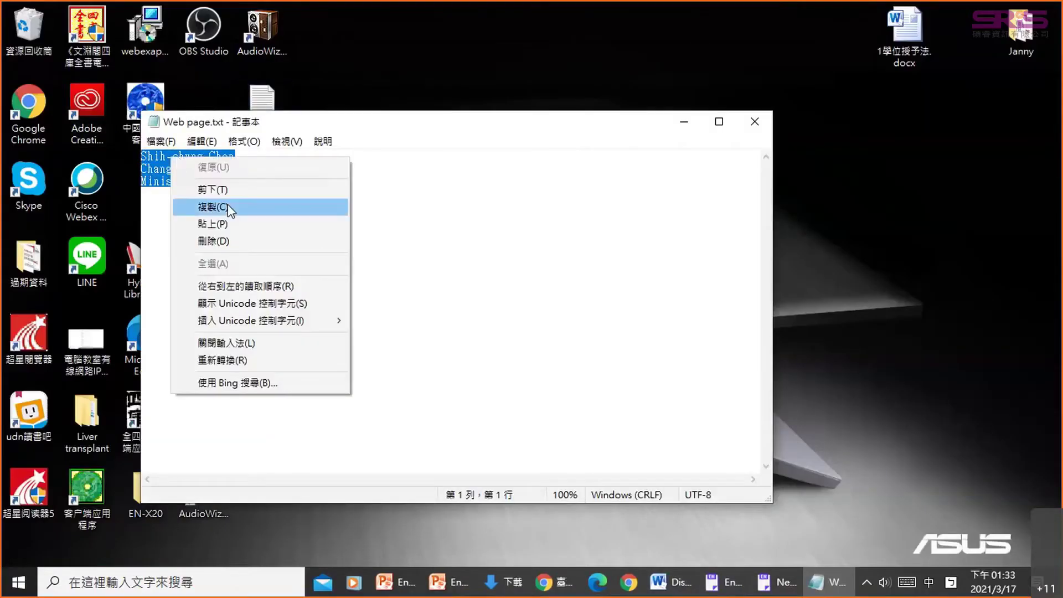
click(207, 207)
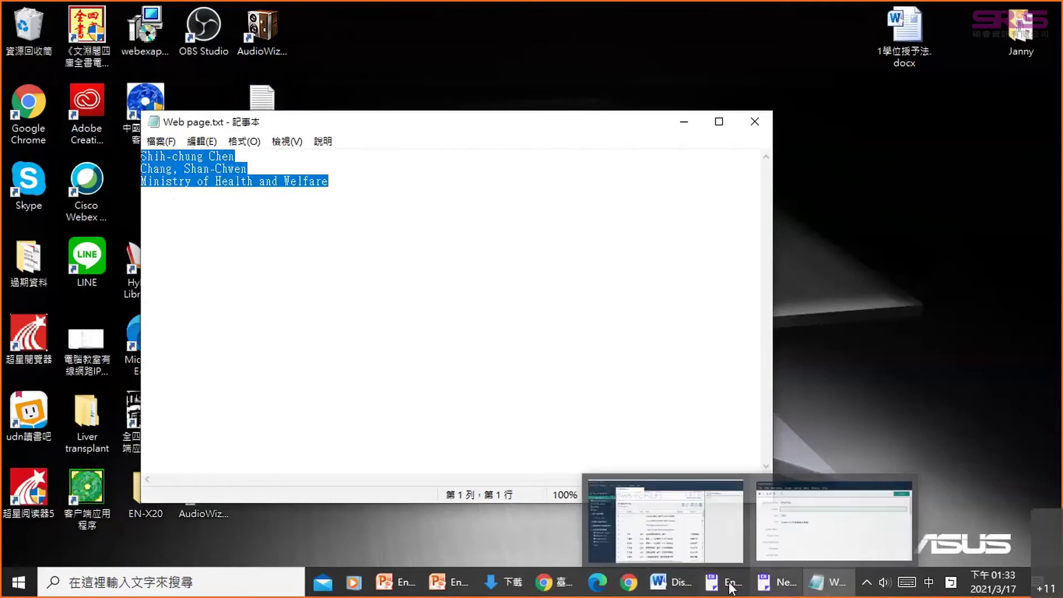
click(730, 584)
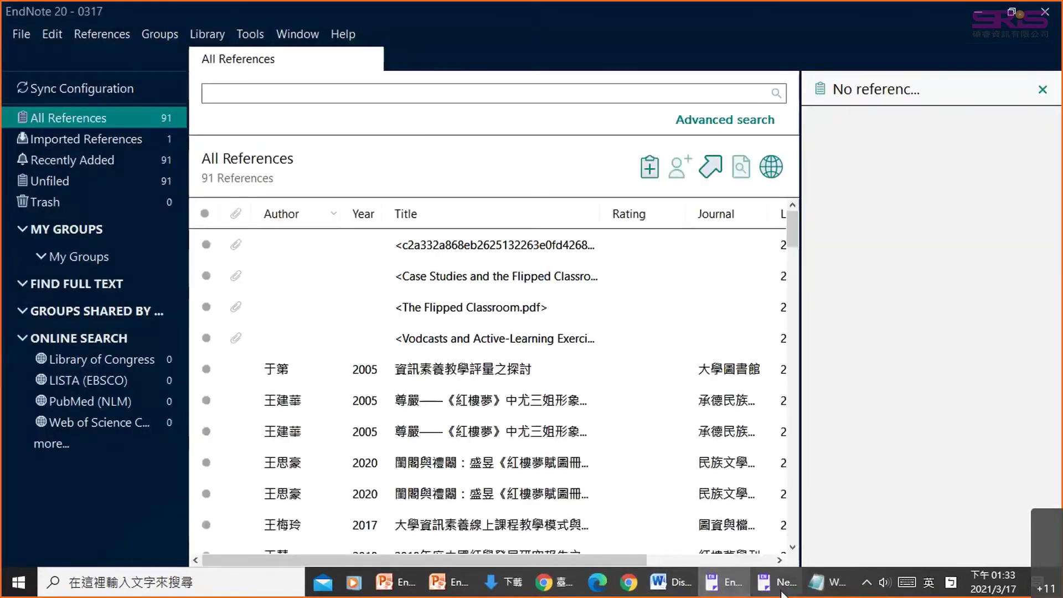
- Paste the three authors into the Author field and remove the stray blank line between them
click(780, 587)
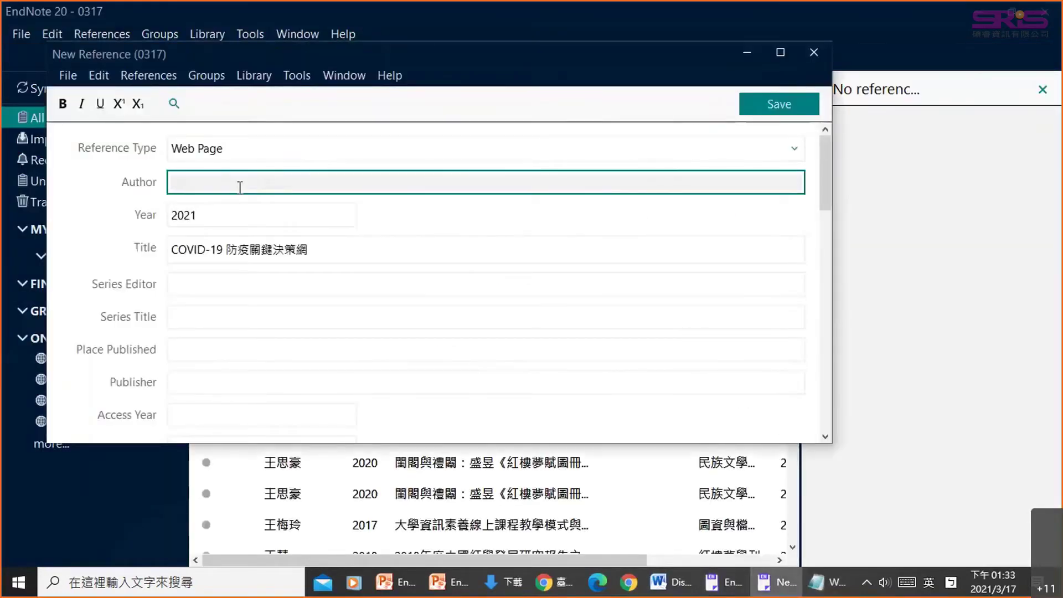
key(ctrl+v)
click(289, 183)
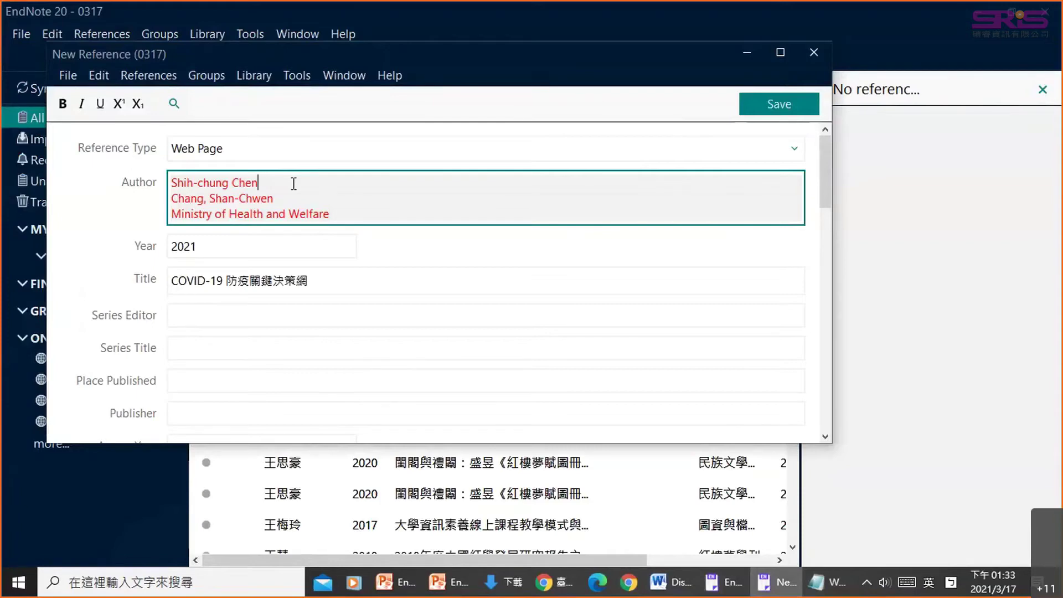
click(229, 181)
click(205, 200)
drag(206, 199, 276, 200)
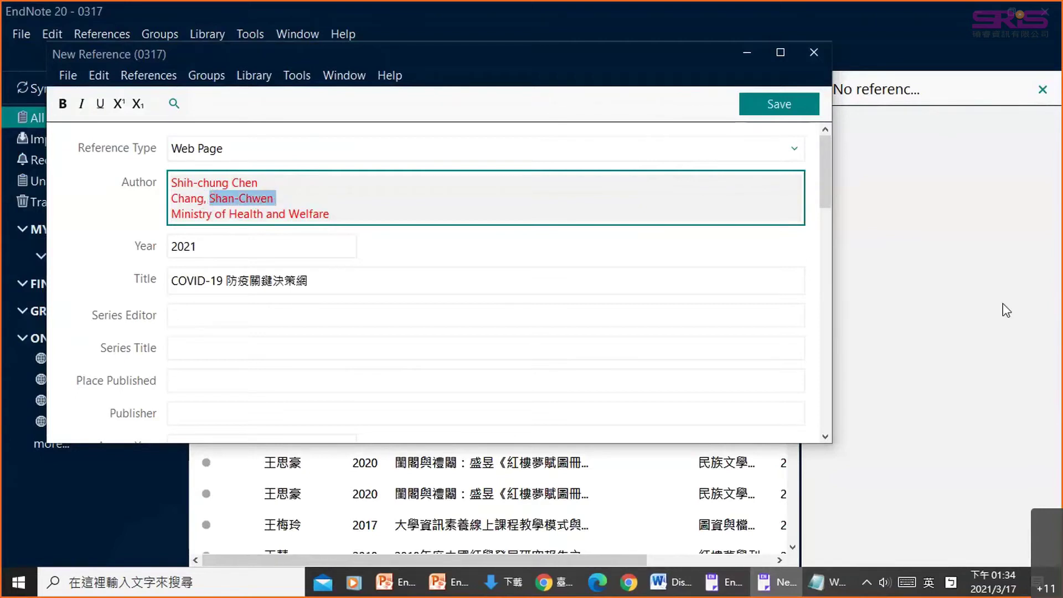
click(367, 199)
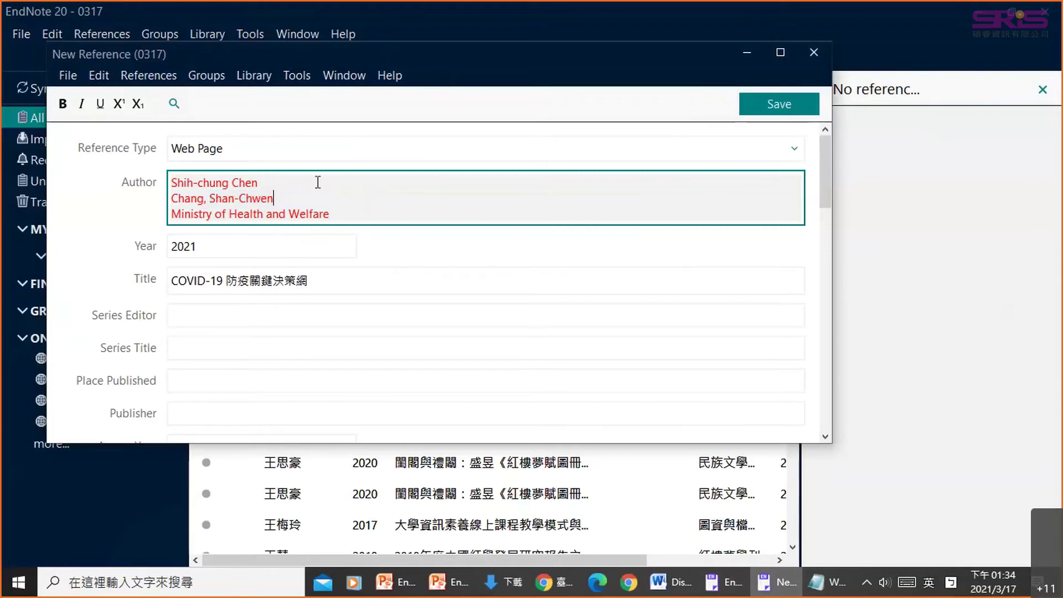
click(260, 183)
key(shift+Home)
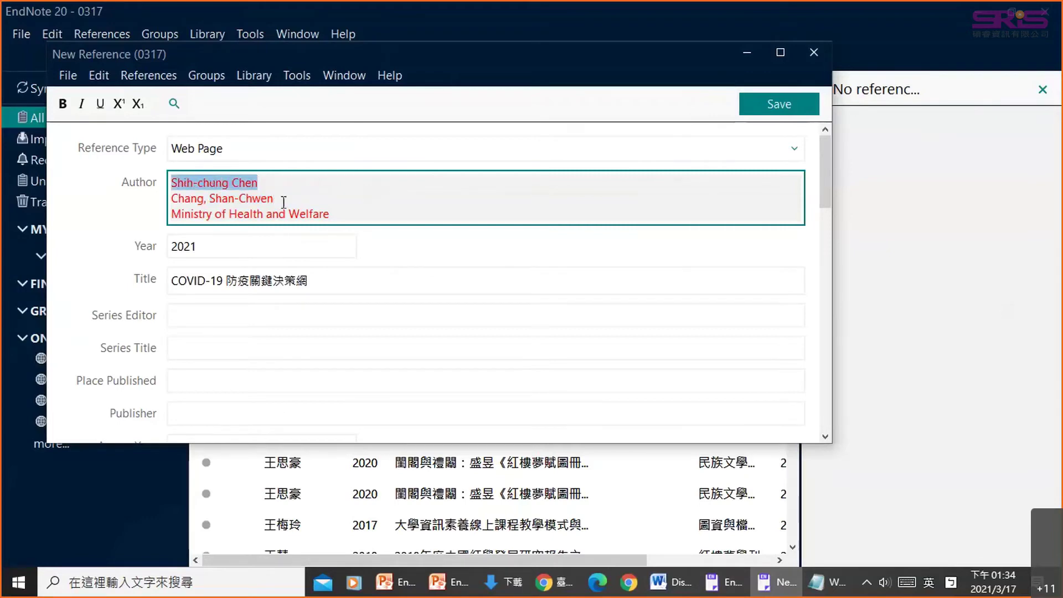
drag(272, 198, 172, 182)
click(271, 199)
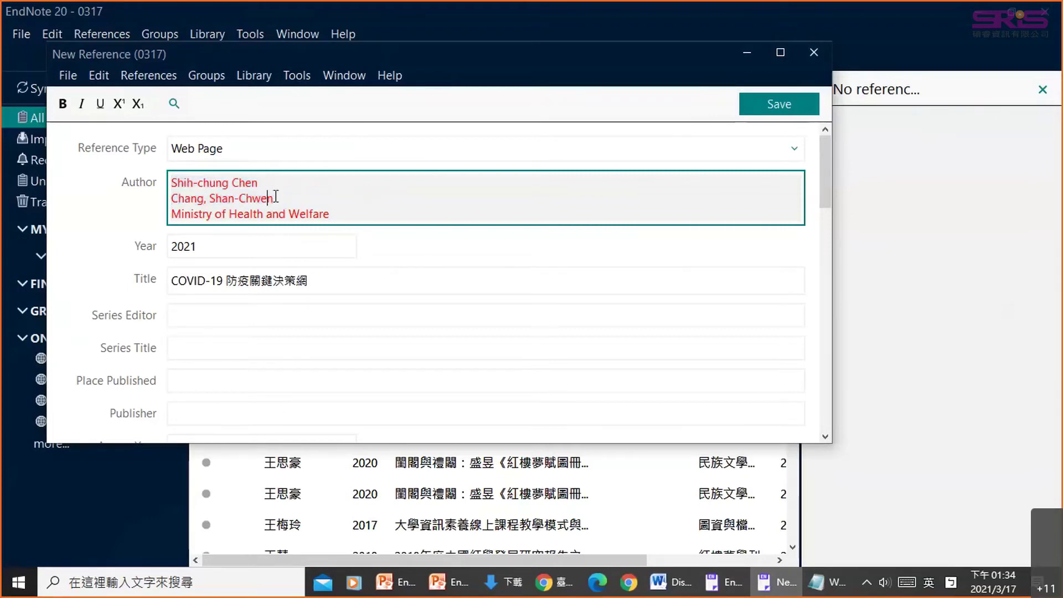
click(265, 185)
key(Return)
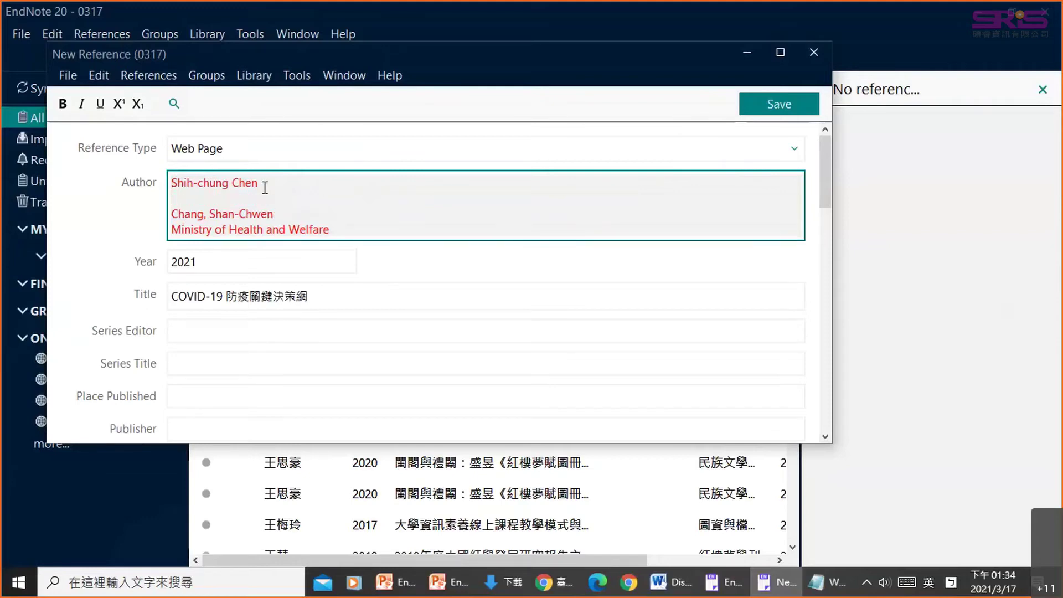
key(BackSpace)
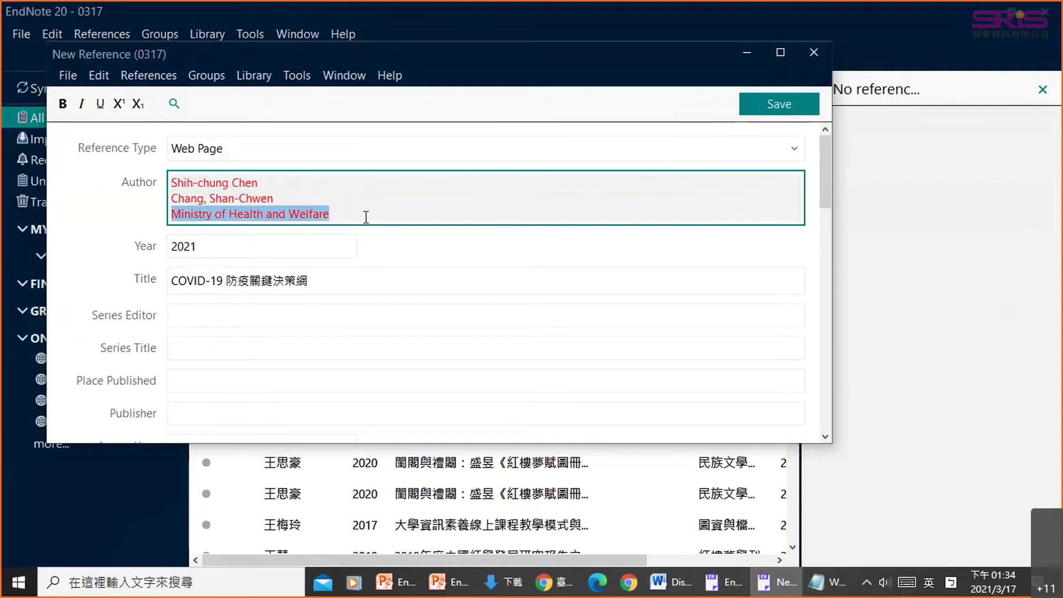
click(364, 214)
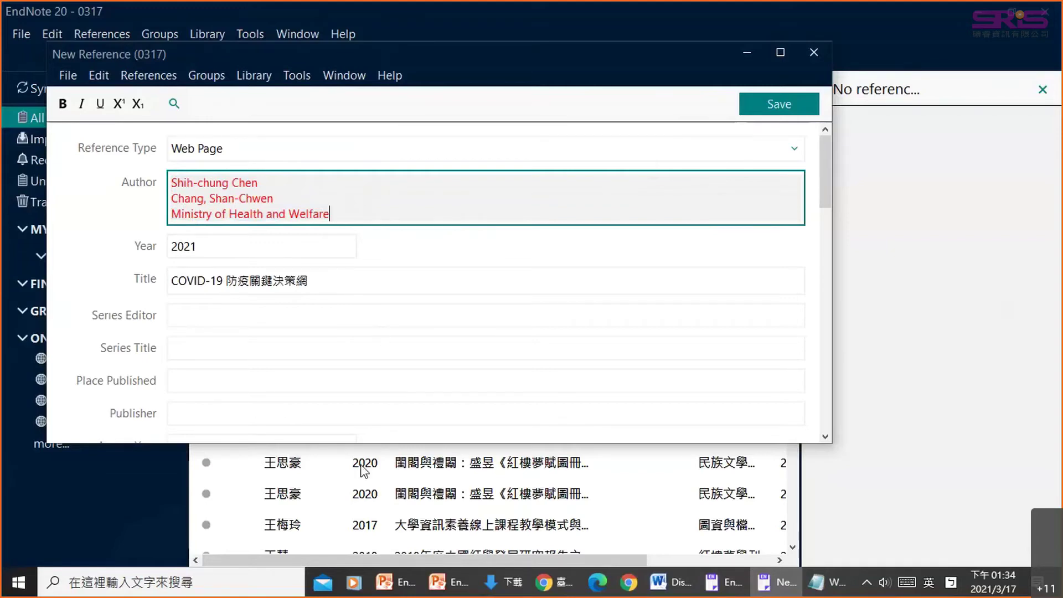
- Move through the Publisher and Access Year fields down to the URL field
click(367, 406)
scroll(367, 404, down, 3)
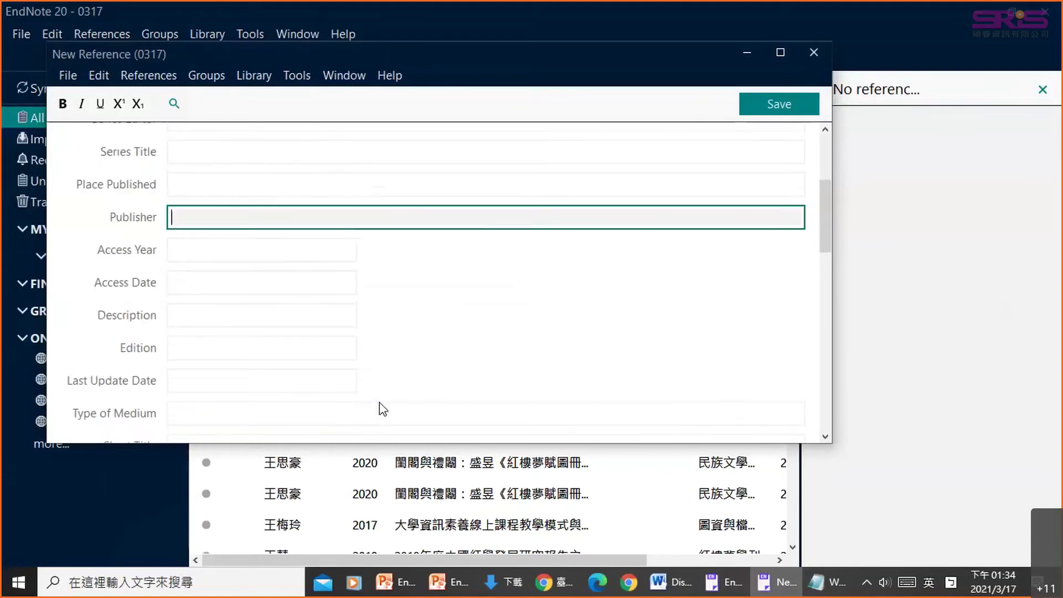
click(197, 252)
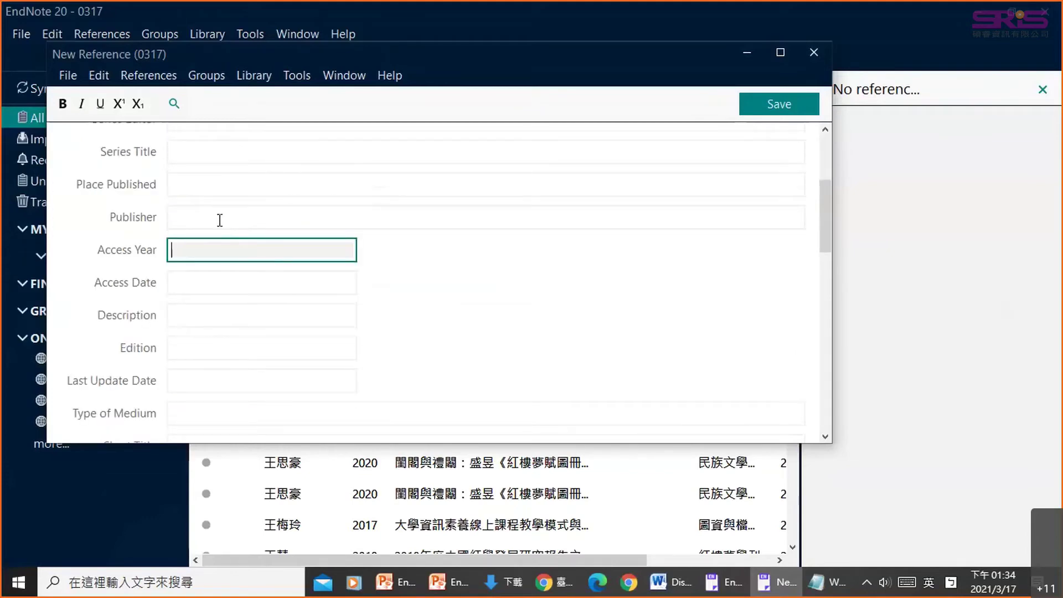
scroll(375, 268, down, 7)
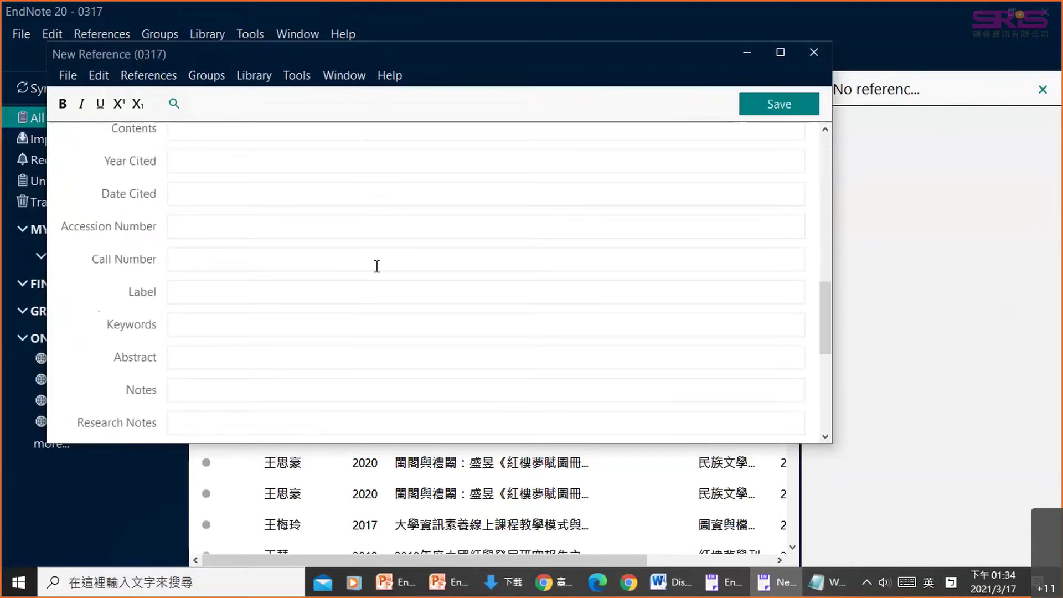
scroll(375, 266, up, 1)
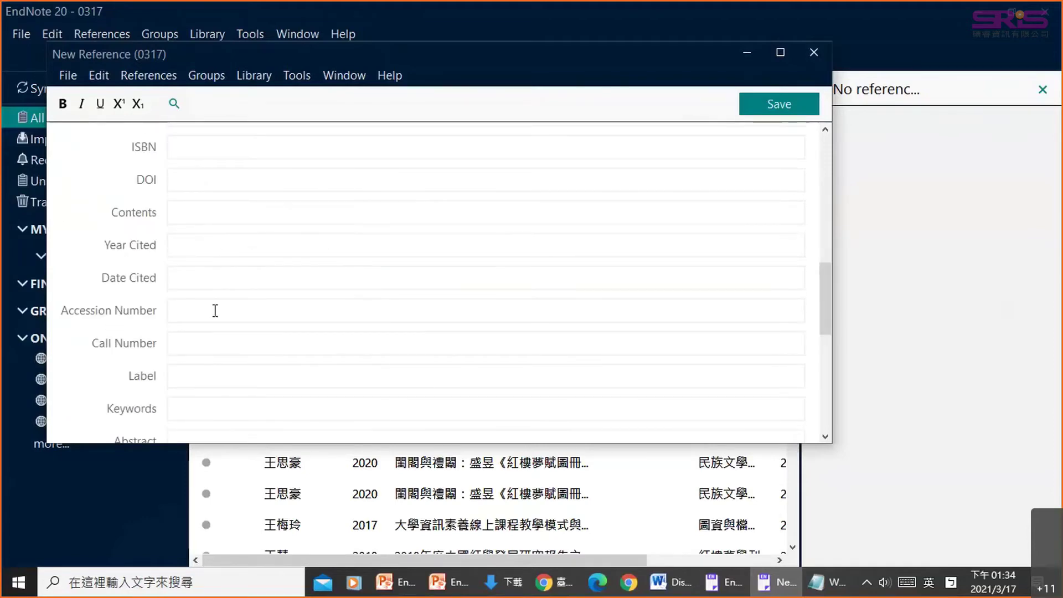
scroll(278, 313, down, 4)
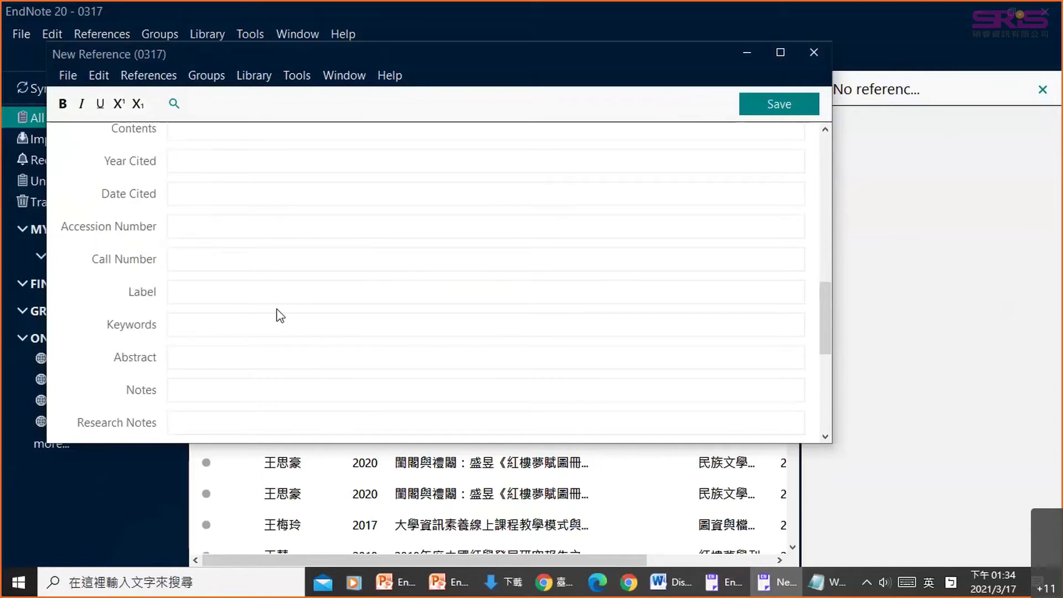
scroll(256, 279, down, 1)
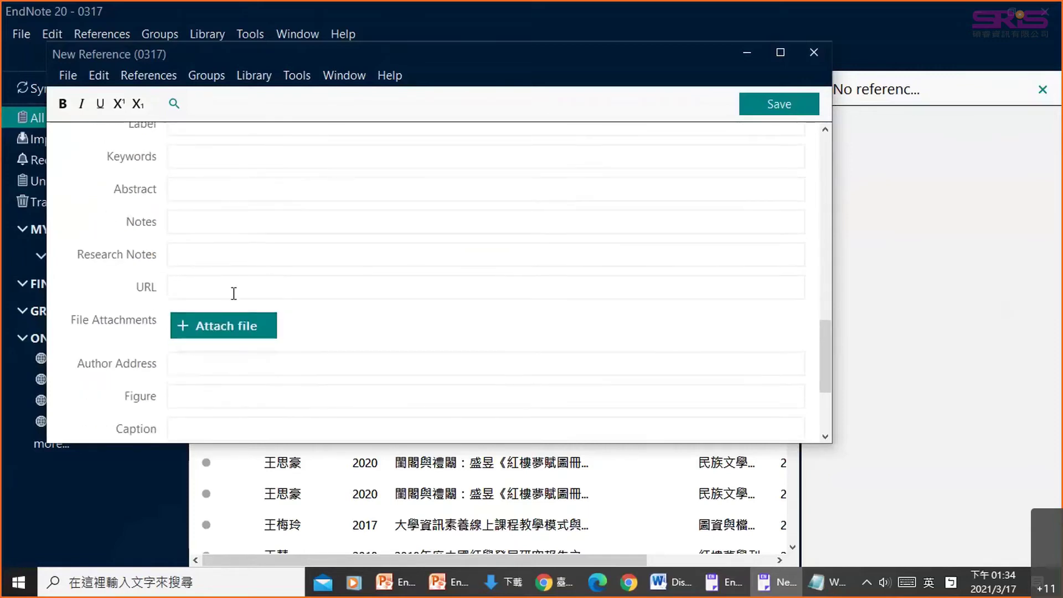
click(232, 289)
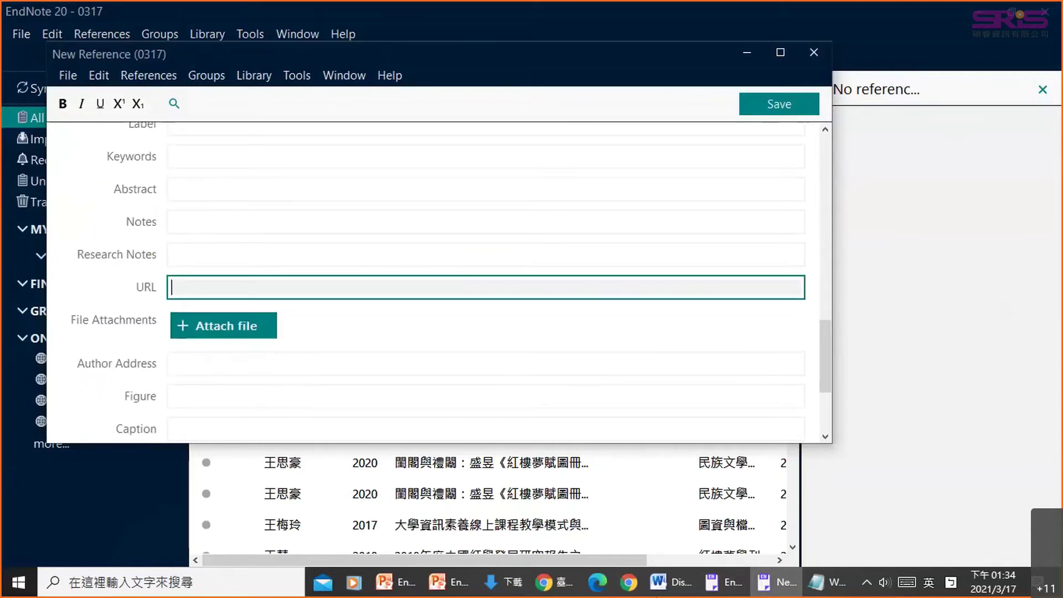
click(562, 583)
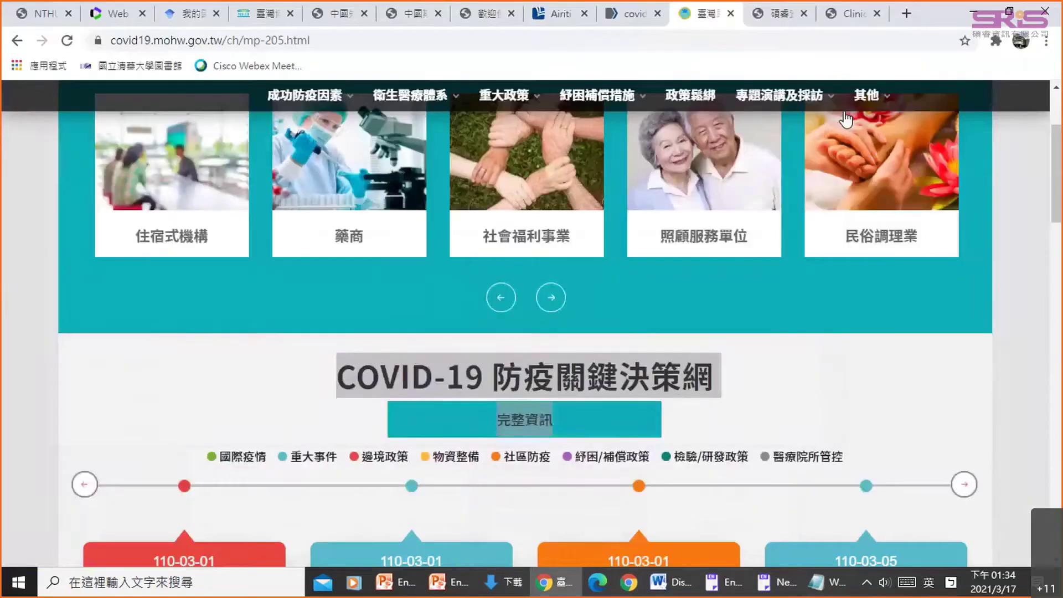
click(355, 40)
right_click(287, 43)
click(327, 127)
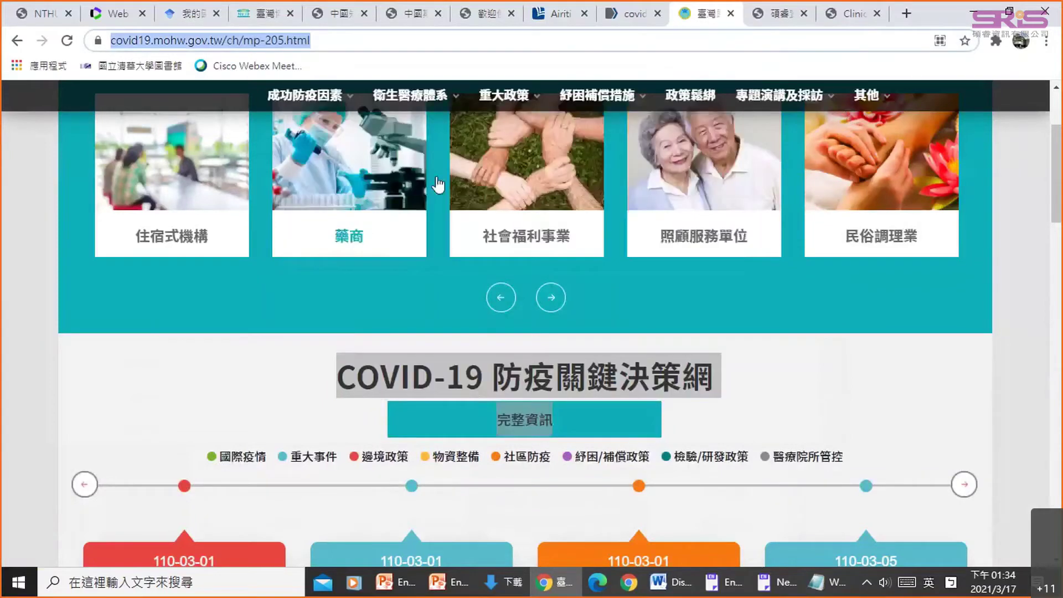
click(785, 588)
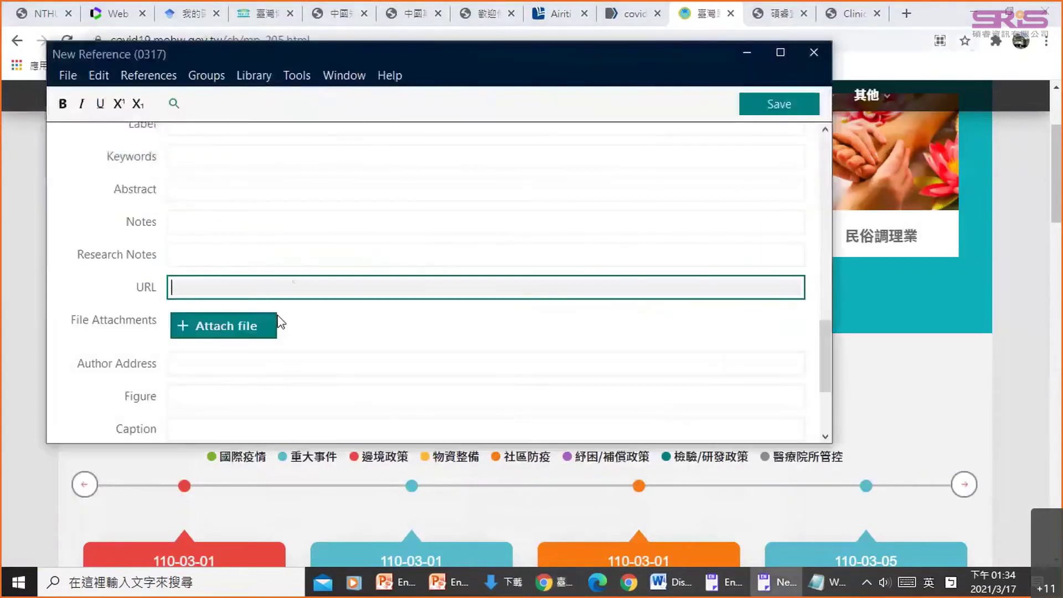
right_click(292, 287)
click(367, 349)
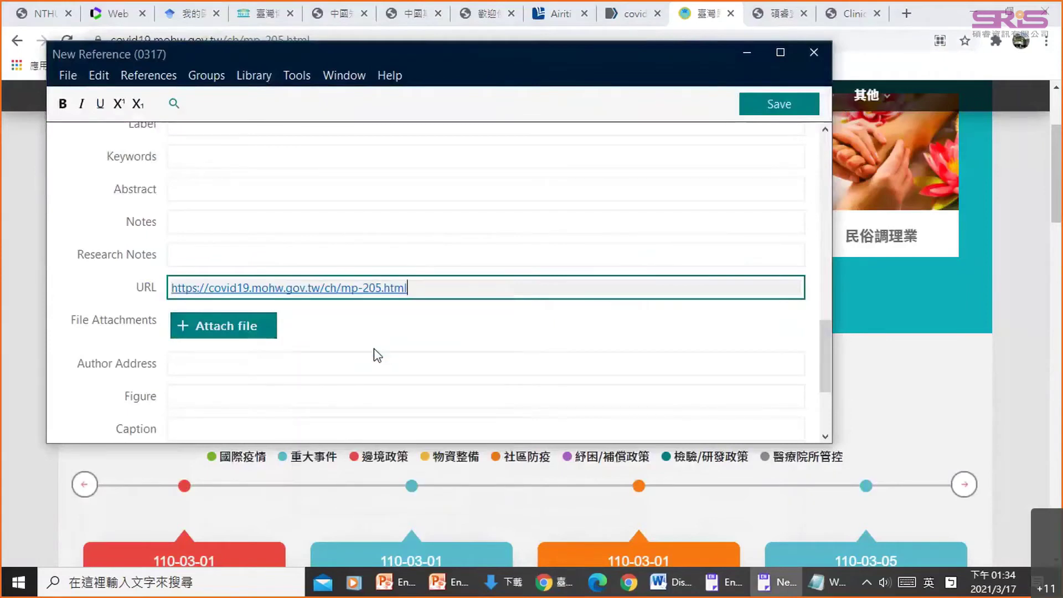
- Go back to the COVID-19 page in Chrome and bring up its context menu
click(987, 428)
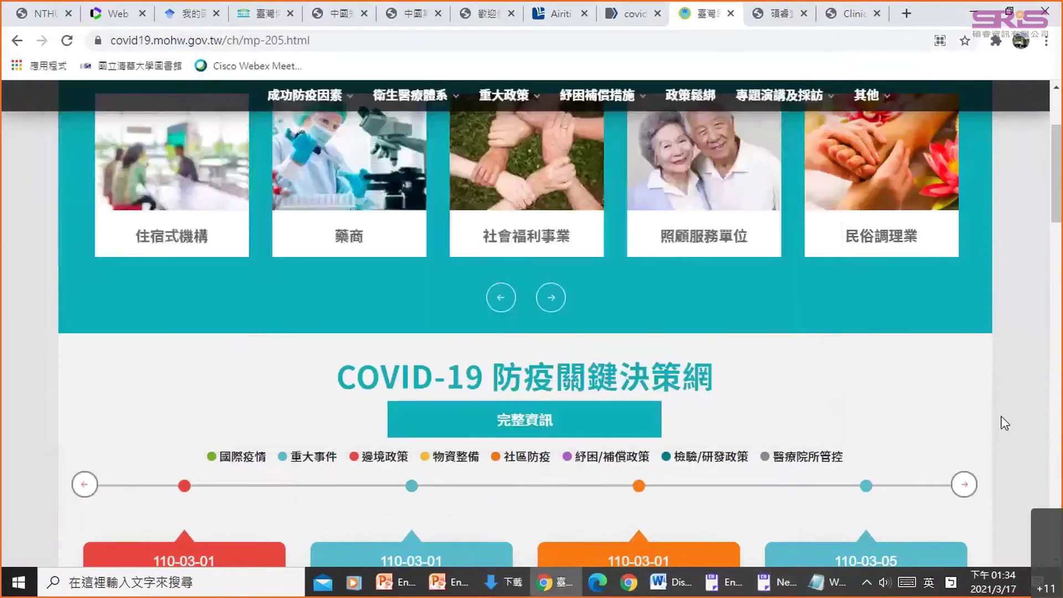
scroll(1000, 405, down, 5)
scroll(1003, 400, up, 3)
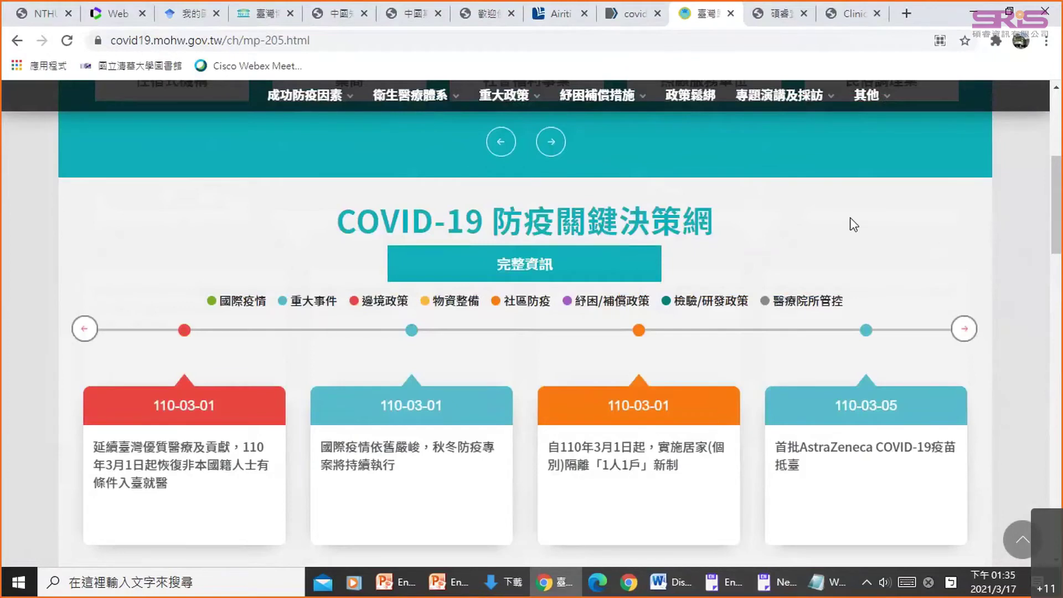
right_click(819, 222)
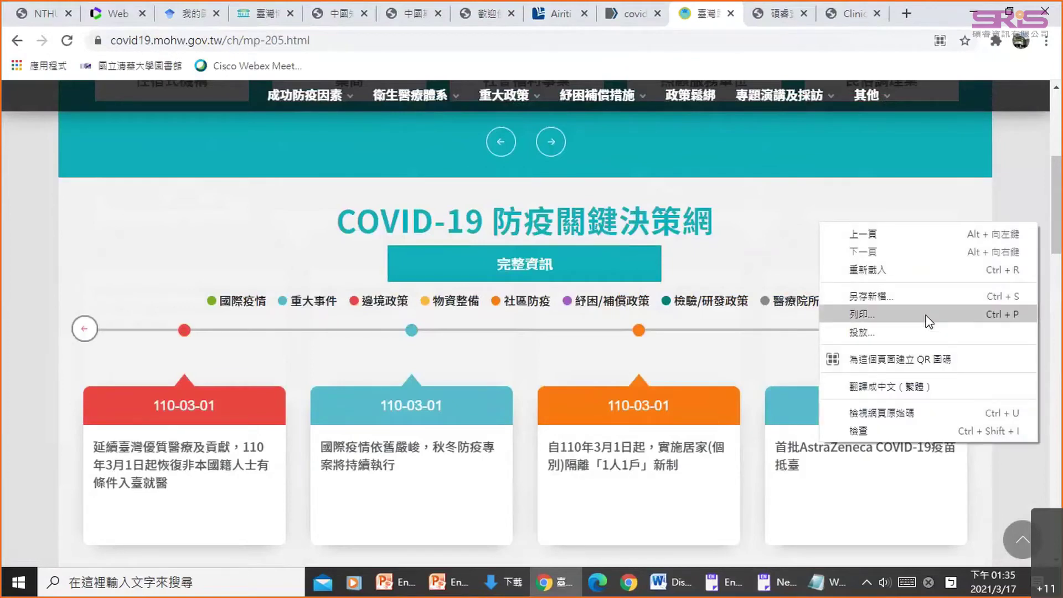
- Cancel an accidental cast, then print the page with destination 另存為 PDF
click(929, 332)
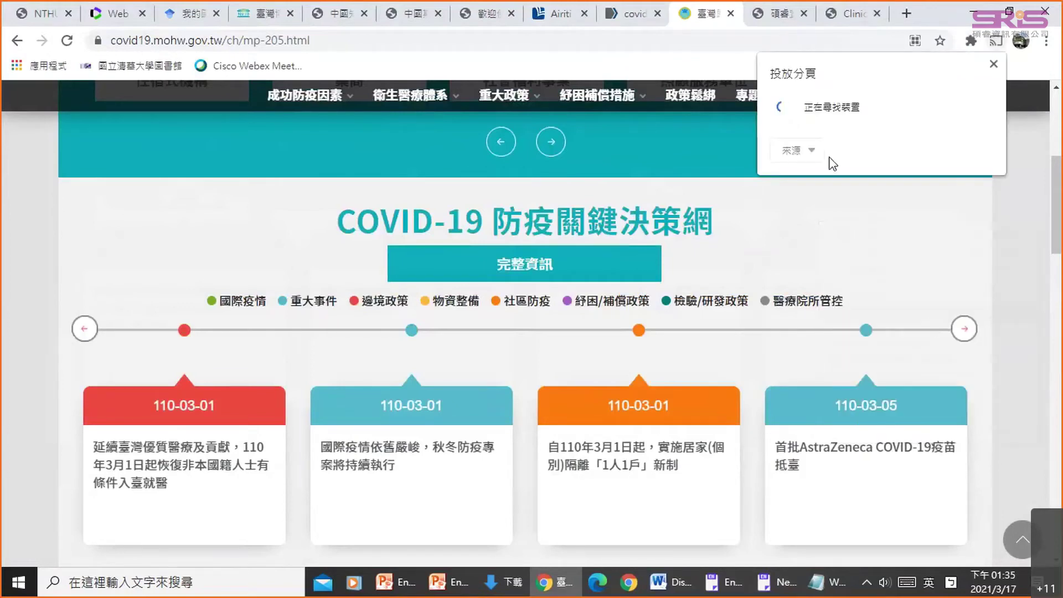
click(994, 64)
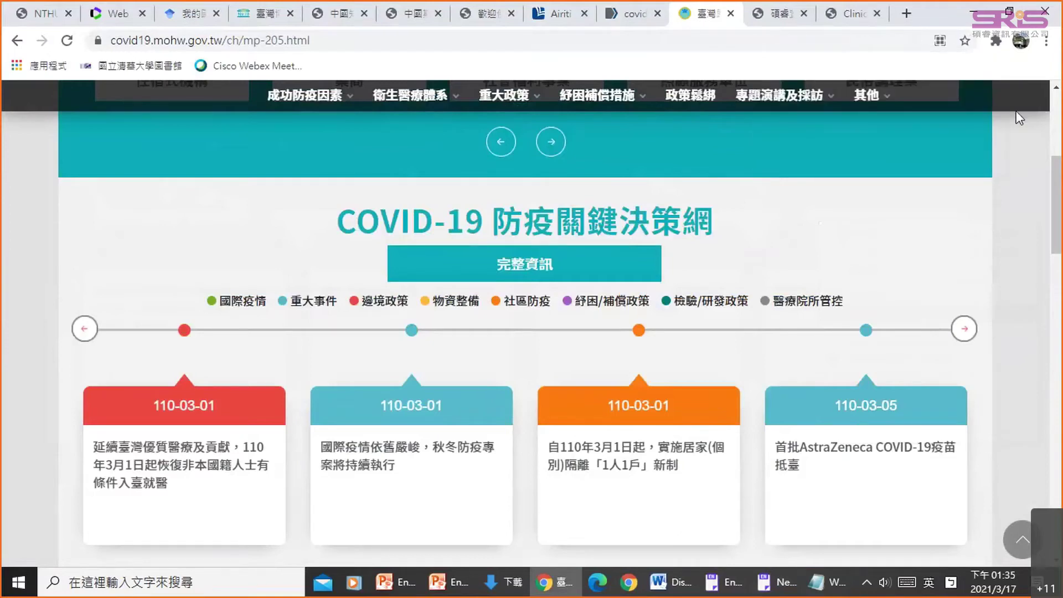
right_click(812, 194)
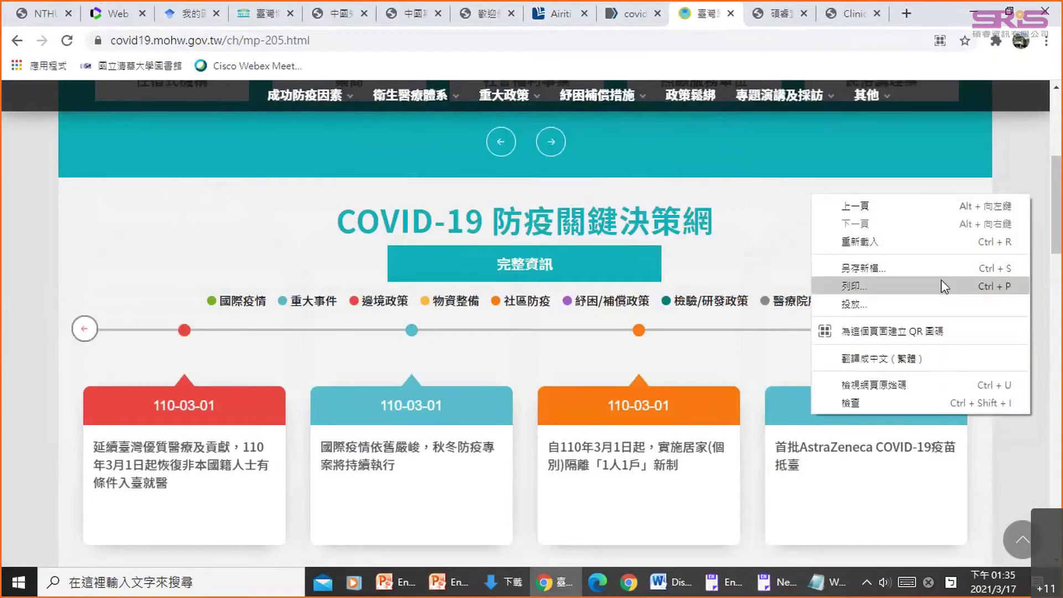
click(942, 286)
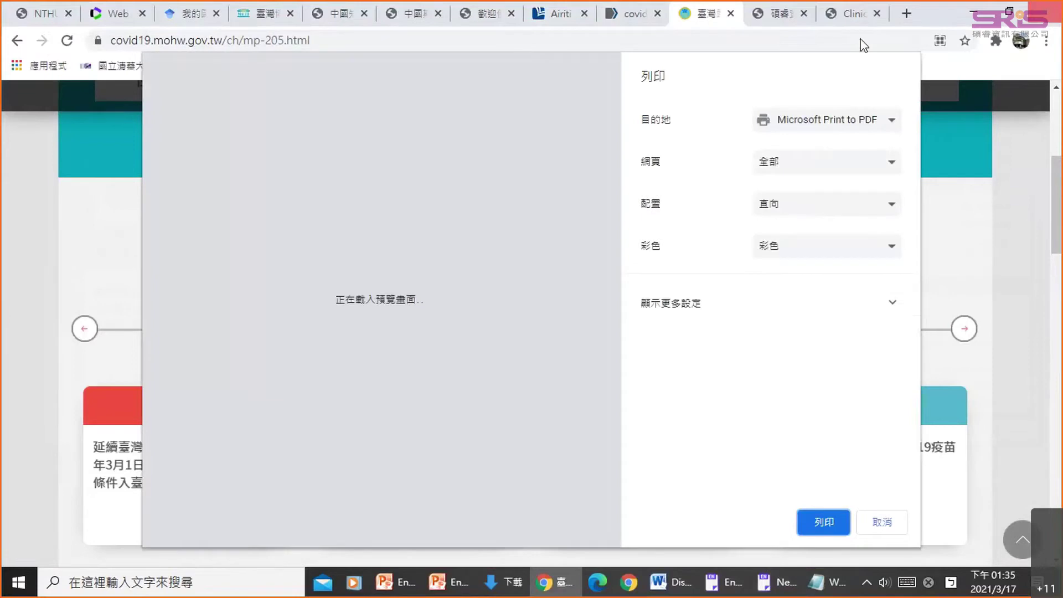
click(893, 126)
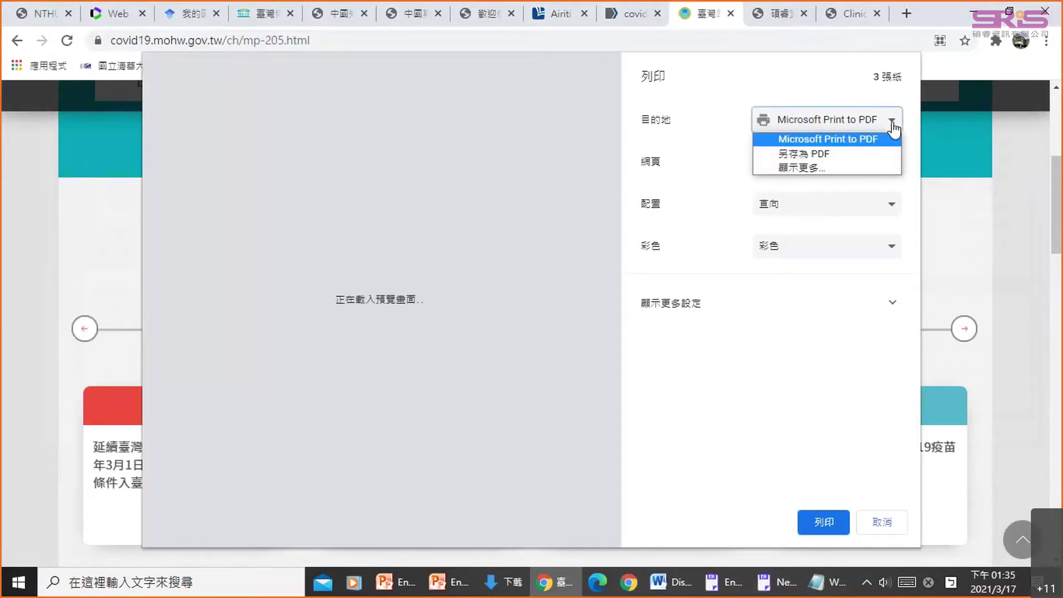
click(874, 153)
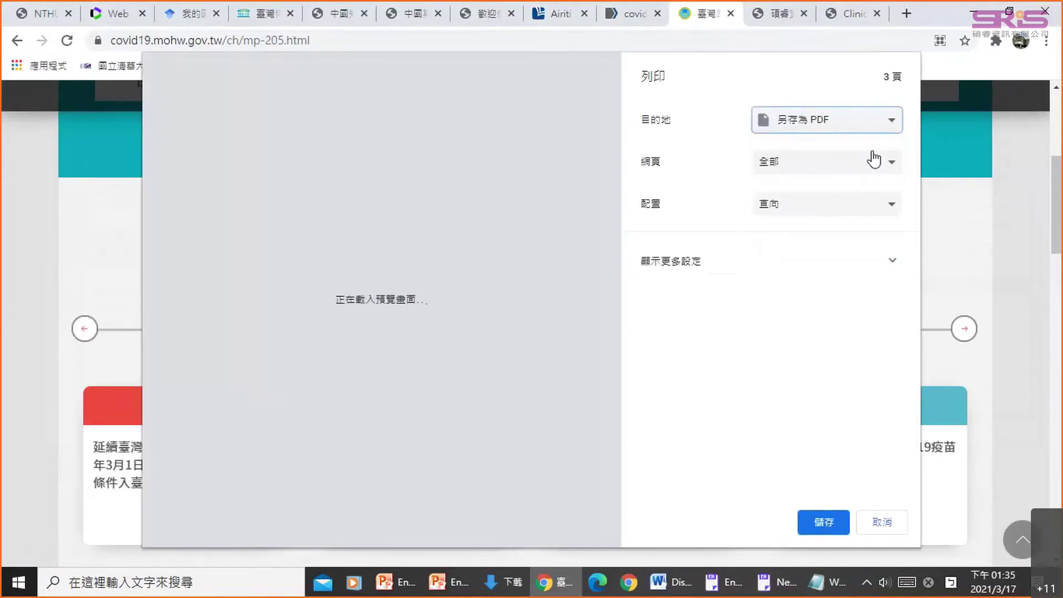
- Save the page PDF to the Desktop (桌面)
click(818, 520)
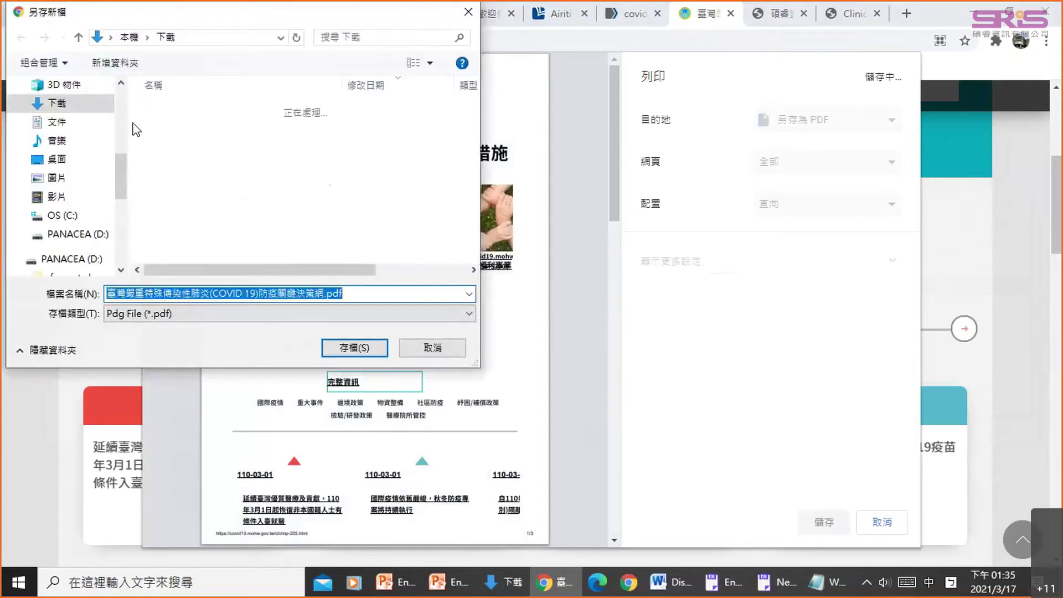
click(56, 159)
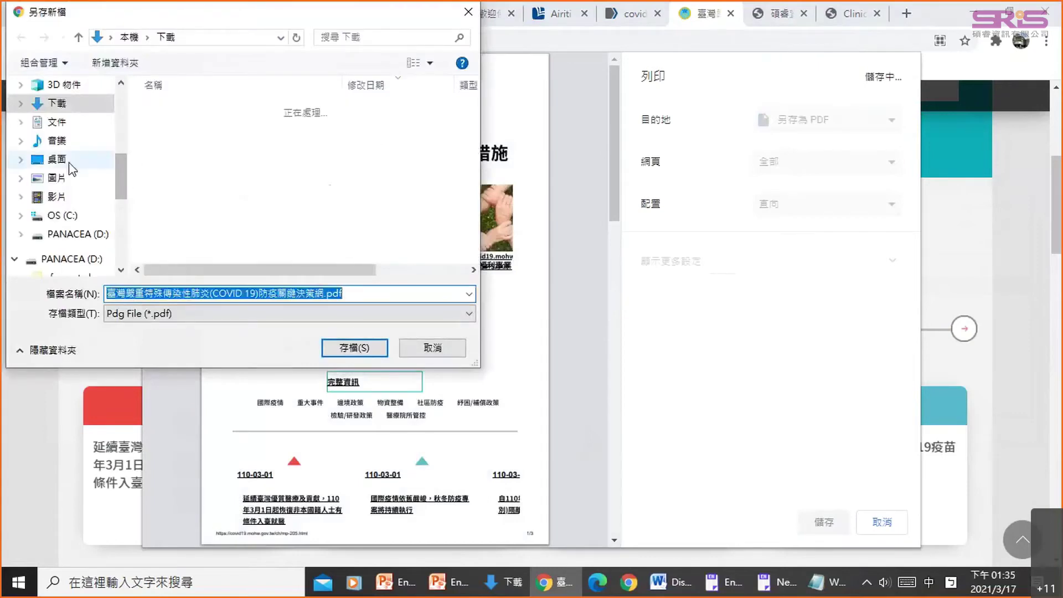
click(368, 347)
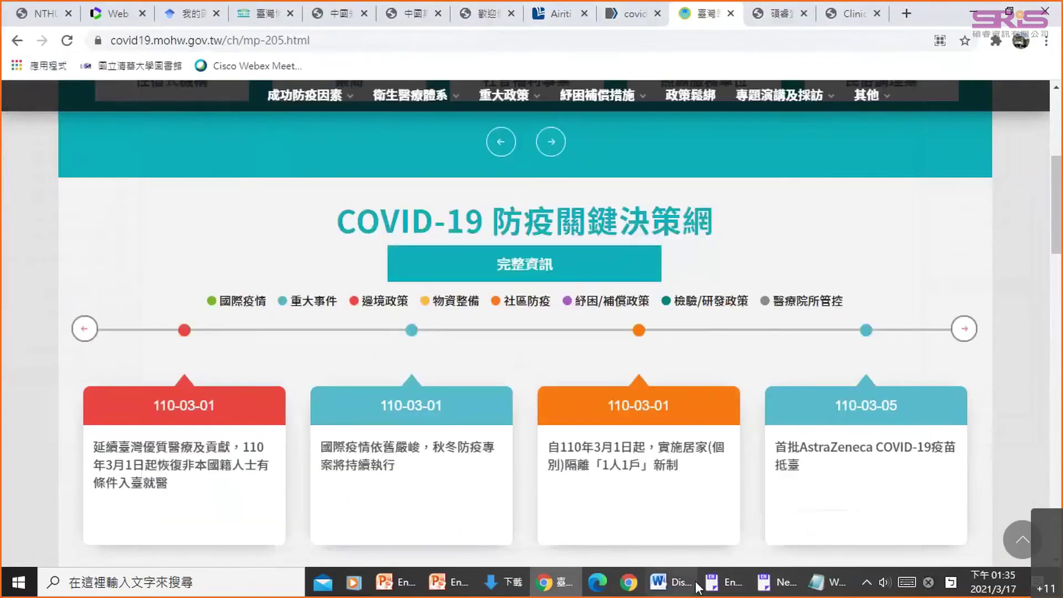
click(778, 582)
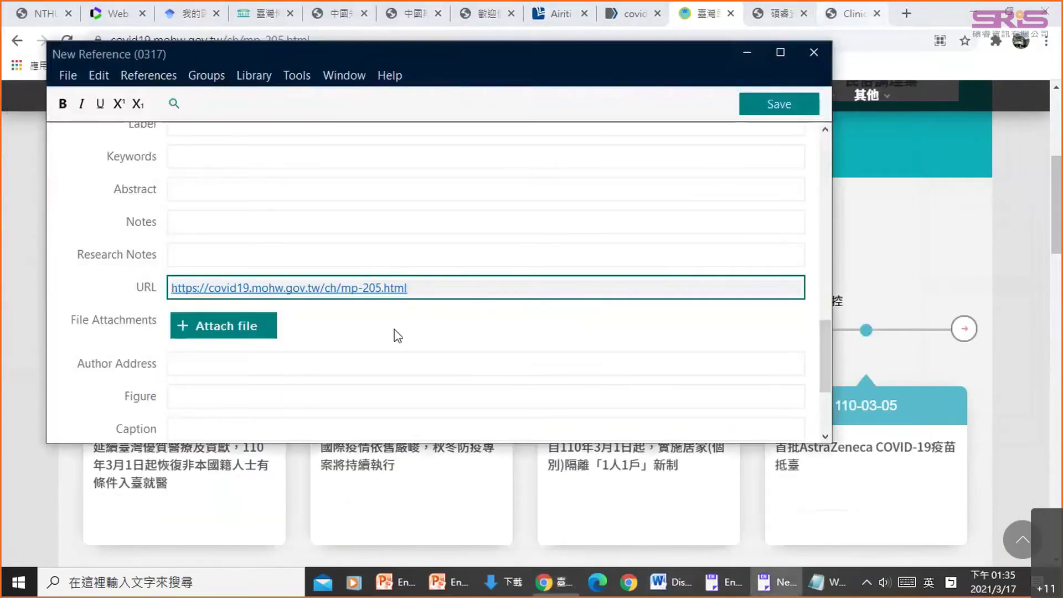
- Attach the Desktop COVID-19 防疫關鍵決策網 PDF and save the new Web Page reference
click(244, 325)
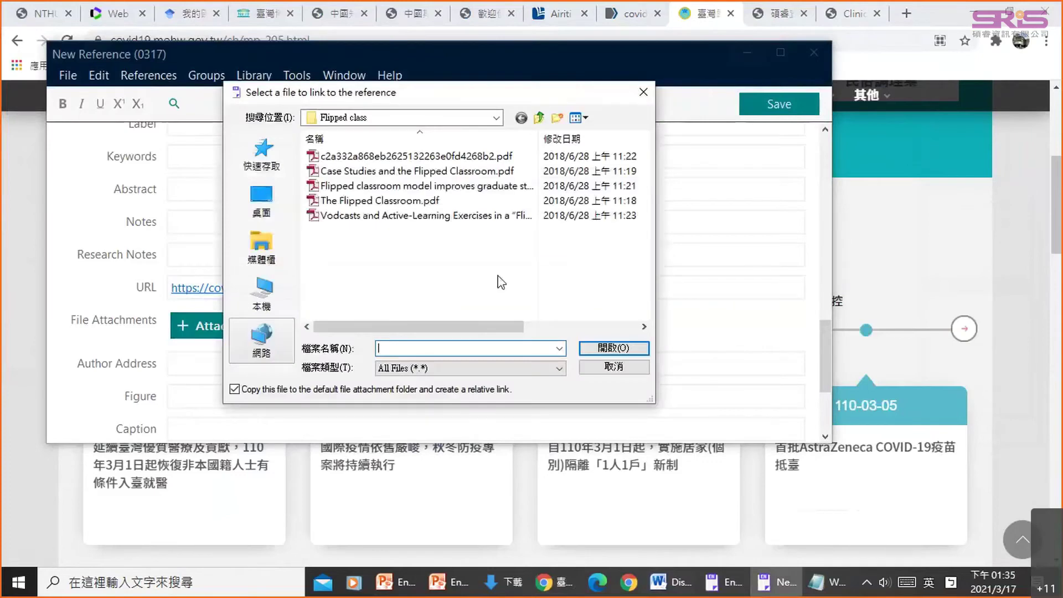
click(263, 202)
scroll(490, 247, down, 15)
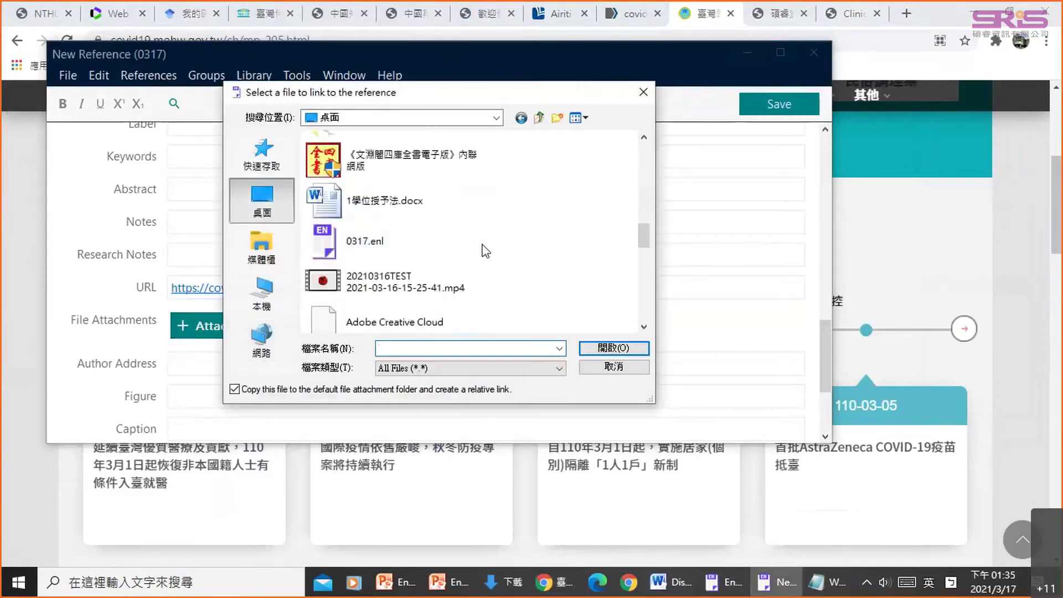
click(396, 333)
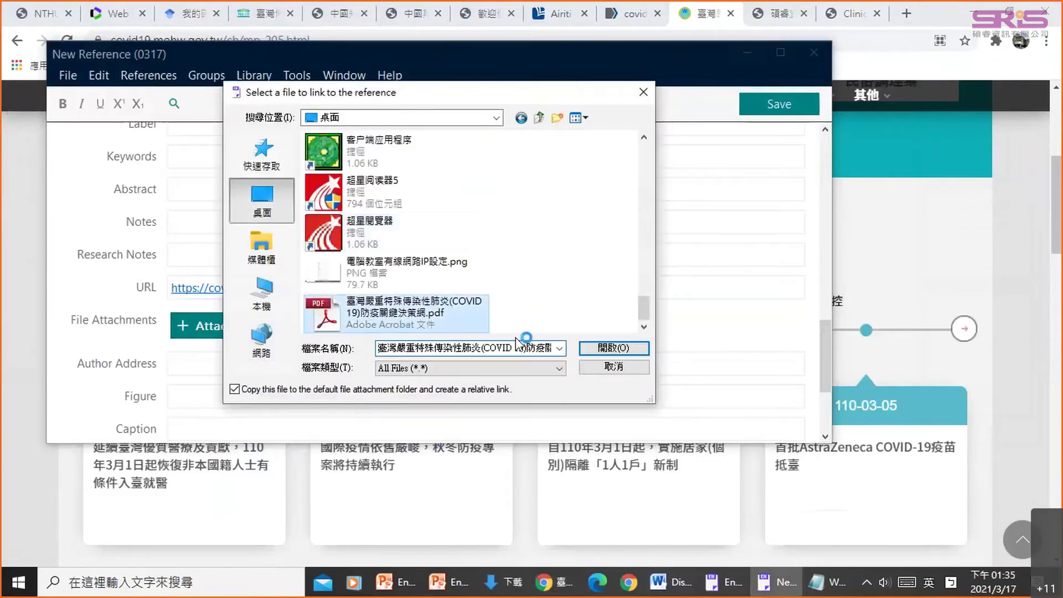
click(613, 349)
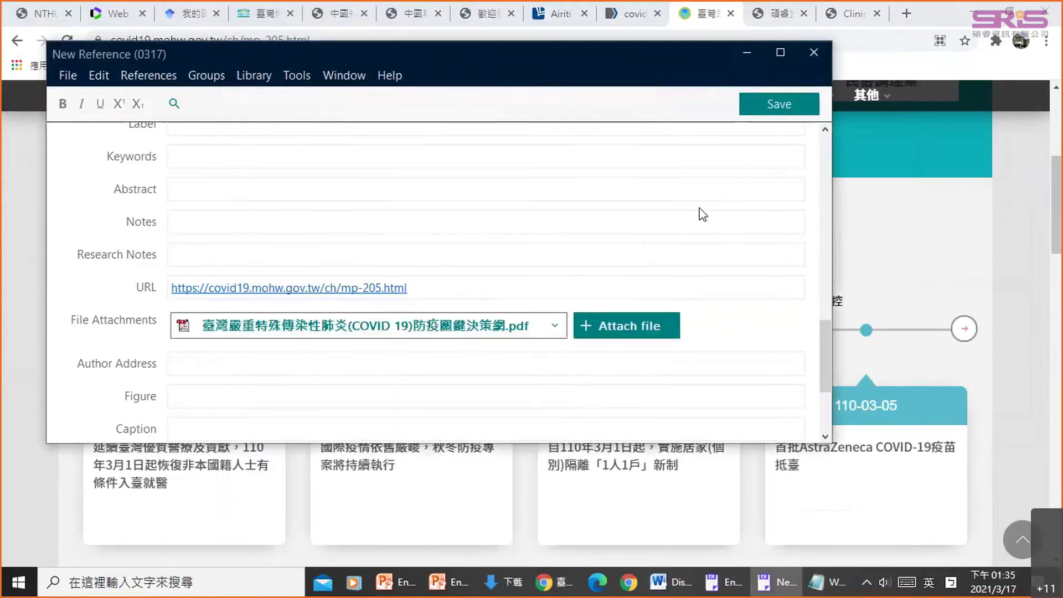
click(778, 104)
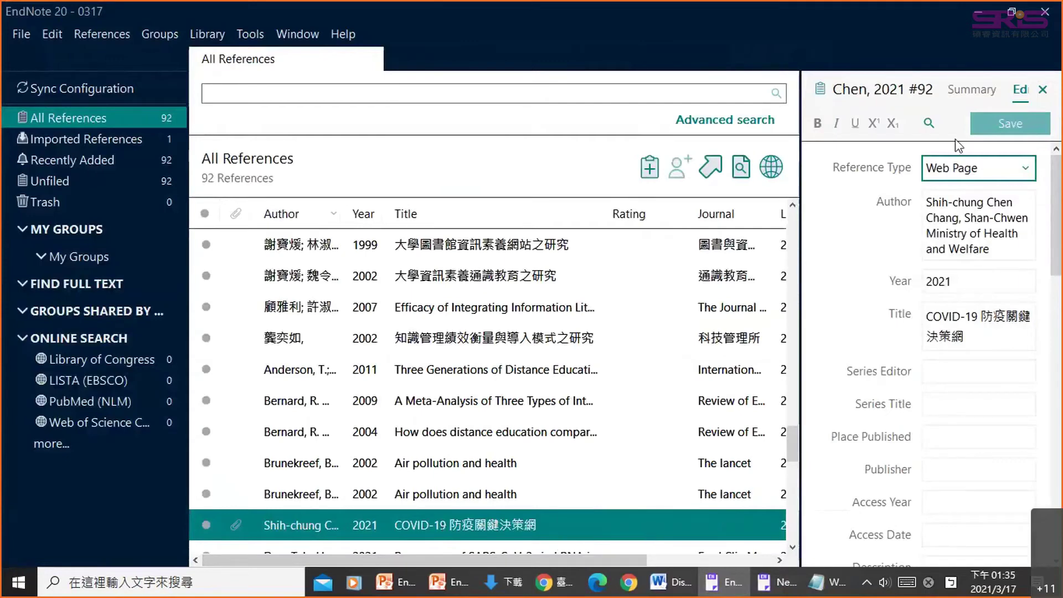
click(970, 89)
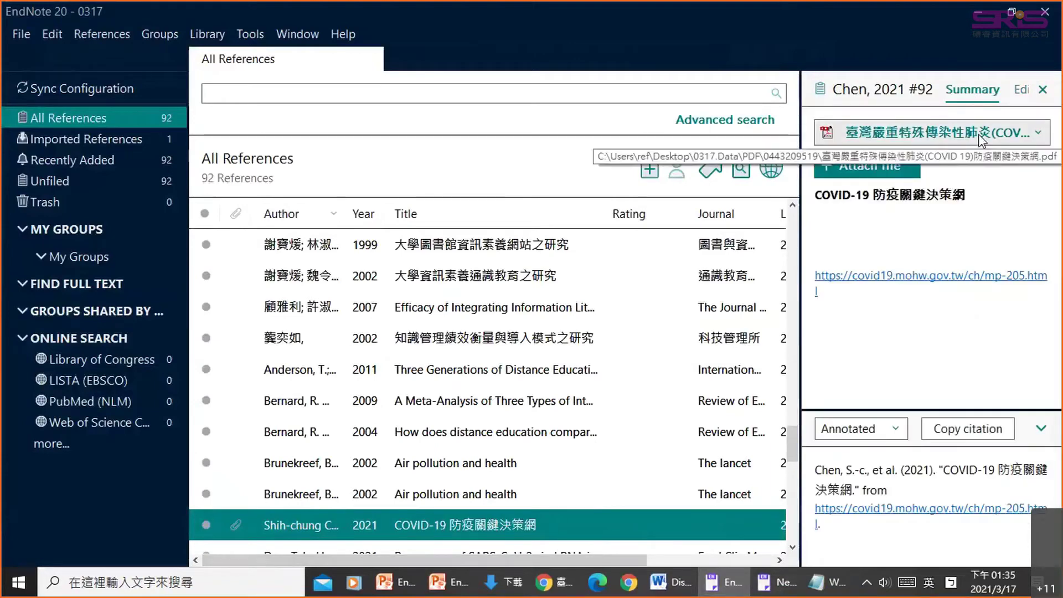
click(1035, 130)
click(943, 160)
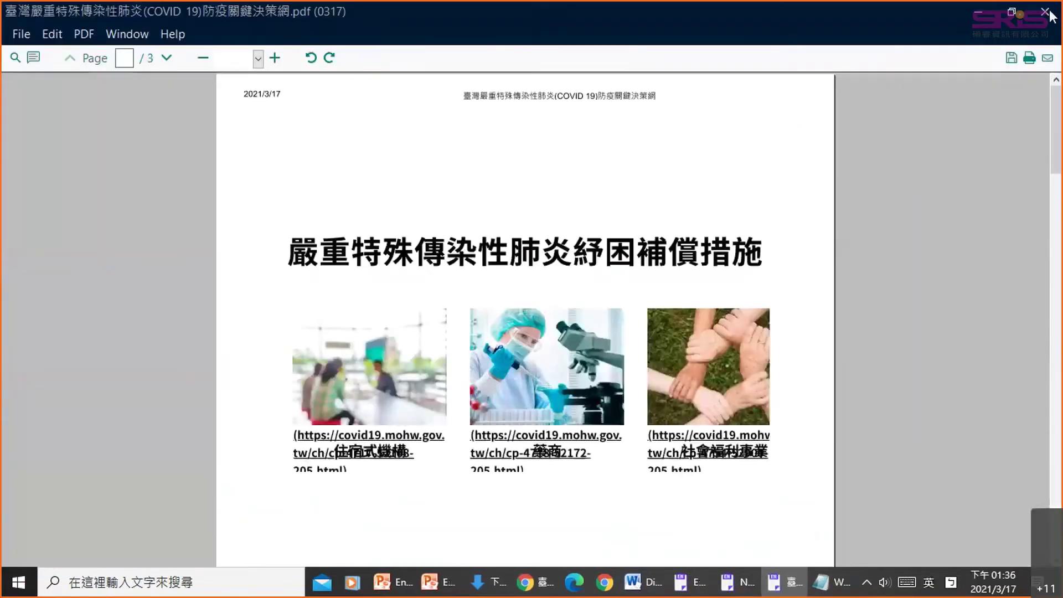
click(1047, 15)
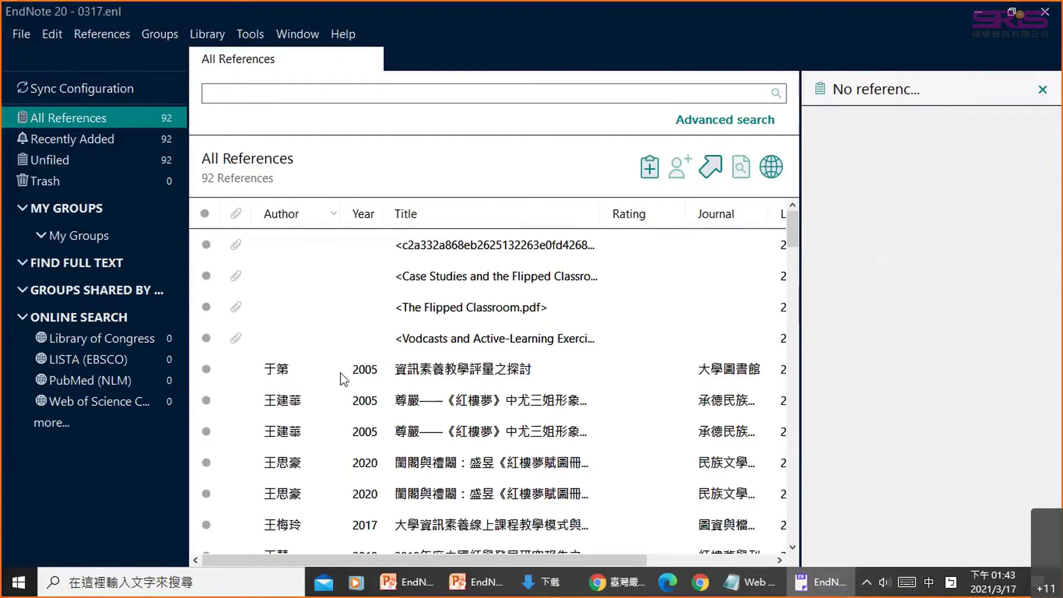
- Select the 資訊素養教學評量之探討 reference and the range from Three Generations of Distance Education Pedagogy to Air pollution and health
click(410, 378)
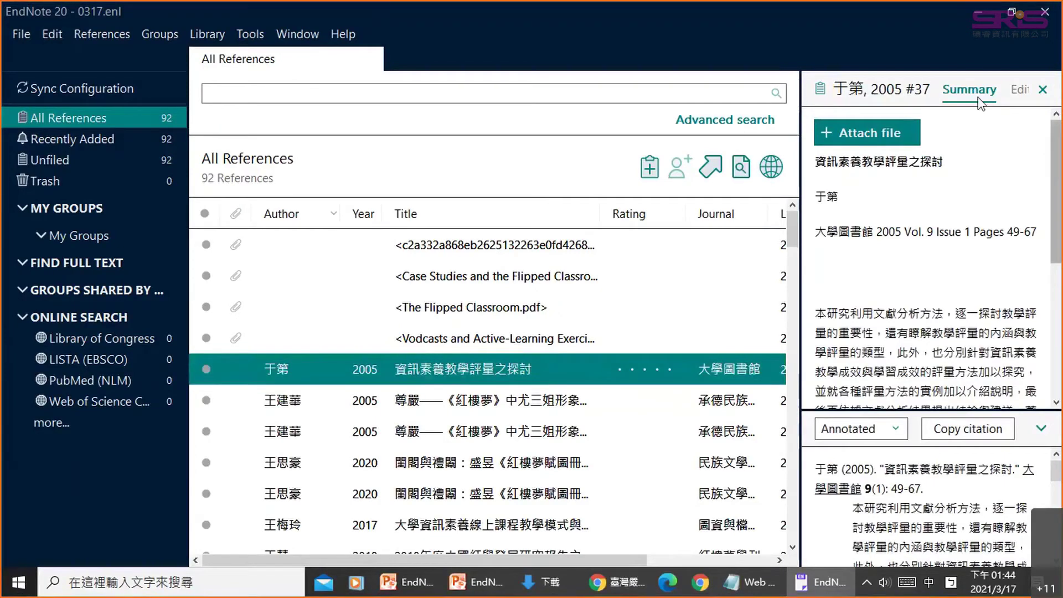
click(581, 401)
scroll(586, 398, down, 19)
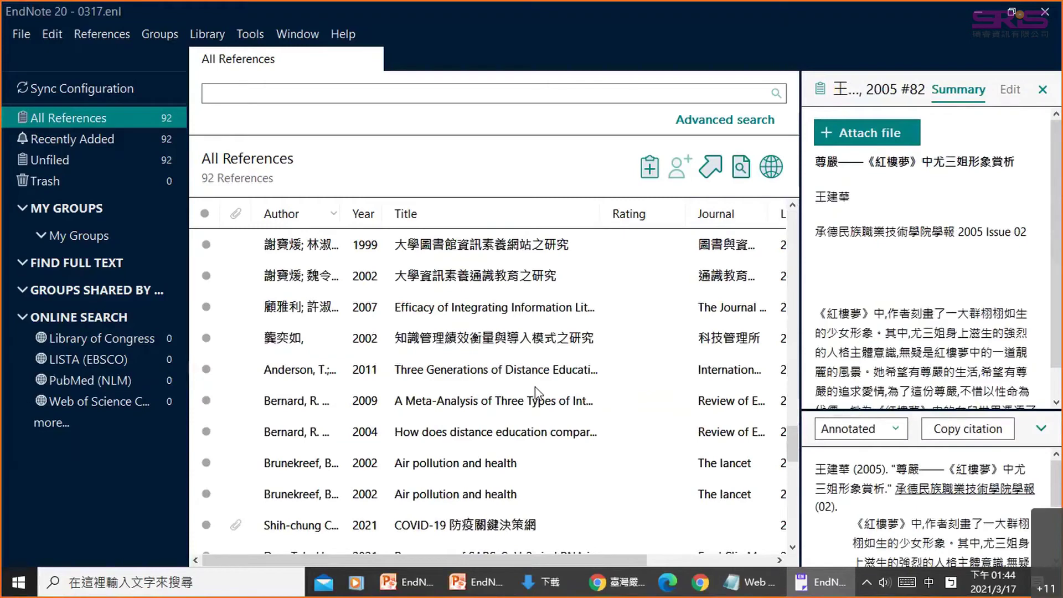
click(562, 378)
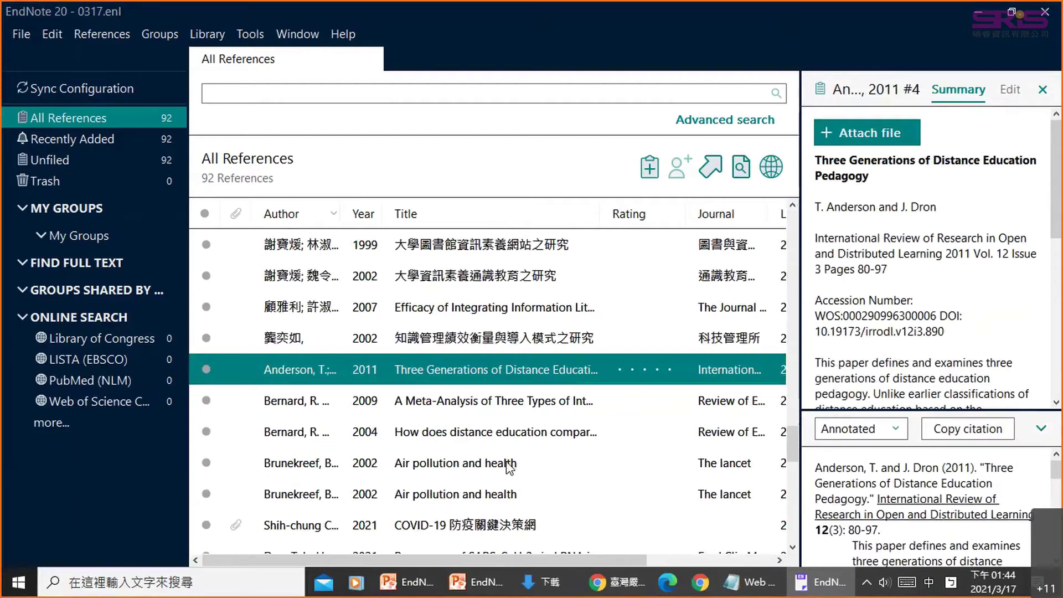
shift+click(510, 467)
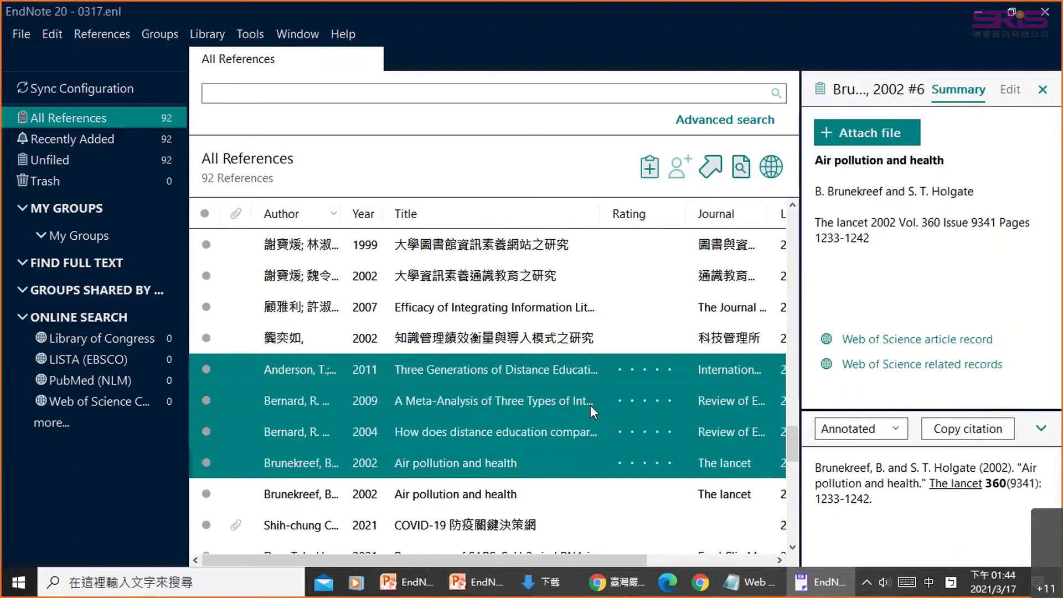
scroll(590, 404, down, 4)
scroll(590, 404, up, 2)
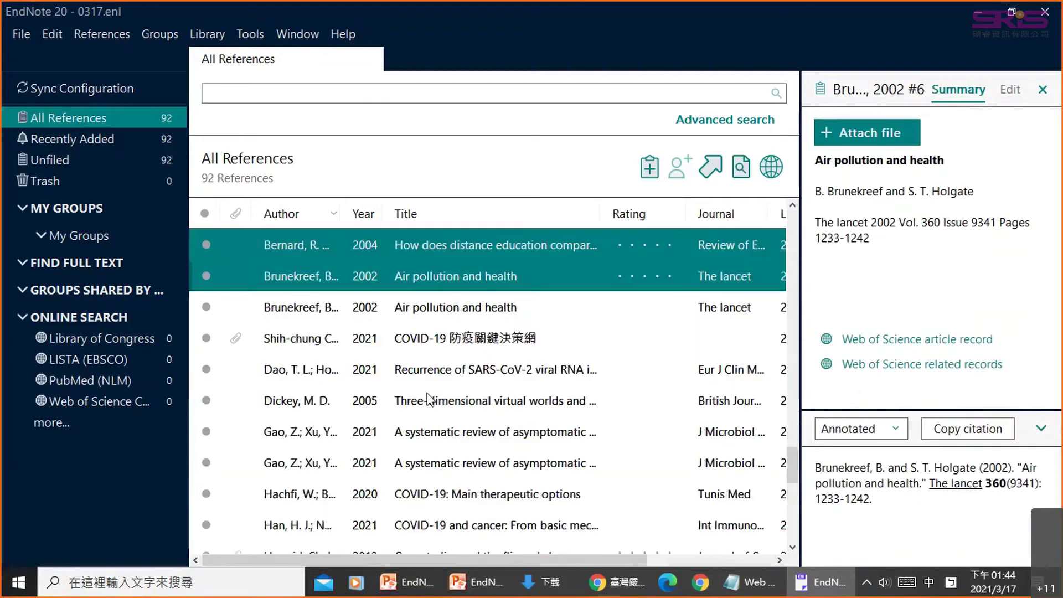
- Add the COVID-19 articles and the 1999–1977 air pollution entries, then run Find Full Text on them
ctrl+click(534, 378)
ctrl+click(511, 435)
ctrl+click(481, 497)
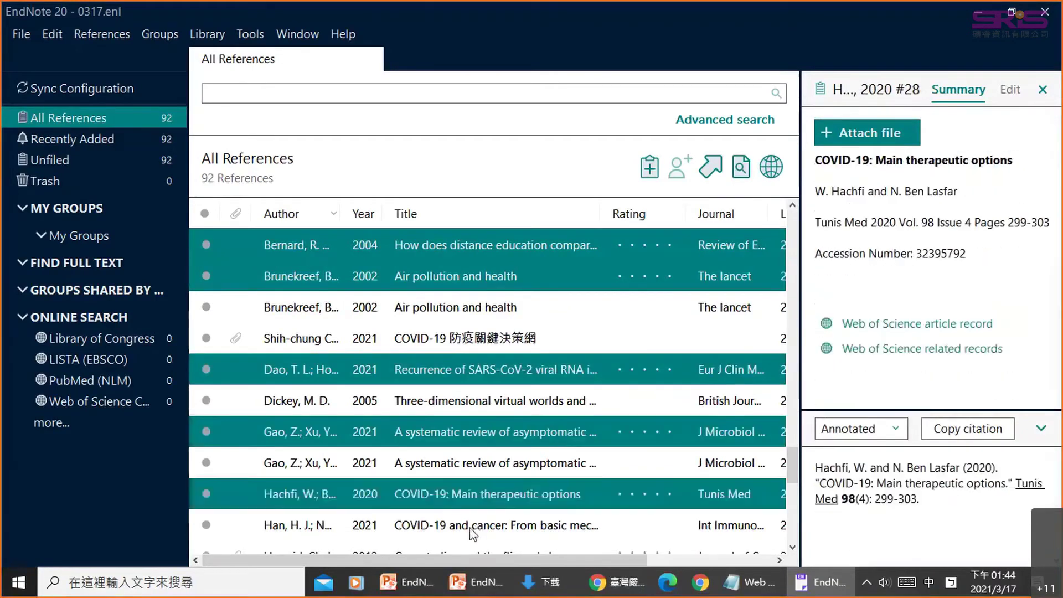
ctrl+click(483, 514)
scroll(482, 476, down, 3)
scroll(483, 467, up, 1)
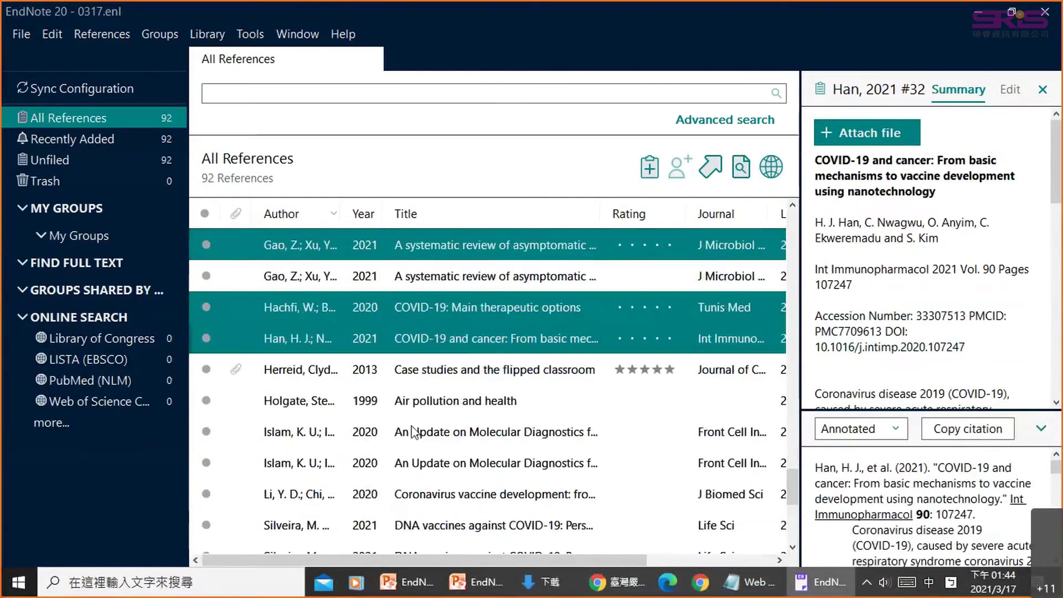
ctrl+click(425, 408)
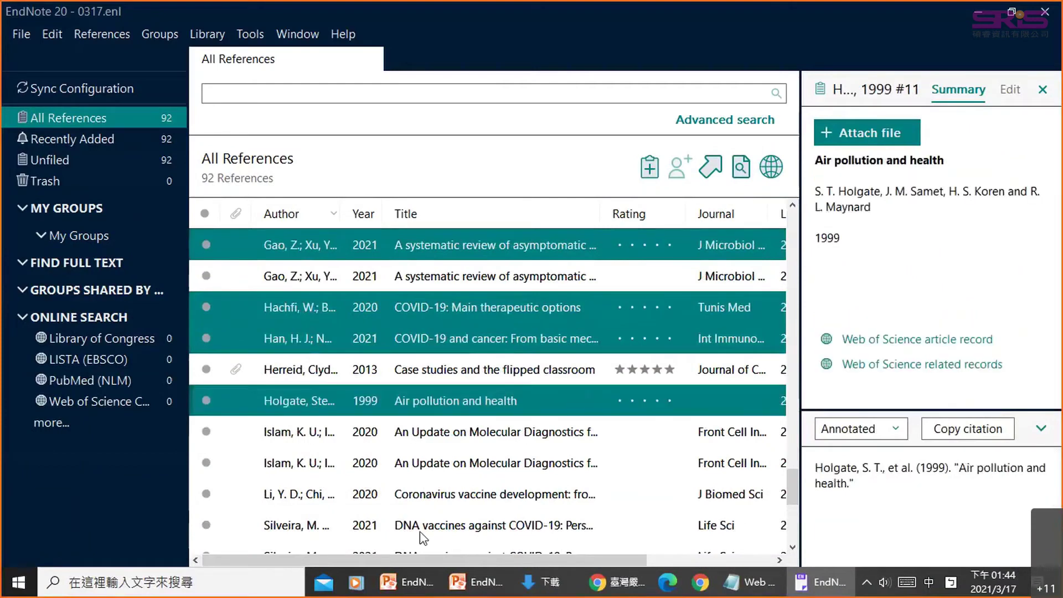
scroll(422, 537, down, 1)
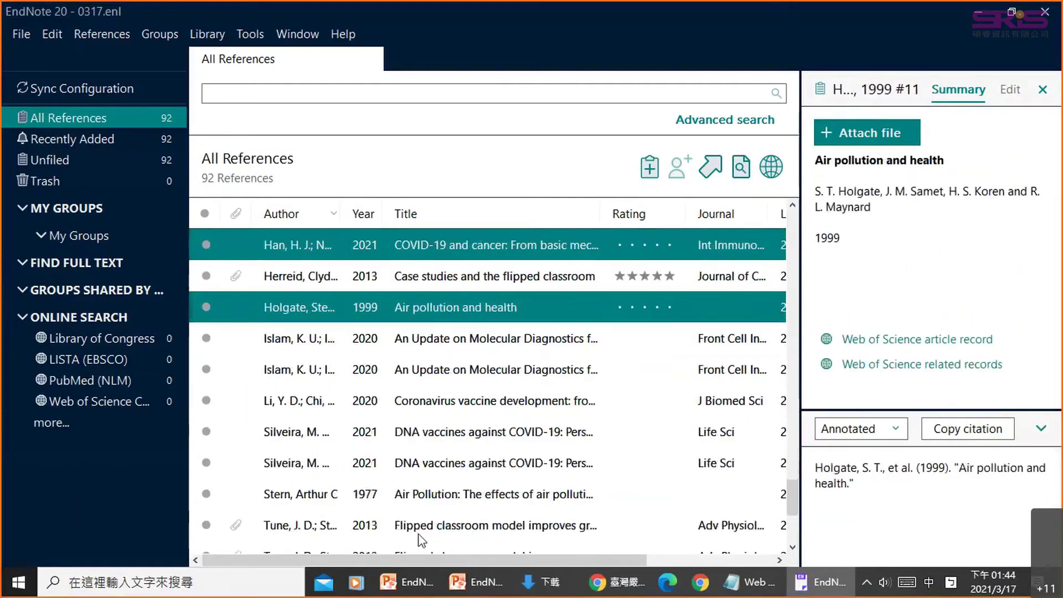
ctrl+shift+click(388, 494)
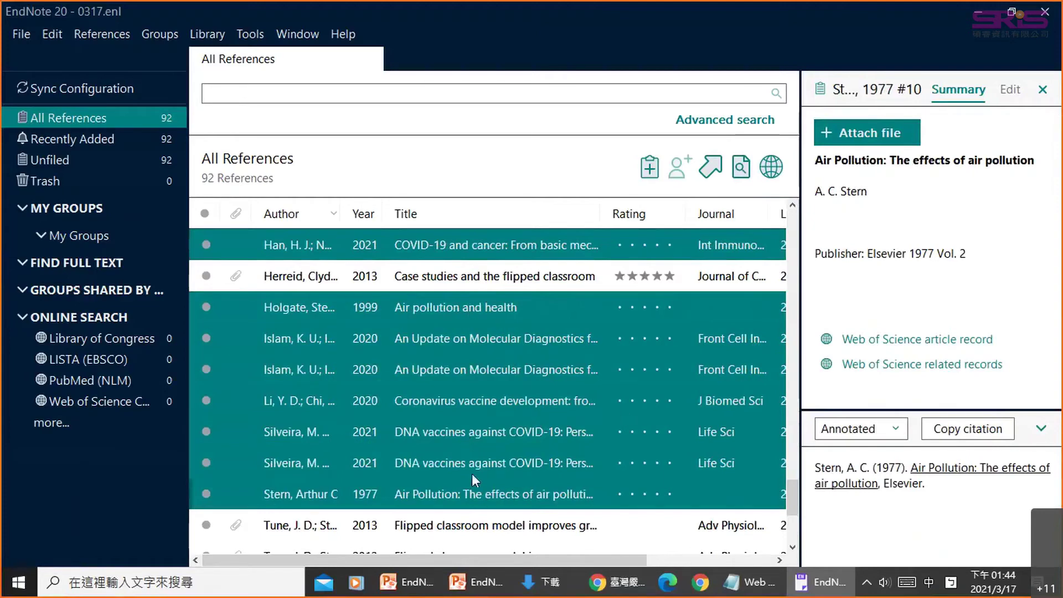
scroll(493, 453, up, 6)
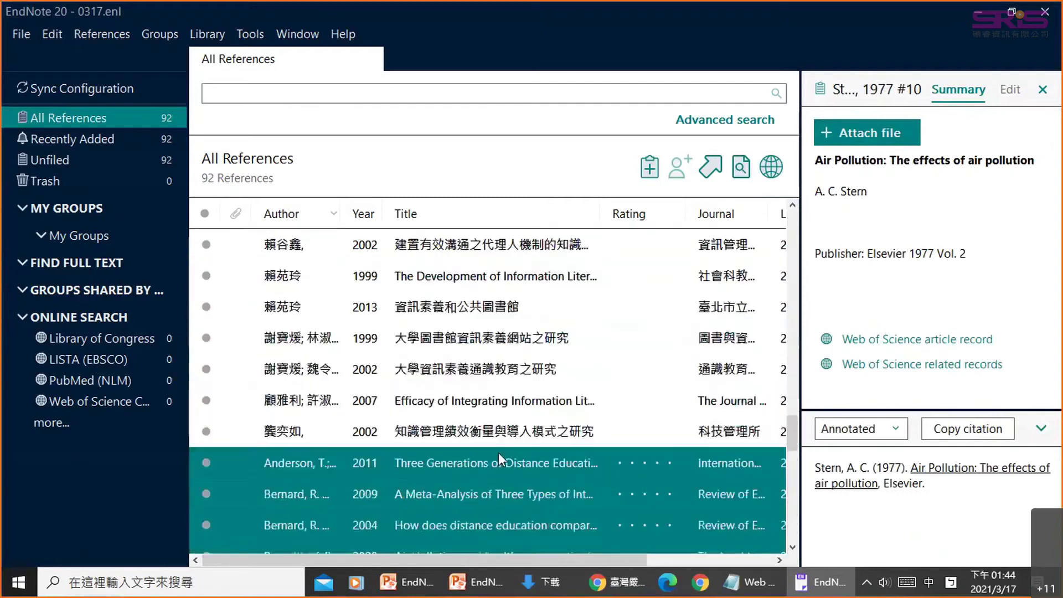
scroll(506, 452, down, 3)
scroll(507, 459, down, 3)
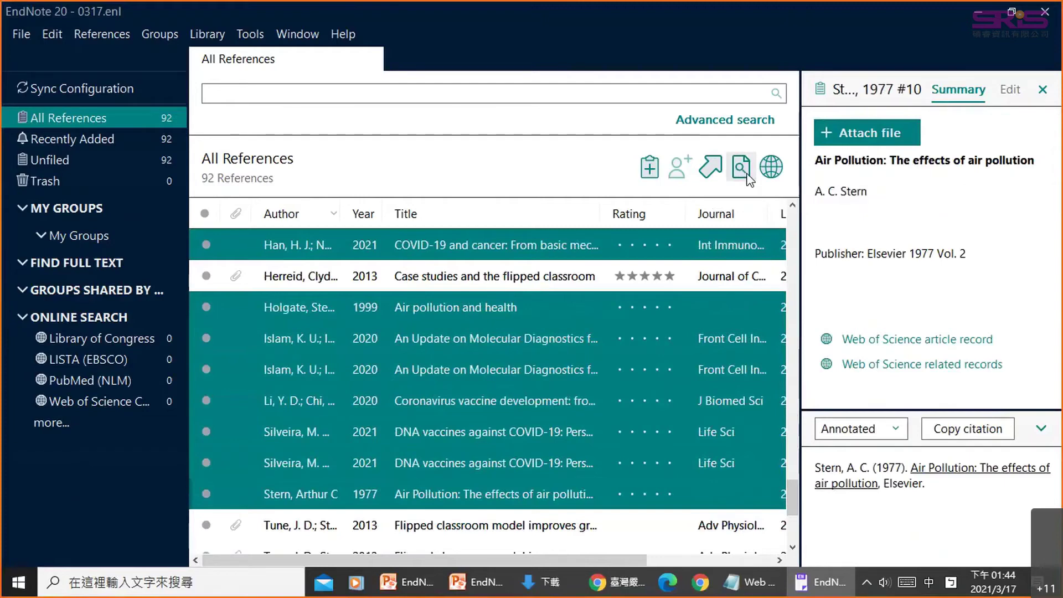
click(742, 168)
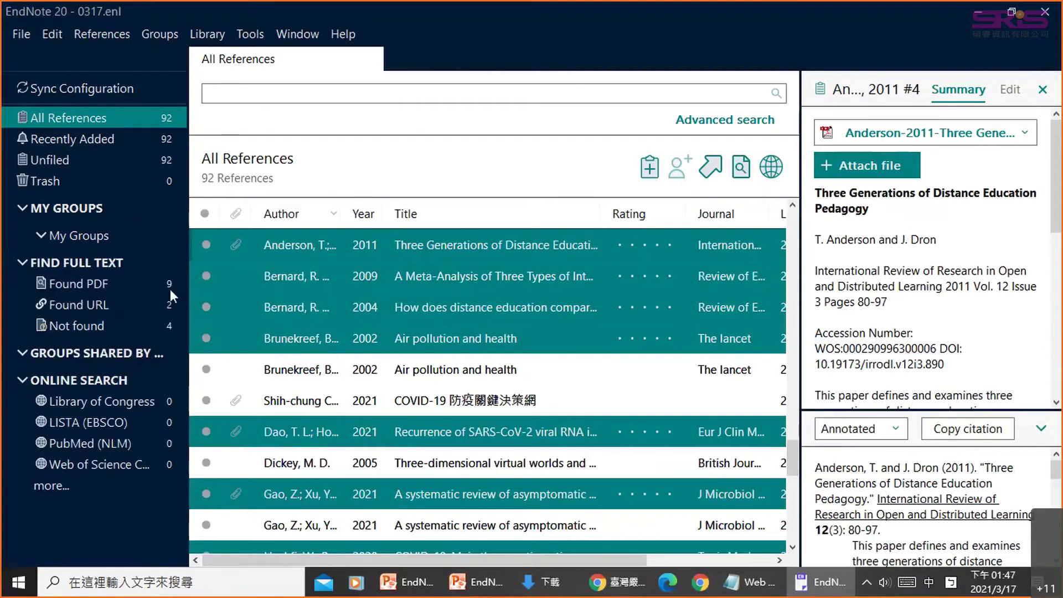
- Once the full-text search finishes, list the references in the Found PDF group
click(138, 286)
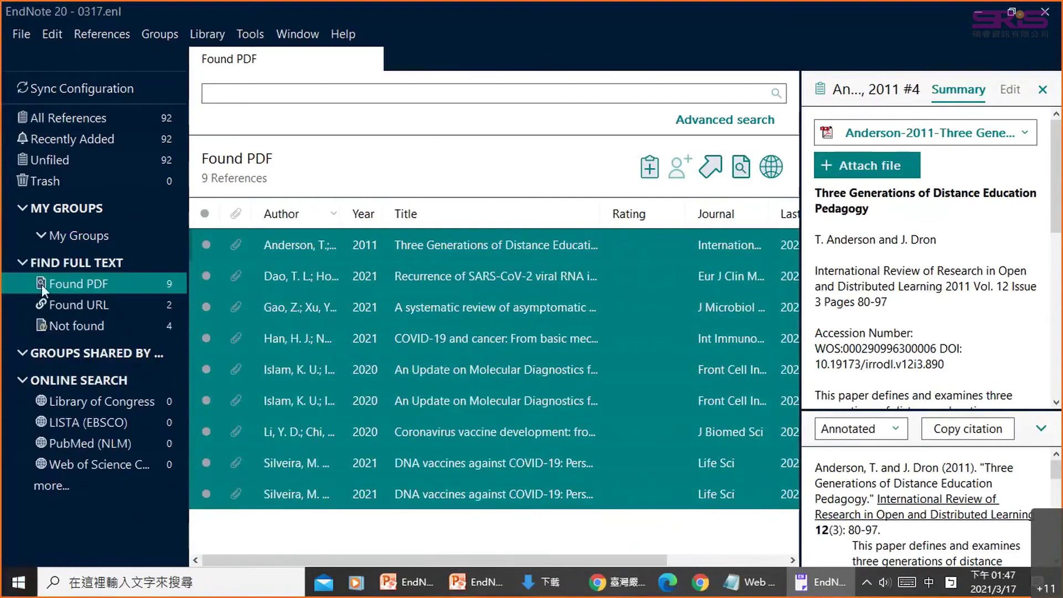
- Show the Found URL group and open the 2009 interaction-treatments meta-analysis reference
click(77, 305)
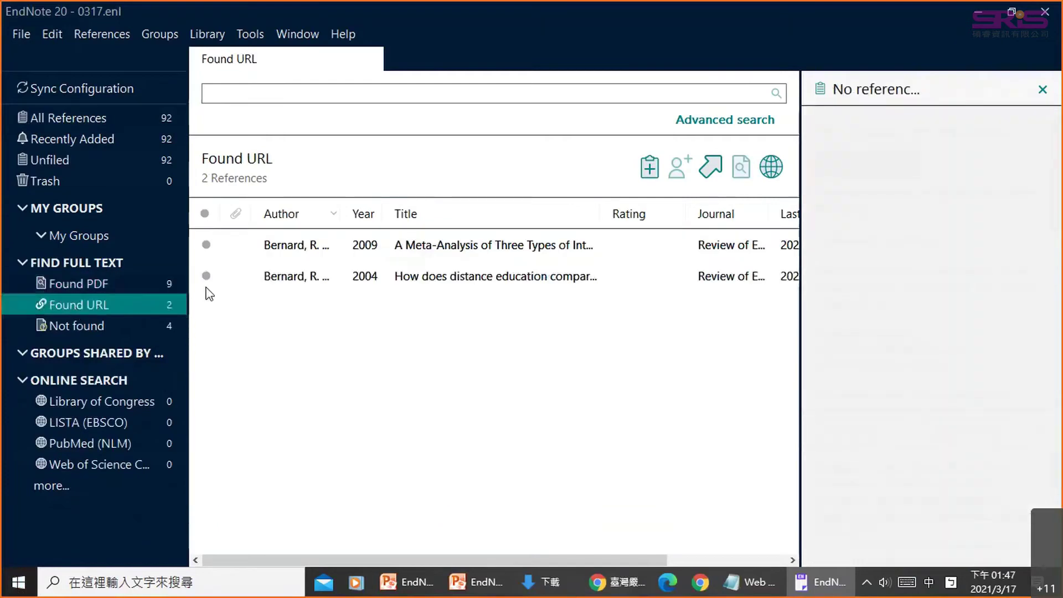
click(473, 246)
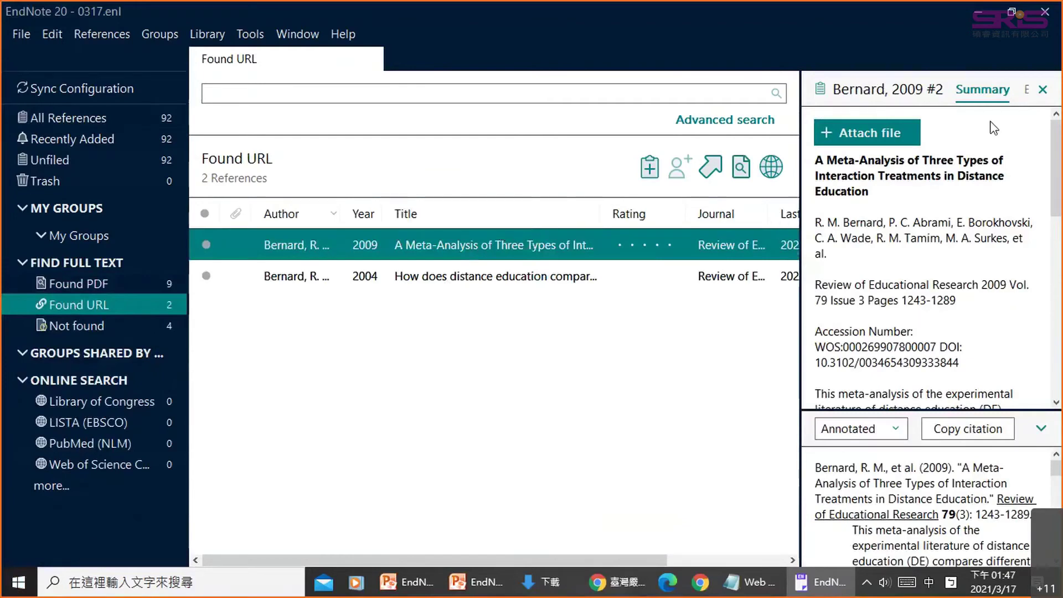
scroll(1044, 254, down, 10)
scroll(969, 222, up, 10)
- Open the 2009 meta-analysis's sagepub URL in Edge, then return and close its reference panel
click(1026, 89)
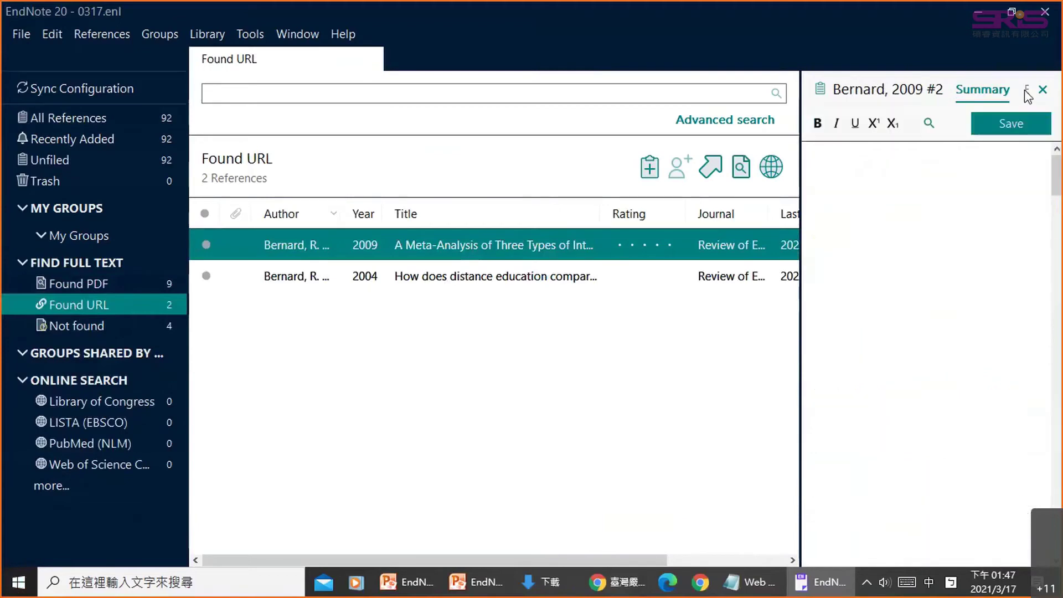
drag(1056, 188, 1059, 483)
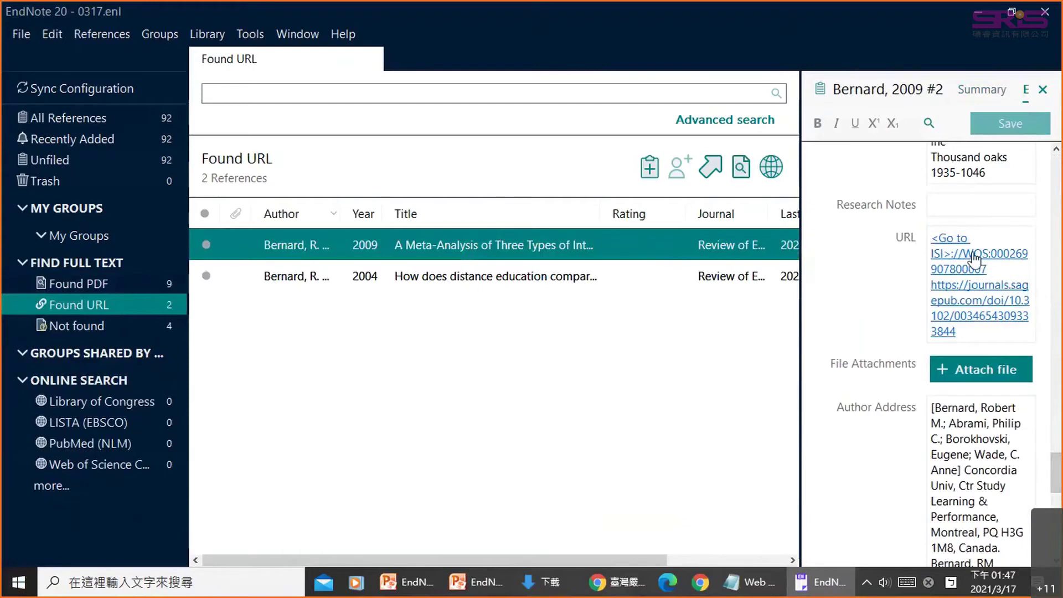
click(975, 259)
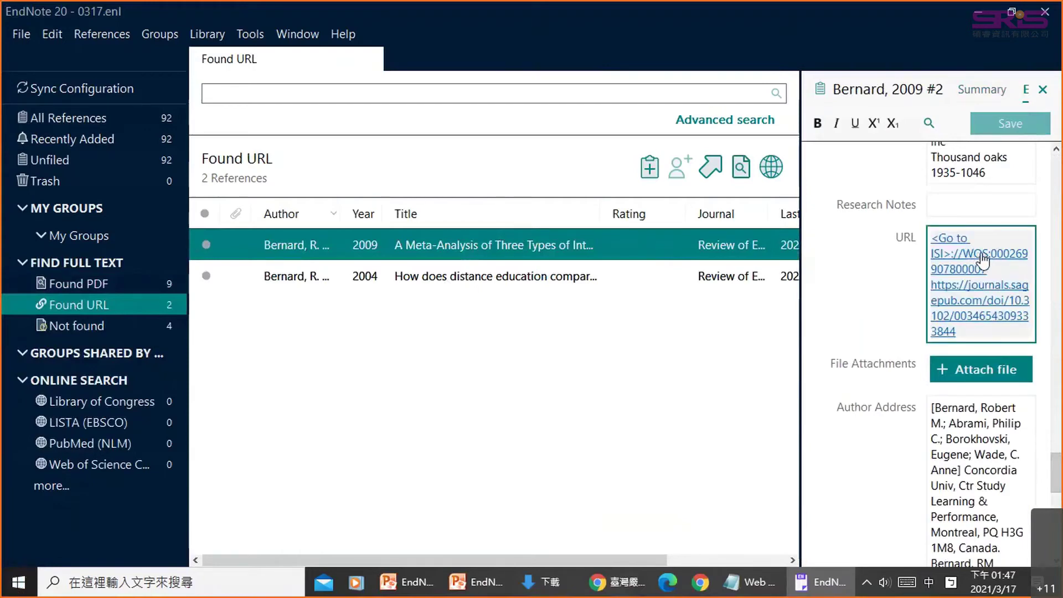
click(972, 286)
click(975, 273)
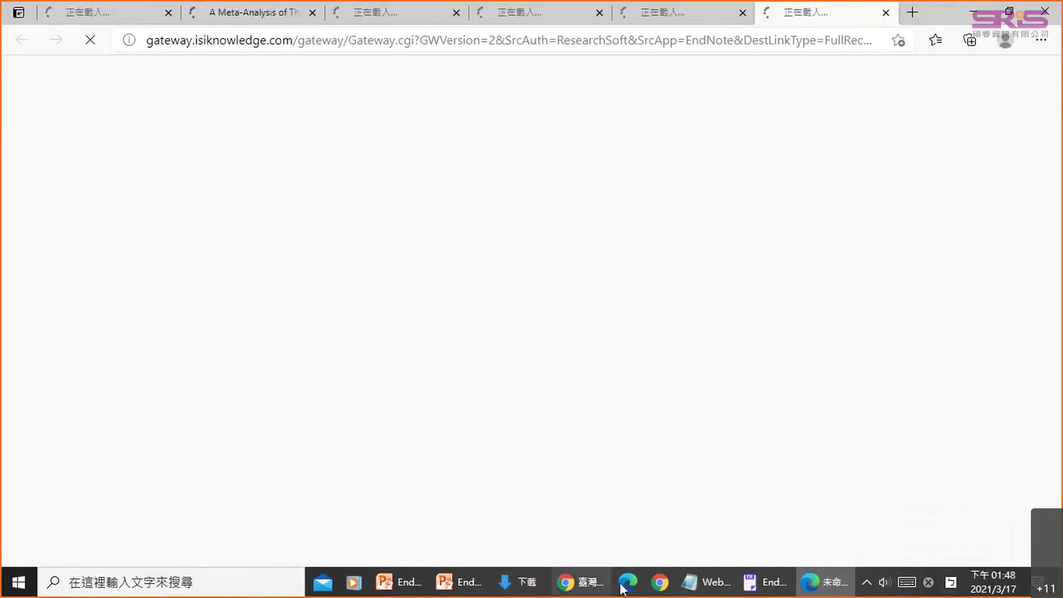
click(757, 587)
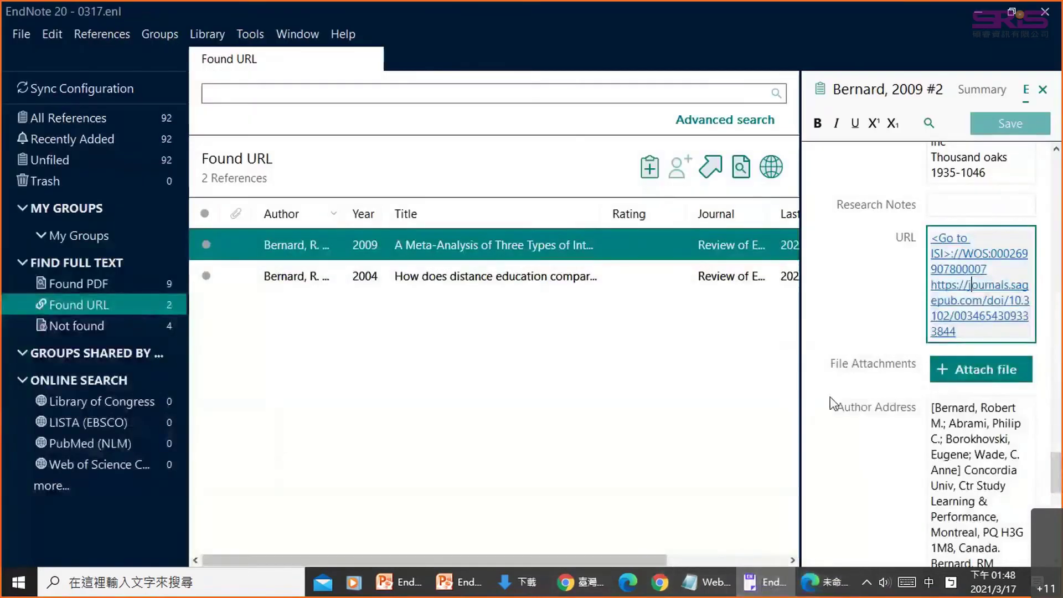
click(1043, 91)
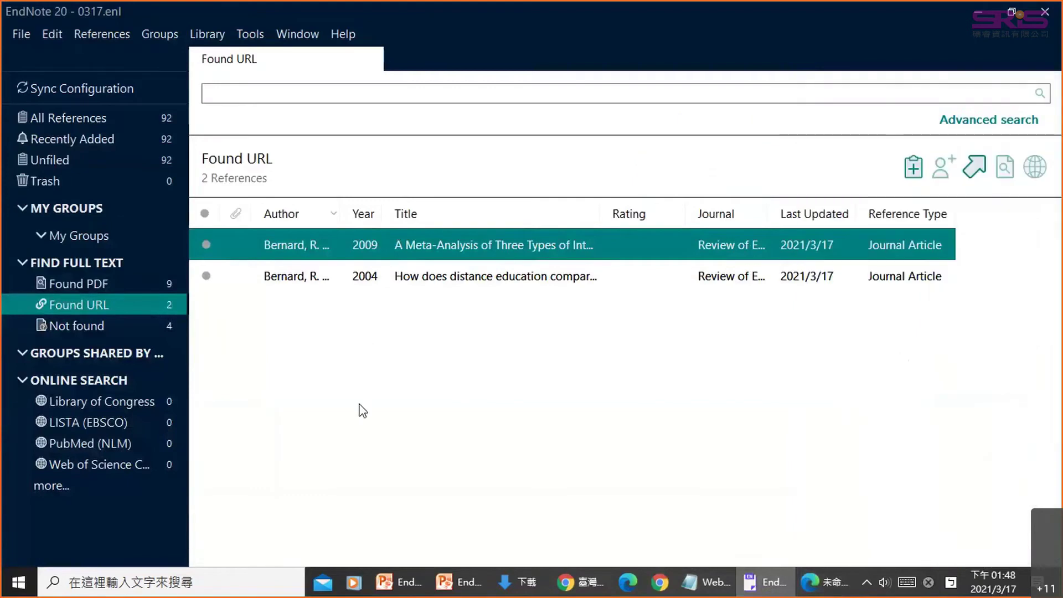
- Return to All References, maximize the library window and run Library > Find Duplicates
click(75, 119)
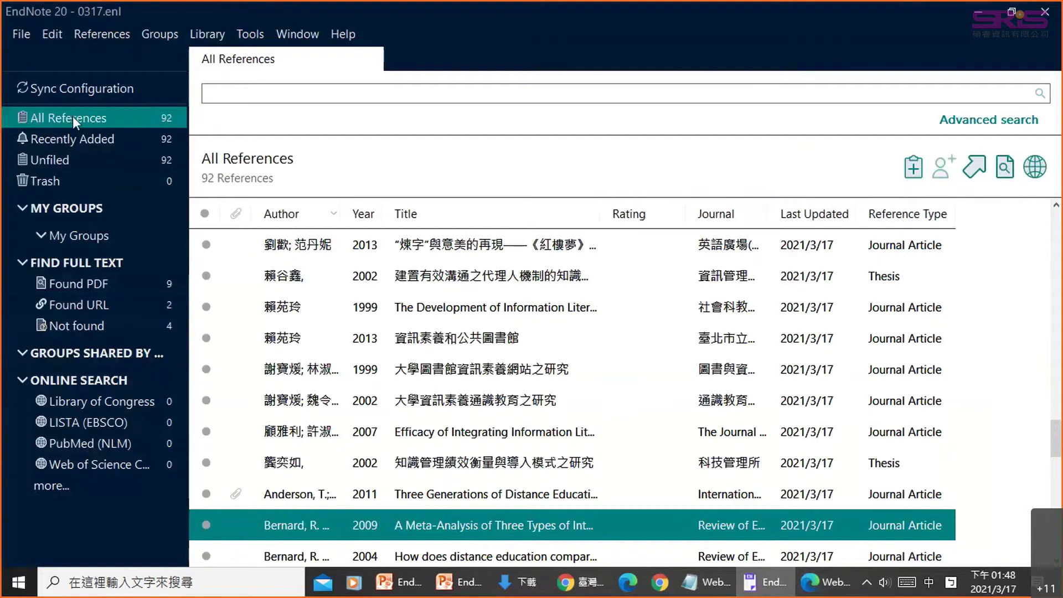
click(1012, 12)
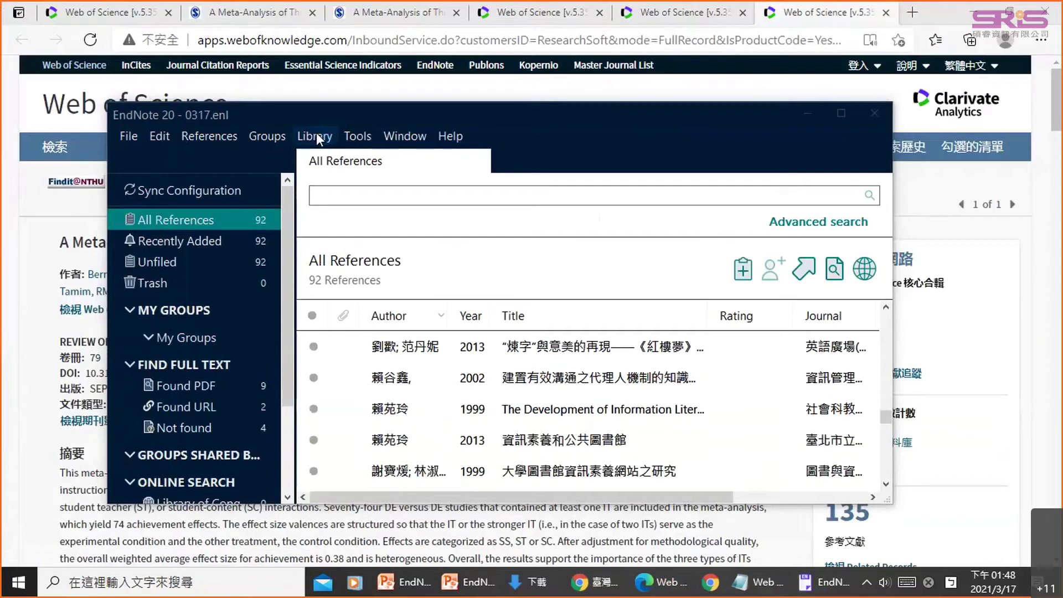
click(843, 113)
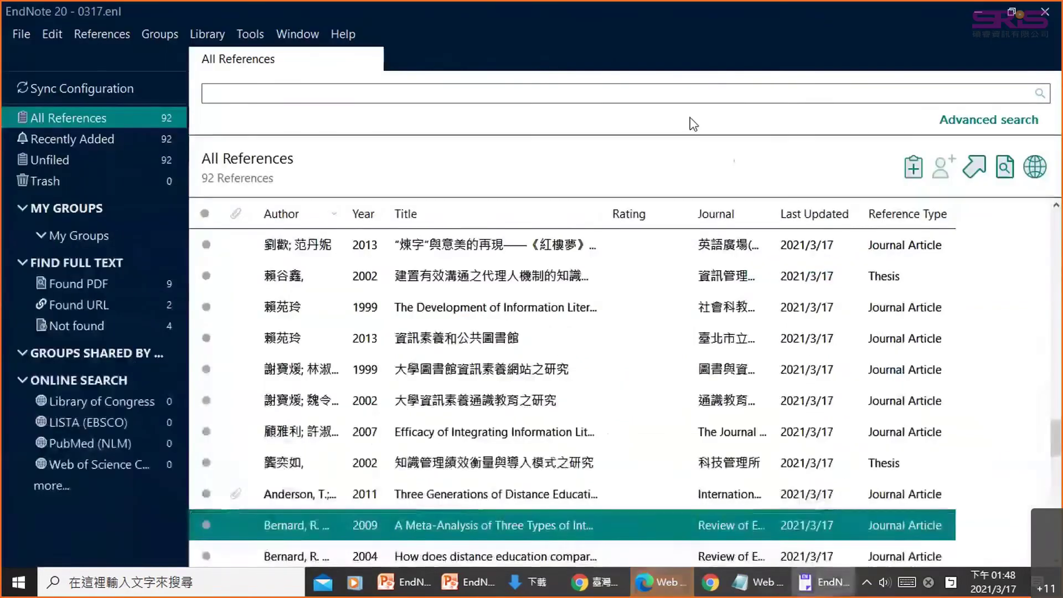
click(207, 35)
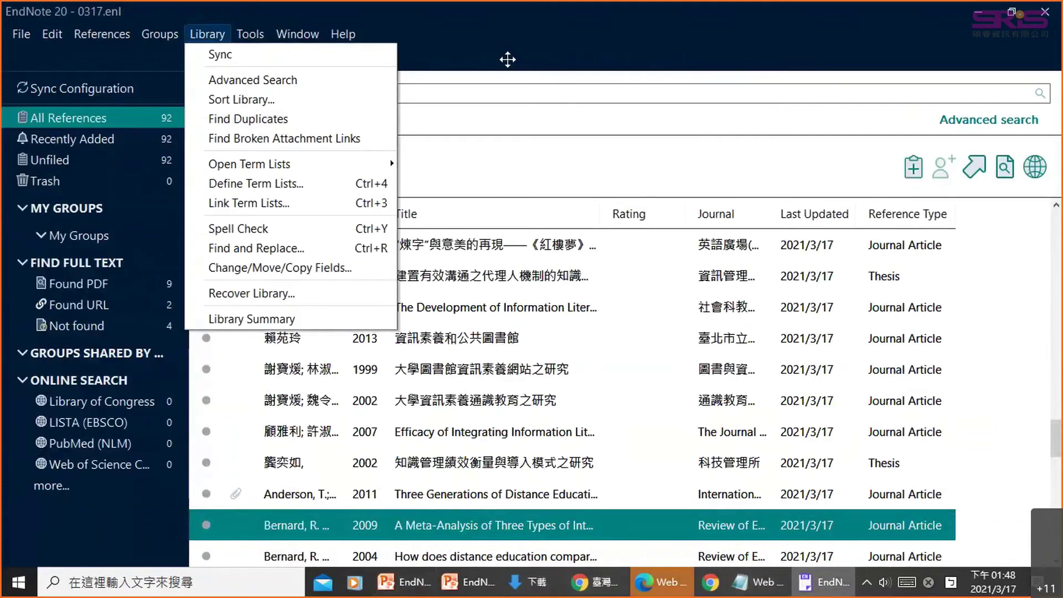
click(555, 19)
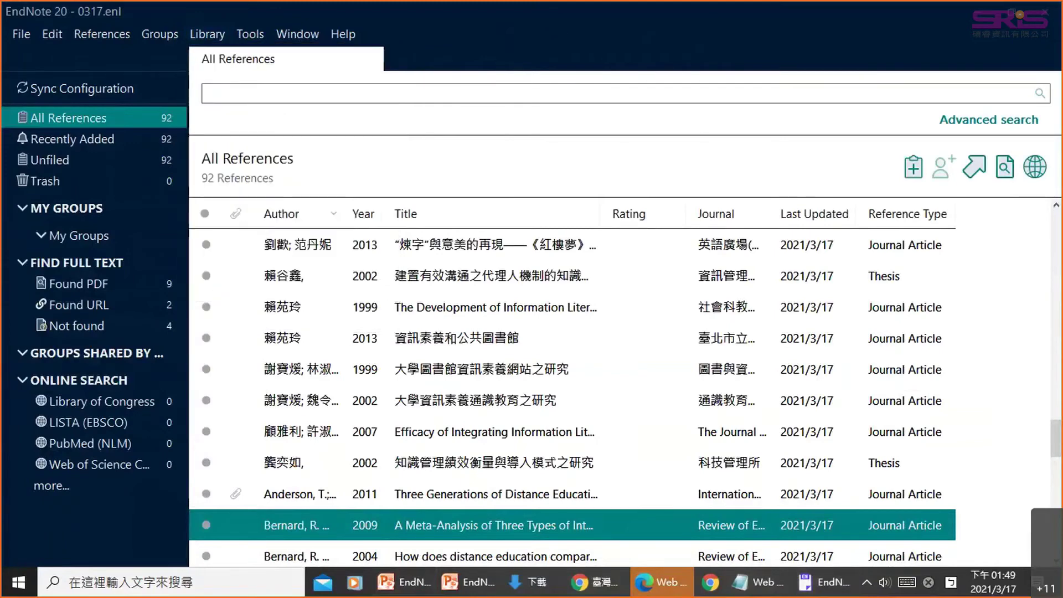
click(202, 34)
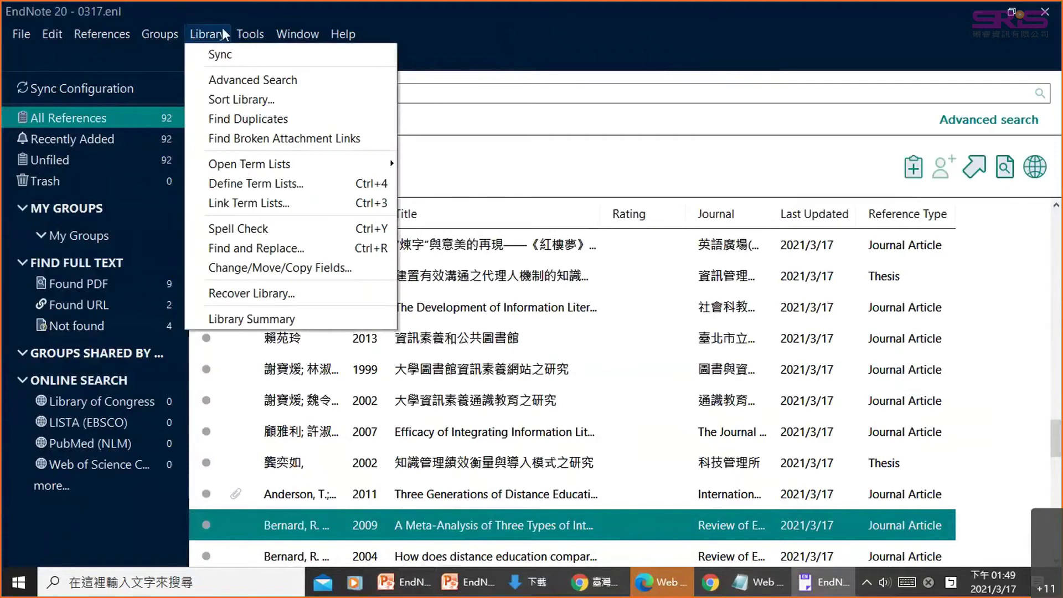
click(238, 120)
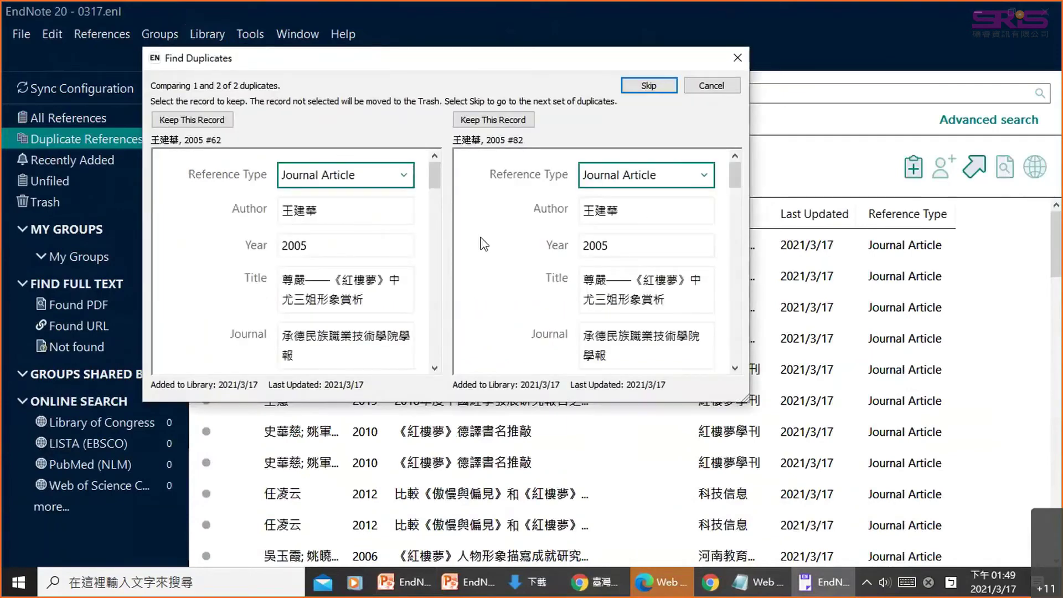
- Compare the 2005 duplicate records, keep the left one, and cancel the pair-by-pair comparison
scroll(440, 186, down, 3)
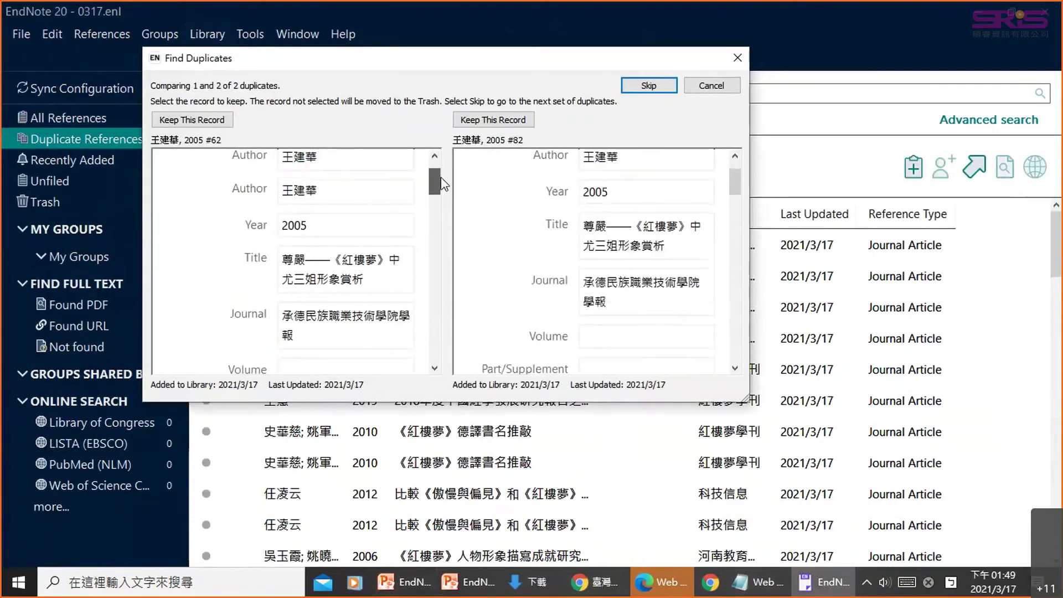
scroll(443, 184, up, 3)
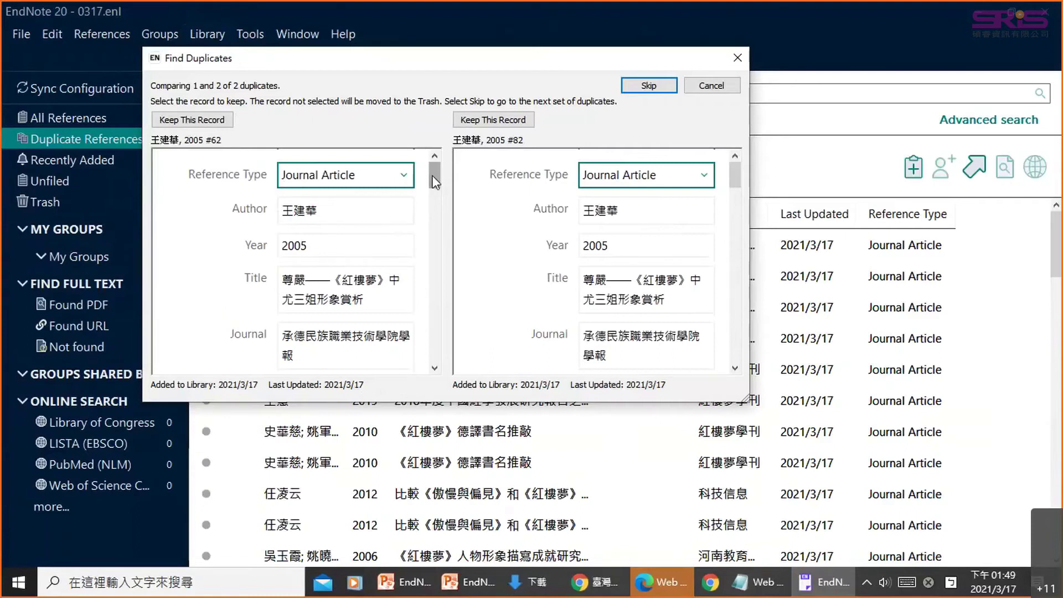
scroll(434, 177, down, 1)
drag(434, 177, 434, 180)
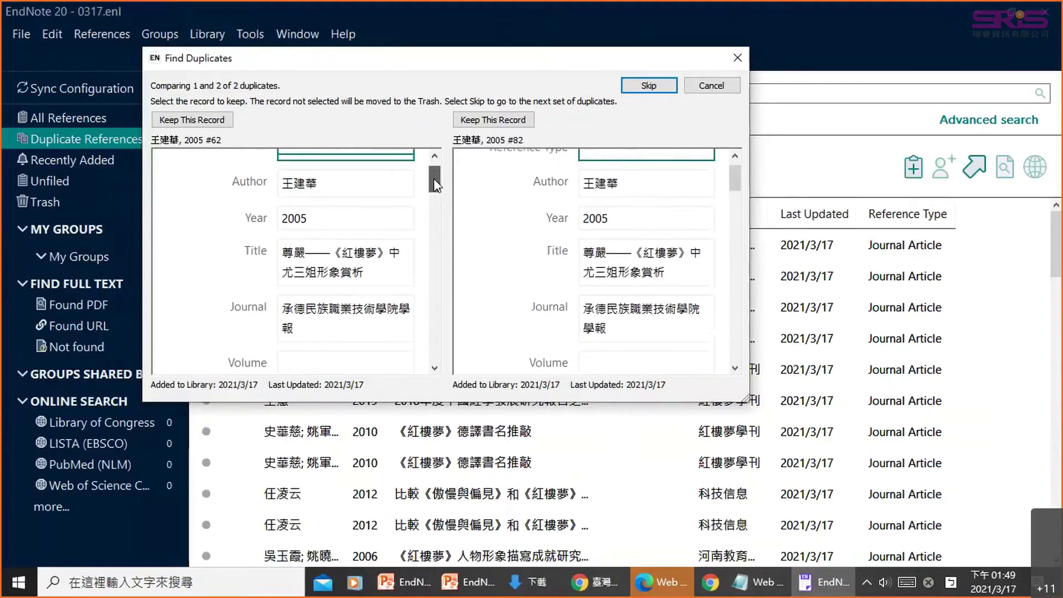
scroll(434, 178, down, 2)
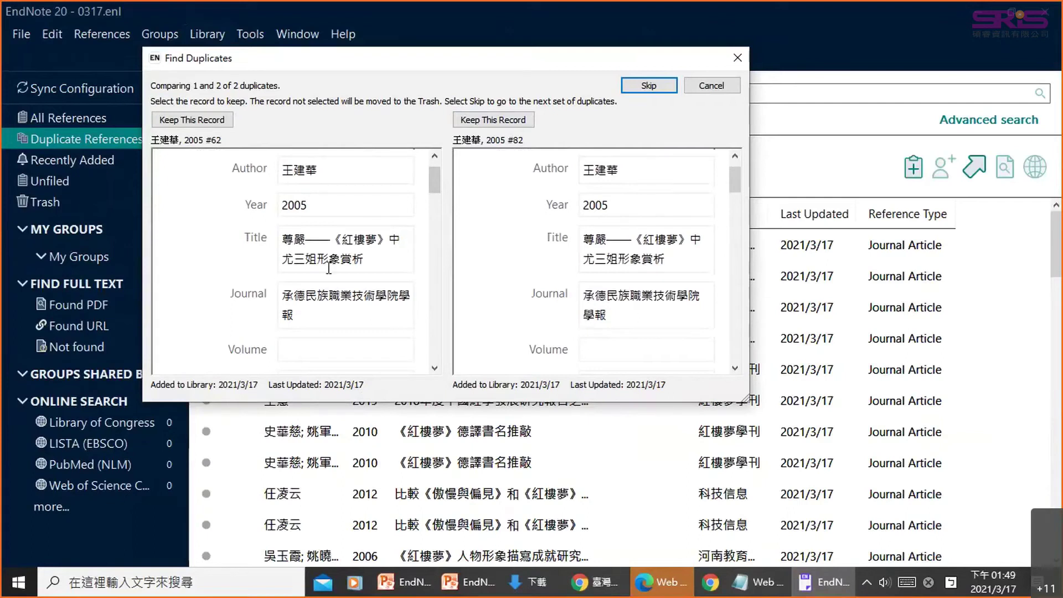
drag(437, 192, 455, 245)
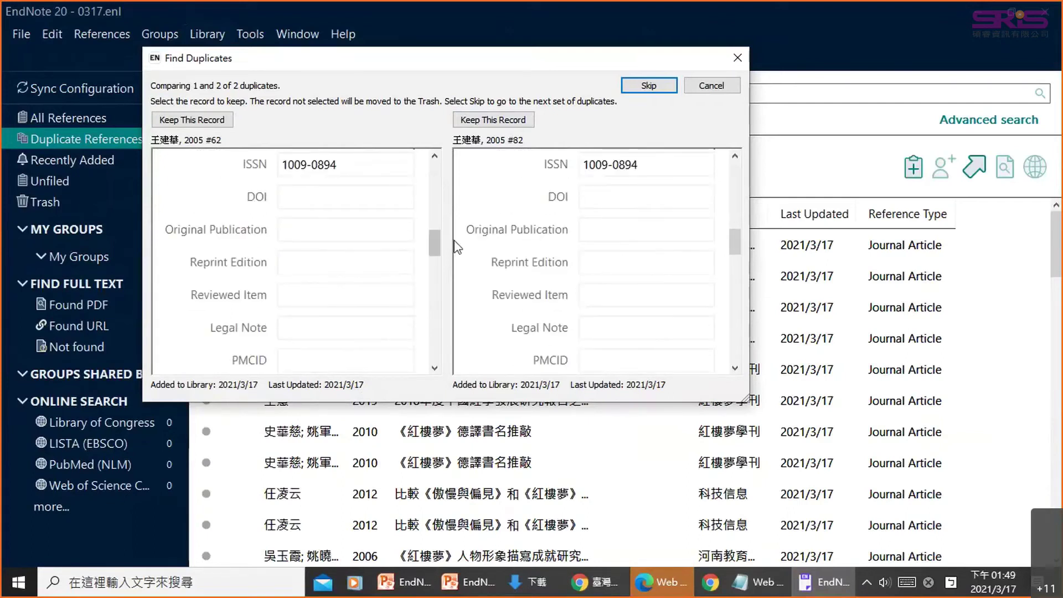
click(370, 167)
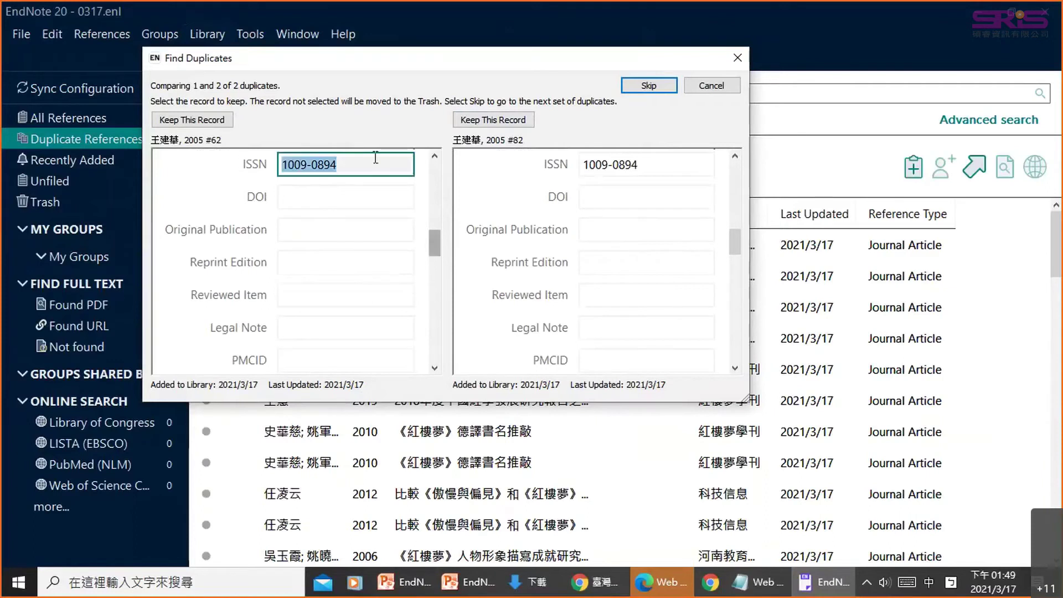
click(197, 120)
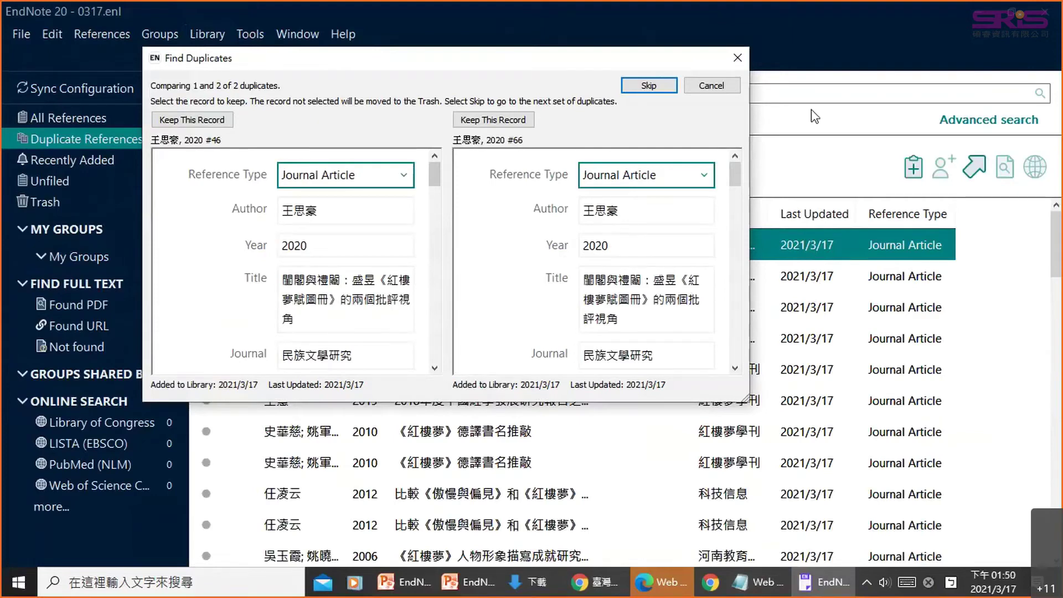
click(715, 86)
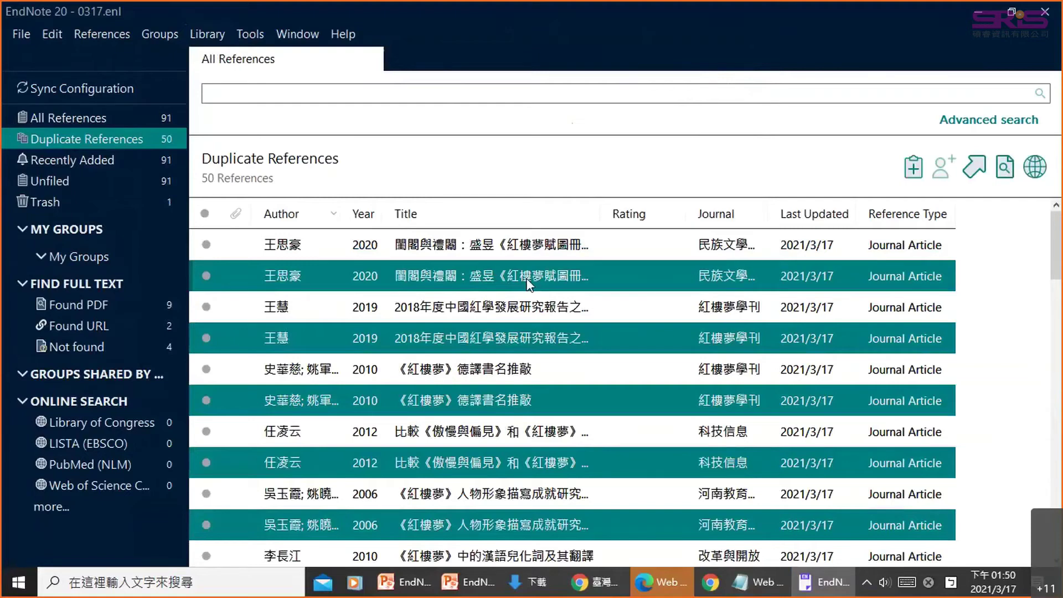
- Swap the marked 2013 copy to the upper one, then move all marked duplicates to the Trash
scroll(534, 427, down, 5)
scroll(534, 427, down, 8)
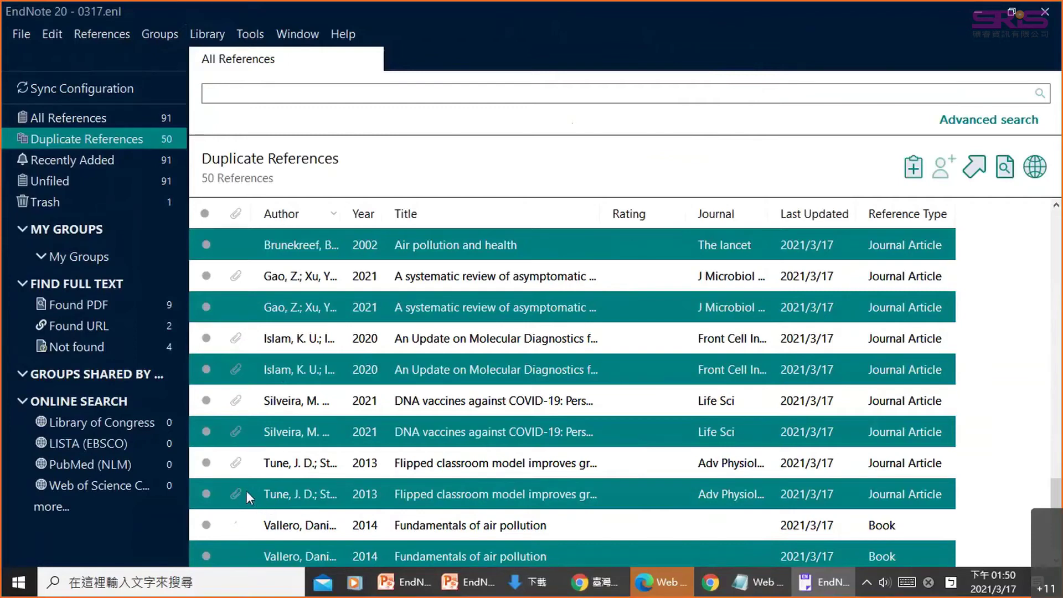
ctrl+click(245, 490)
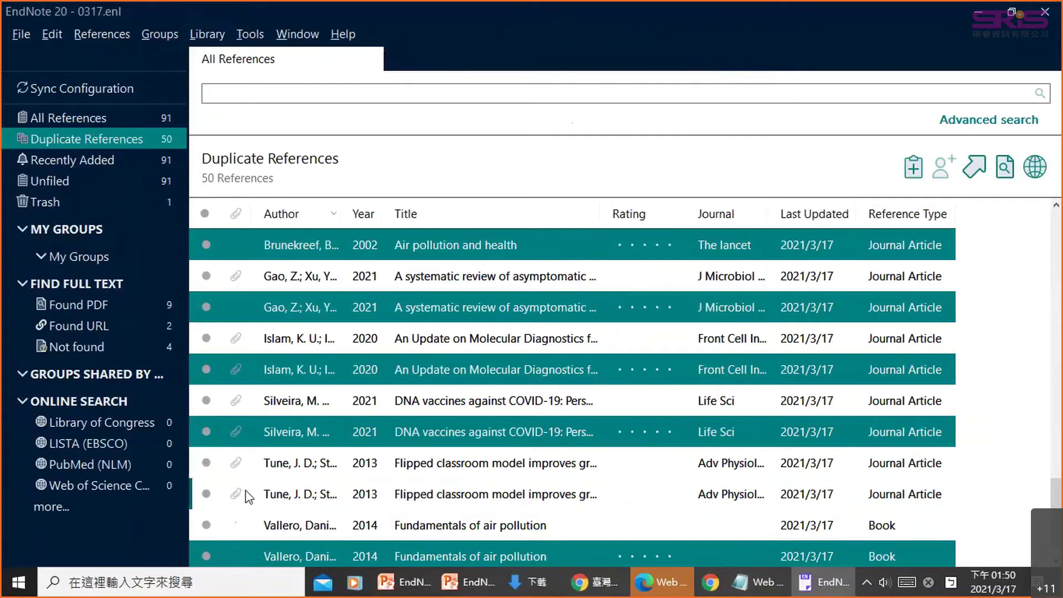
ctrl+click(270, 465)
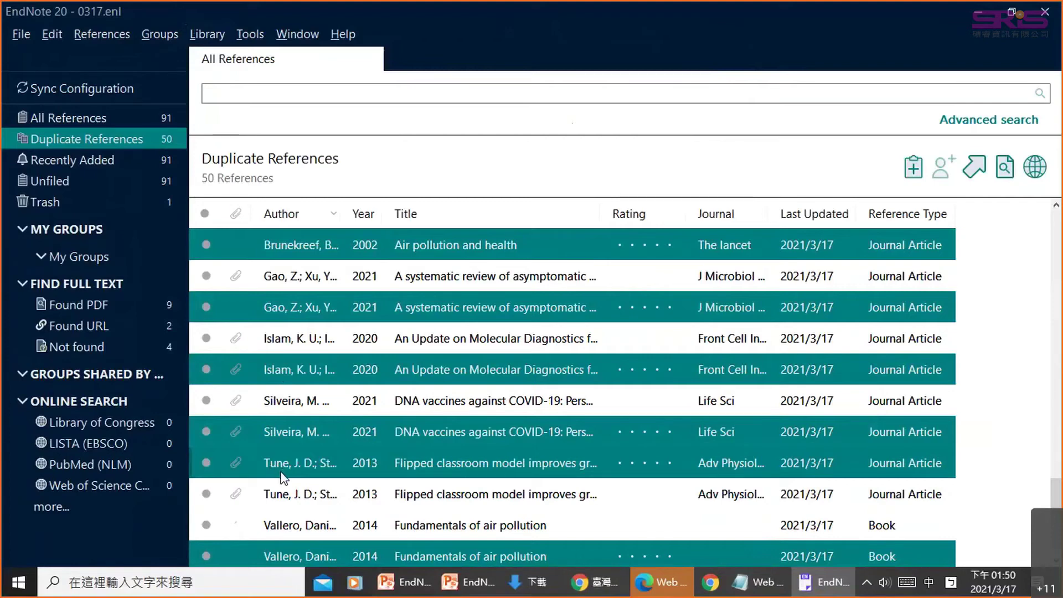
right_click(299, 443)
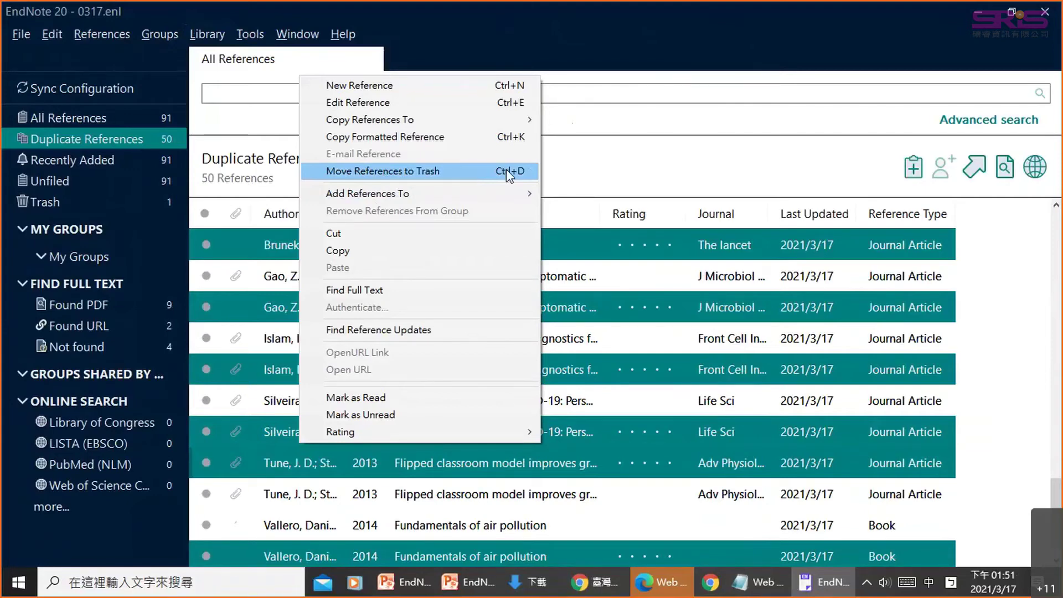
click(506, 170)
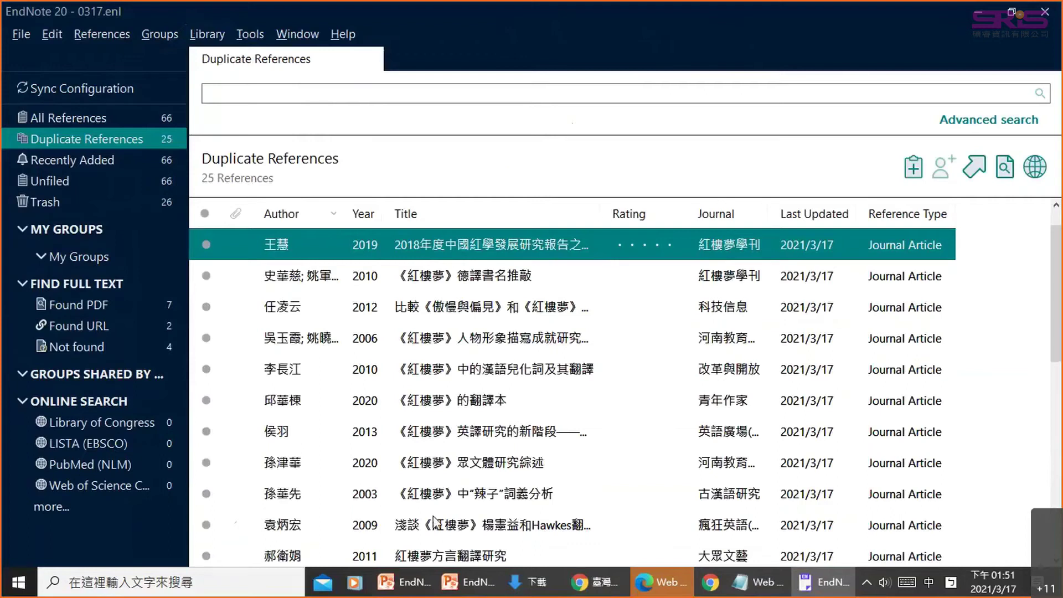
mouse_move(505, 594)
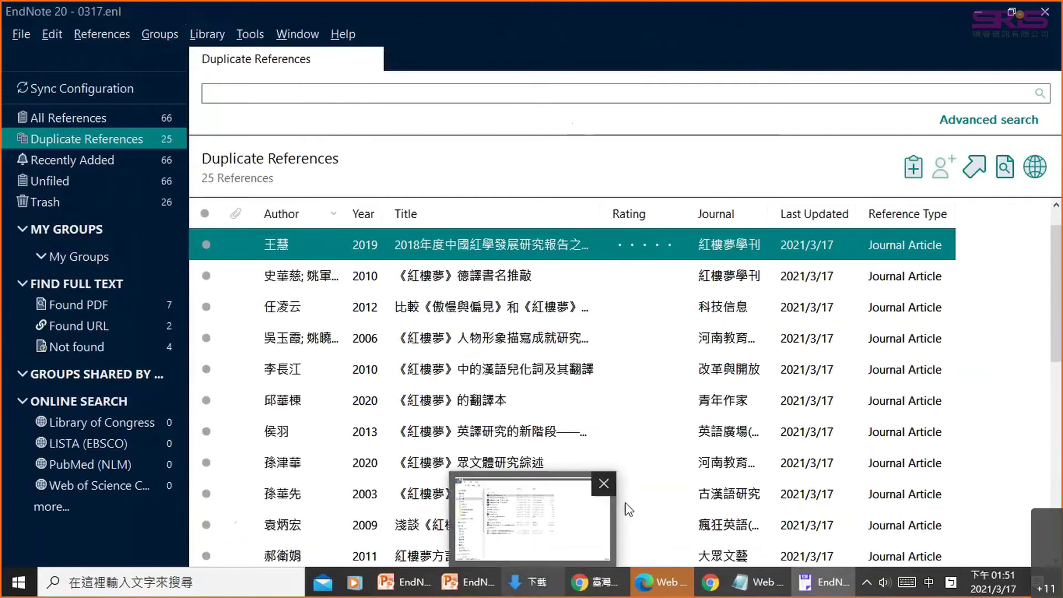
- Open Distance education.docx from the desktop in Word
click(597, 327)
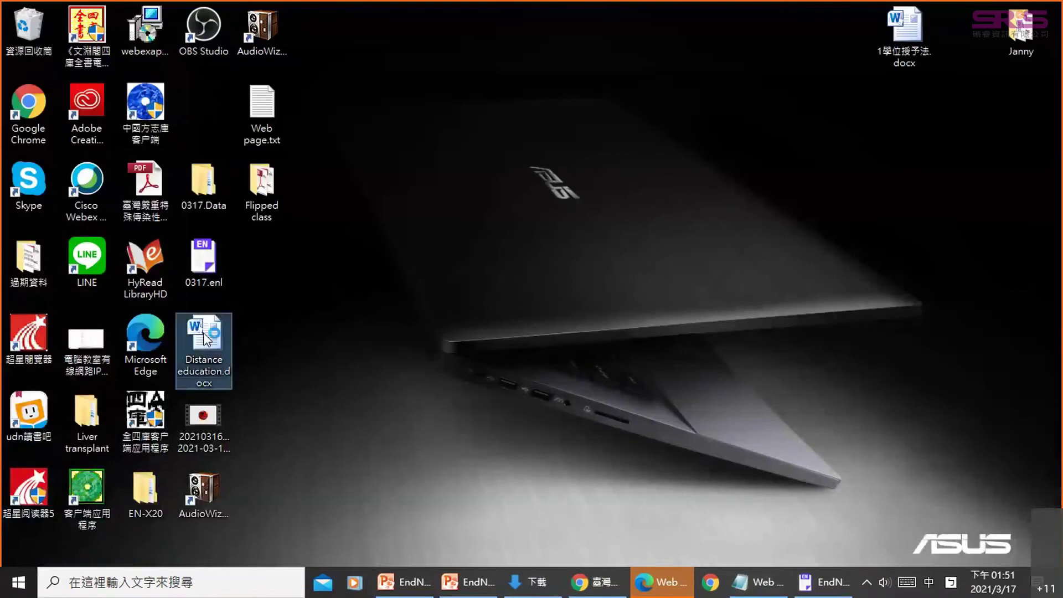
double_click(204, 334)
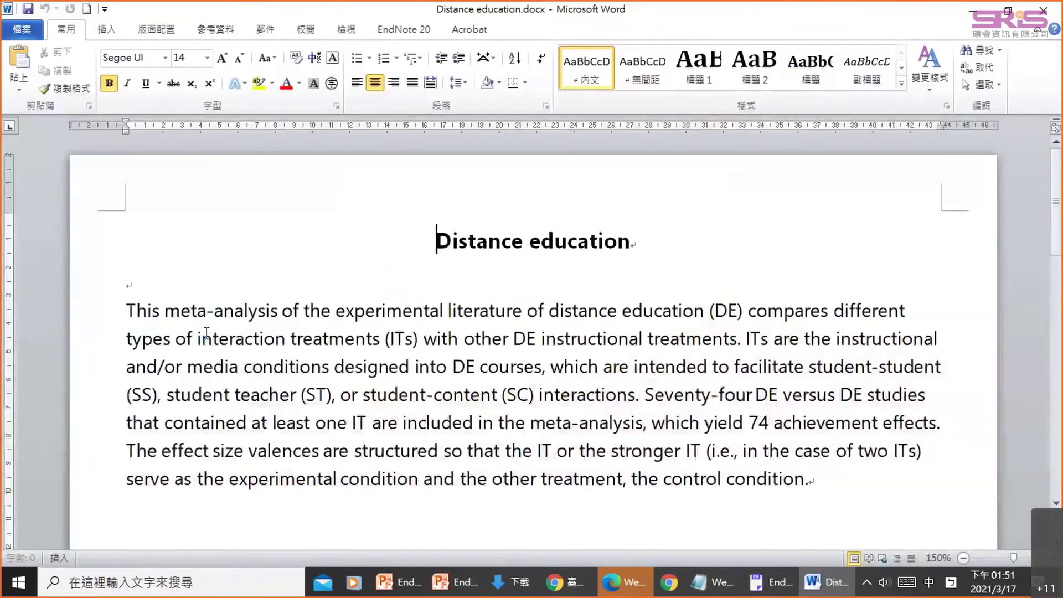
click(783, 284)
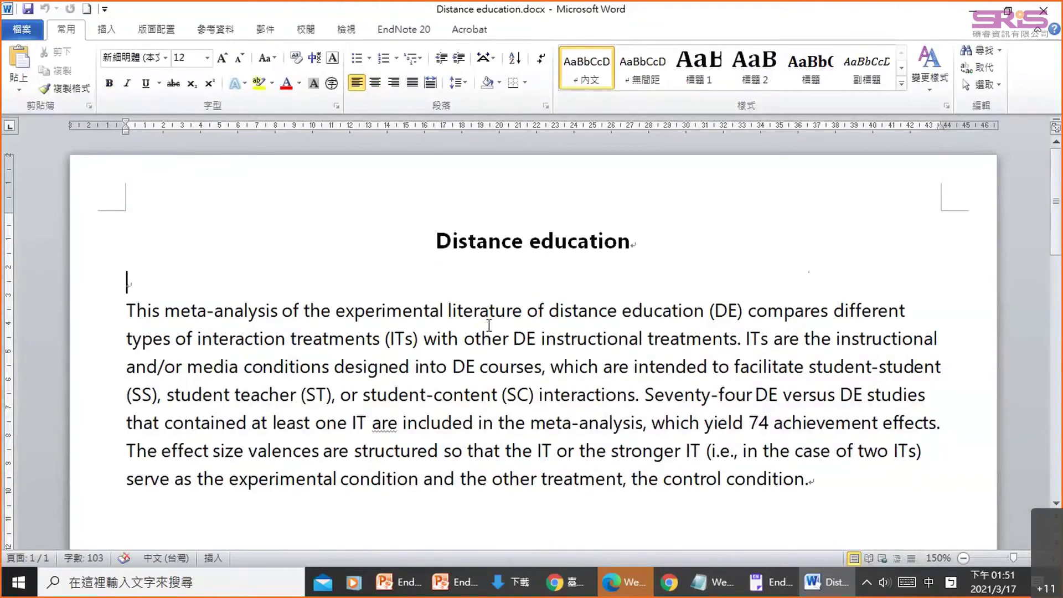
click(1003, 11)
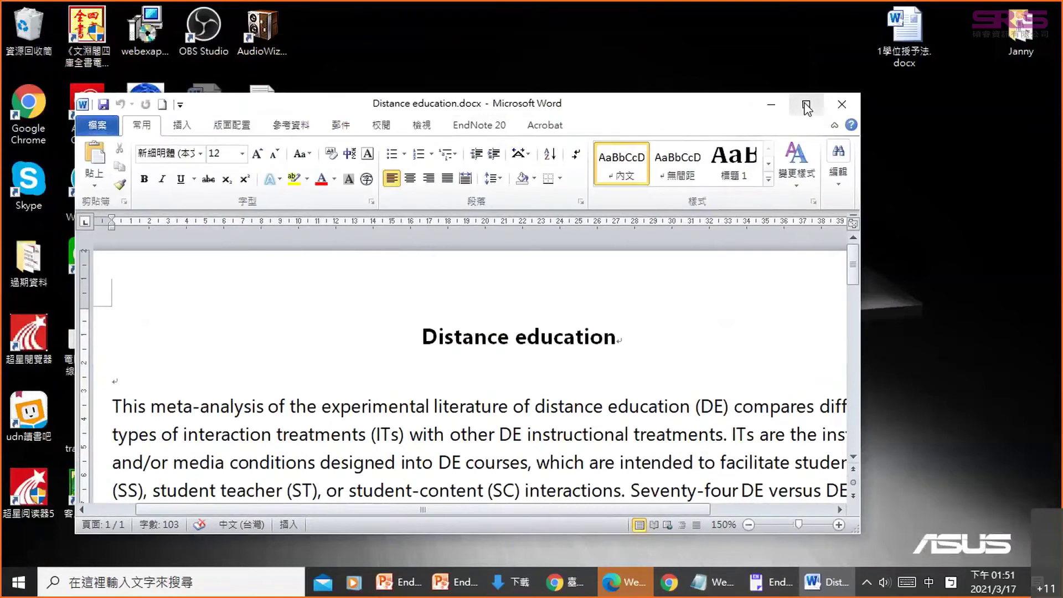
click(806, 107)
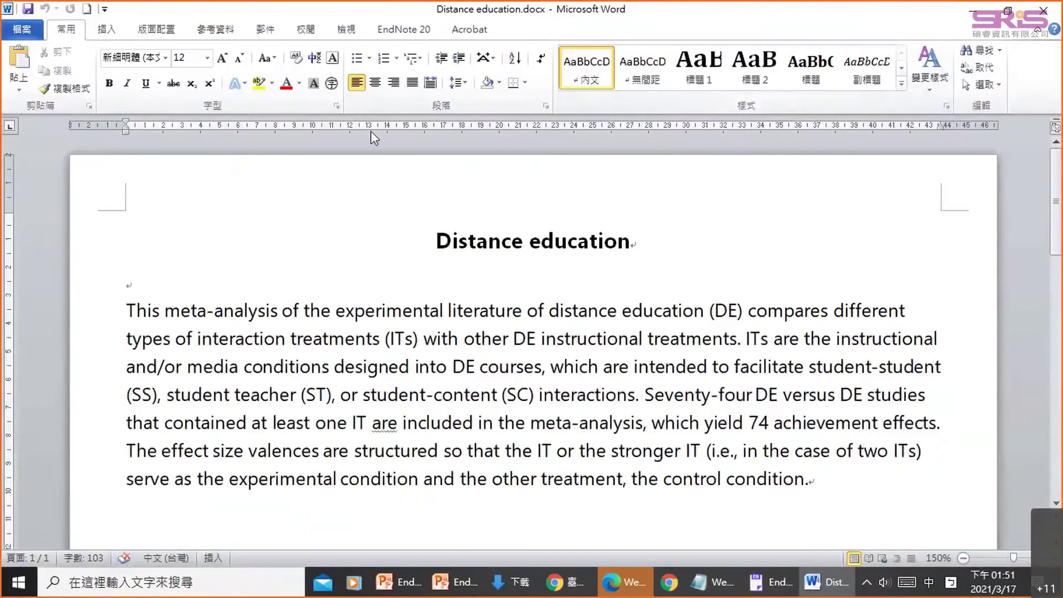
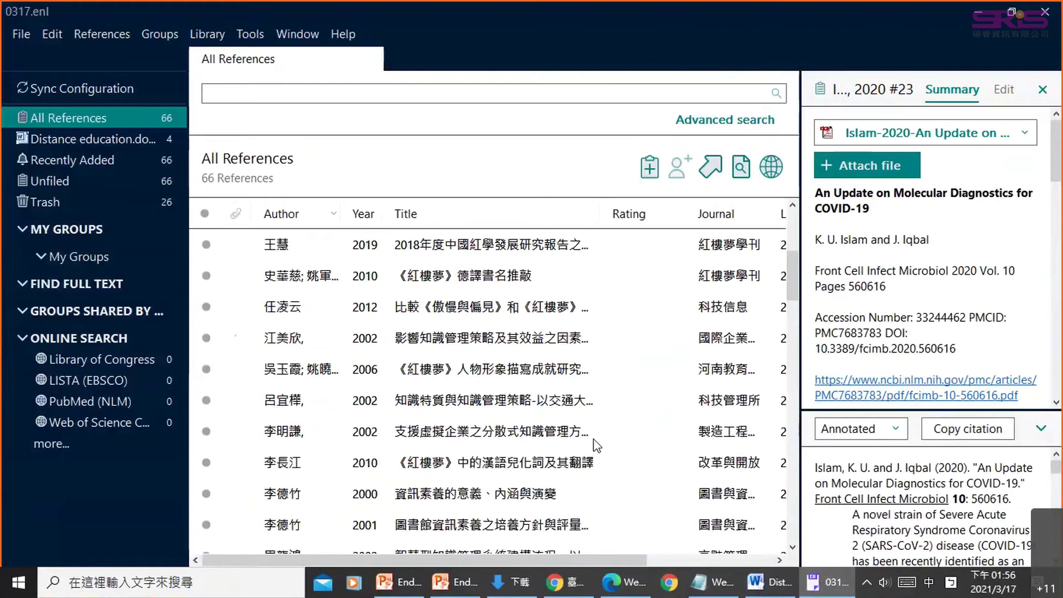
- Select the 2021 web reference 'COVID-19 防疫關鍵決策網' in the All References list
drag(791, 278, 790, 443)
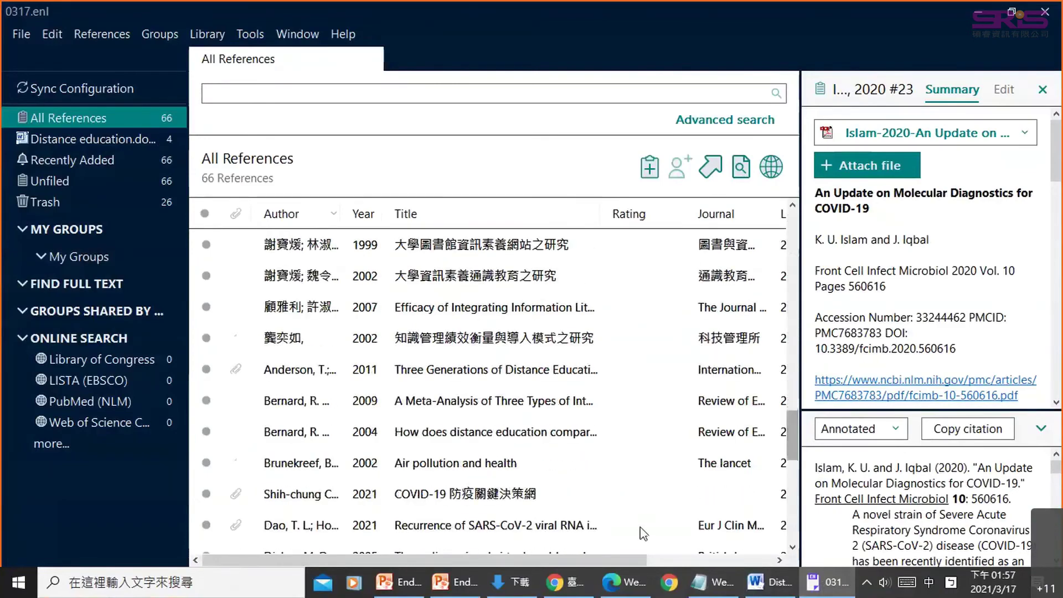
click(478, 498)
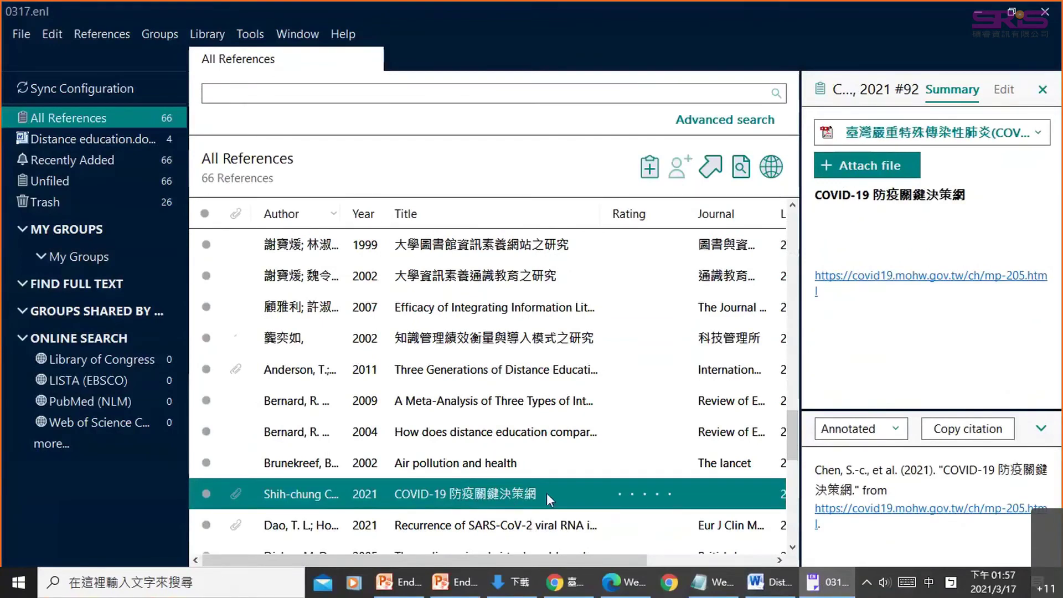
- Insert the selected reference as (Chen, Chang et al. 2021) at the first paragraph and check the bibliography
click(770, 587)
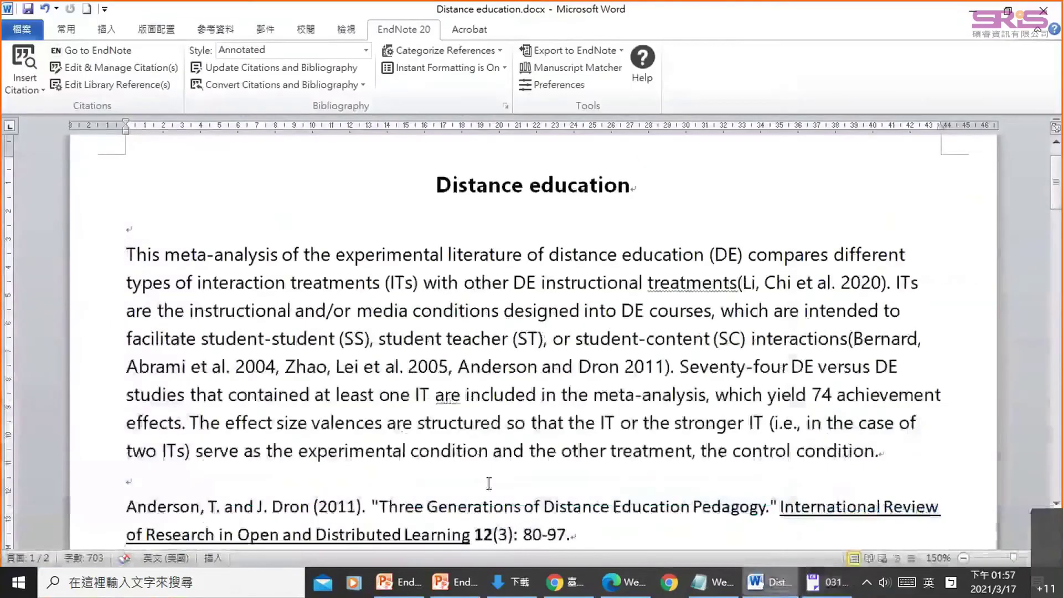
click(25, 89)
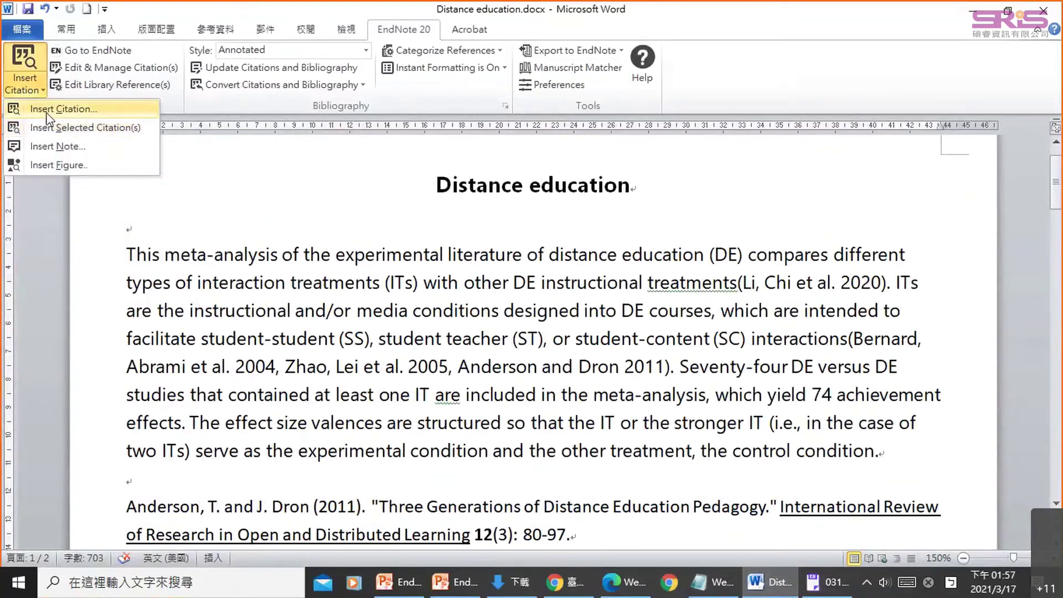
click(36, 128)
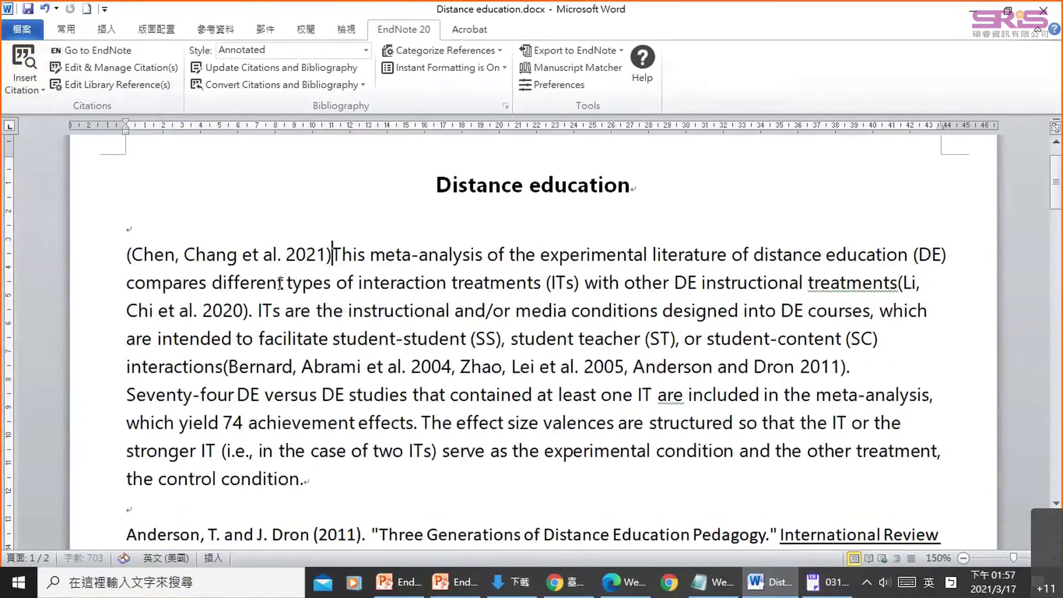
click(243, 255)
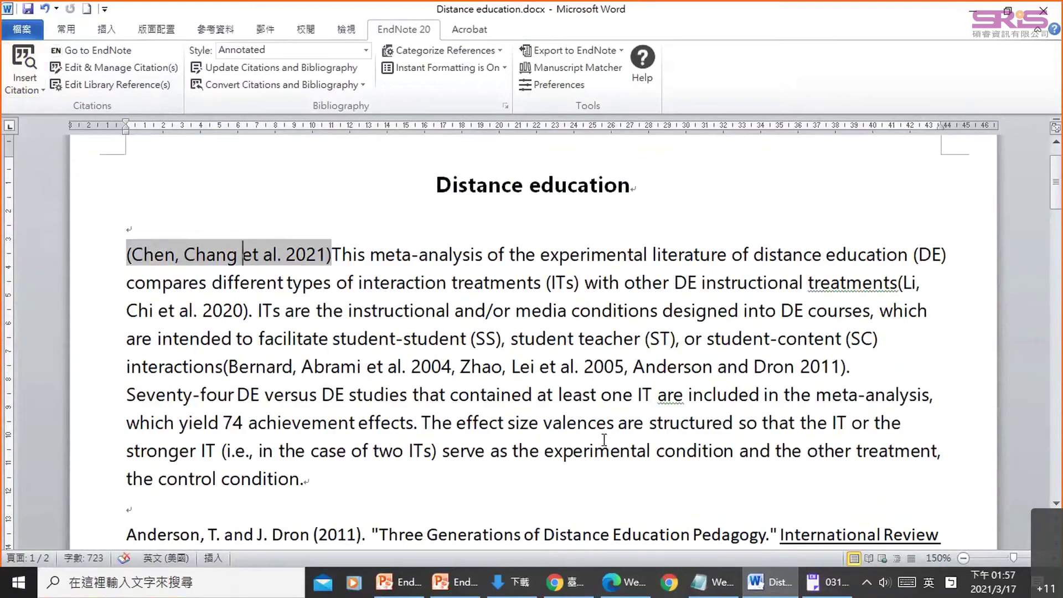
scroll(609, 436, down, 12)
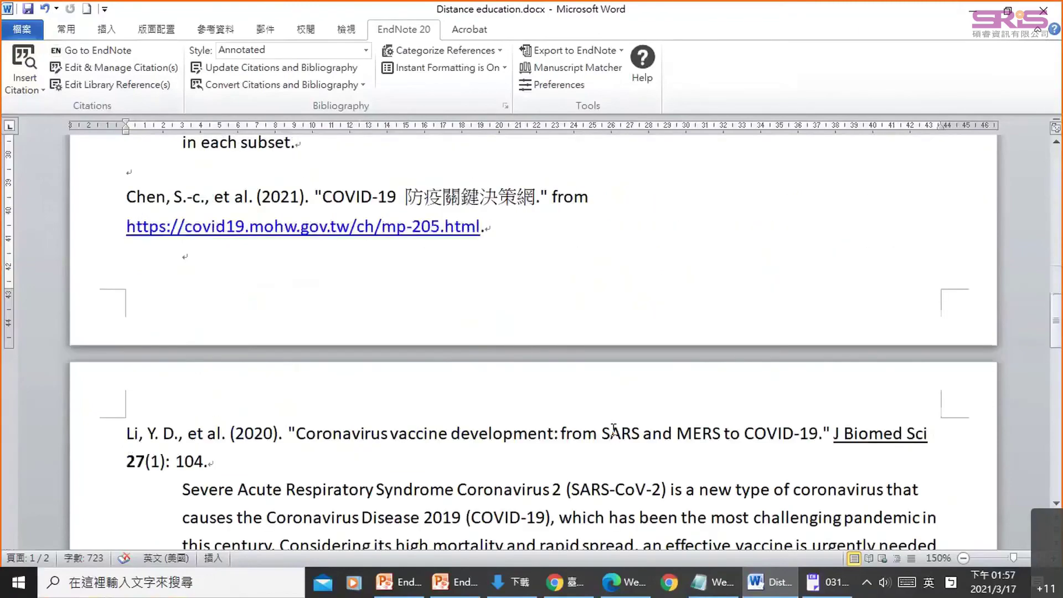
scroll(613, 430, down, 5)
scroll(618, 426, up, 15)
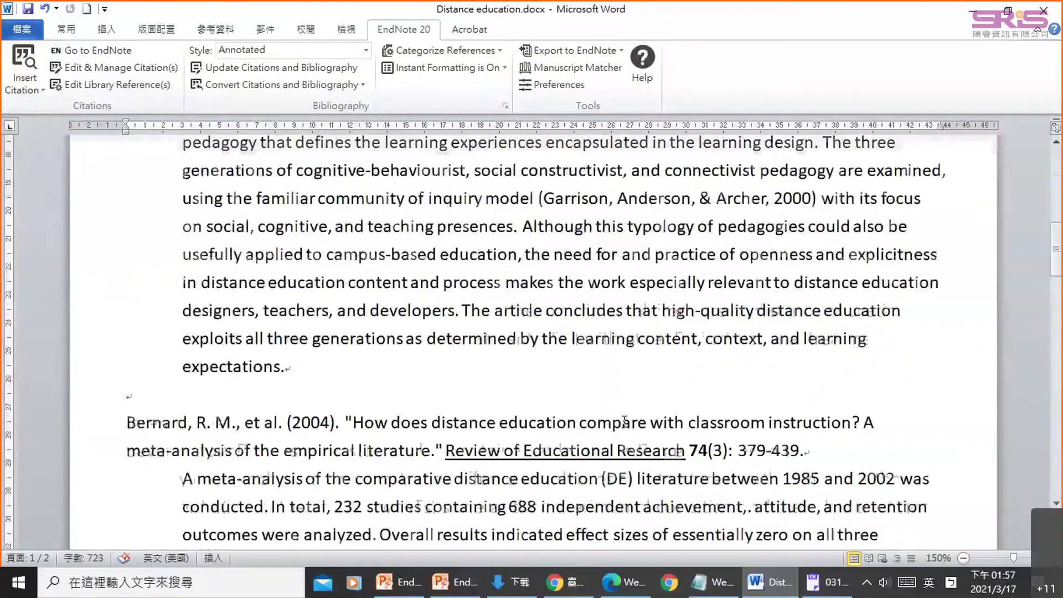
scroll(624, 422, up, 10)
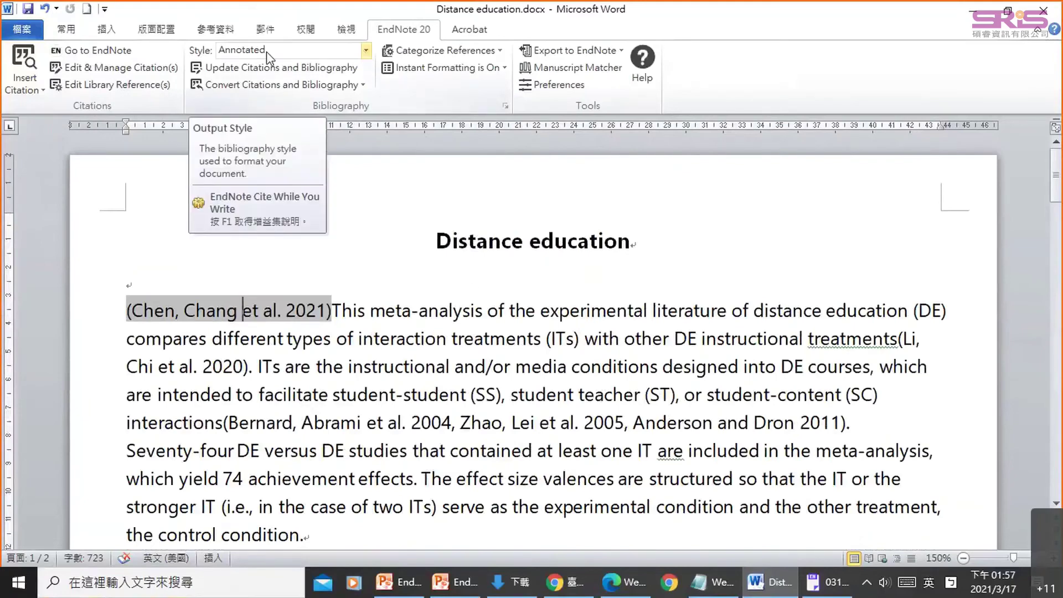
click(366, 50)
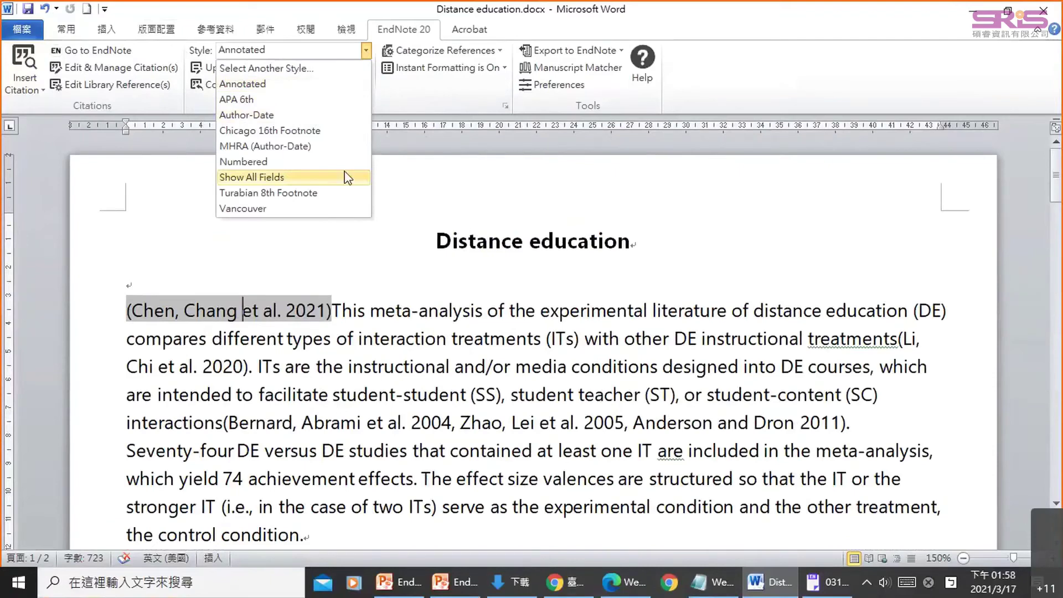
click(453, 204)
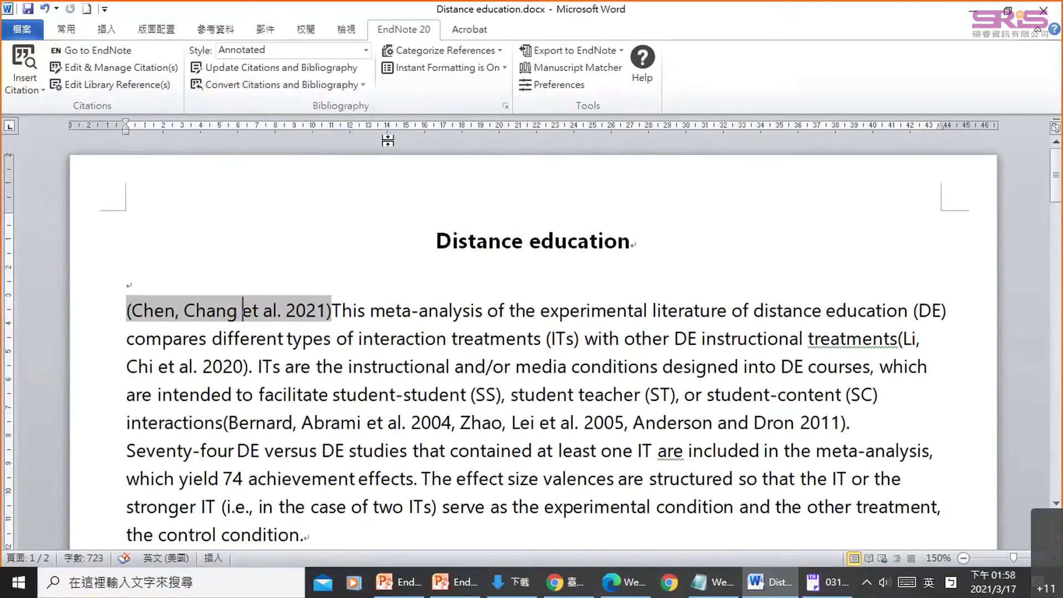
scroll(383, 226, down, 5)
scroll(383, 226, up, 1)
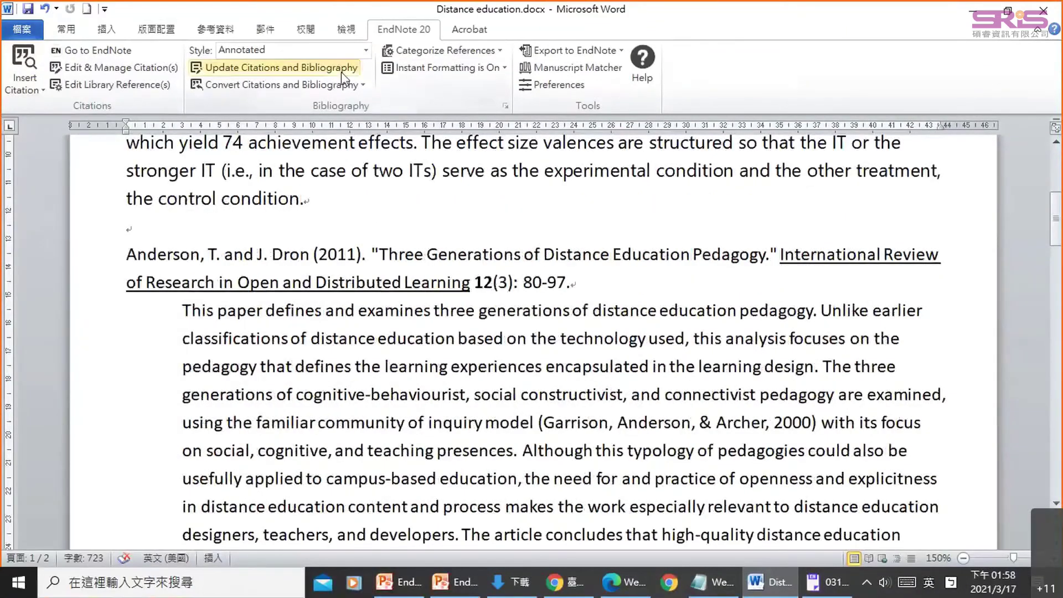
click(366, 50)
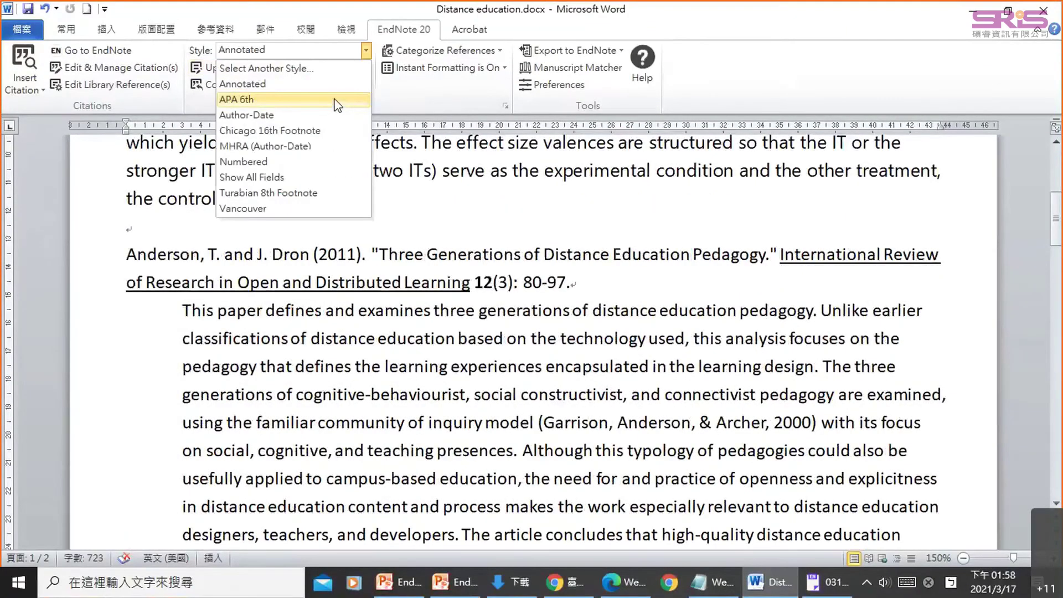
click(337, 101)
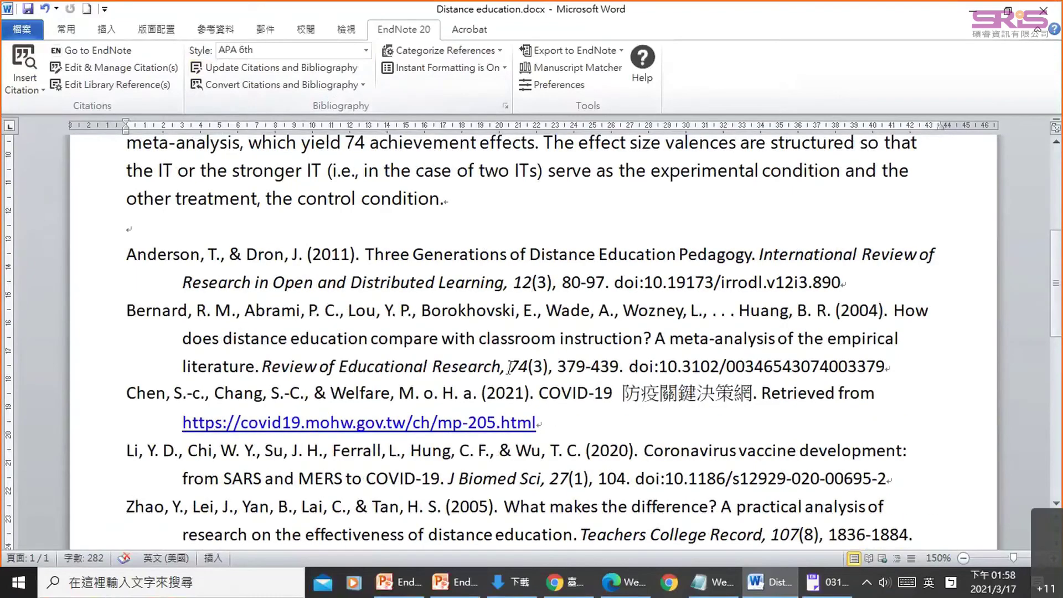
scroll(512, 365, up, 4)
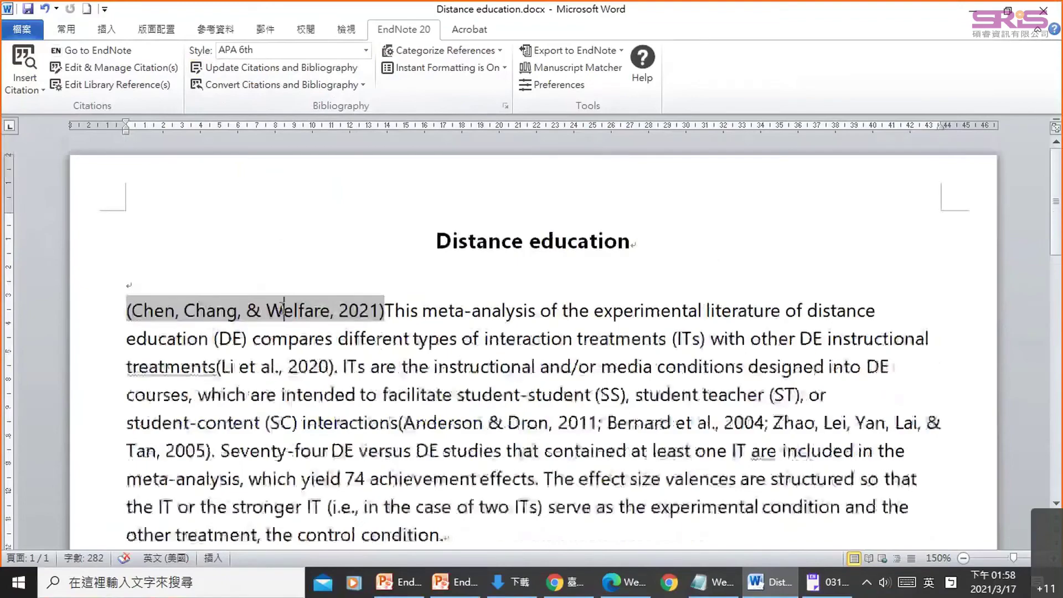
scroll(344, 338, down, 5)
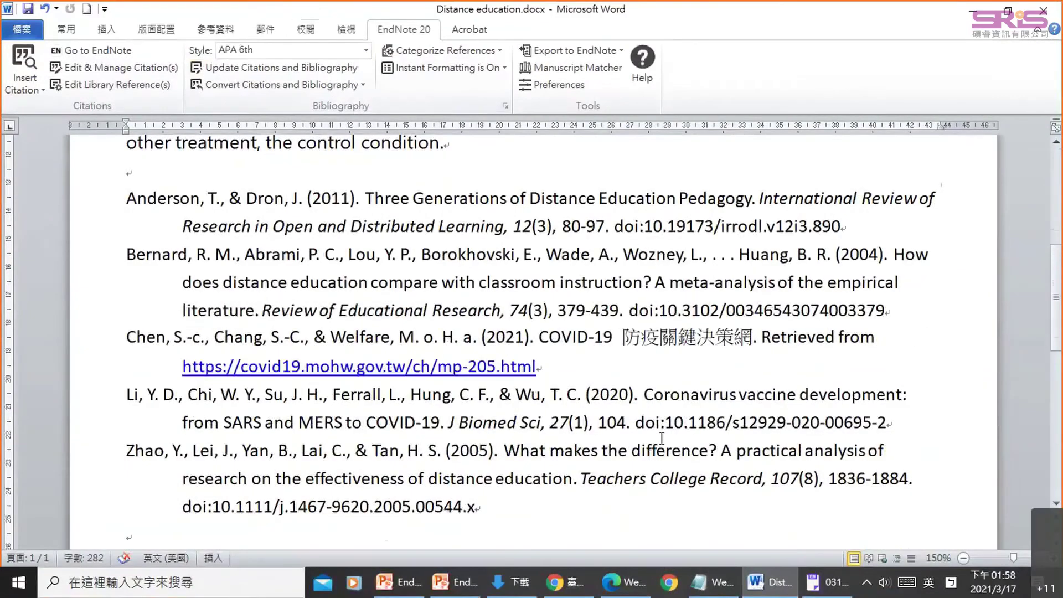
scroll(344, 337, up, 1)
click(366, 52)
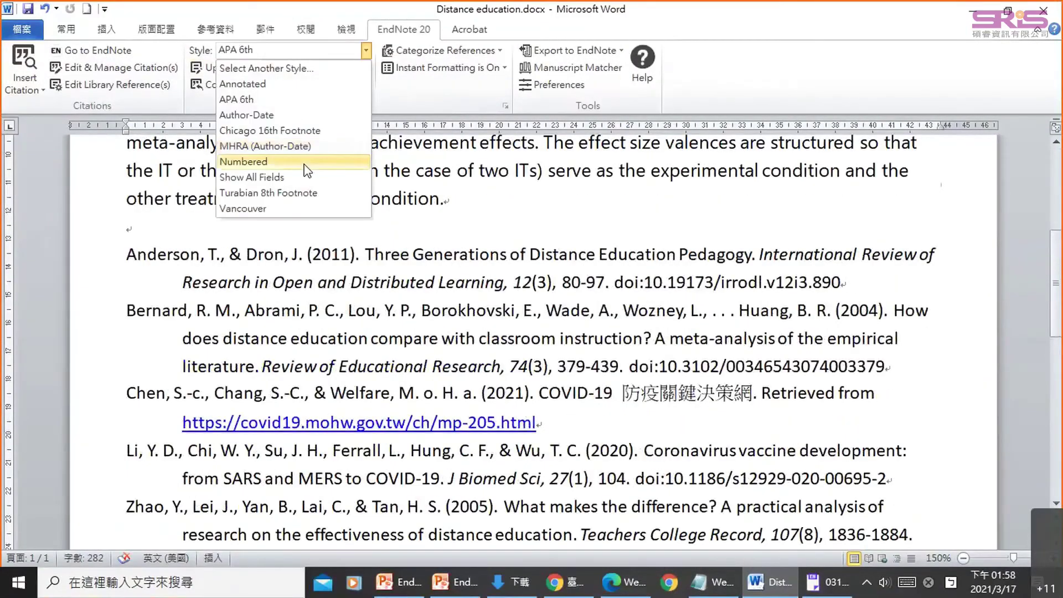
click(306, 171)
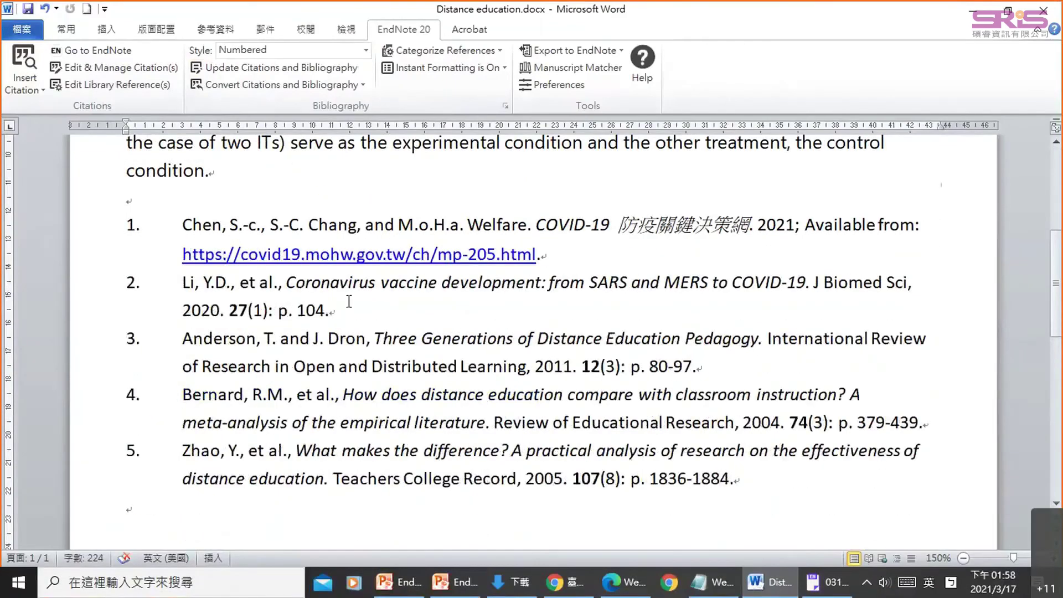
scroll(391, 288, up, 1)
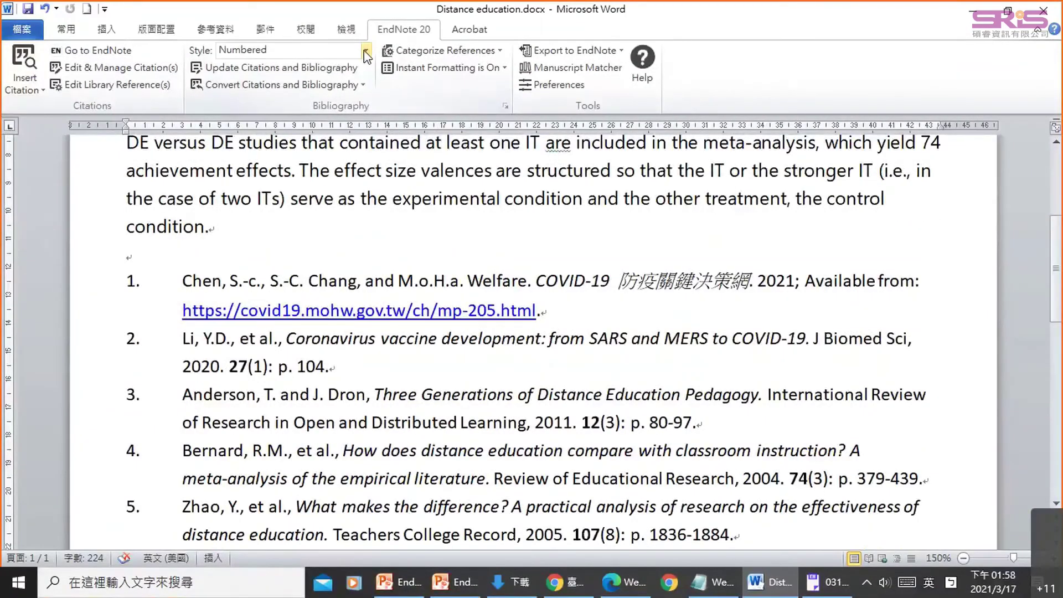
click(365, 53)
click(344, 84)
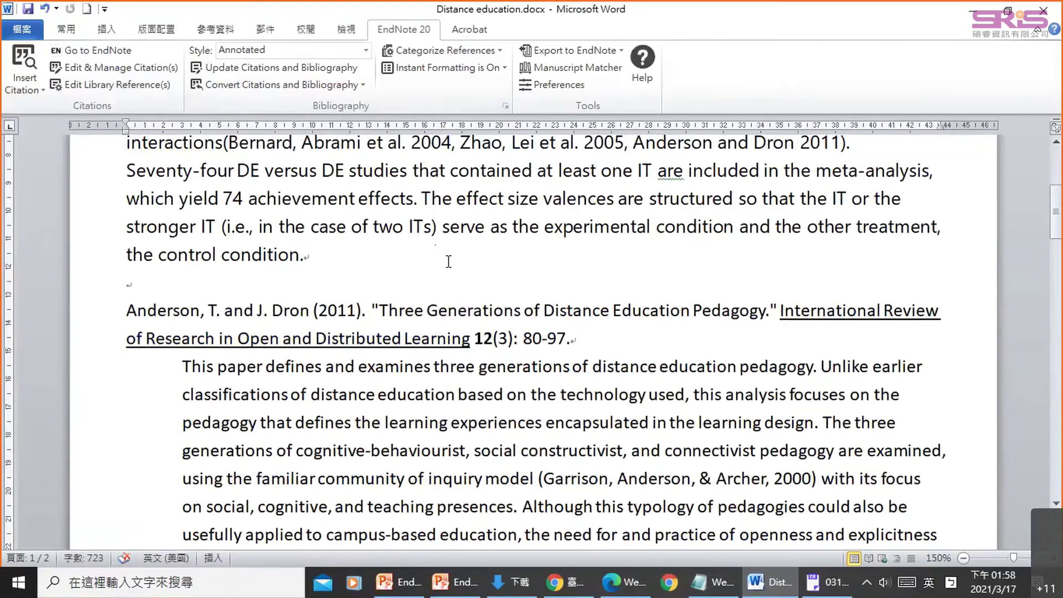
scroll(449, 262, up, 4)
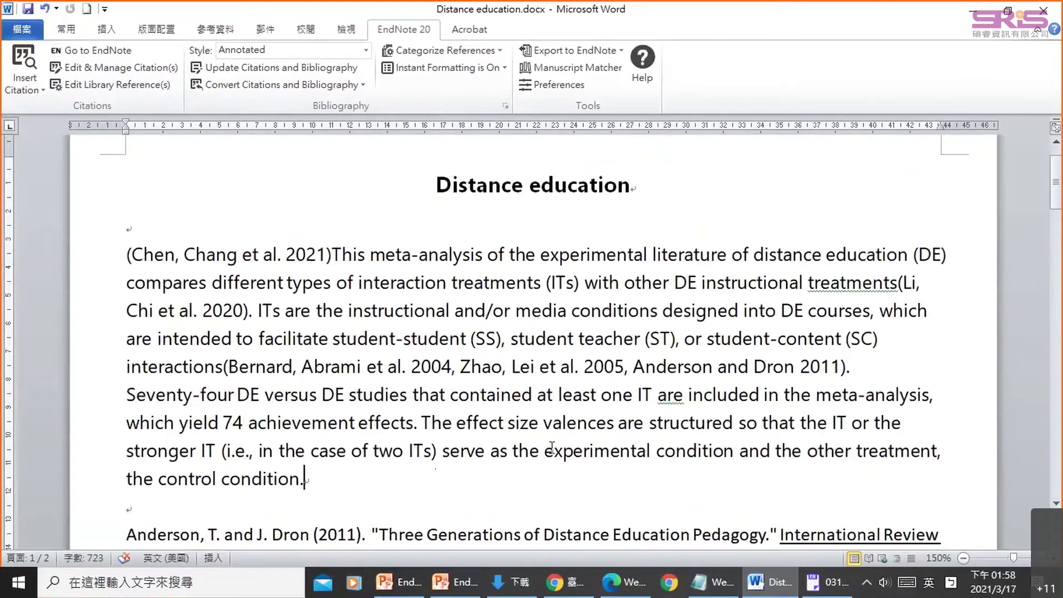
click(773, 365)
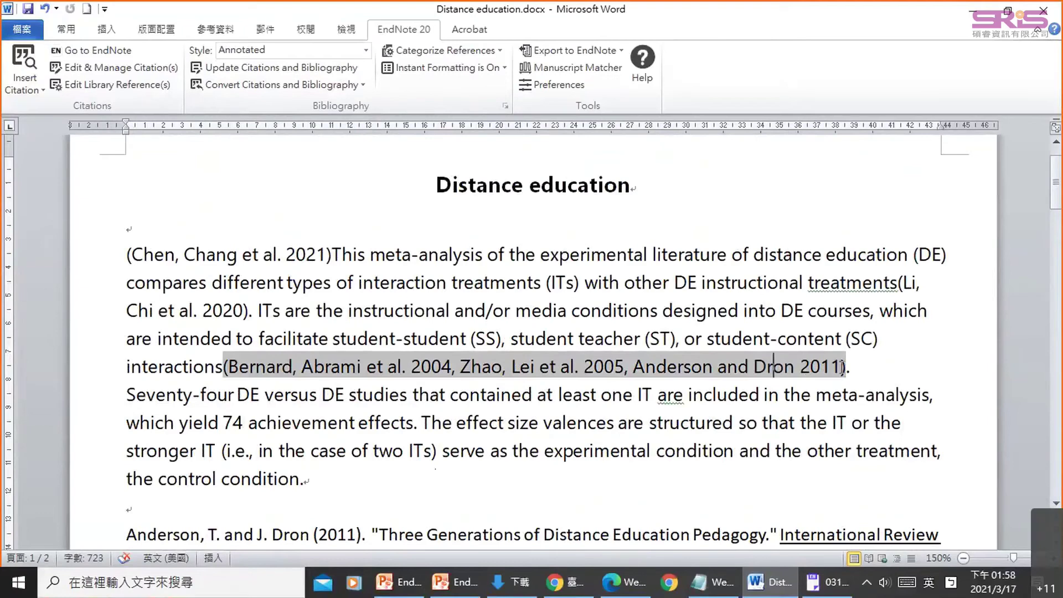
click(842, 368)
key(BackSpace)
key(BackSpace)
key(BackSpace)
key(BackSpace)
key(BackSpace)
key(BackSpace)
key(BackSpace)
key(BackSpace)
key(BackSpace)
key(BackSpace)
key(BackSpace)
key(BackSpace)
click(836, 366)
drag(841, 366, 624, 366)
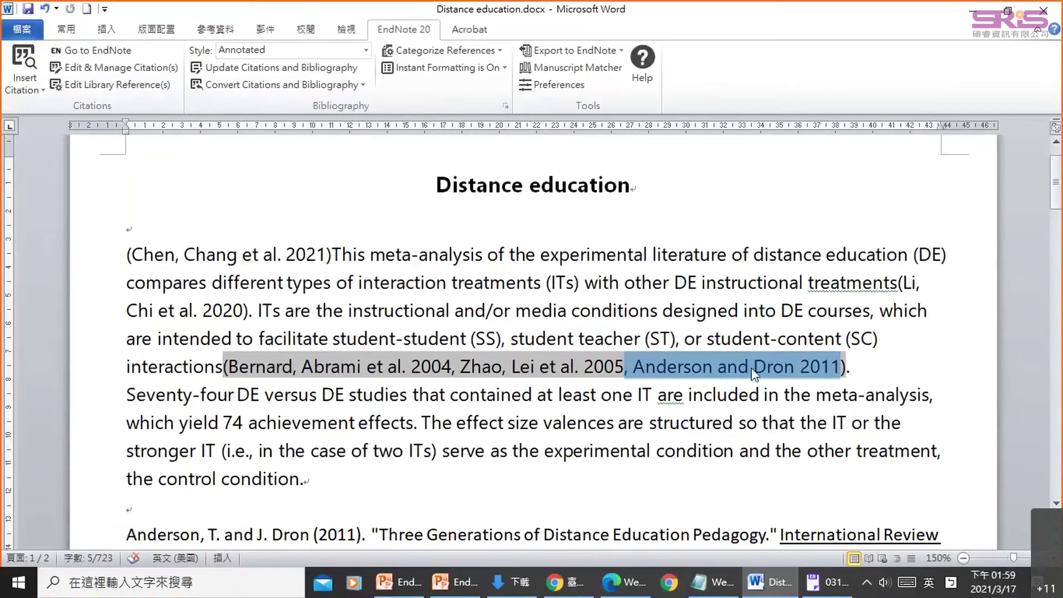
key(Delete)
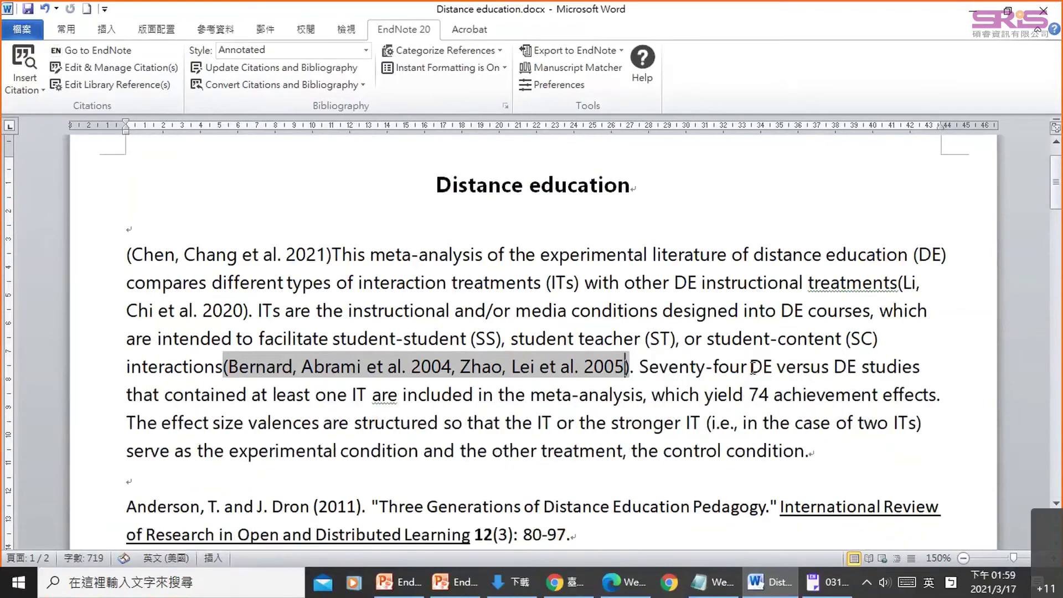
key(ctrl+z)
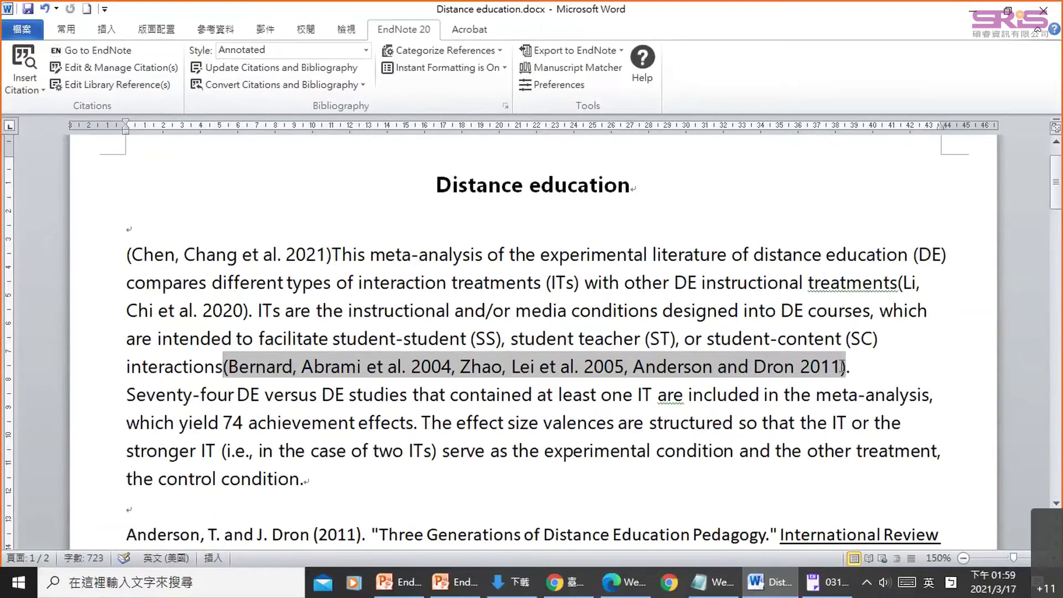
- Remove Anderson and Dron 2011 from the grouped citation after 'interactions', keeping Bernard 2004 and Zhao 2005
click(713, 365)
click(111, 68)
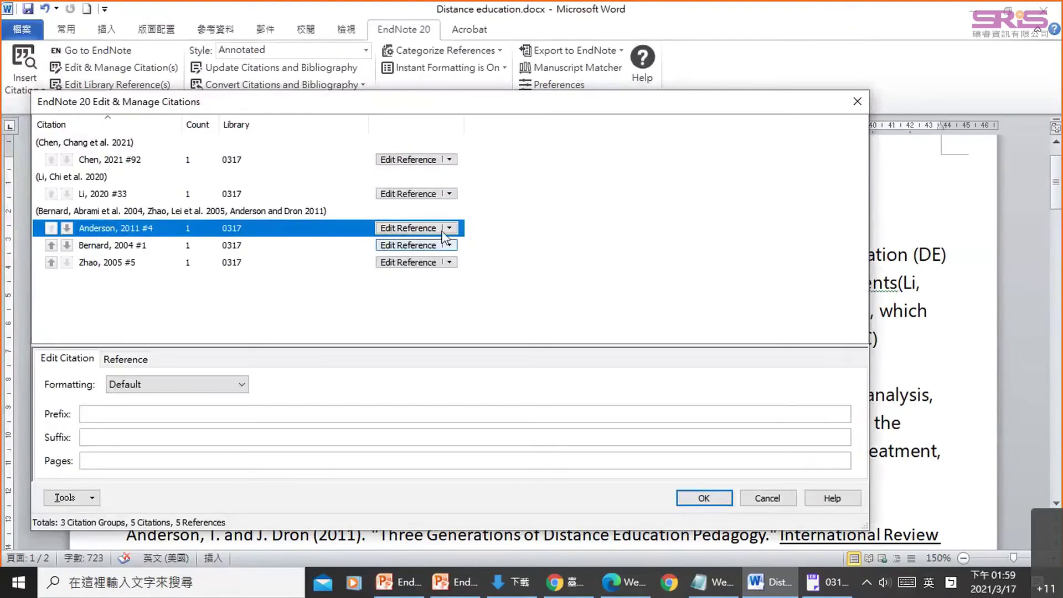
click(451, 229)
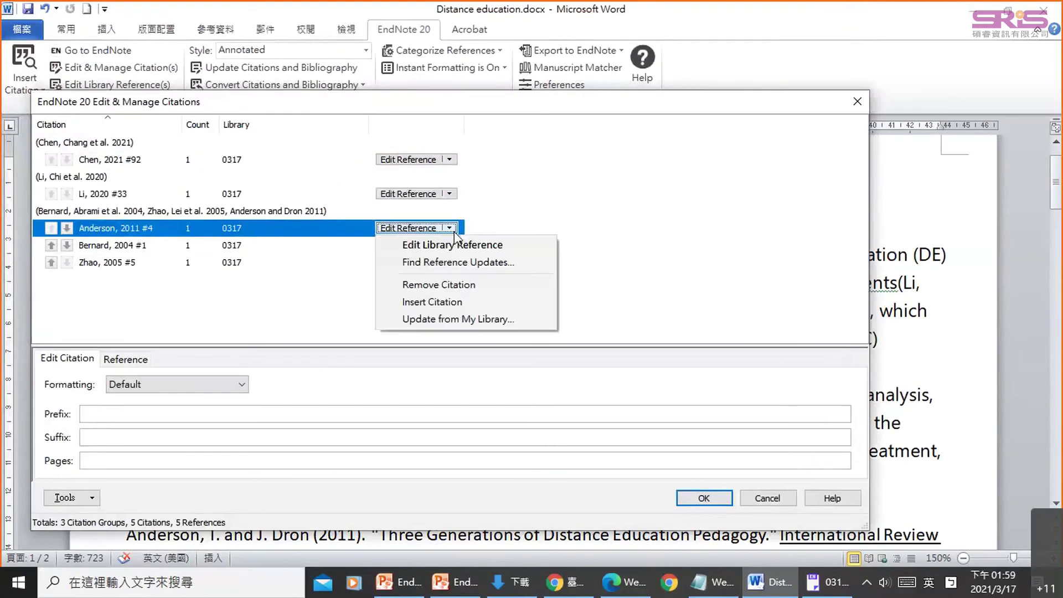
click(434, 282)
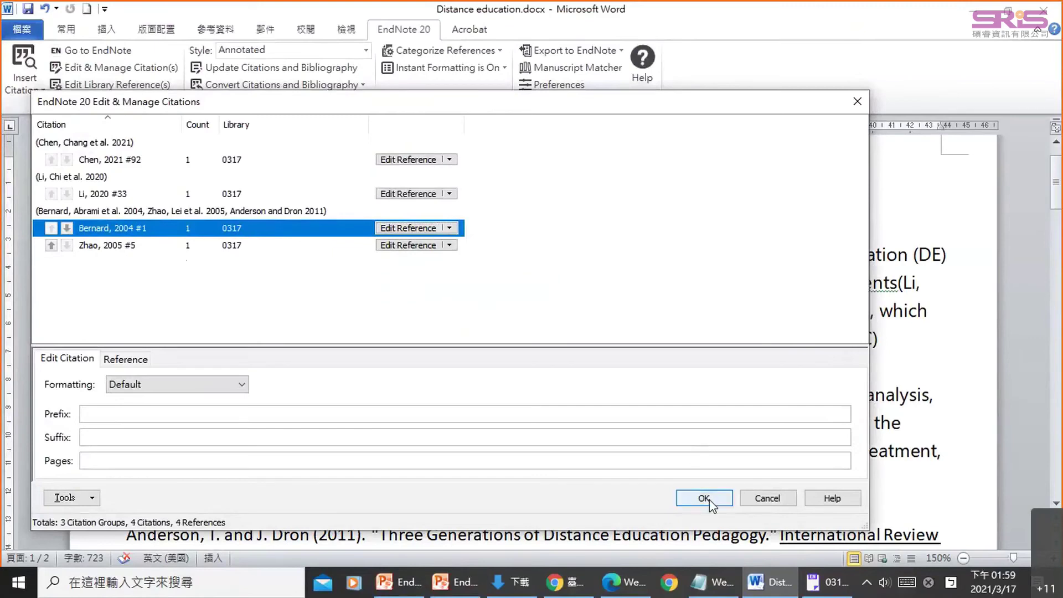
click(704, 499)
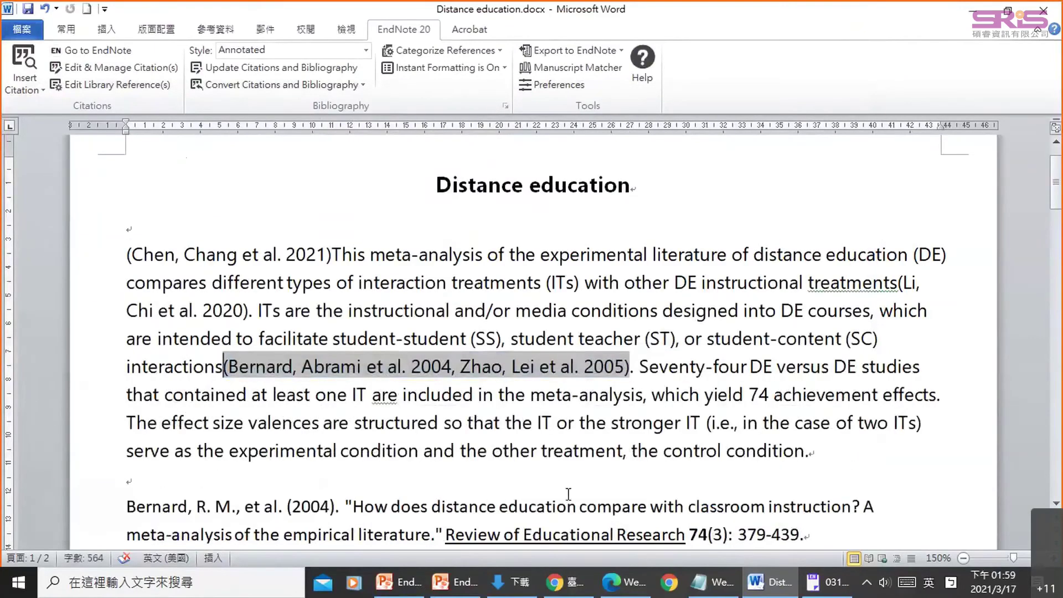
scroll(569, 493, down, 4)
scroll(569, 494, up, 1)
scroll(568, 388, up, 5)
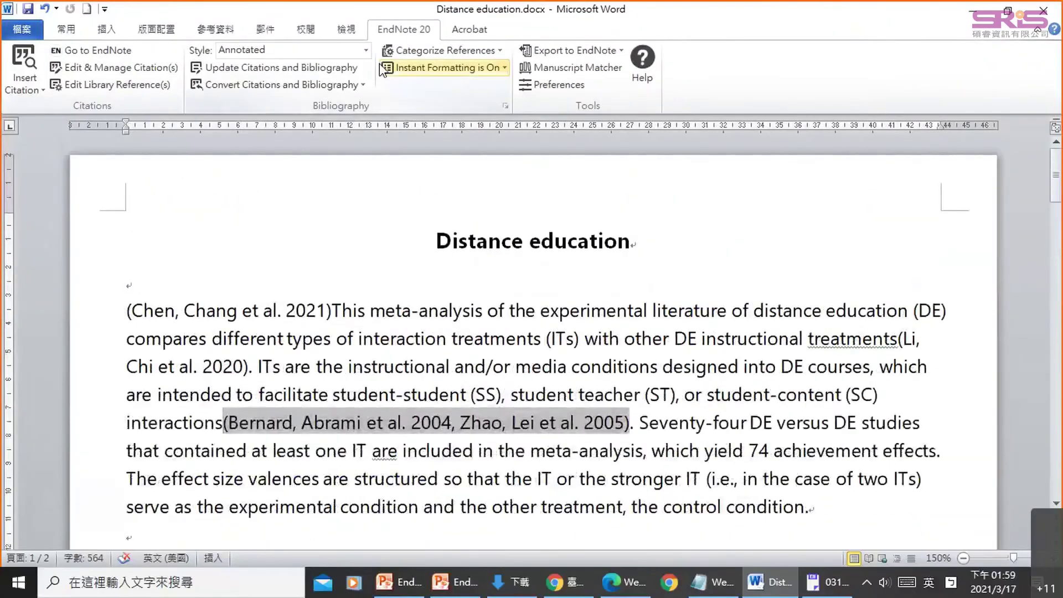
- Switch the document's citation style to APA 6th
click(365, 50)
click(340, 98)
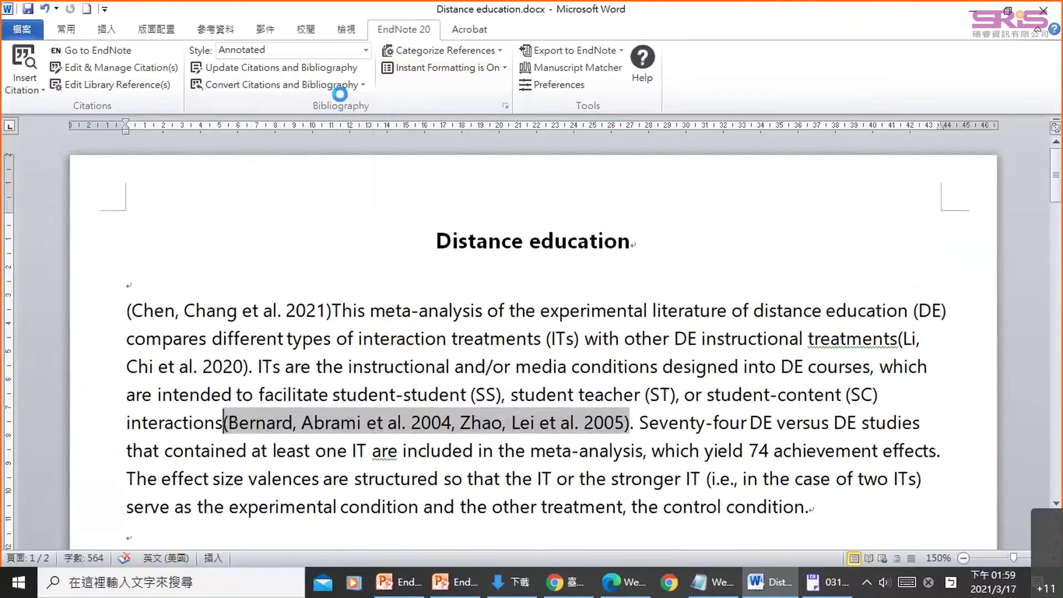
click(601, 366)
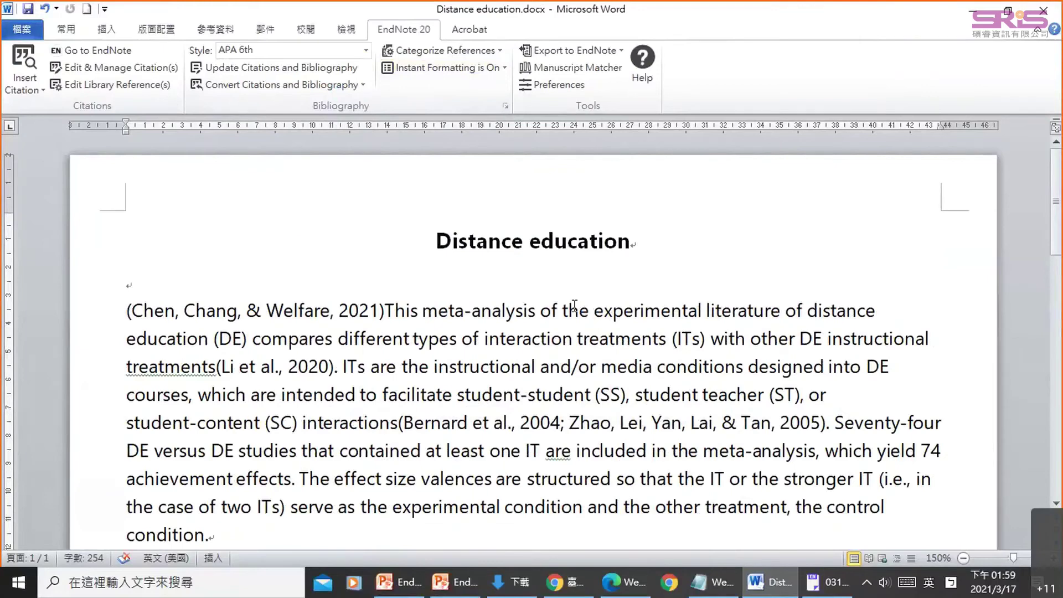
- Delete the opening parenthesis before the Chen citation
click(221, 306)
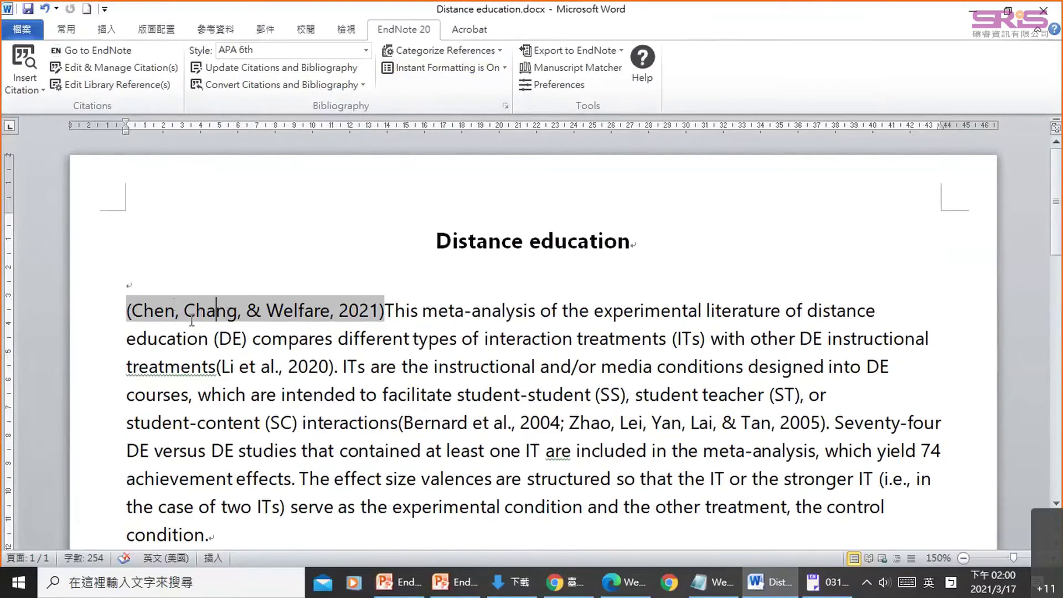
click(134, 304)
key(BackSpace)
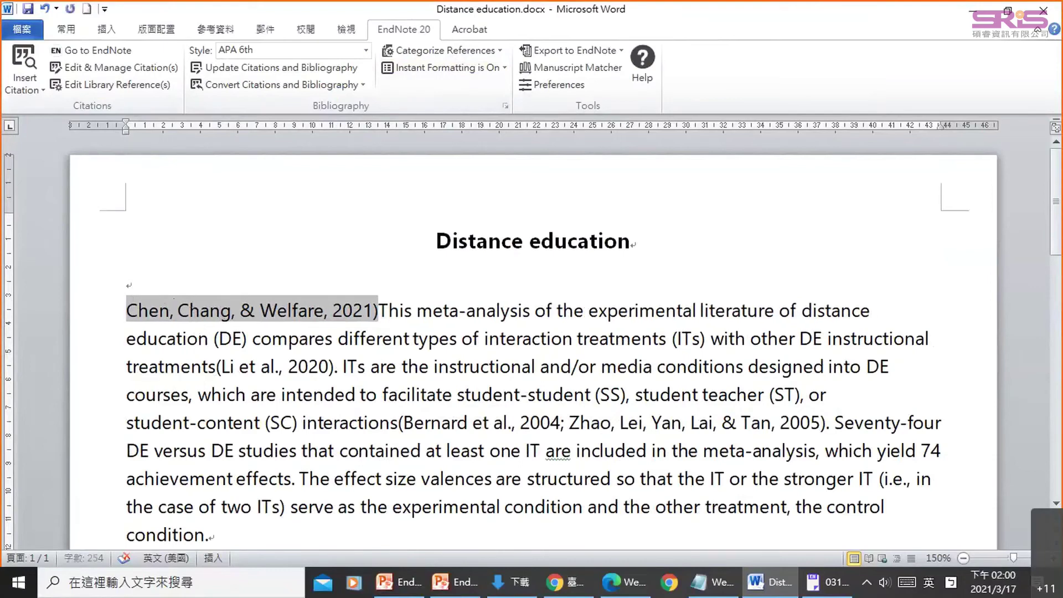
- Format the Chen 2021 citation as Author (Year) with pages 112-113
text(()
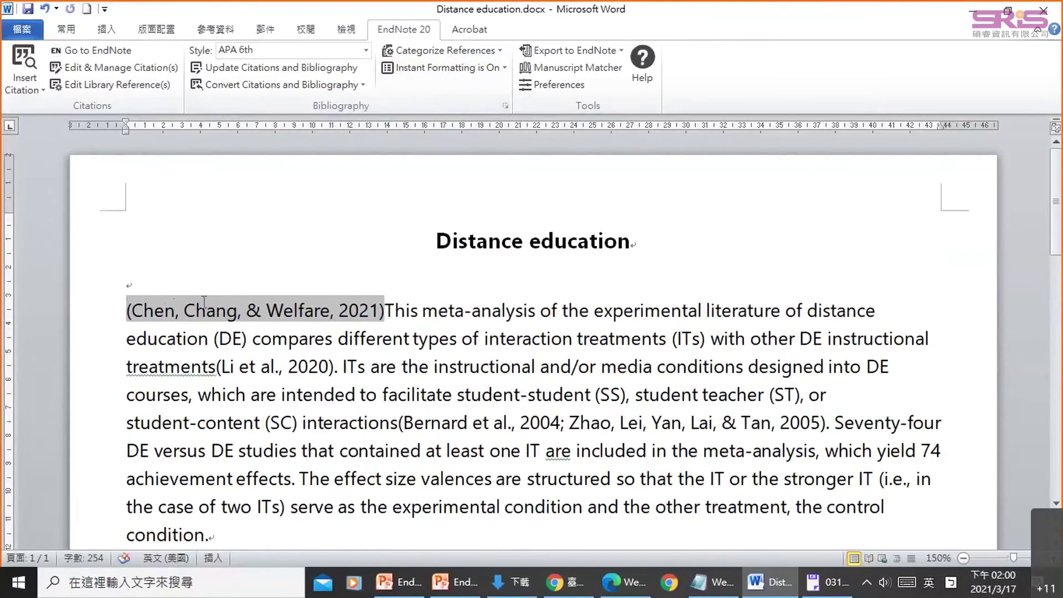
click(263, 302)
click(129, 70)
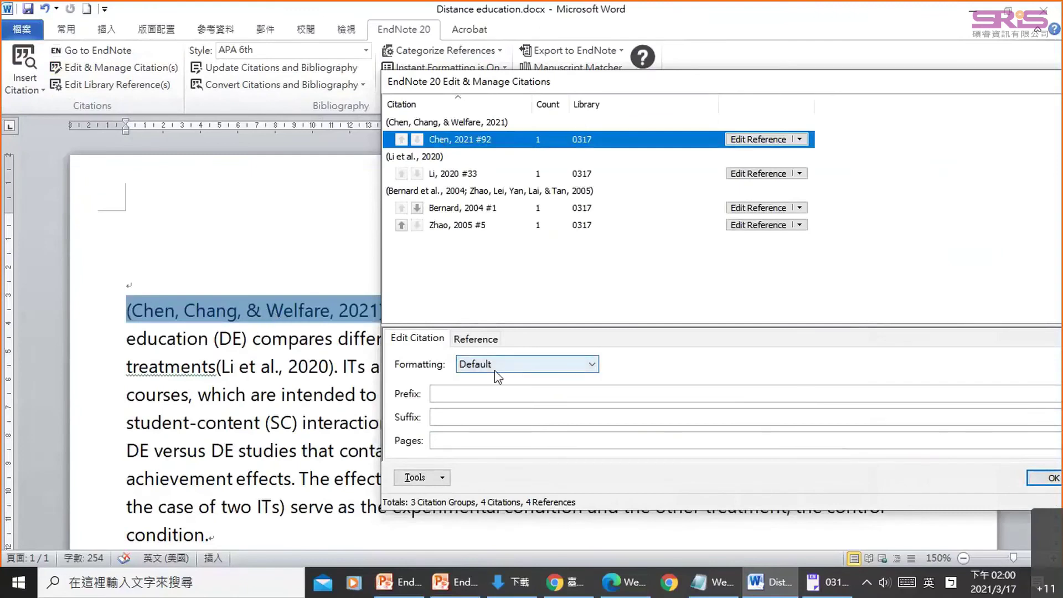
click(523, 363)
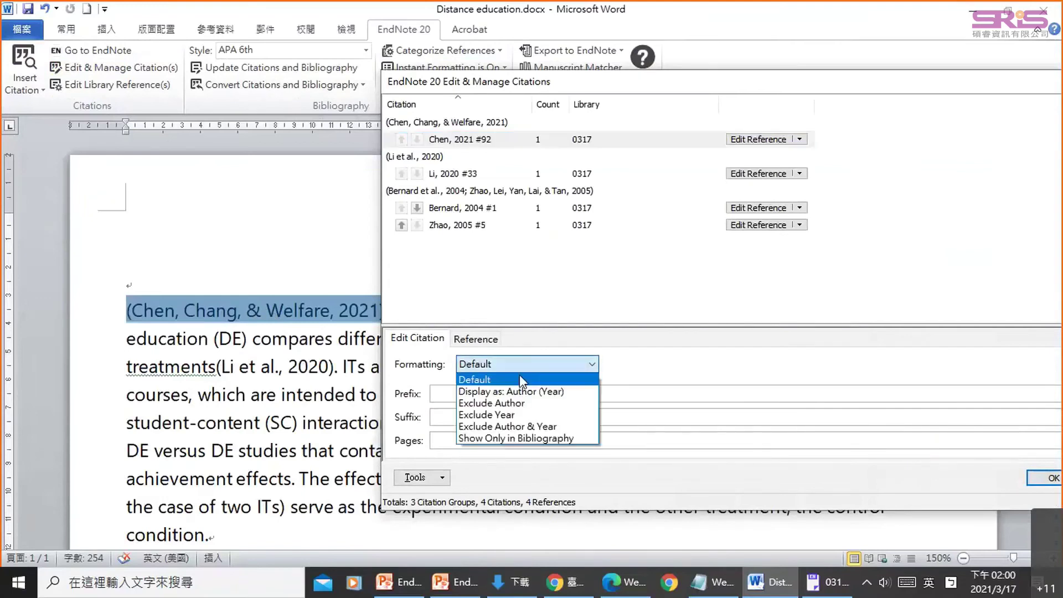
click(526, 391)
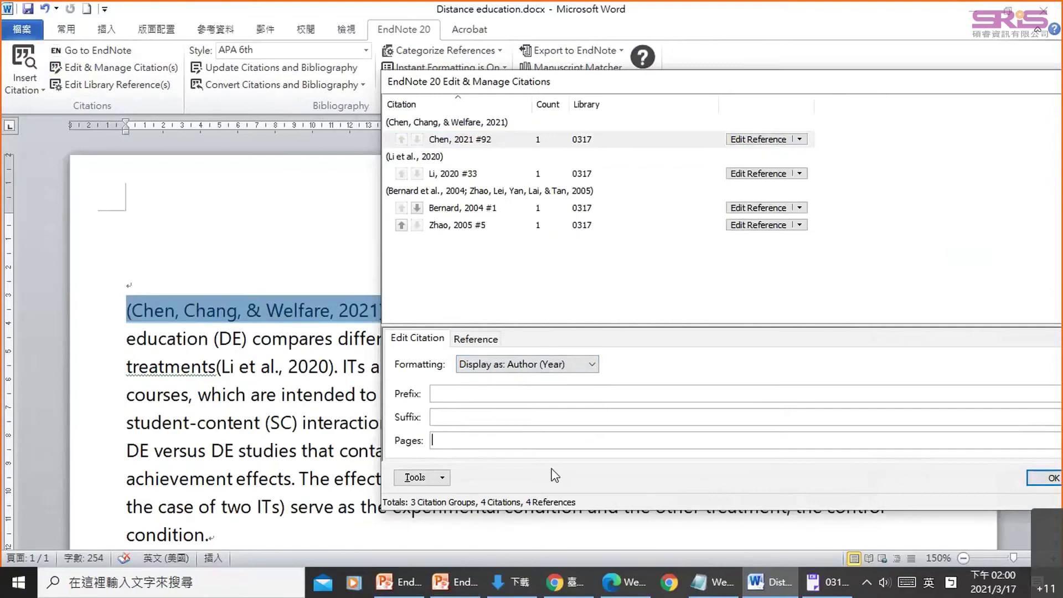
text(112-113)
double_click(779, 80)
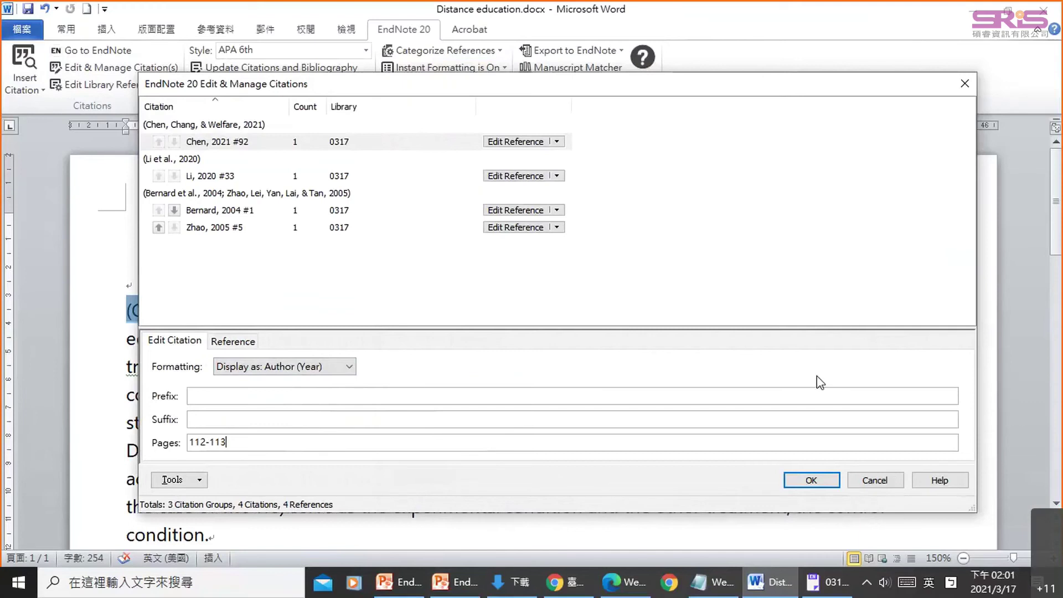
click(809, 480)
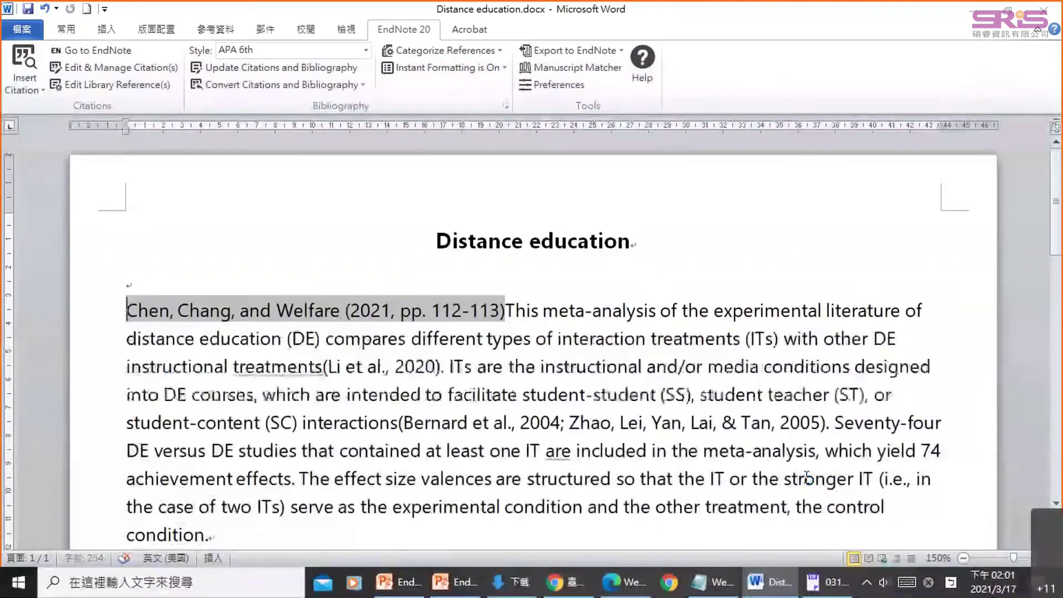
click(391, 367)
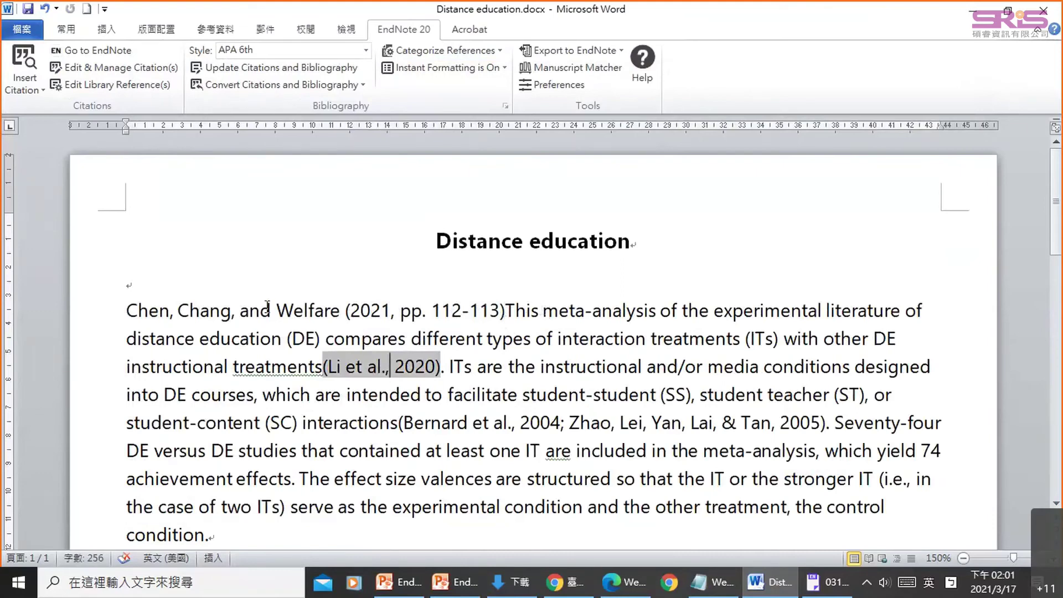
click(314, 311)
drag(277, 310, 341, 312)
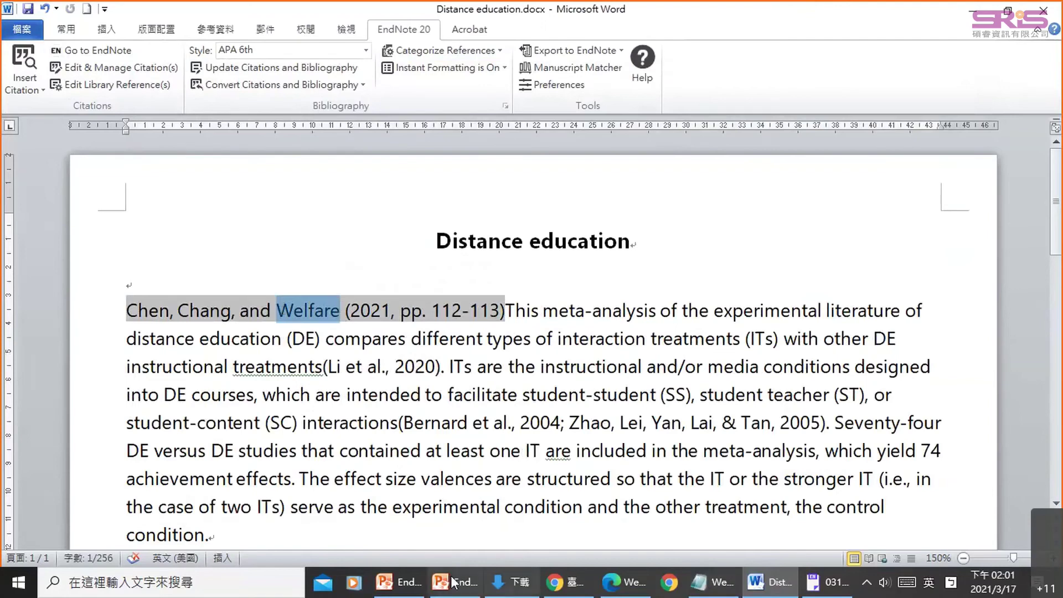
- Append ',,' to 'Ministry of Health and Welfare' in the Chen 2021 Author field
click(816, 587)
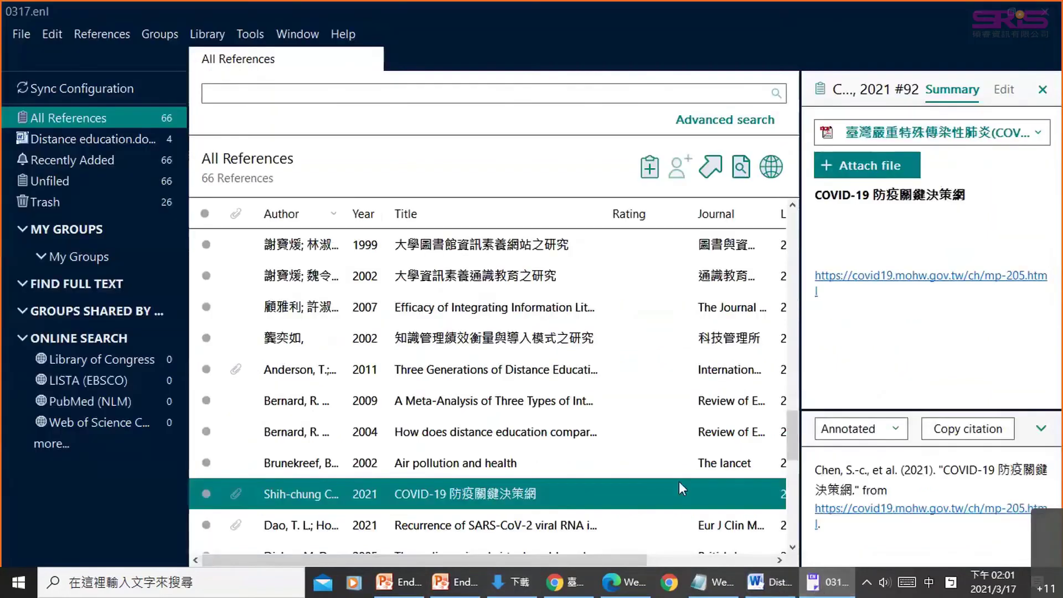
click(1007, 92)
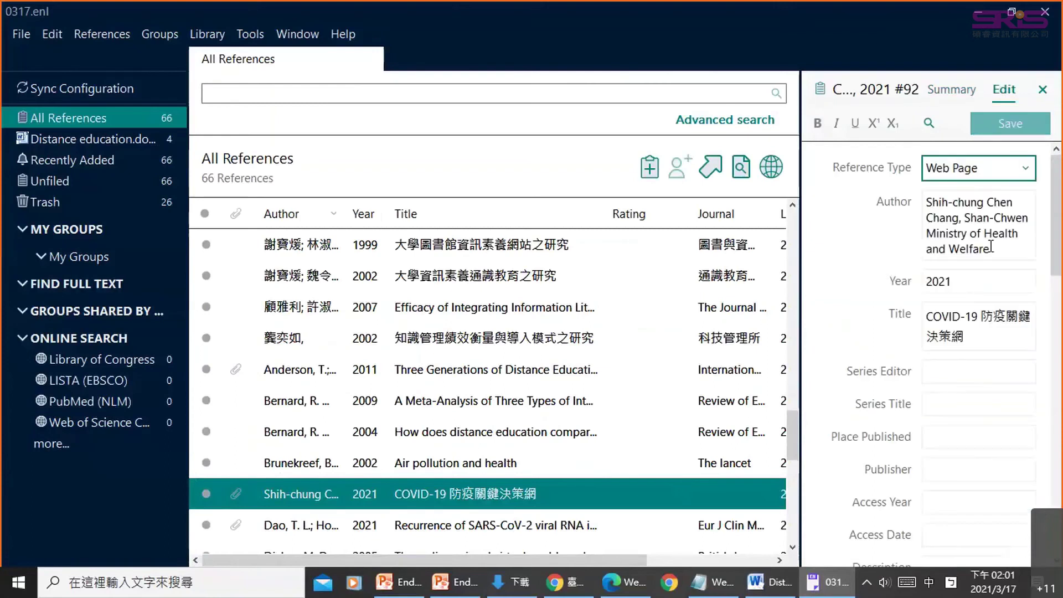
click(991, 247)
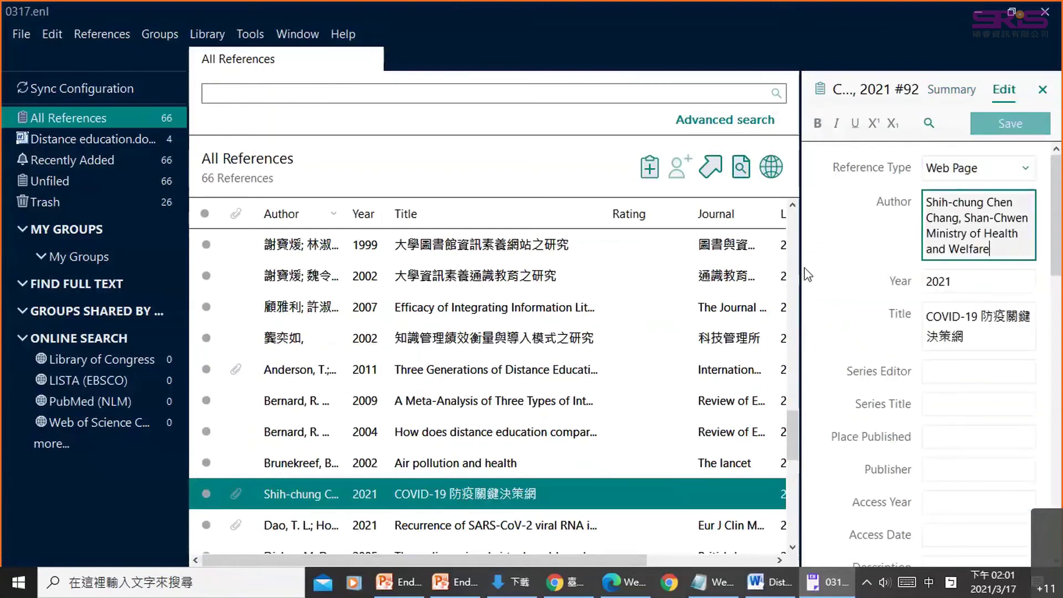
drag(802, 270, 615, 269)
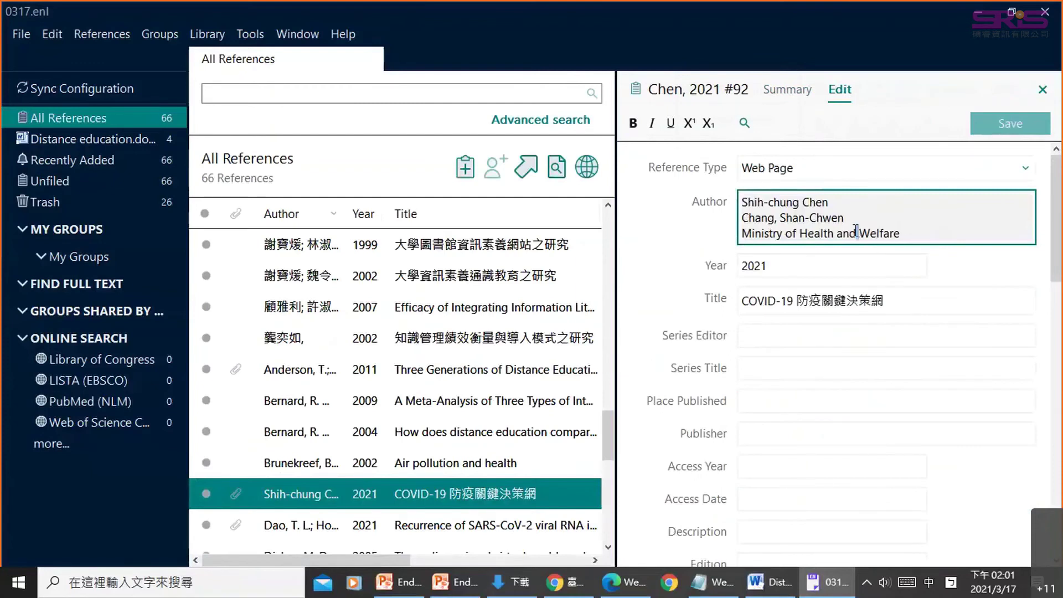
click(911, 233)
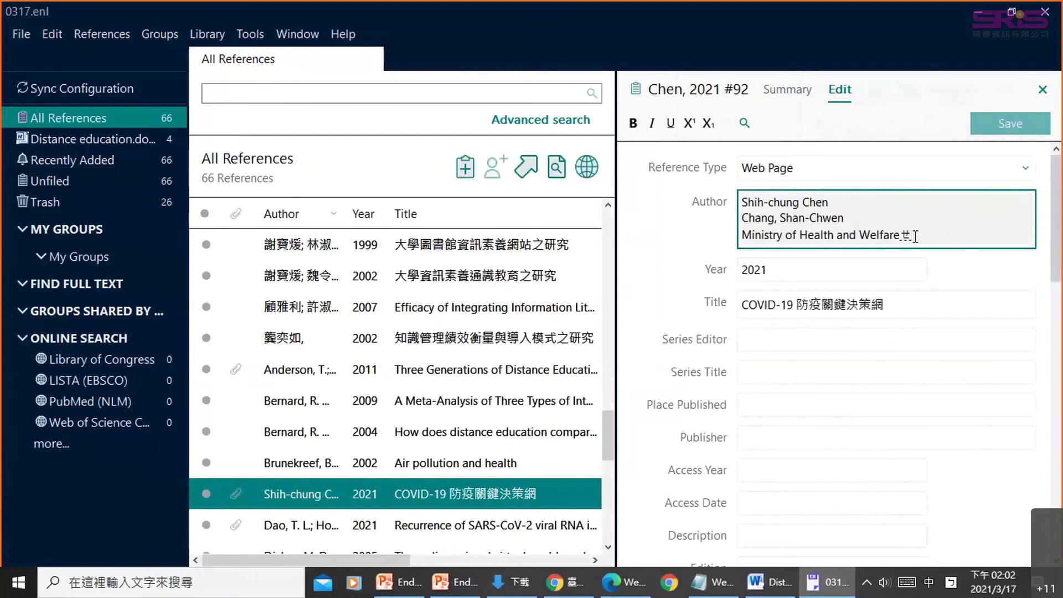
key(shift)
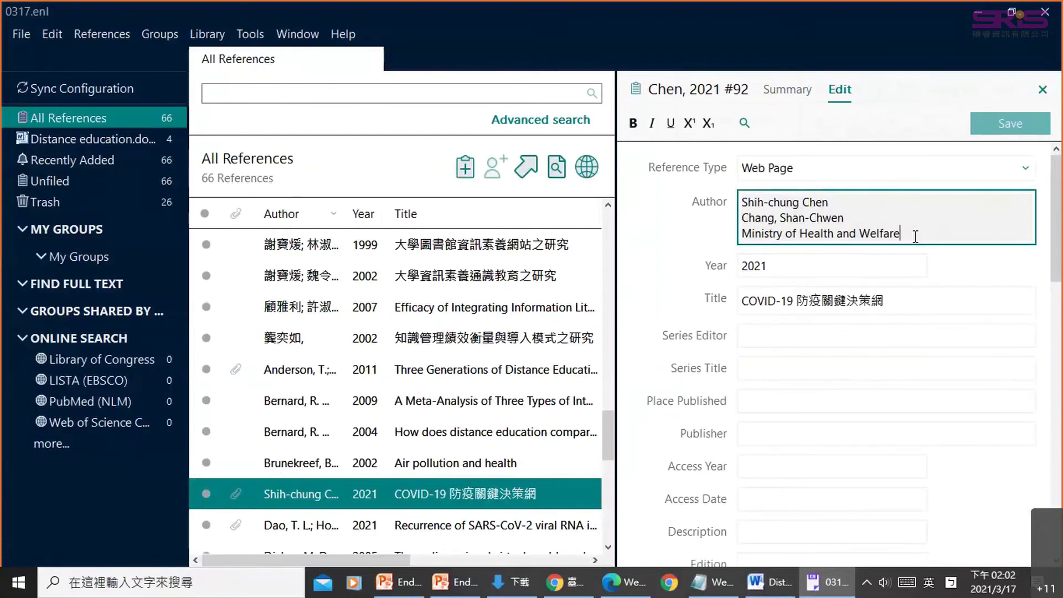
text(,,)
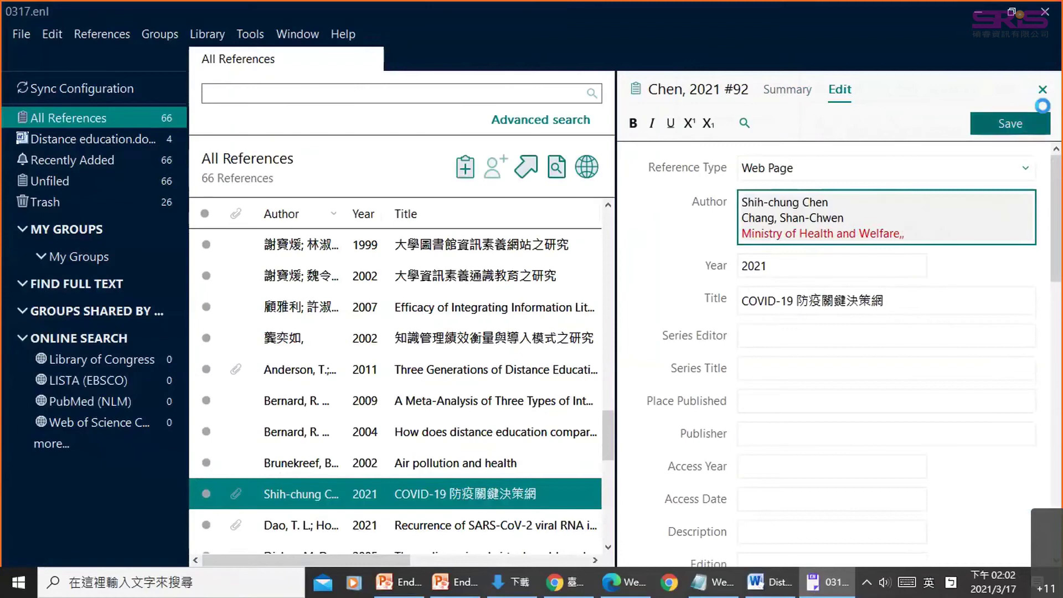
click(778, 587)
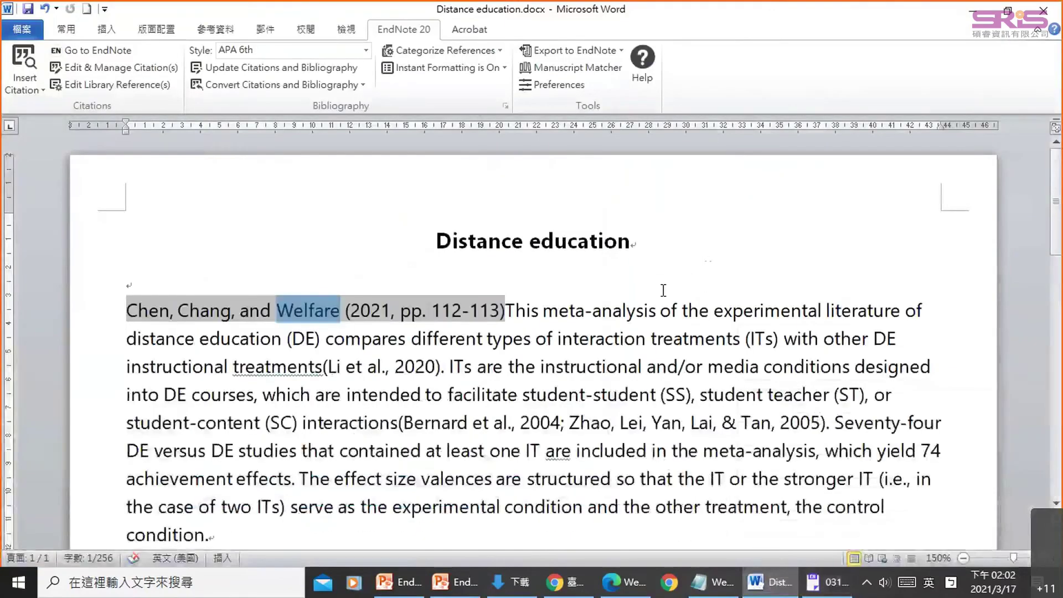
- Update citations so the first reads Chen, Chang, and Ministry of Health and Welfare (2021, pp. 112-113)
click(308, 338)
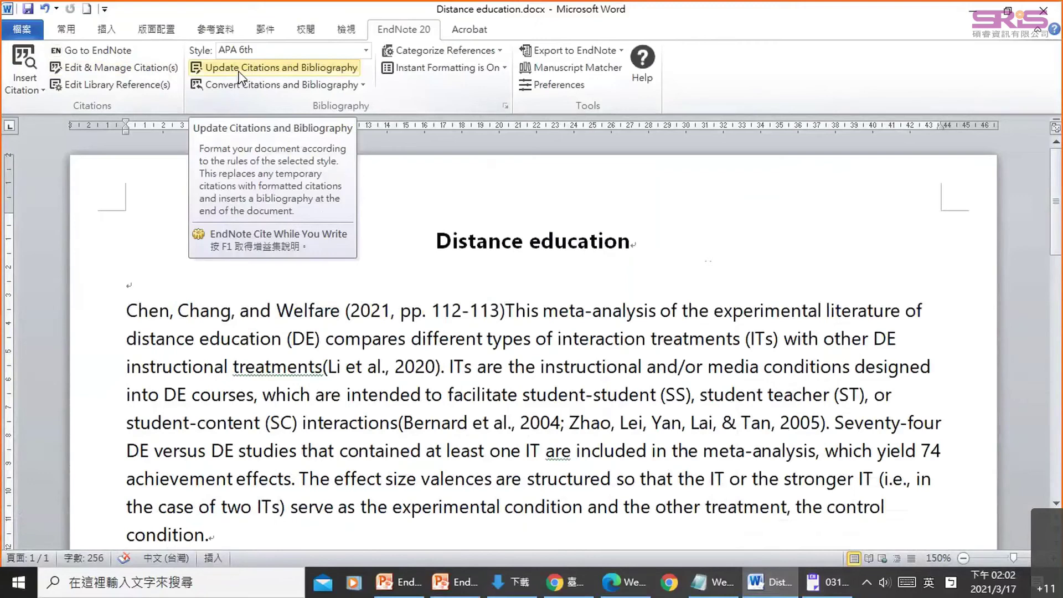
click(246, 68)
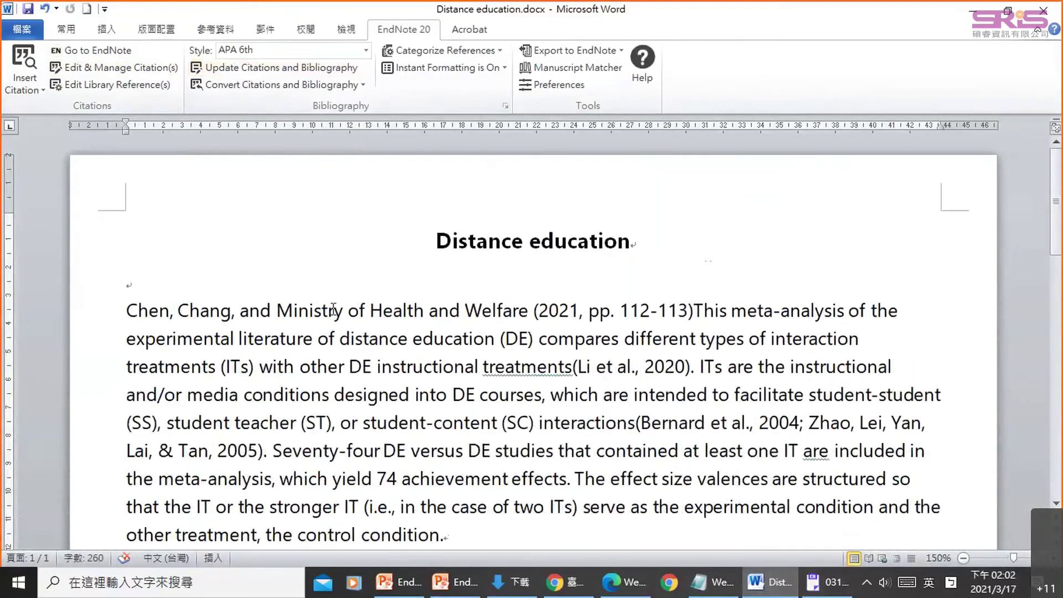
drag(276, 310, 532, 308)
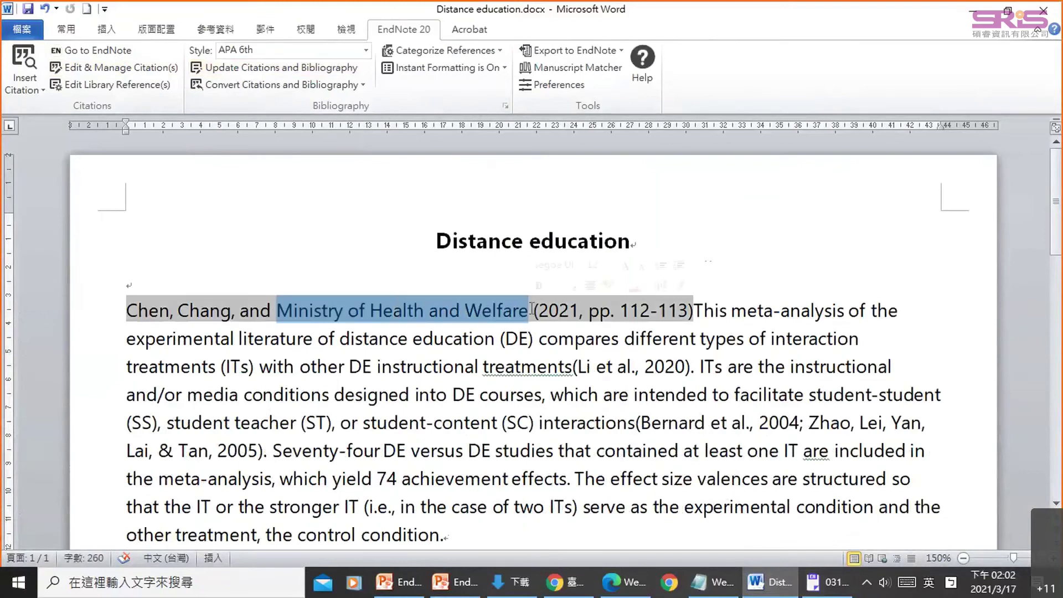
click(819, 261)
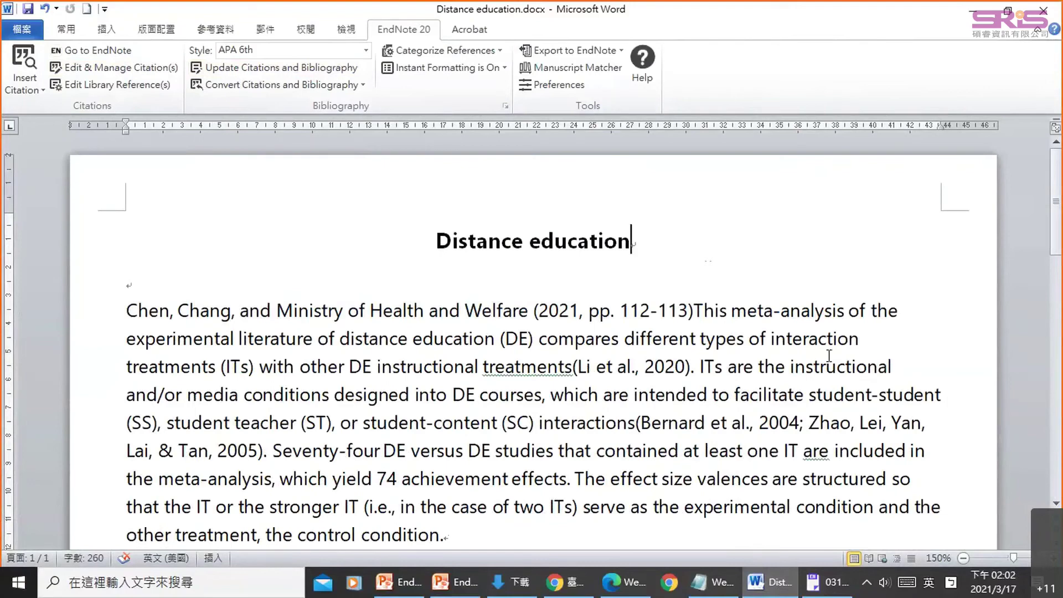
click(366, 50)
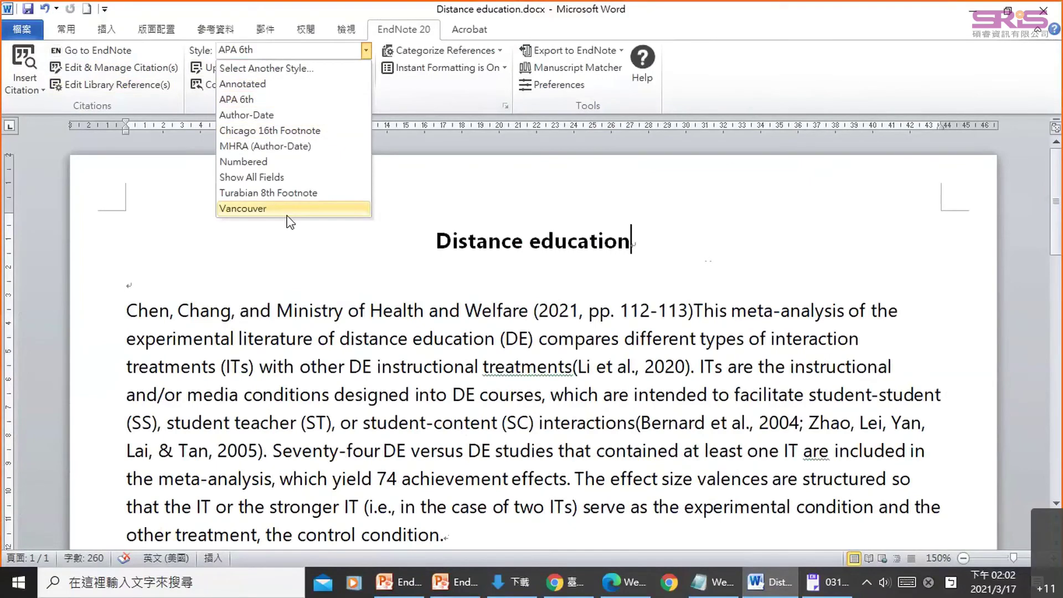
- Close the full style catalogue without changing APA 6th, then go to the EndNote library
click(300, 68)
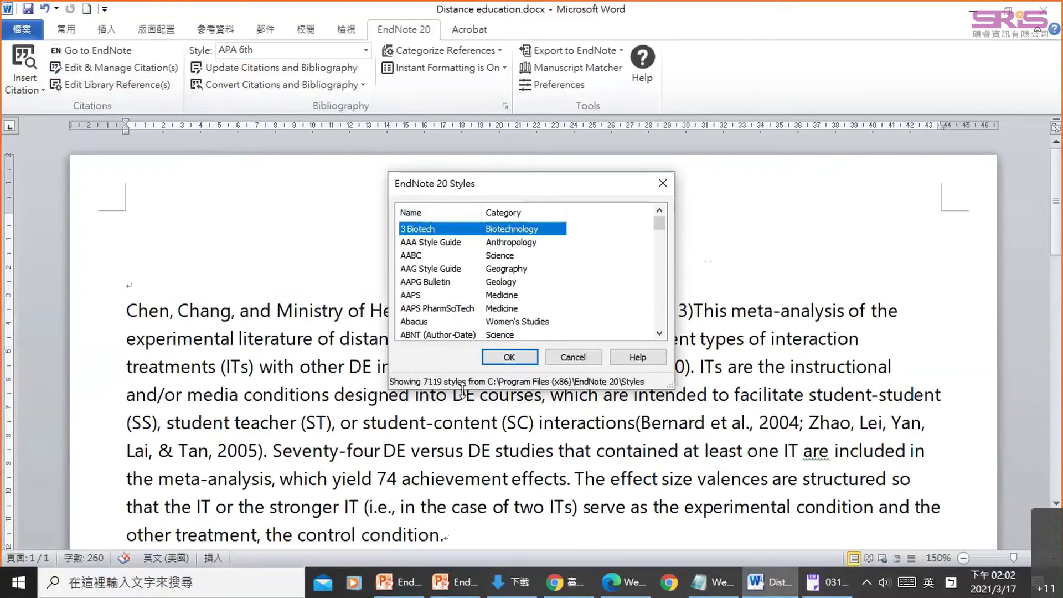
click(663, 183)
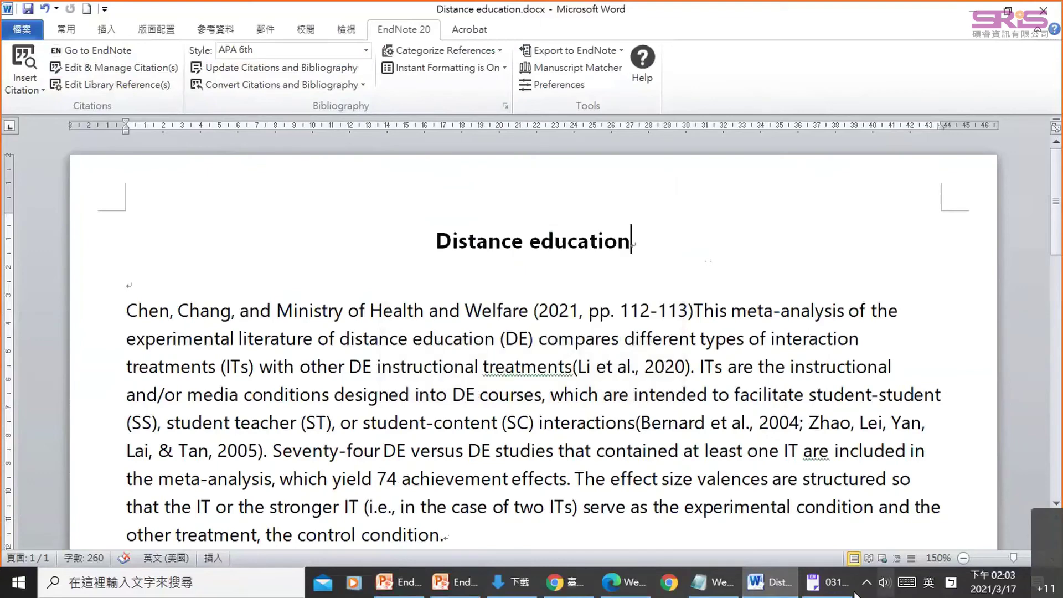
click(829, 582)
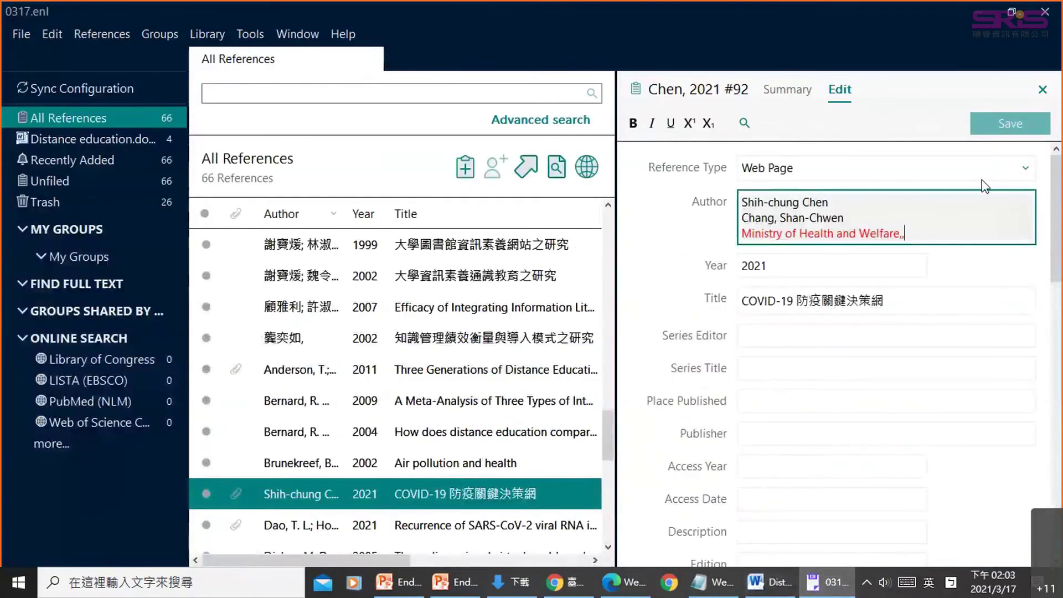
- Close the Chen editor and show the Anderson 2011 summary with an enlarged citation preview
click(1043, 90)
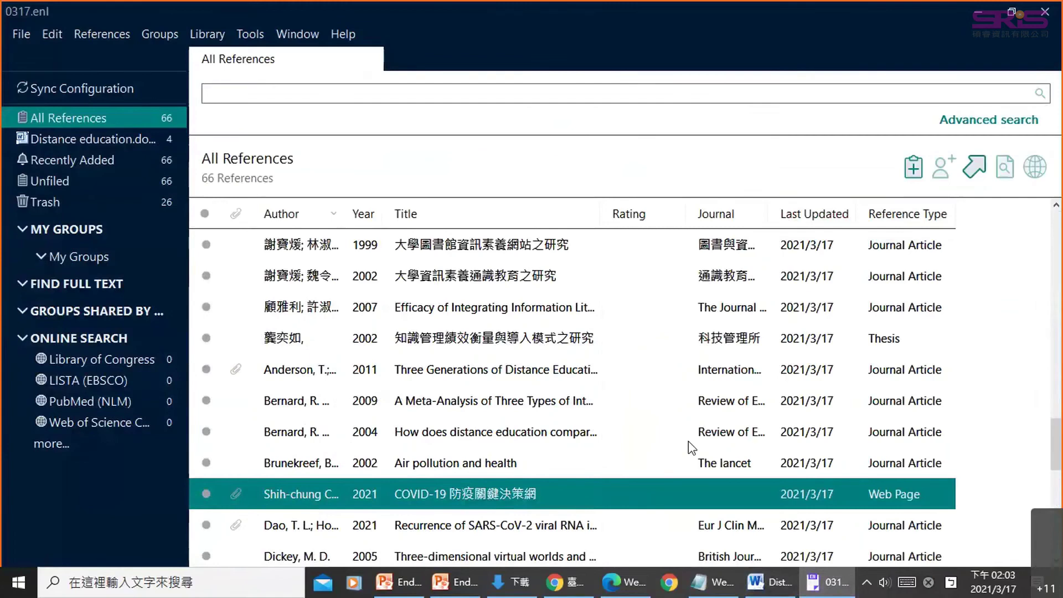
click(496, 369)
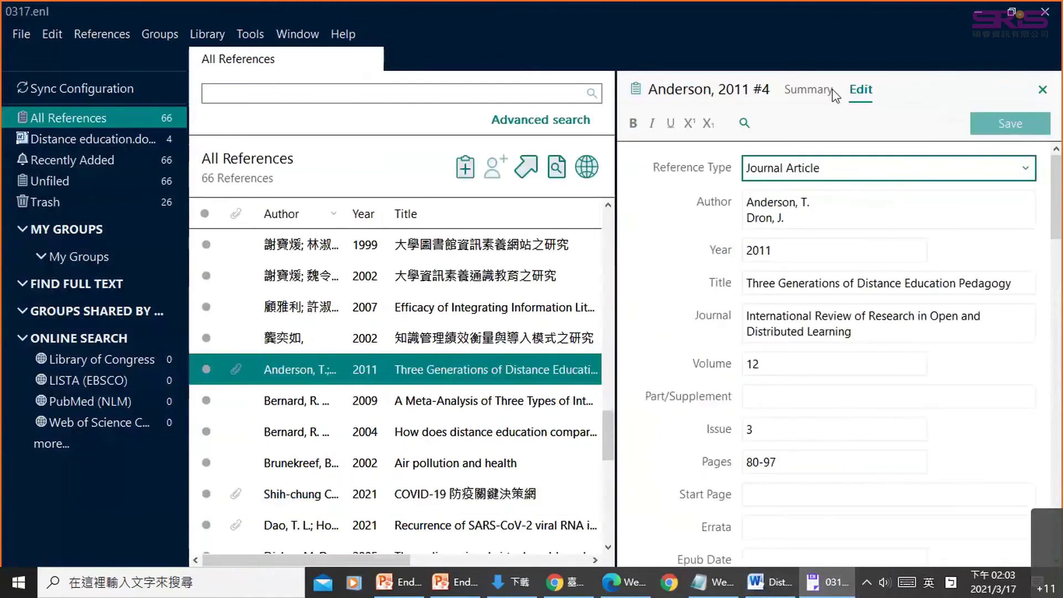
click(808, 89)
drag(674, 286, 752, 286)
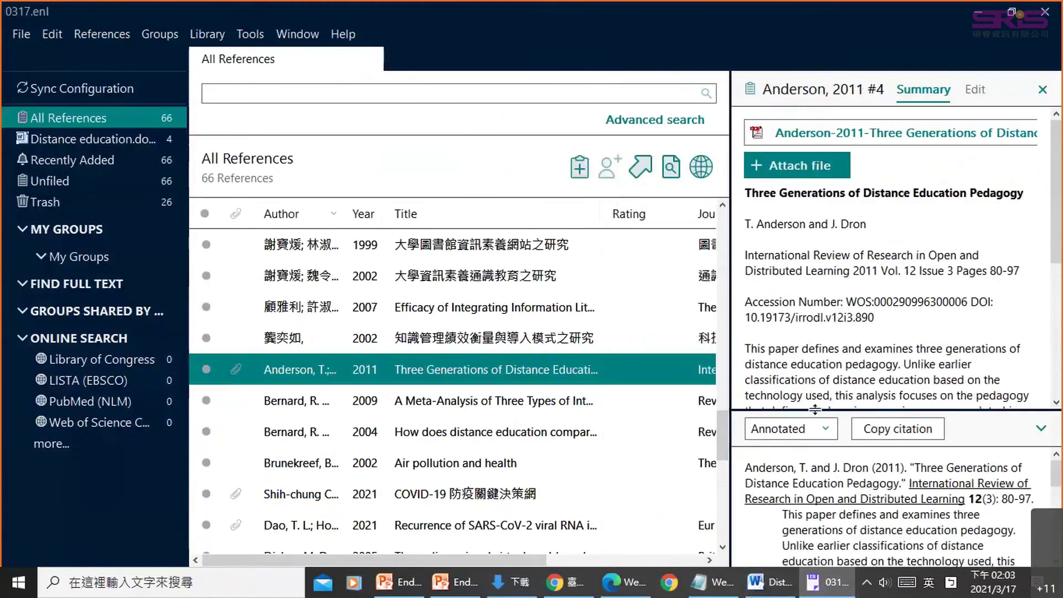
drag(815, 410, 815, 274)
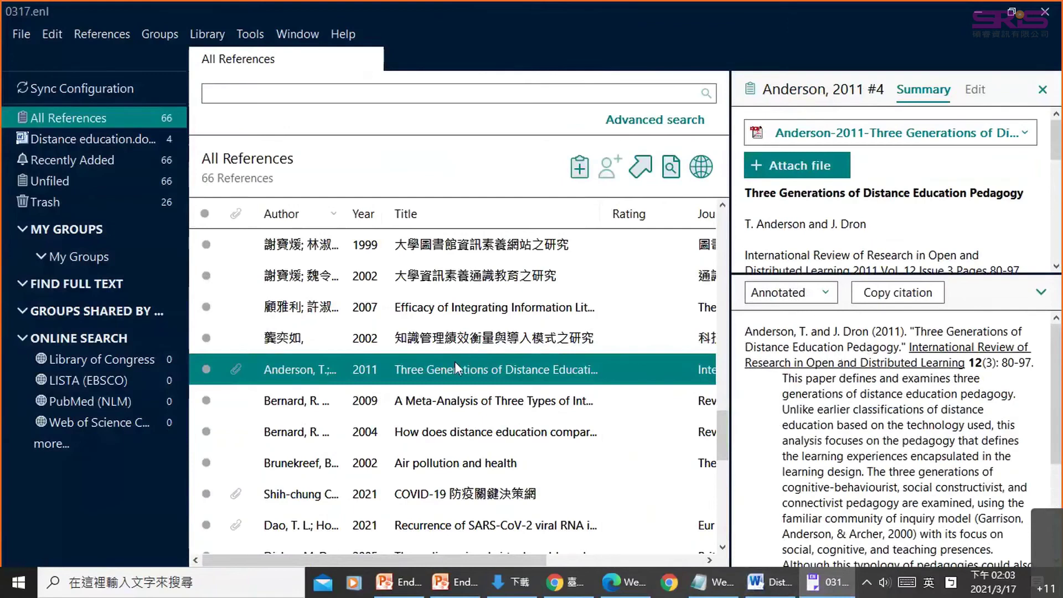
click(830, 294)
- Search the style catalogue for 'nature' and apply the Nature style to the Anderson 2011 preview
click(1018, 439)
click(828, 293)
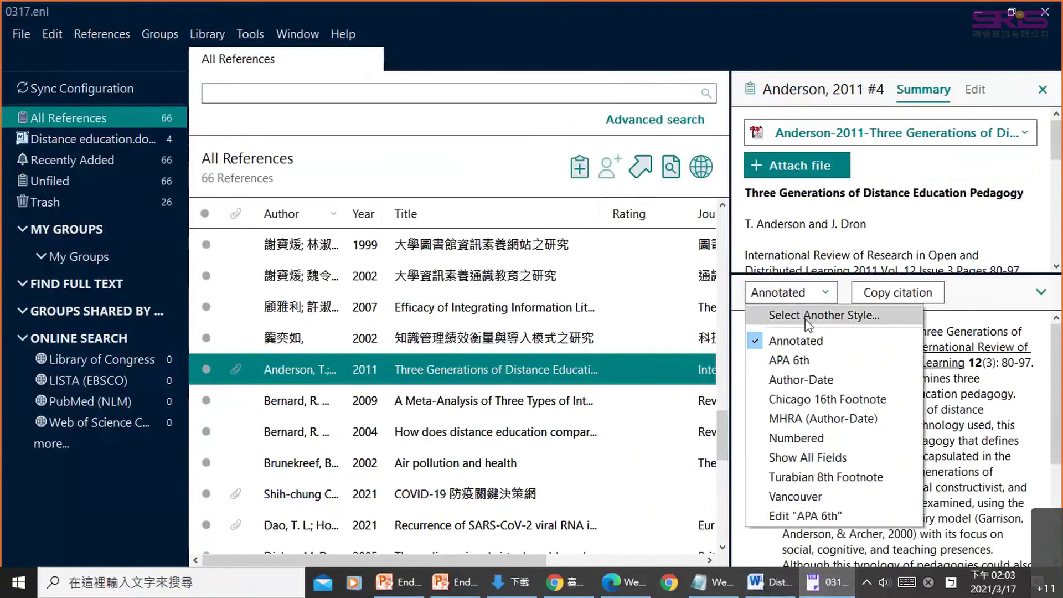
click(815, 318)
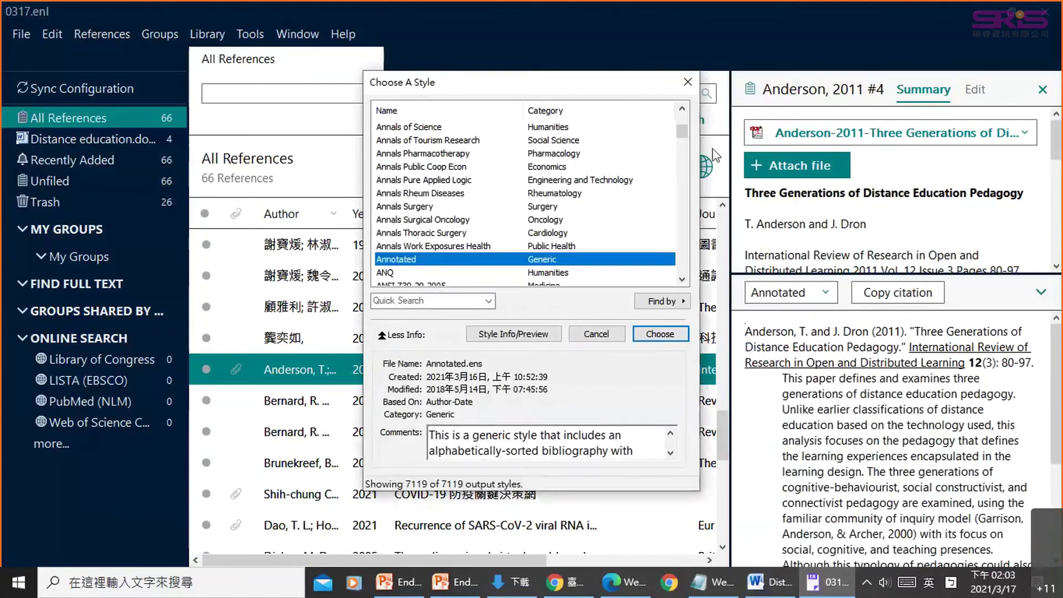
click(427, 301)
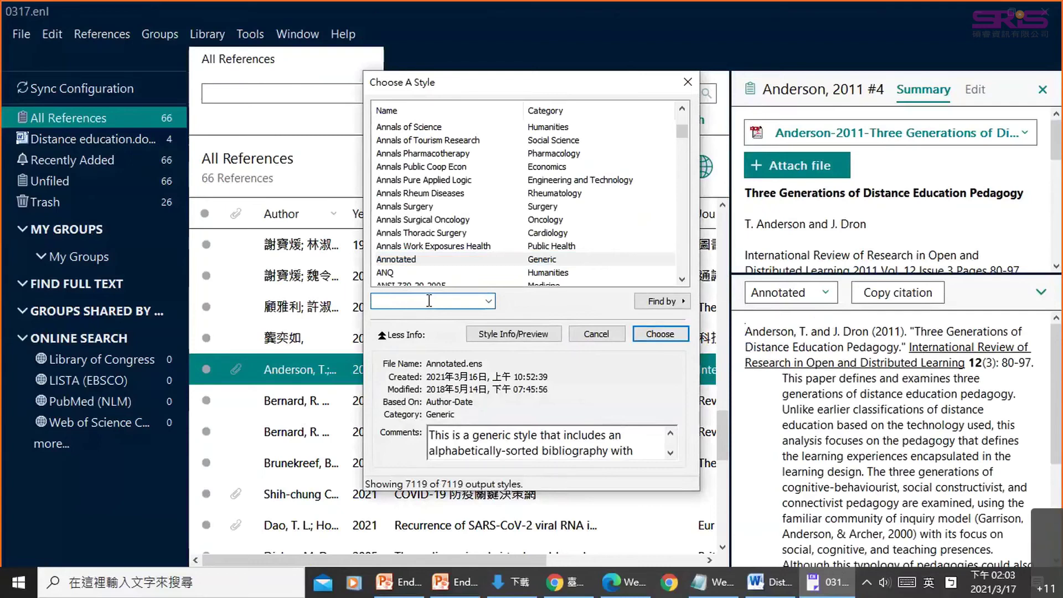
text(nature)
key(Return)
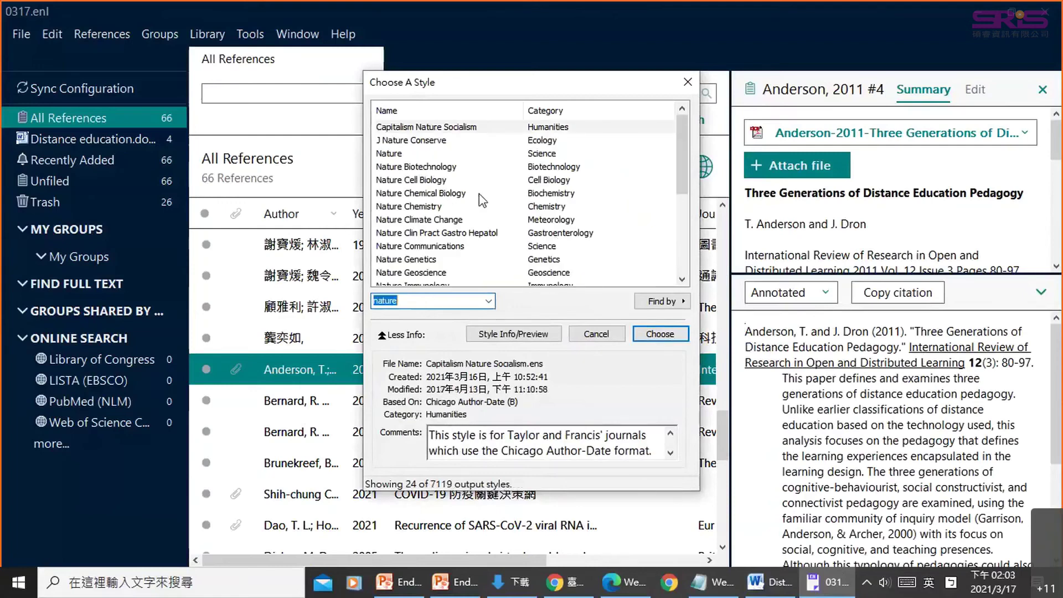
click(480, 194)
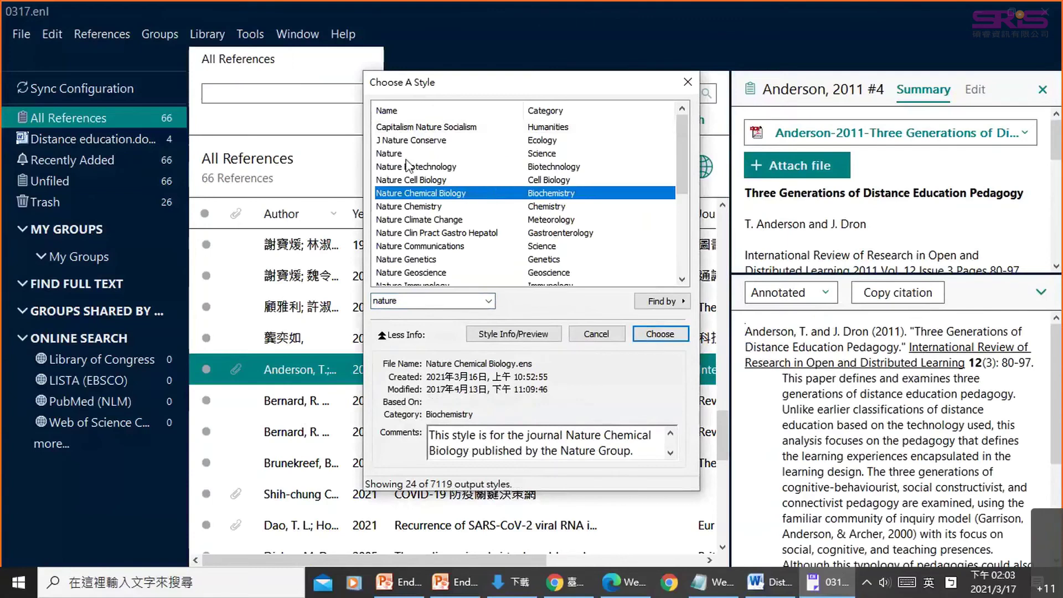
scroll(469, 139, down, 2)
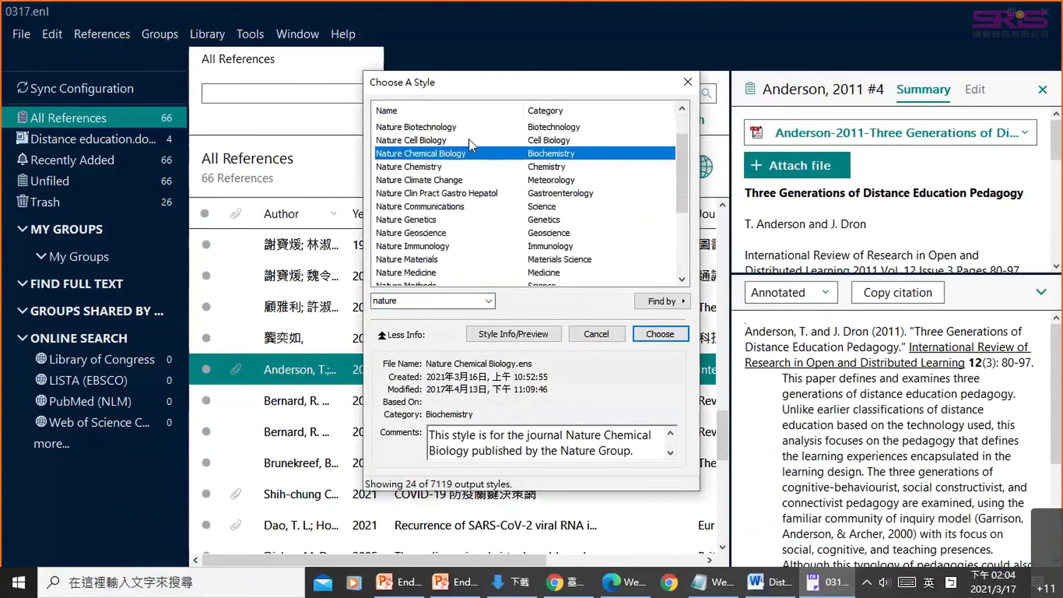
scroll(467, 168, up, 2)
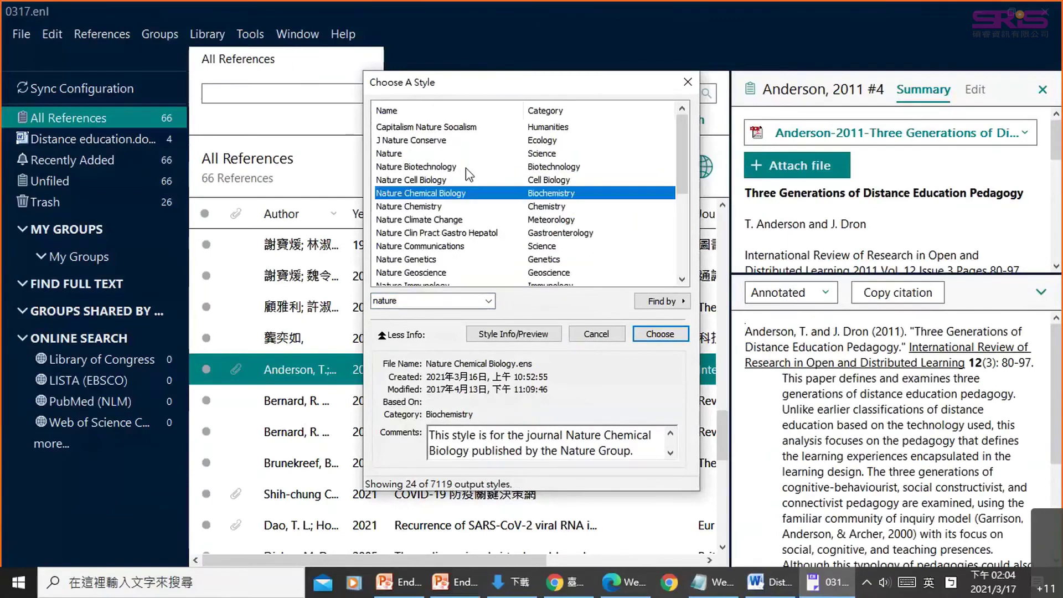
click(427, 153)
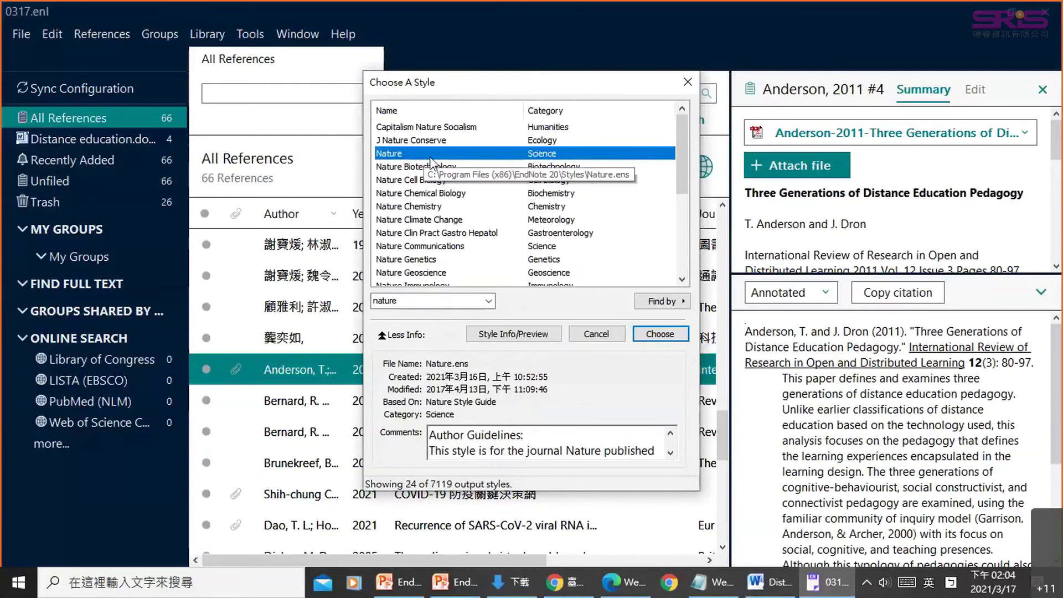
click(667, 335)
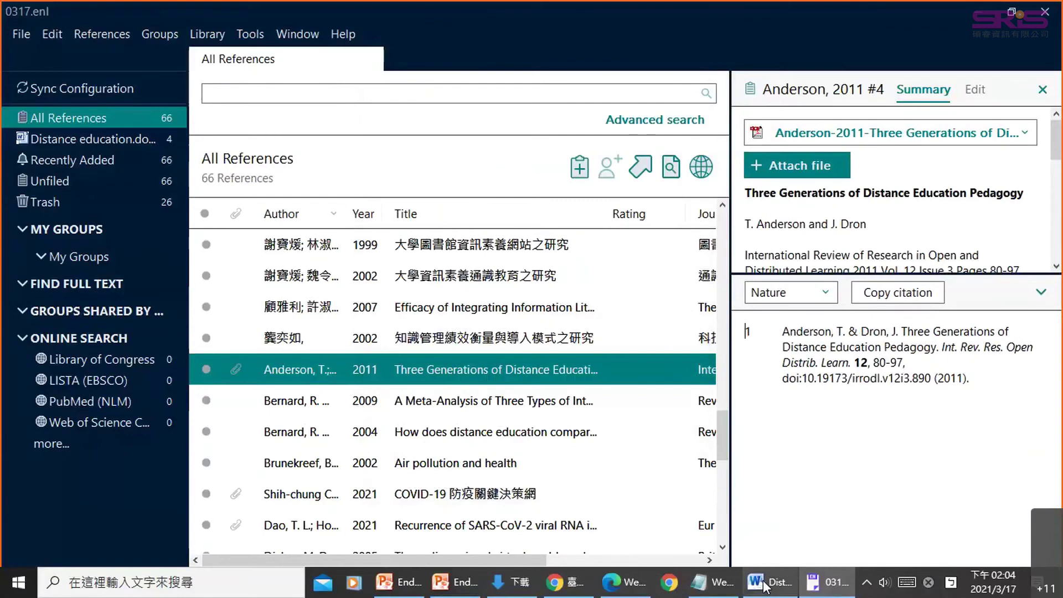
mouse_move(764, 584)
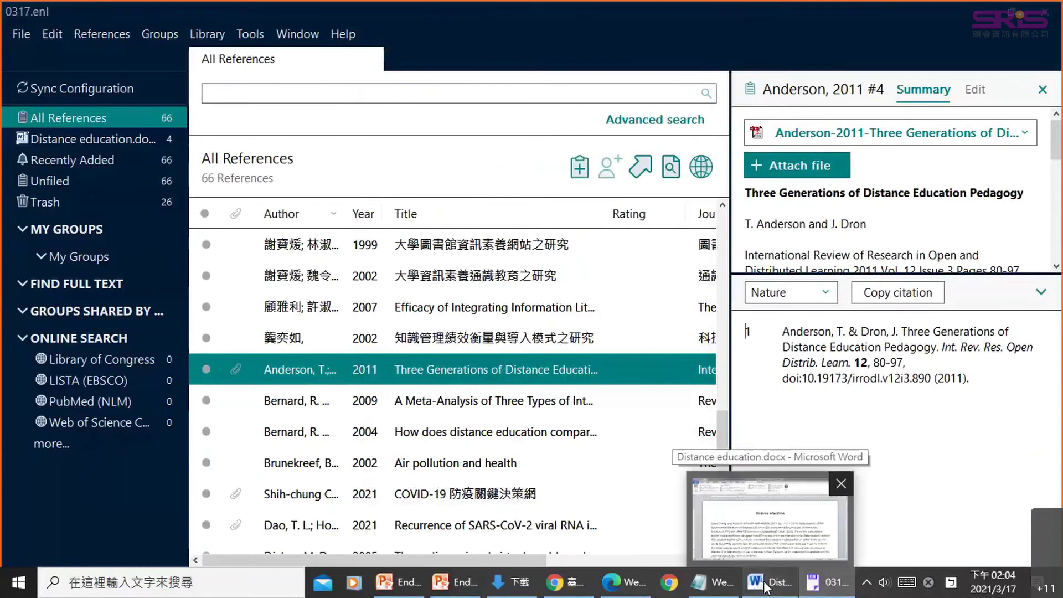
- Apply the Nature style to Distance education.docx so its citations become superscript numbers 1, 2 and 3,4
click(764, 585)
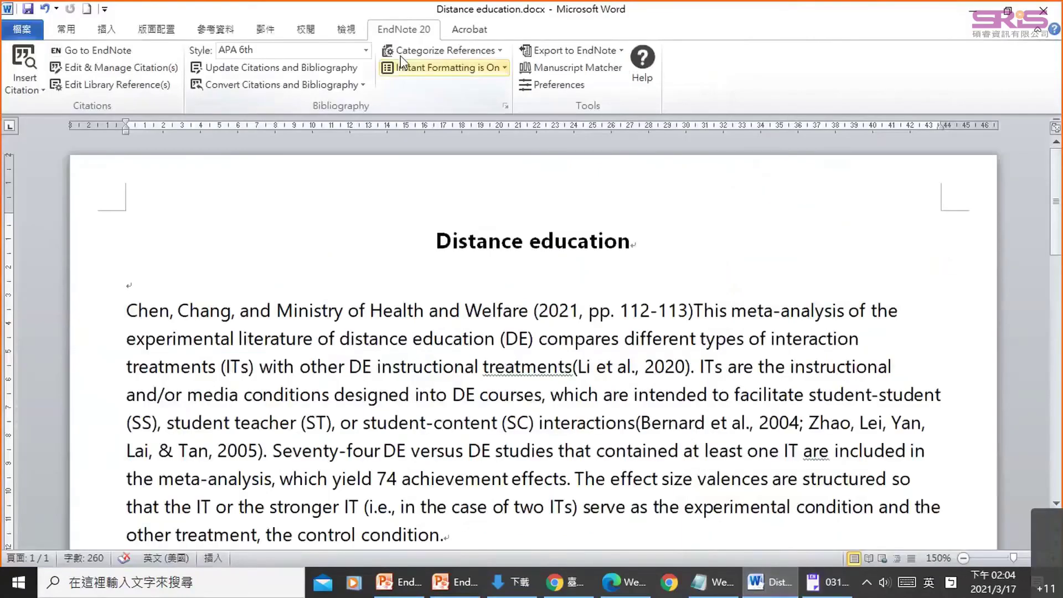
click(367, 51)
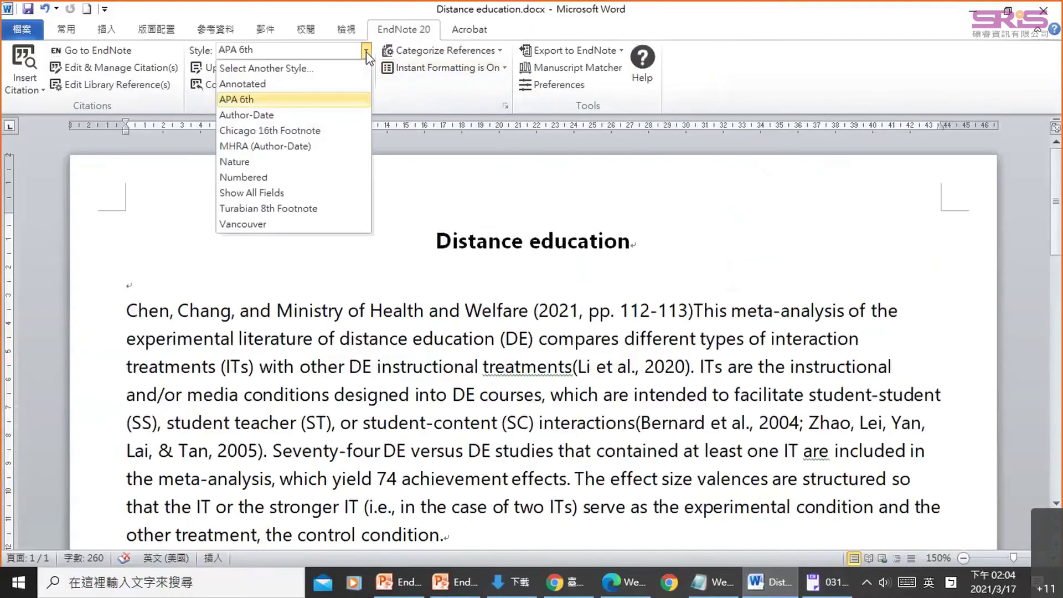
click(314, 162)
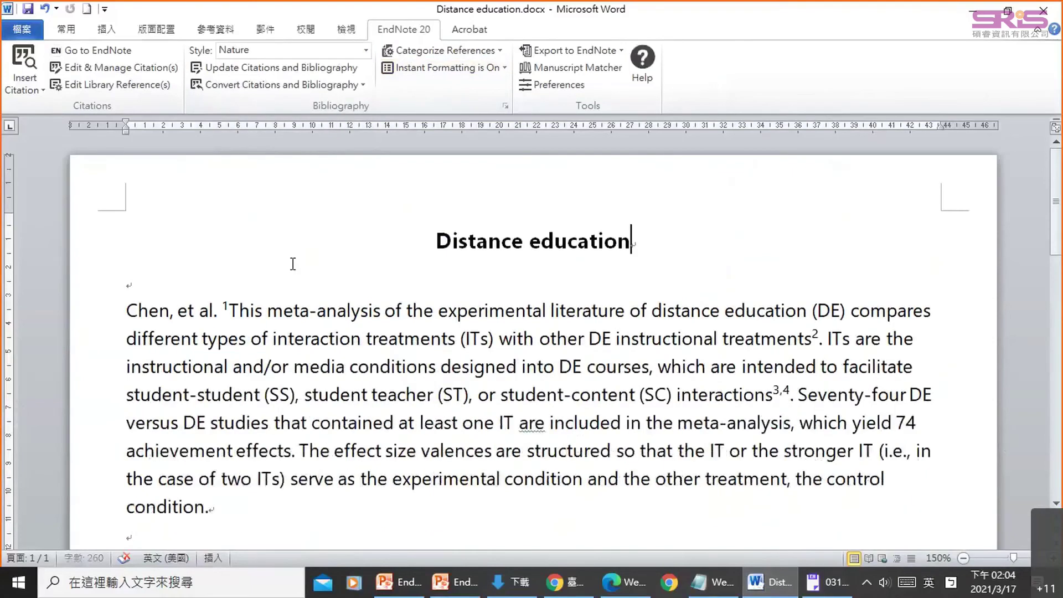
click(235, 311)
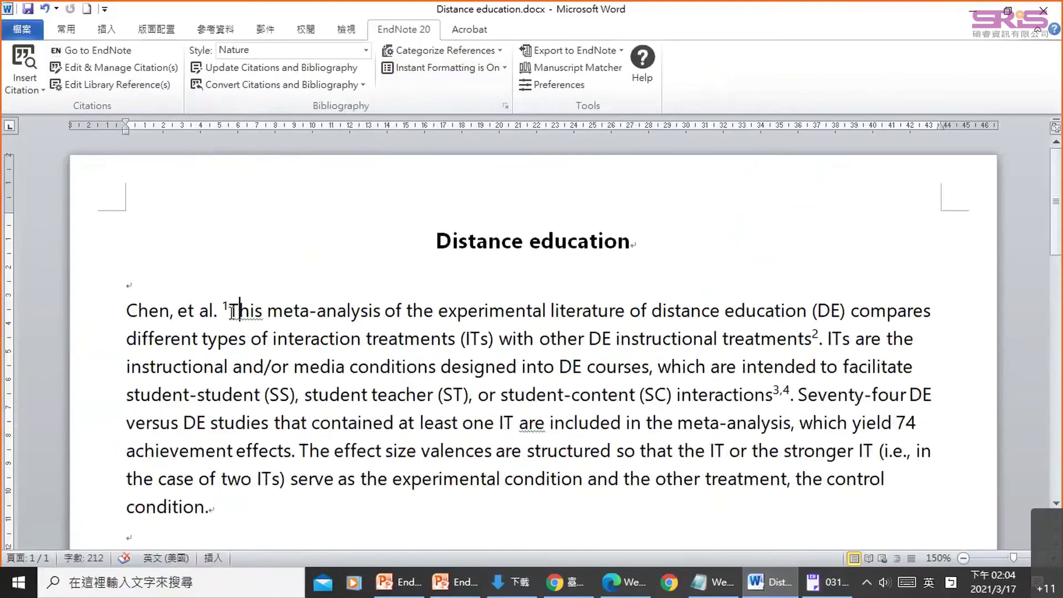
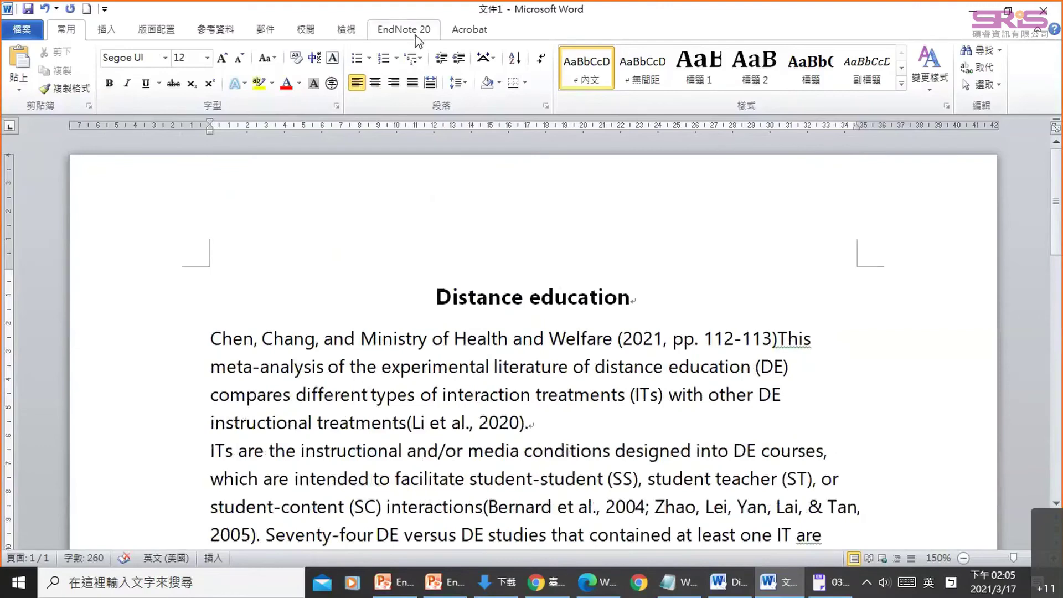
- Set the untitled Word document's citation style to Nature, then return to the 0317.enl library
click(367, 50)
click(272, 161)
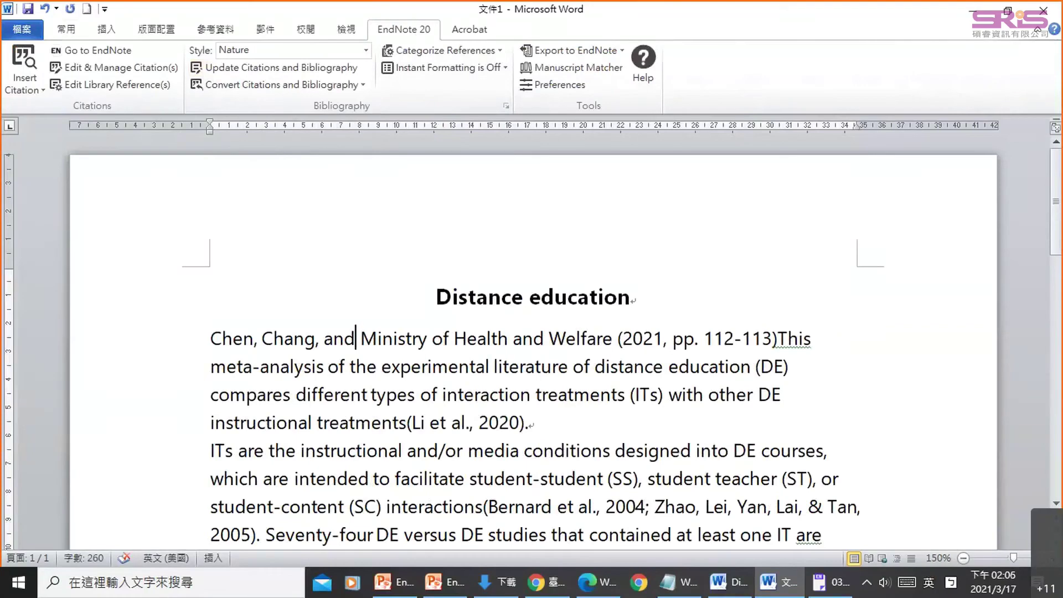
click(982, 14)
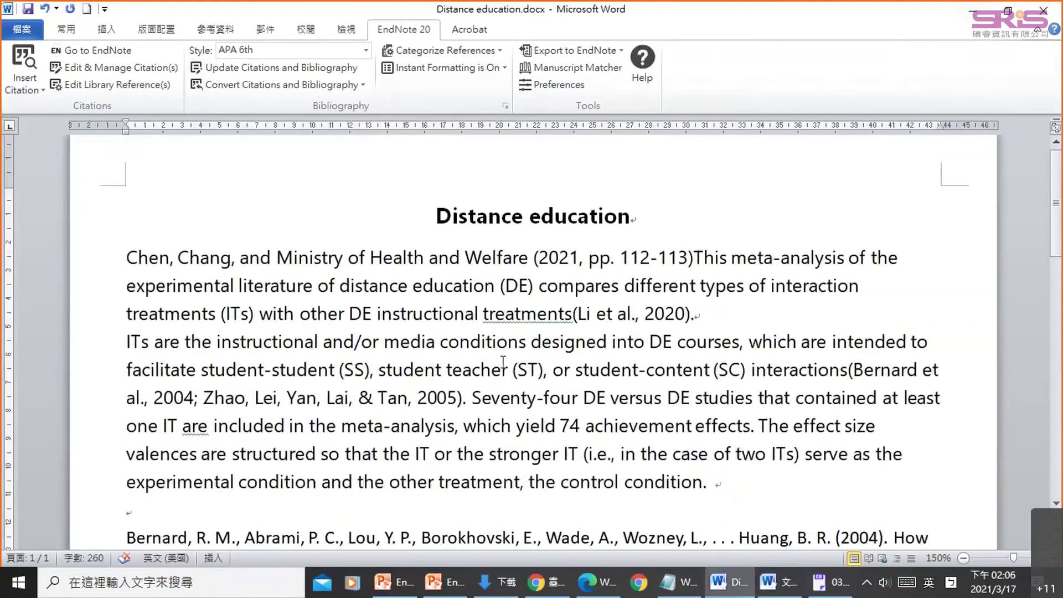
click(306, 265)
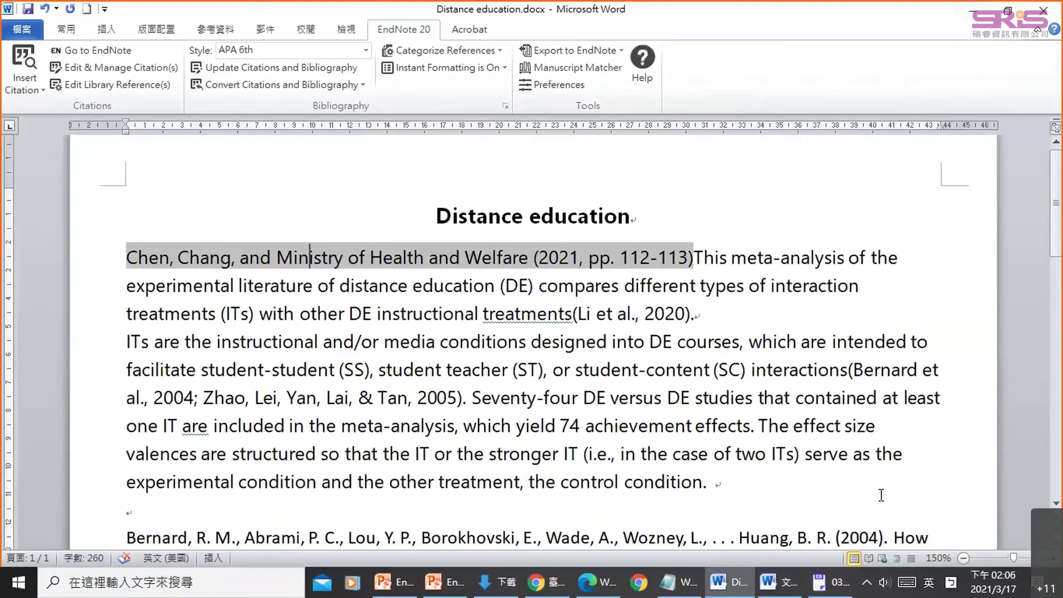
click(829, 589)
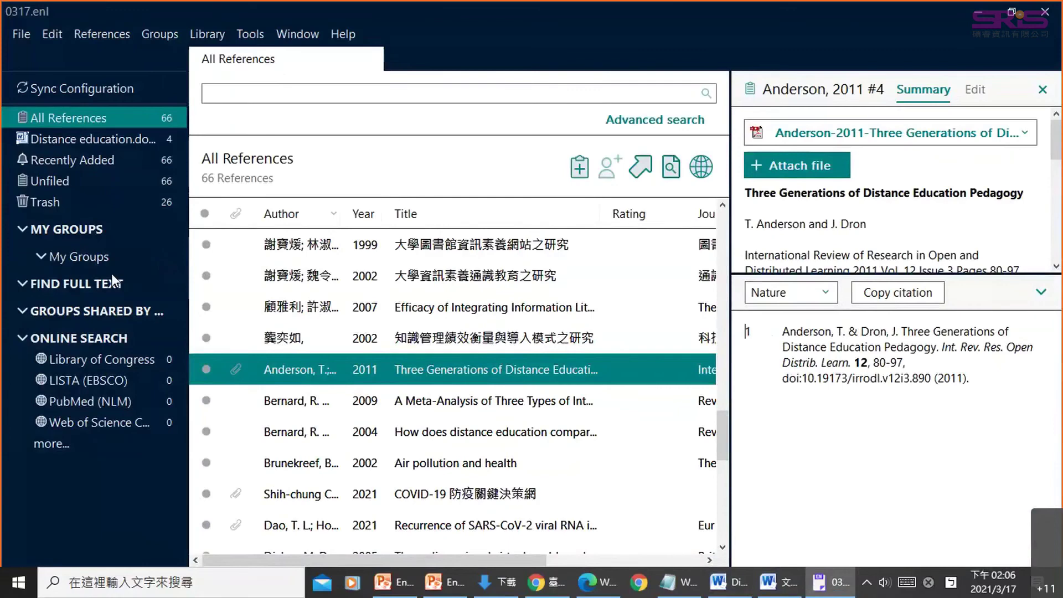
- Rename the My Groups group set to 報告
click(58, 228)
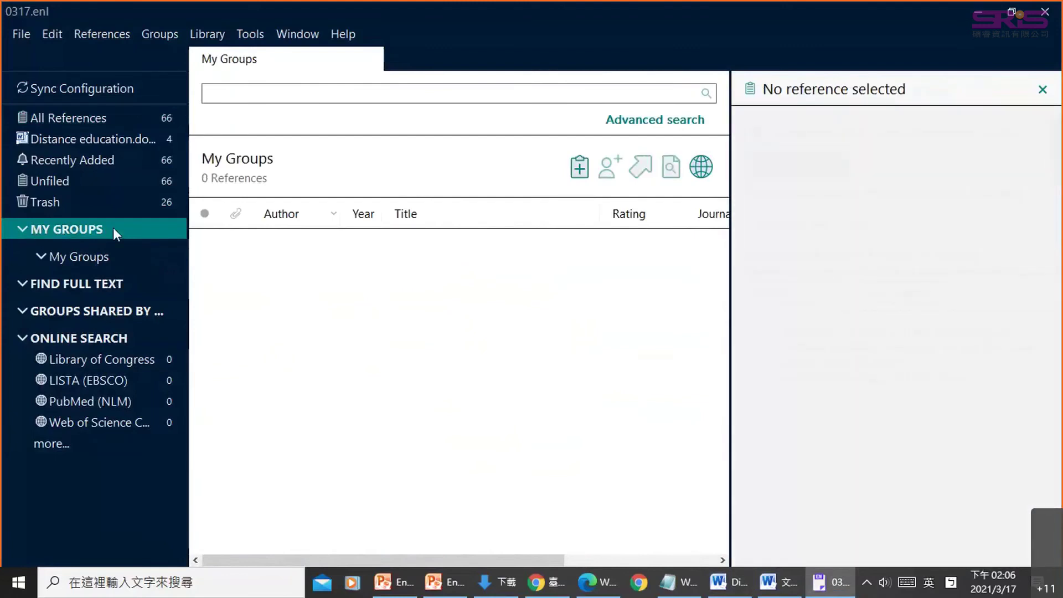
click(97, 256)
right_click(97, 257)
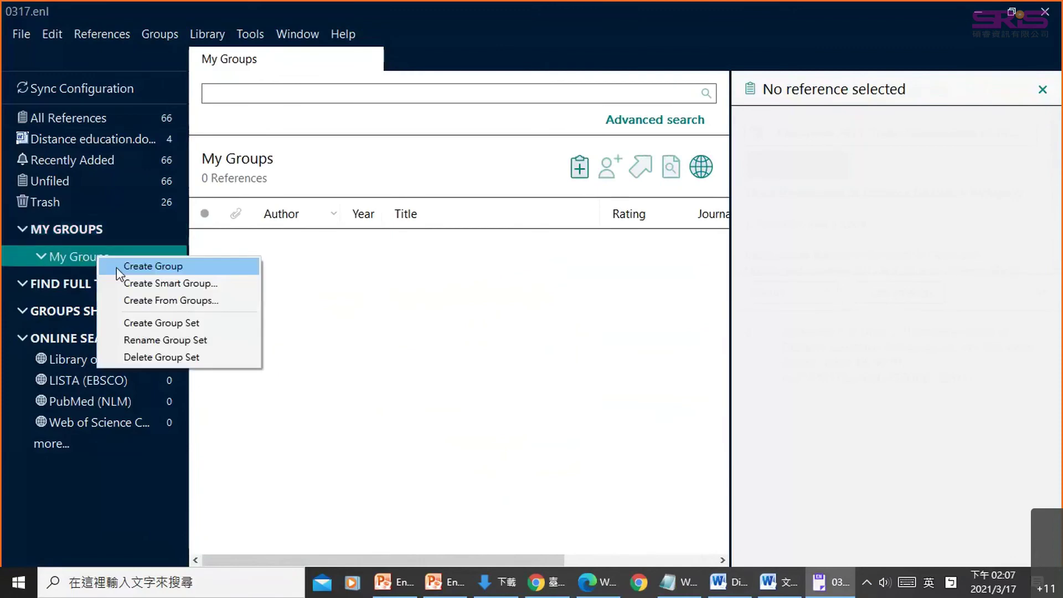
click(161, 341)
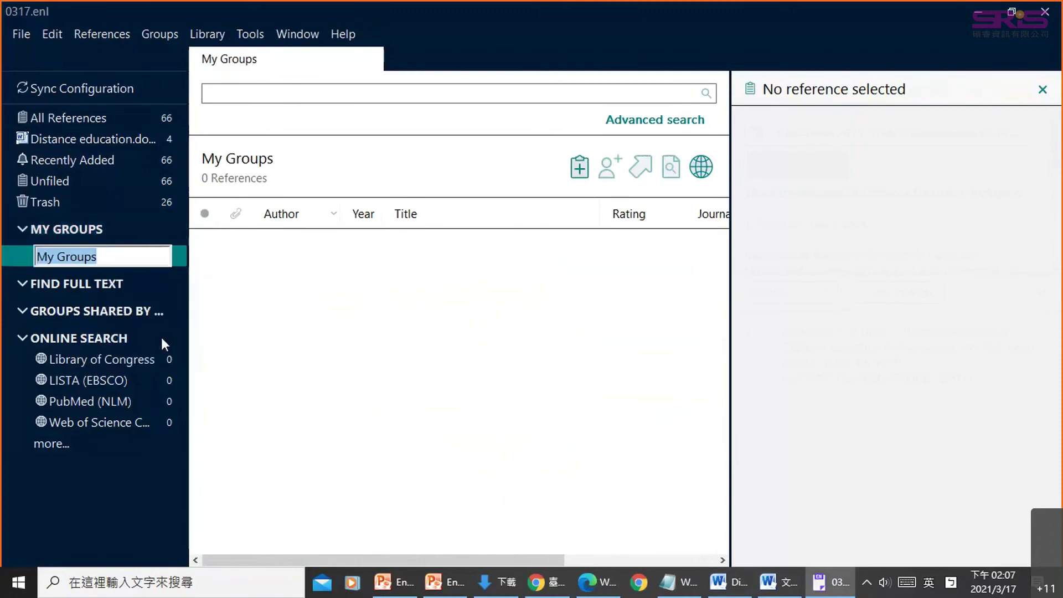
key(BackSpace)
key(shift)
text(報告)
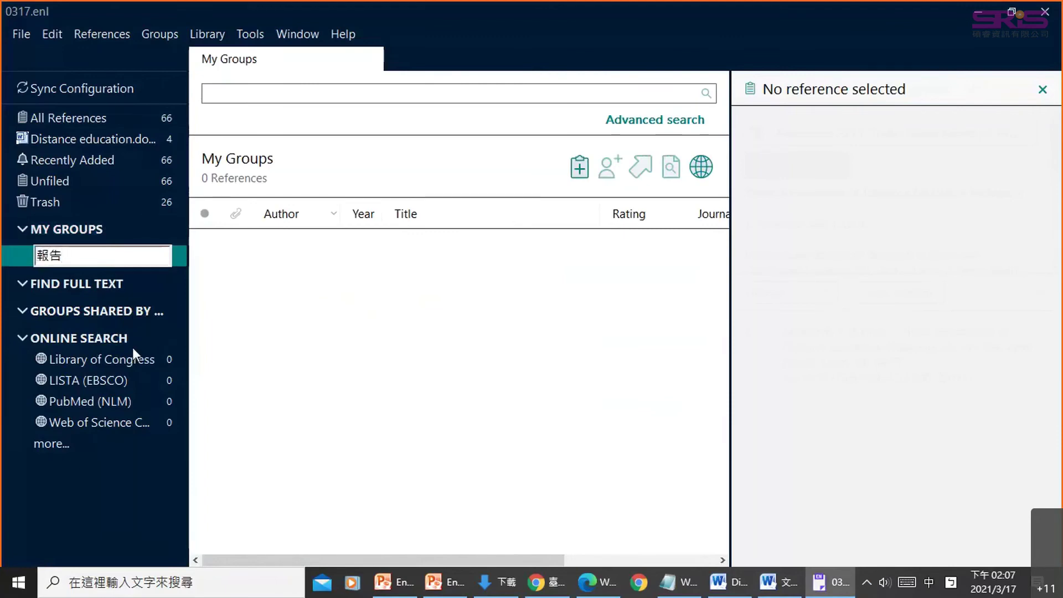
click(257, 328)
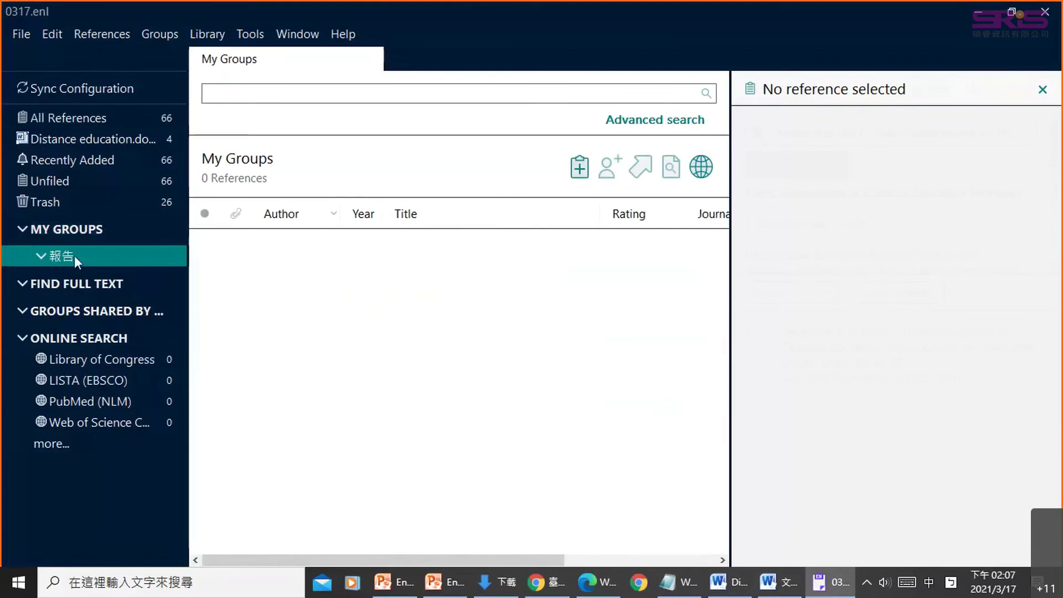
- Create a group named 'distance education' inside 報告 and open it
right_click(139, 257)
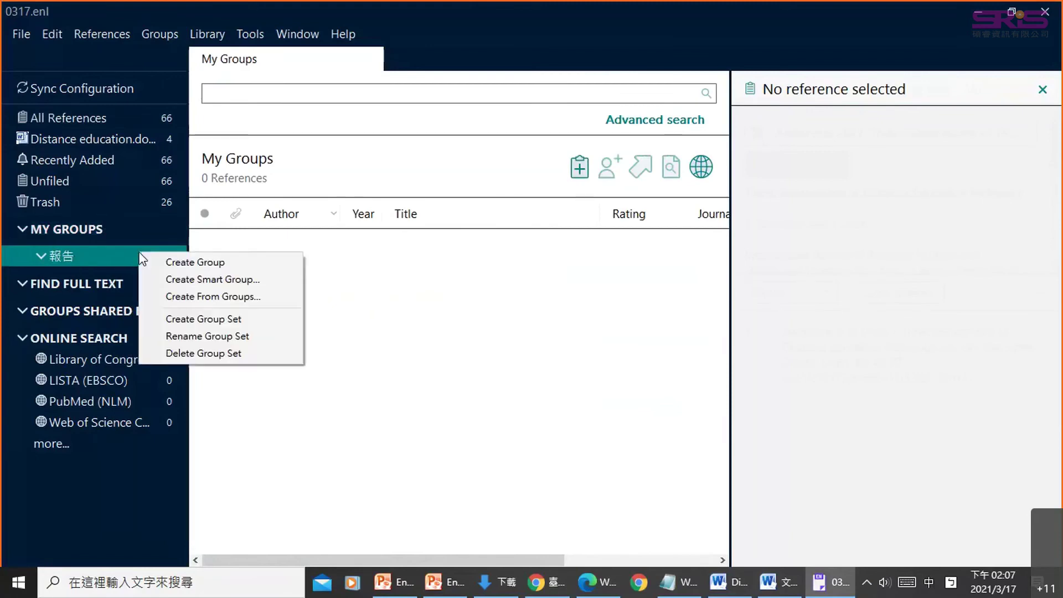
click(195, 262)
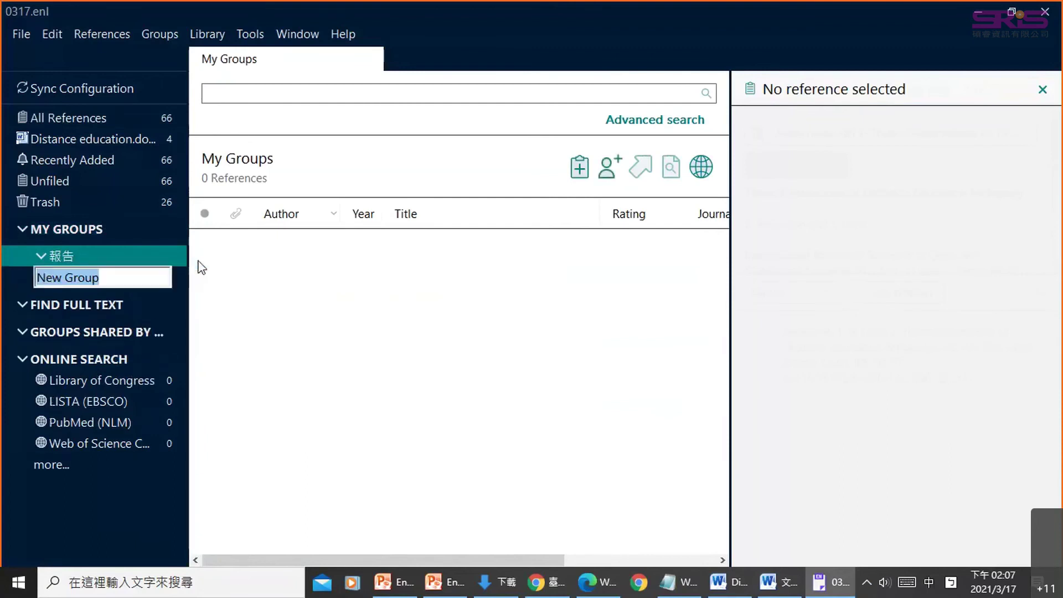
text(ㄈㄥ)
key(BackSpace)
key(BackSpace)
key(shift)
text(d)
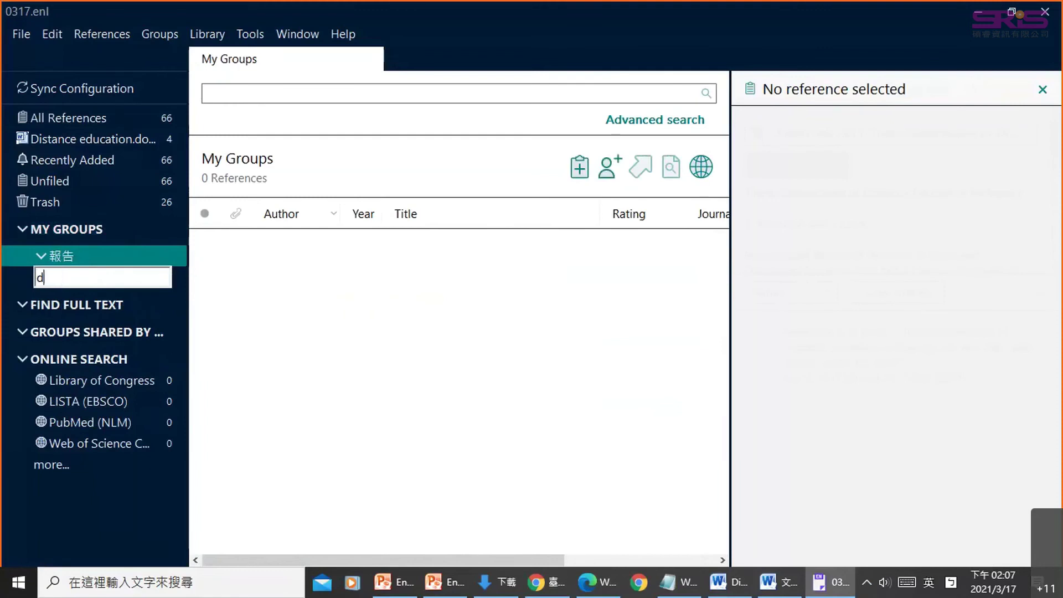
text(istance education)
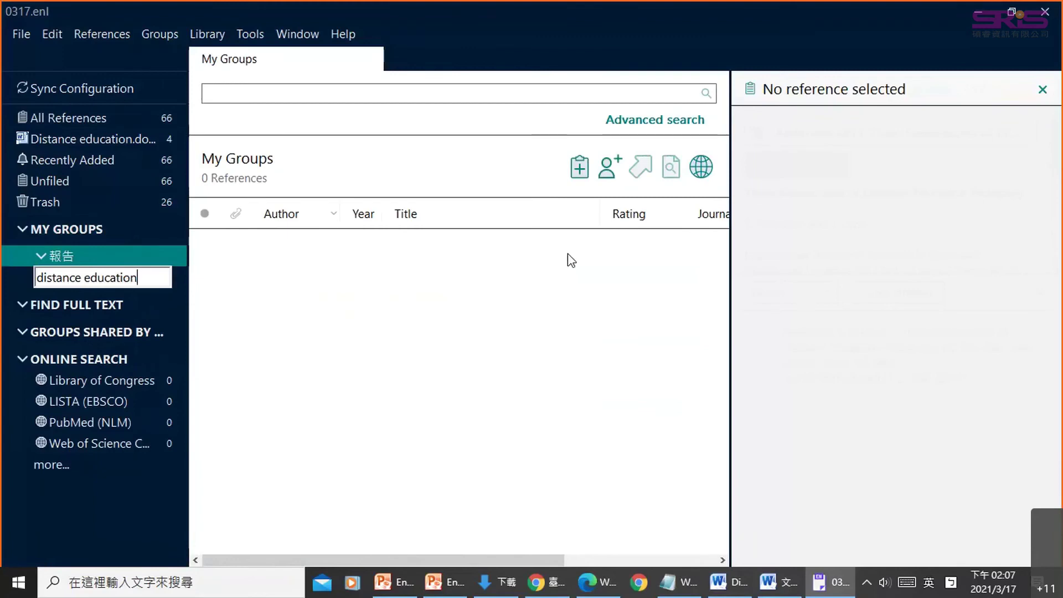
drag(154, 279, 12, 305)
key(ctrl+c)
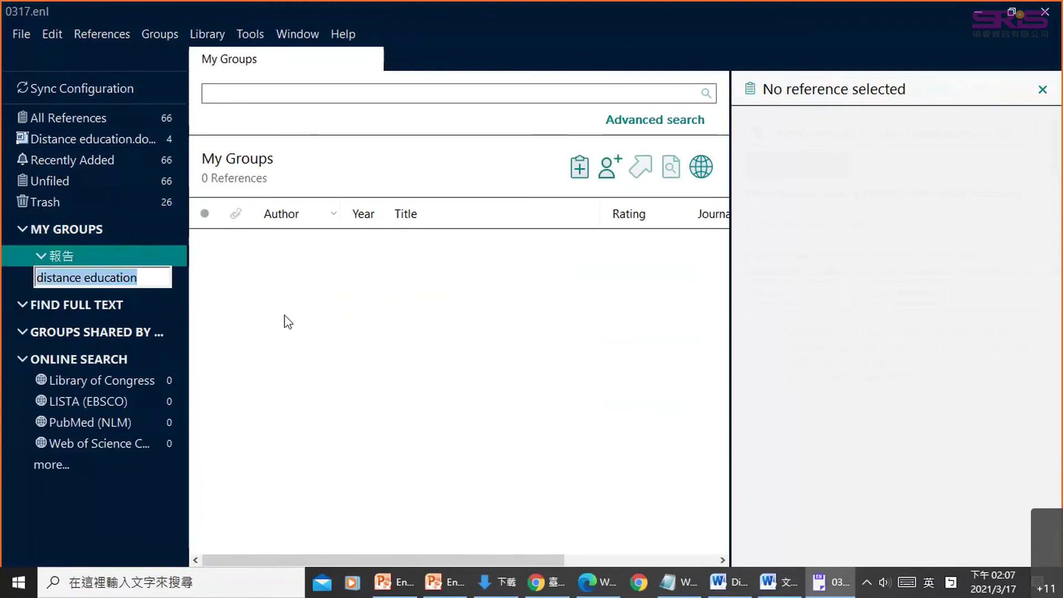
key(Return)
click(110, 279)
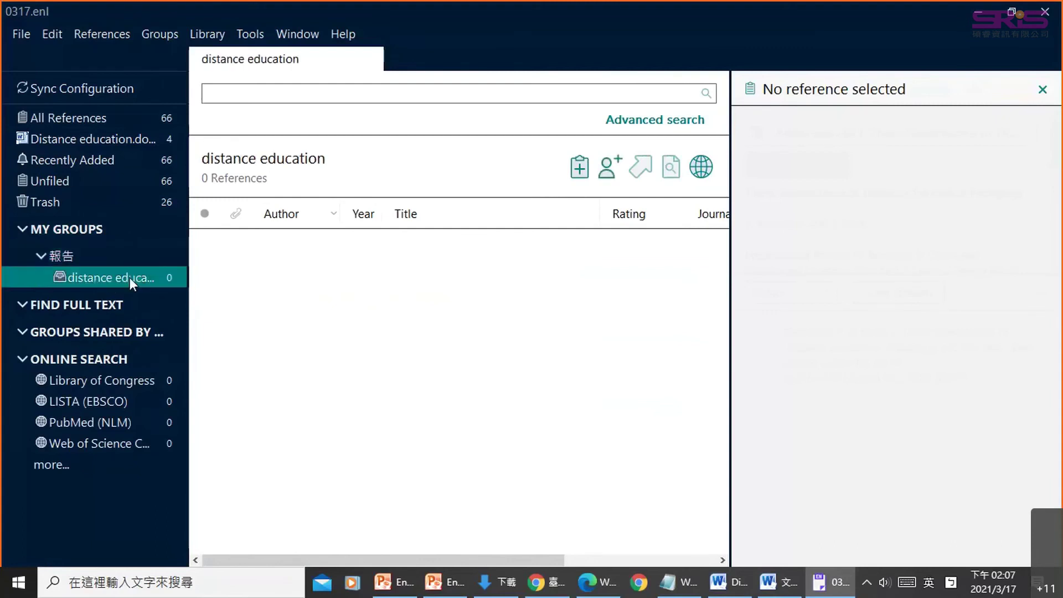
- Show all 66 references and browse the list, selecting the 王思豪 and 邱華棟 2020 entries
click(119, 118)
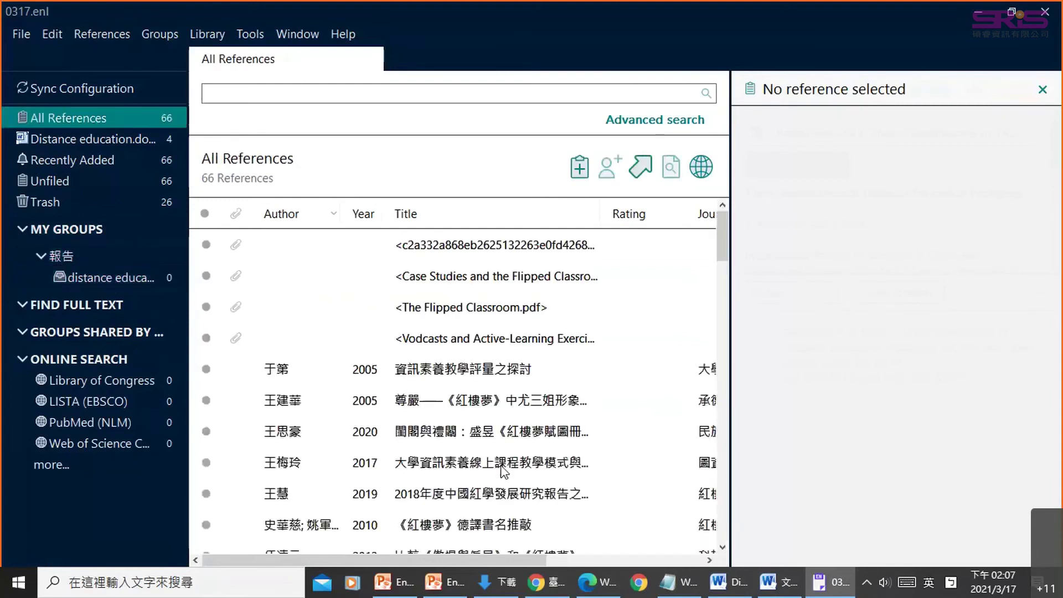
click(425, 441)
scroll(421, 437, down, 4)
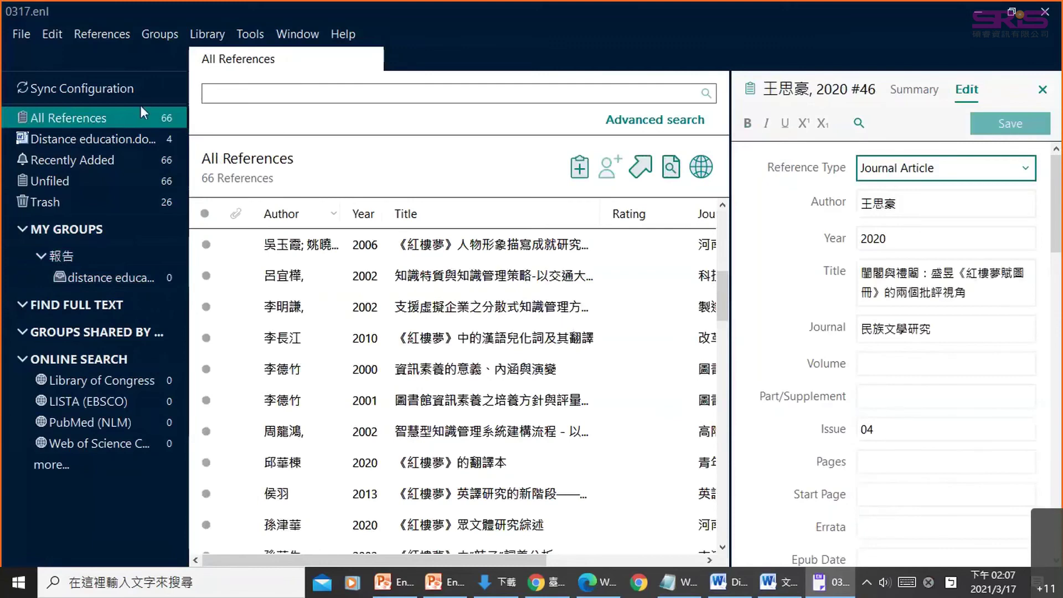
click(476, 448)
scroll(477, 449, down, 1)
scroll(477, 450, down, 6)
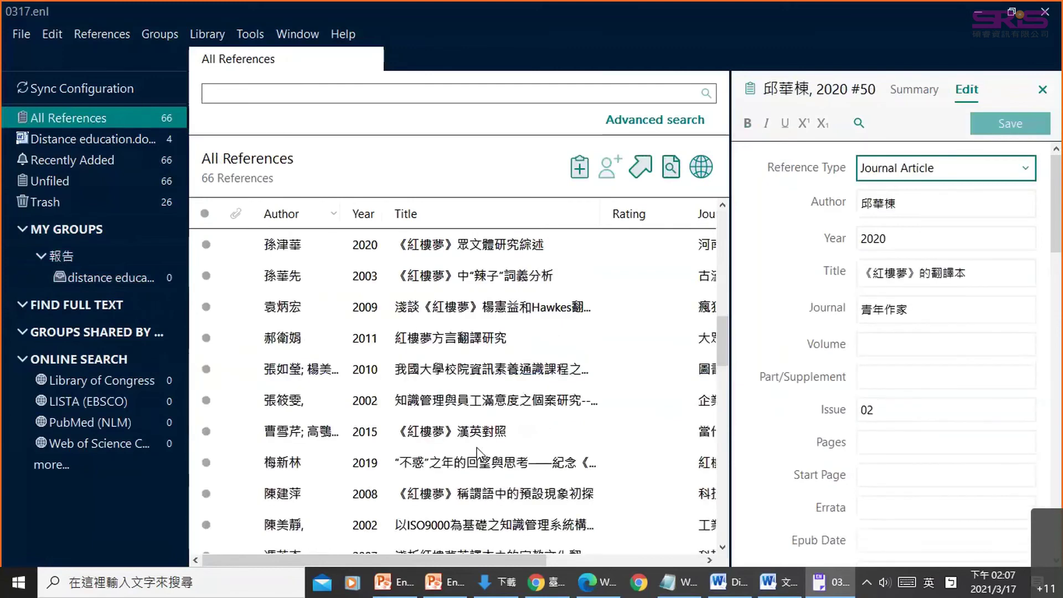
scroll(480, 441, down, 4)
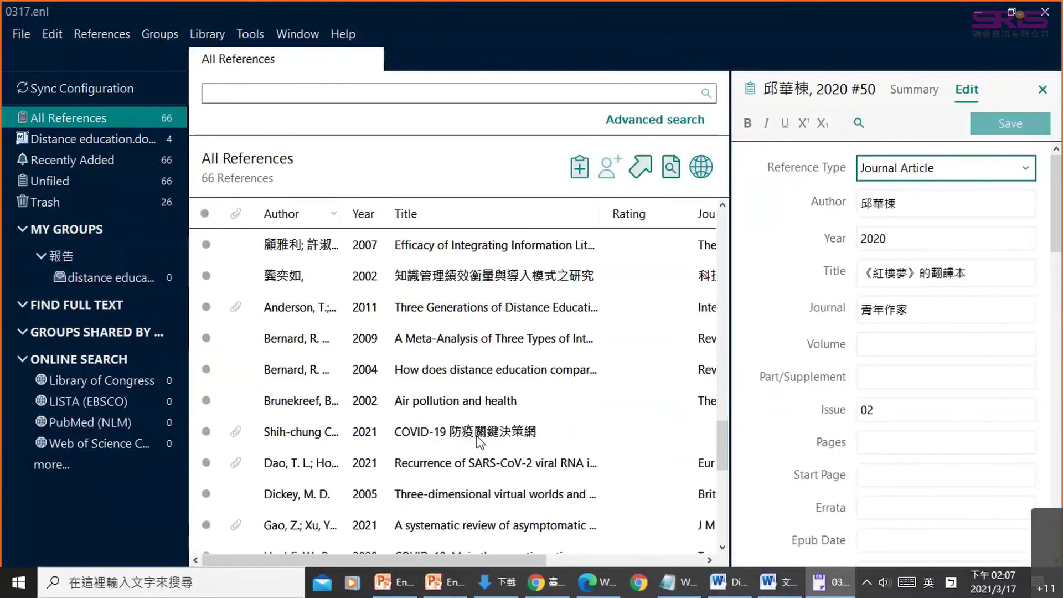
scroll(477, 428, down, 4)
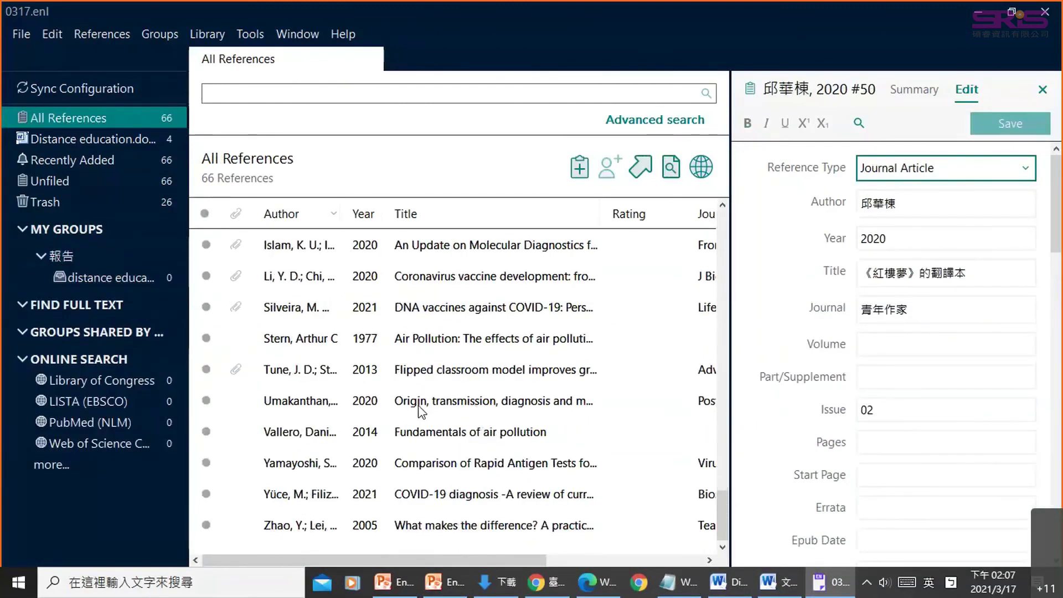
scroll(424, 413, up, 2)
scroll(471, 393, up, 6)
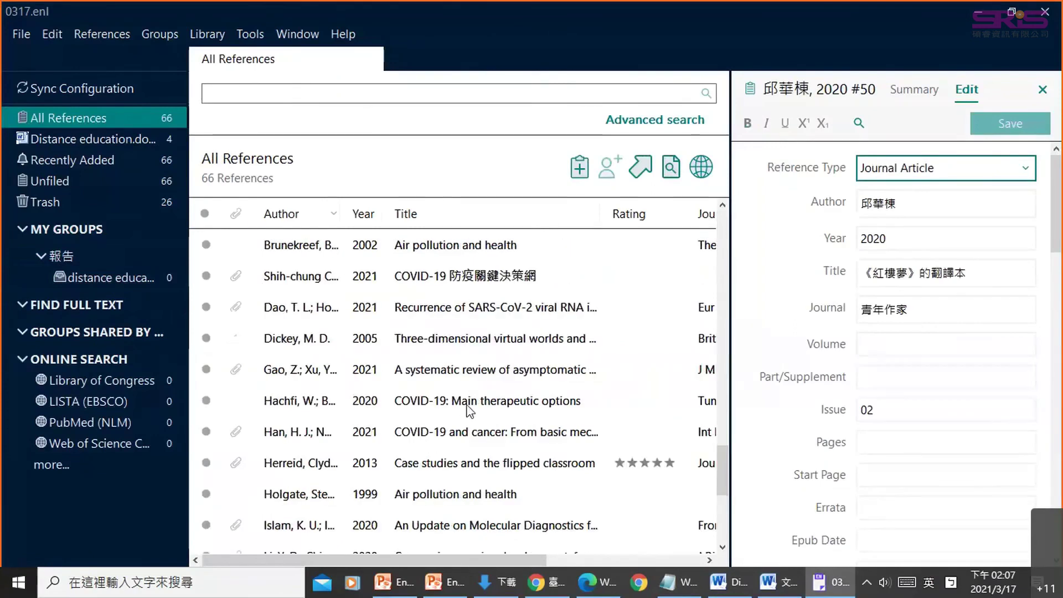
scroll(464, 387, up, 5)
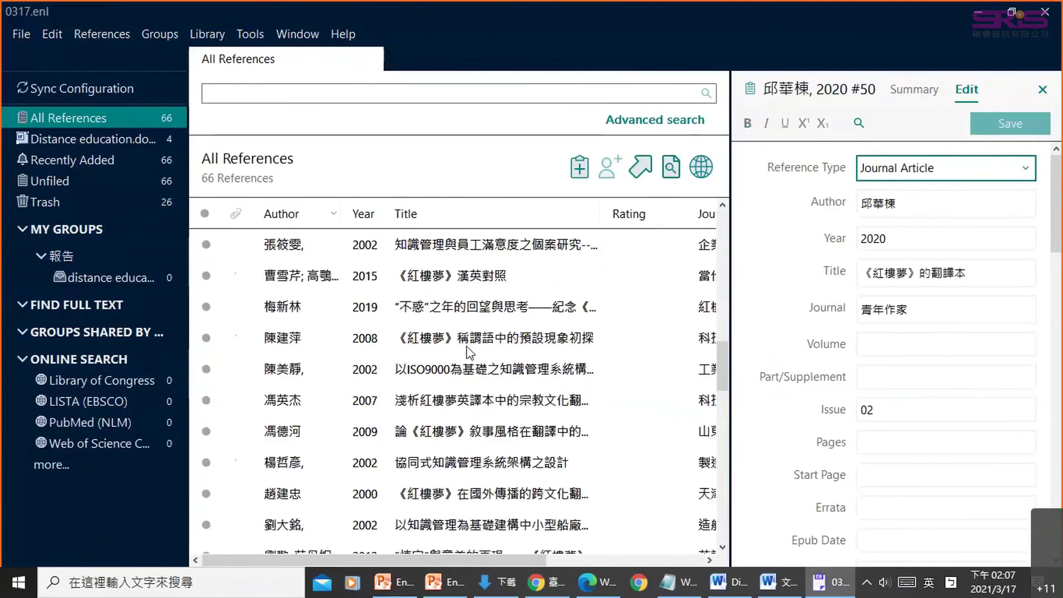
- Search for 'distance education' and add the Zhao 2005 result to the distance education group
click(378, 101)
key(ctrl+v)
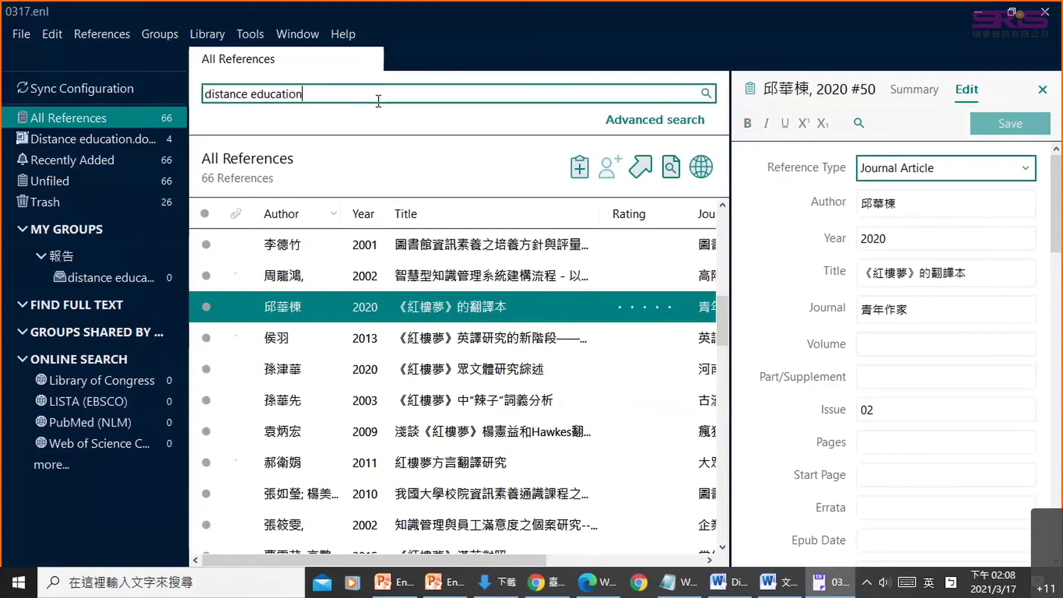
key(Return)
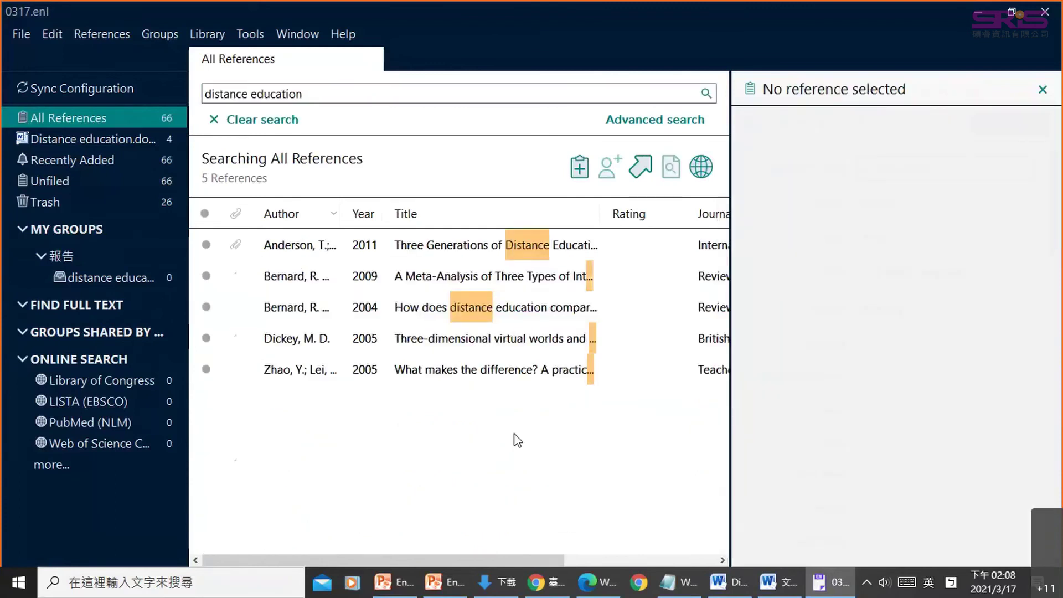
click(326, 367)
drag(294, 370, 144, 272)
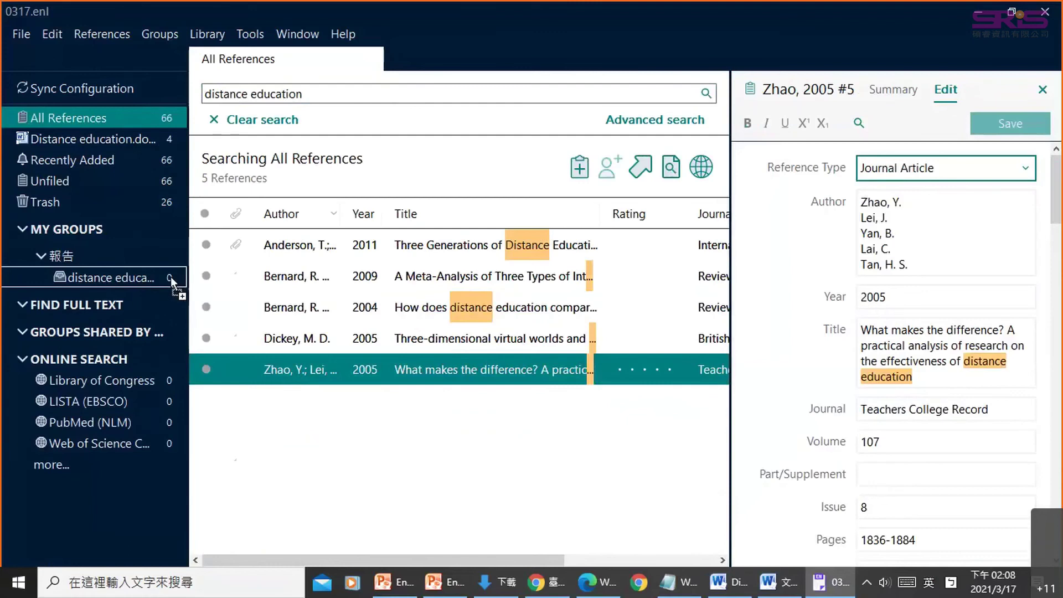
mouse_move(171, 277)
mouse_down()
mouse_move(202, 278)
mouse_move(175, 278)
mouse_up()
- Create a second group under My Groups named 'distance education 2' and open it
click(92, 230)
right_click(98, 227)
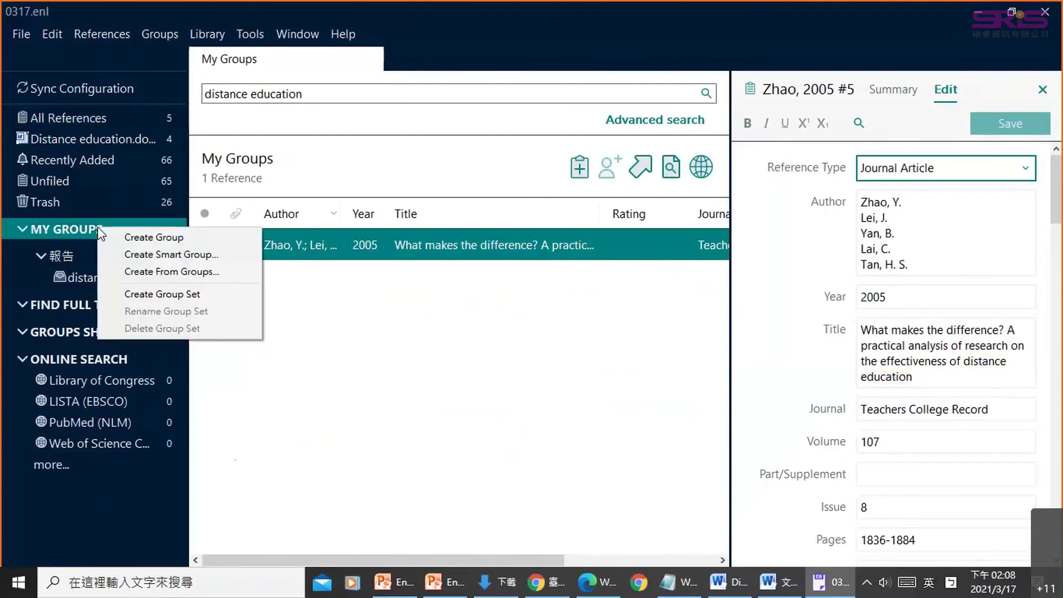
click(138, 237)
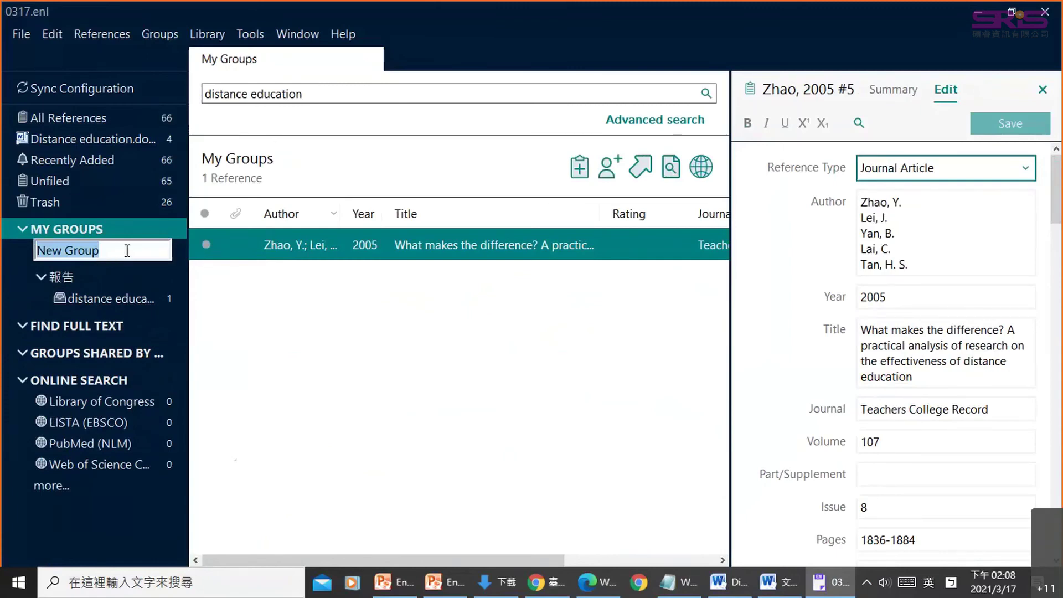
text(distance education)
text(2)
key(Return)
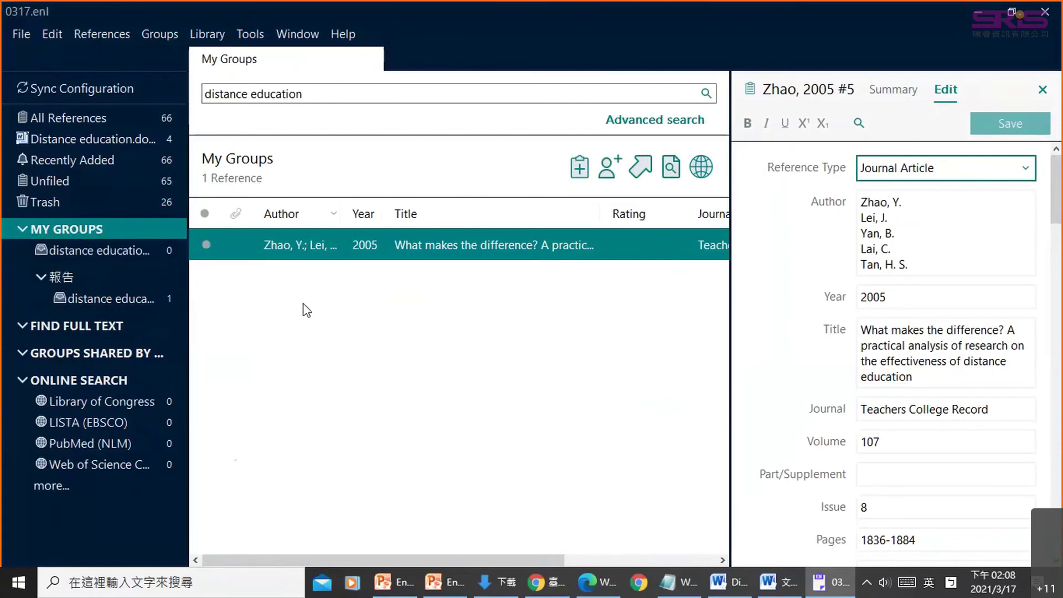
click(119, 247)
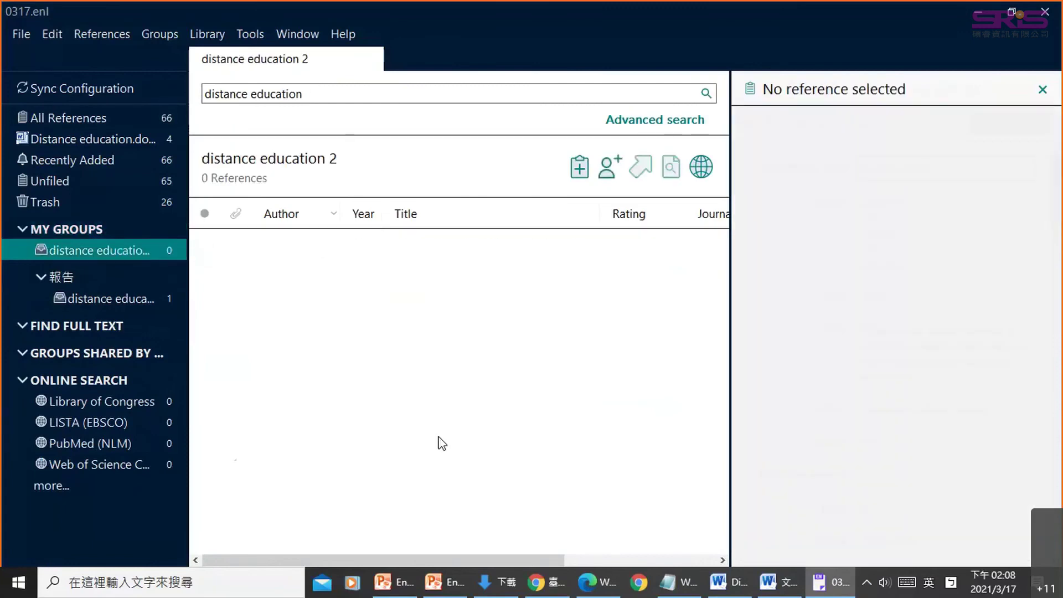
click(340, 96)
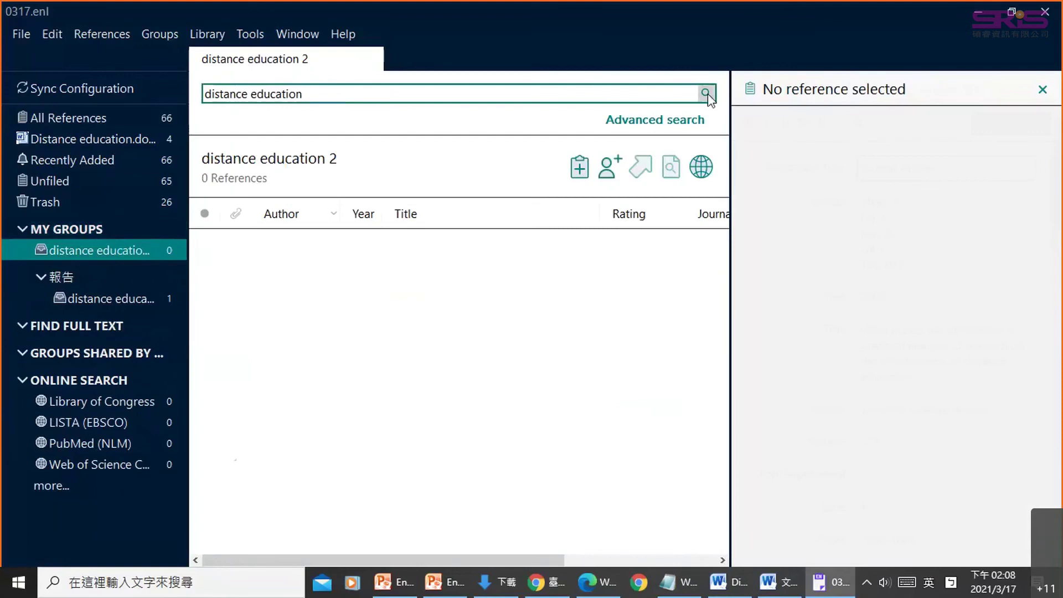
- Rerun the 'distance education' search and add Bernard 2009 to distance education 2
click(49, 118)
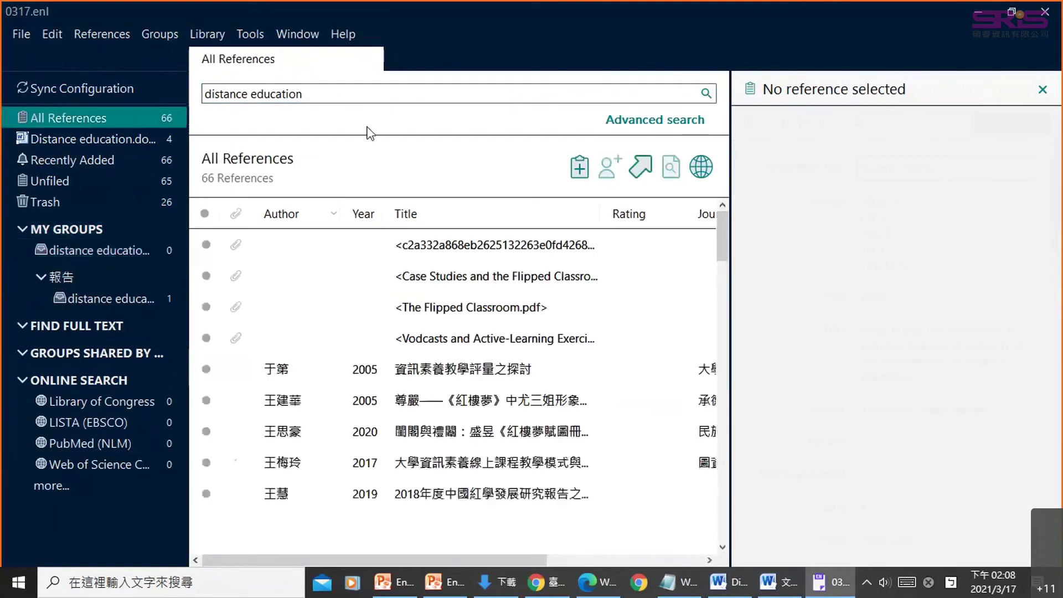
click(460, 93)
key(Return)
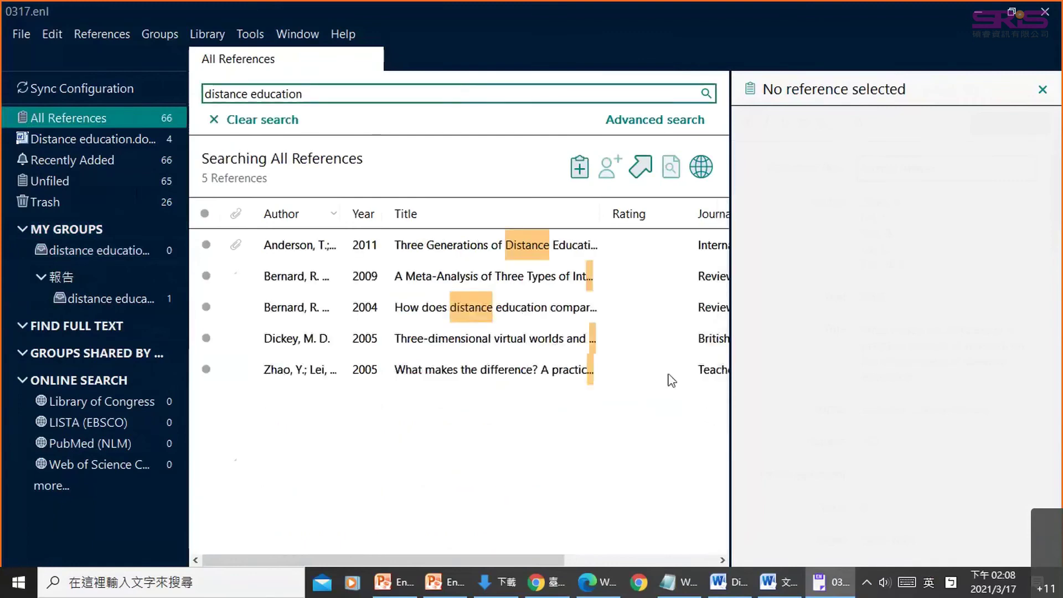
click(409, 274)
drag(188, 299, 136, 253)
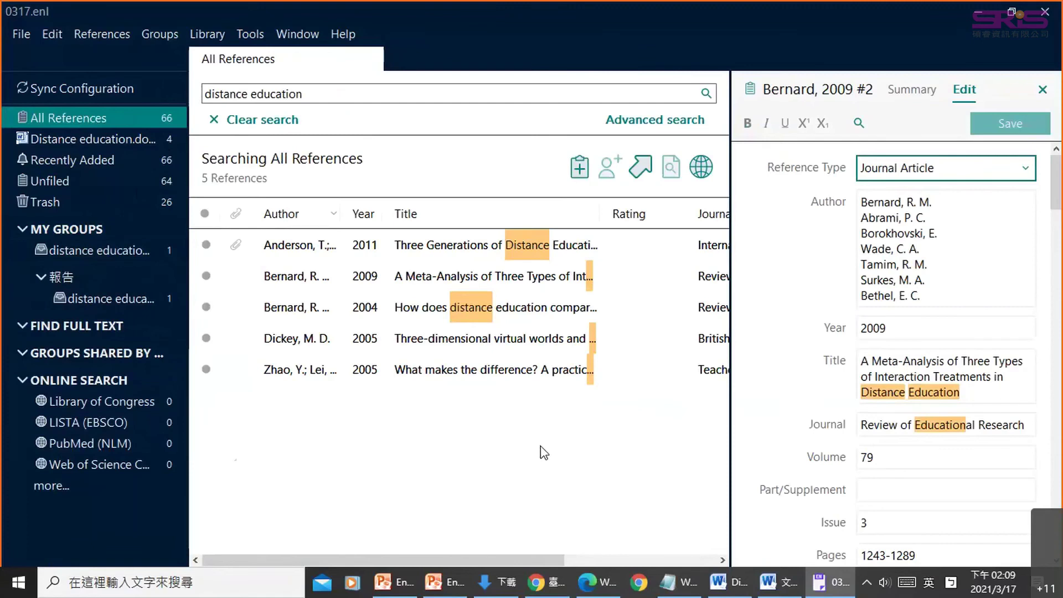
- Add all five search results to the group under 報告
key(ctrl+a)
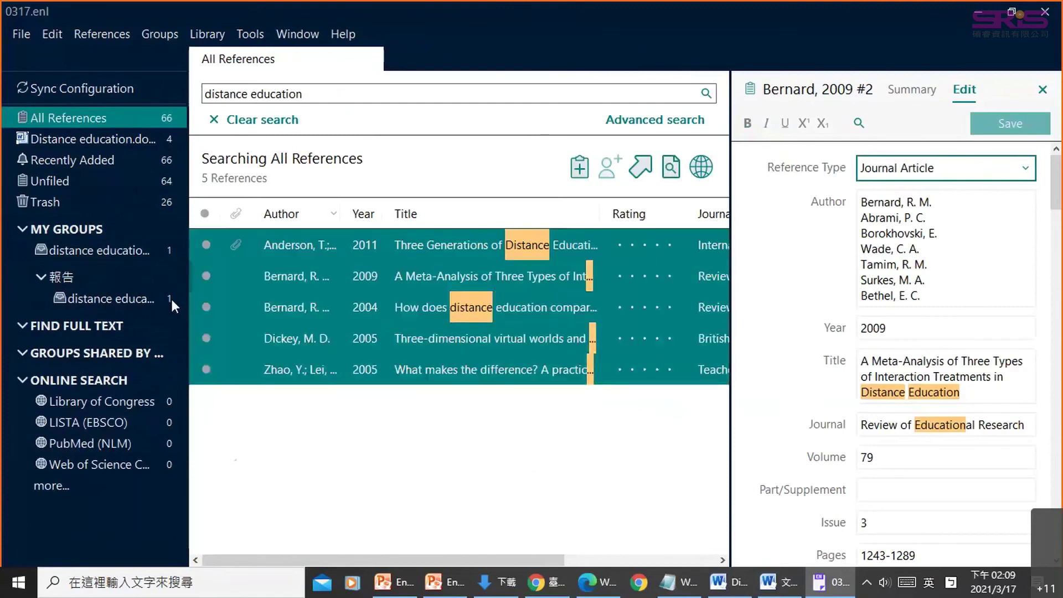
drag(171, 299, 135, 294)
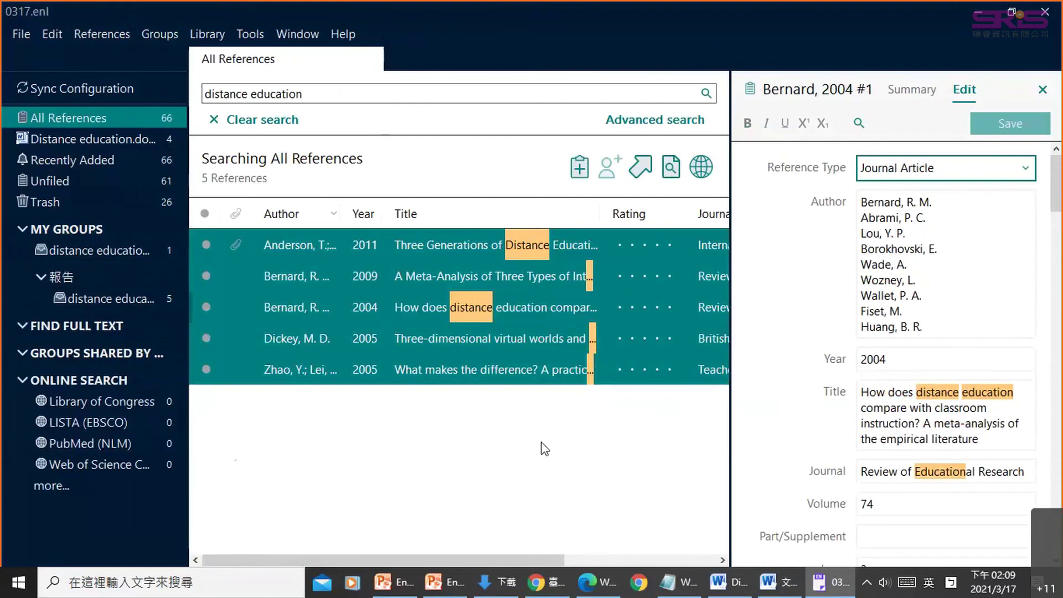
right_click(117, 299)
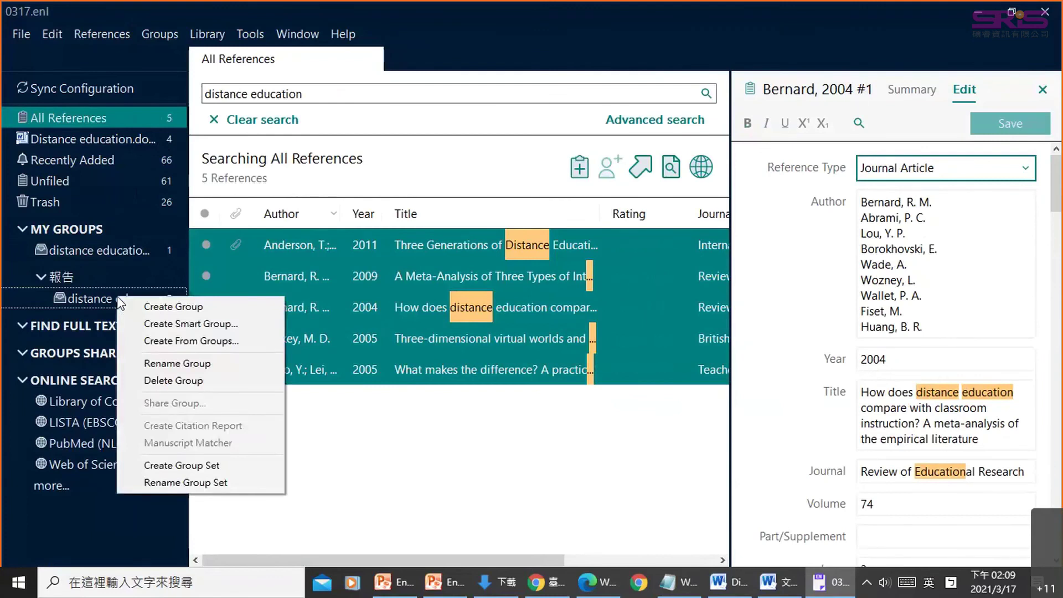
- Add a smart group 'New Smart Group distance education' with criterion Title Contains 'distance education'
click(153, 324)
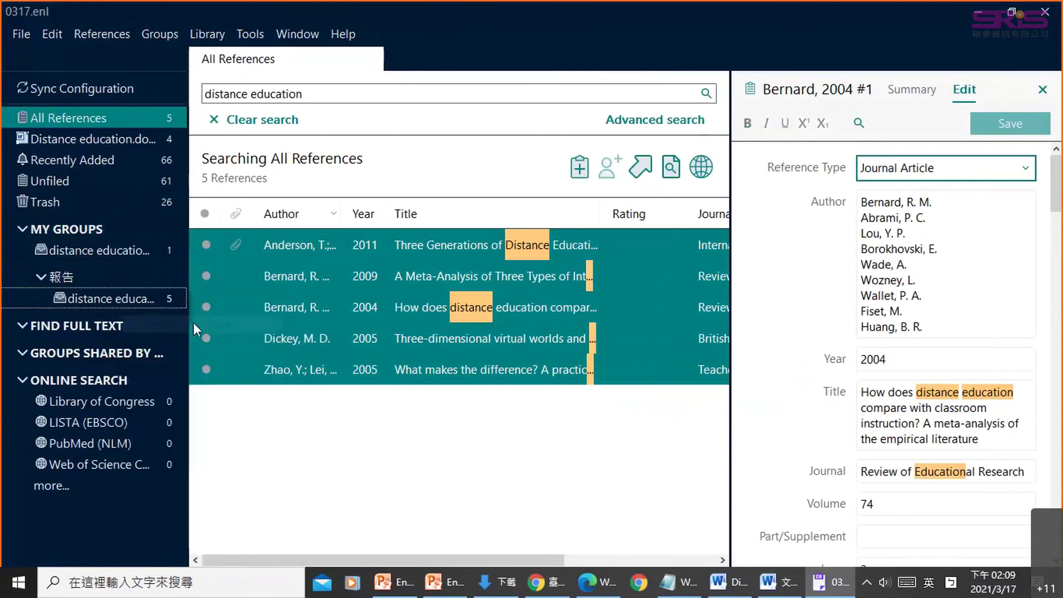
click(427, 244)
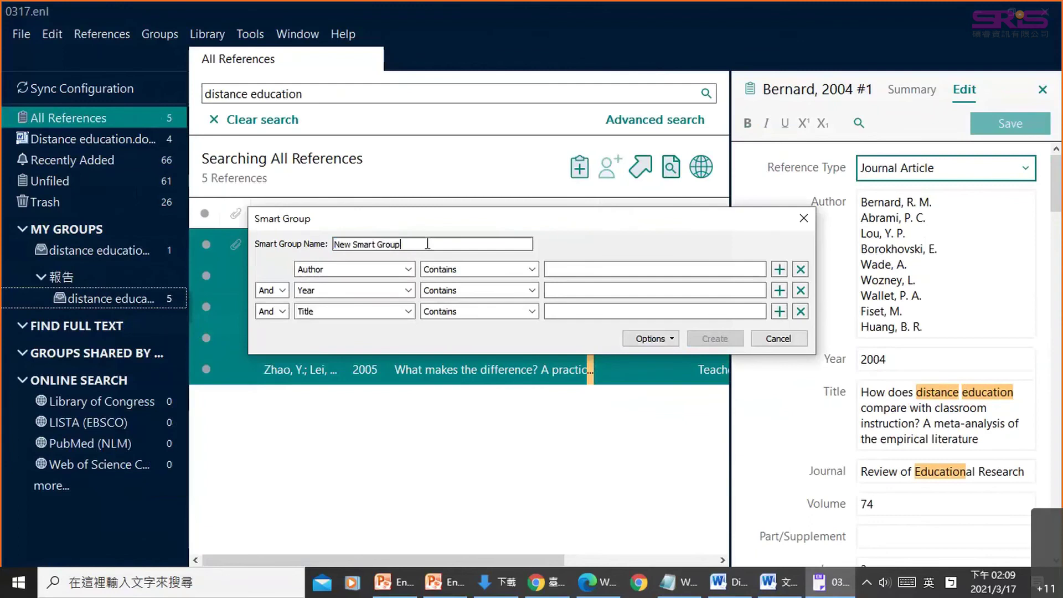
text(distance education)
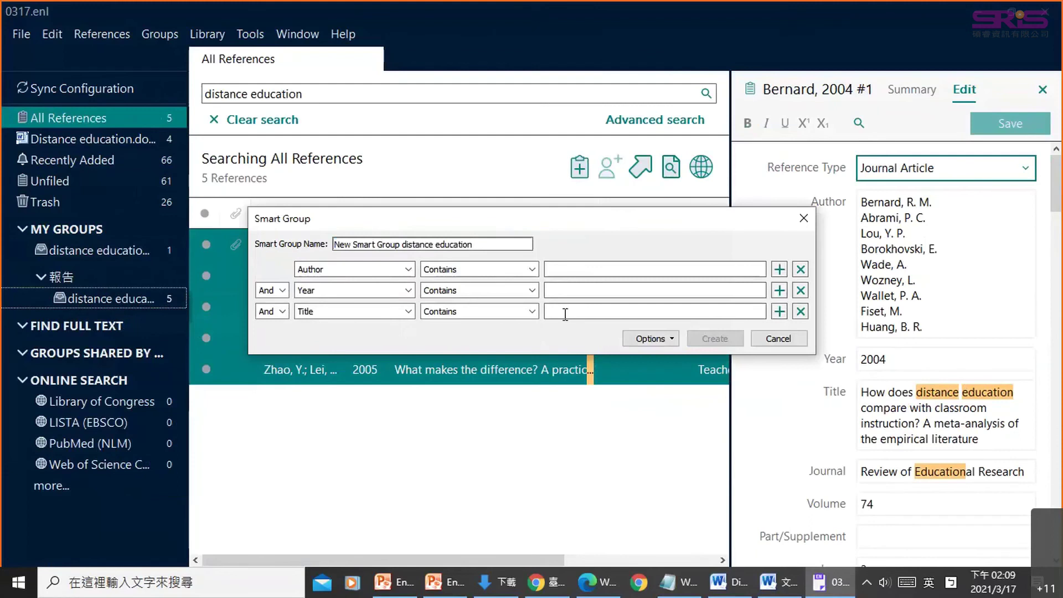
text(distance education)
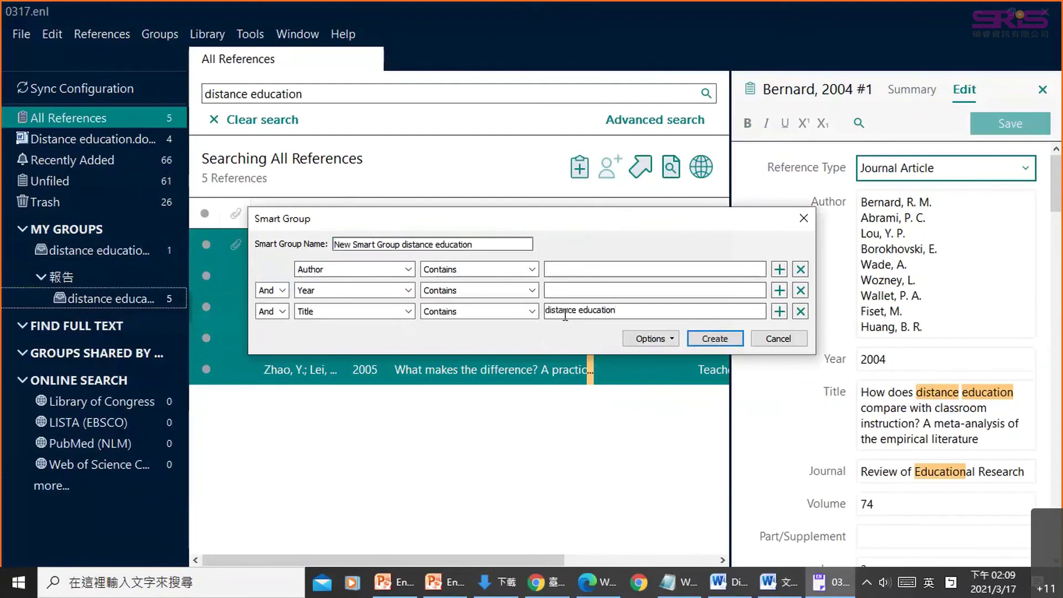
click(715, 339)
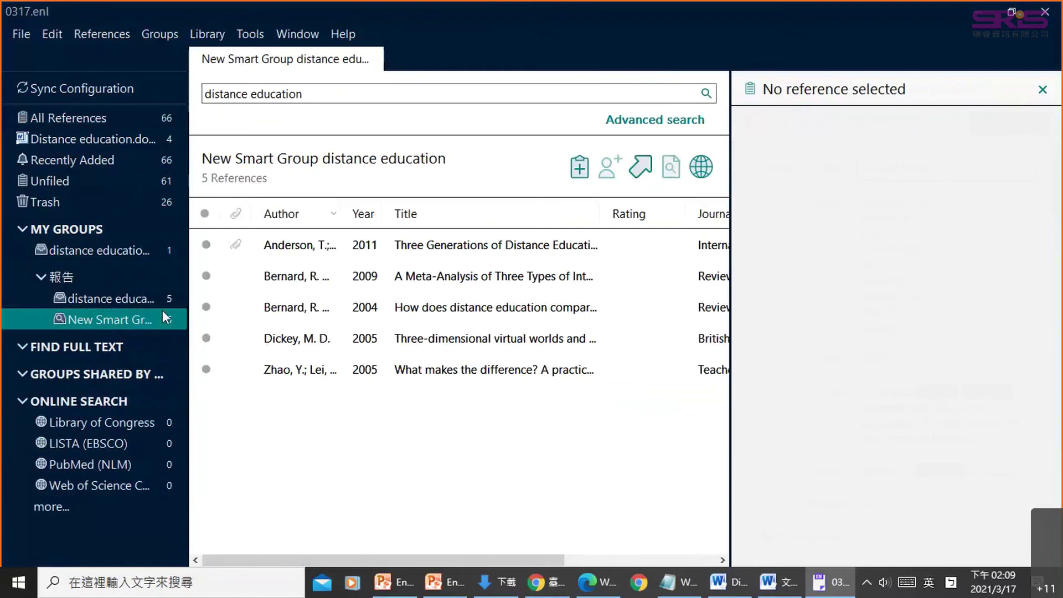
- Delete the distance education group under 報告, leaving only the five-reference smart group
click(119, 302)
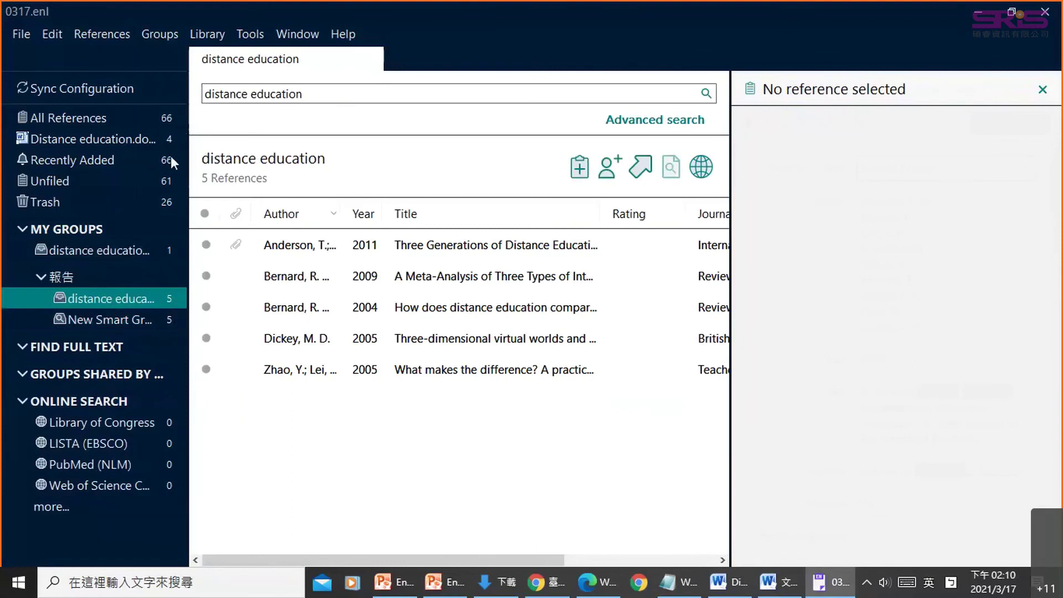
right_click(138, 299)
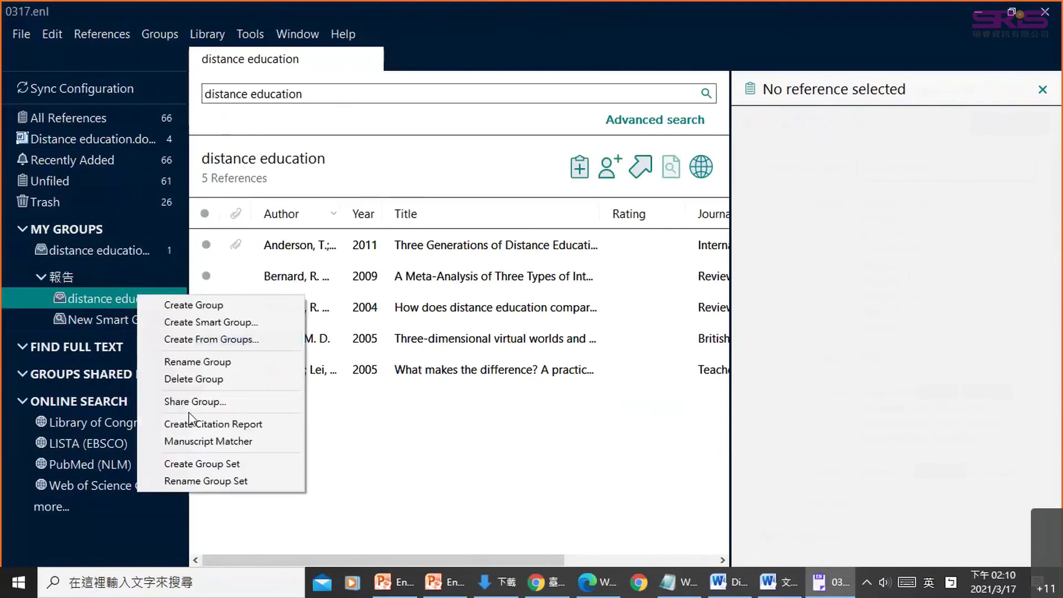
click(252, 381)
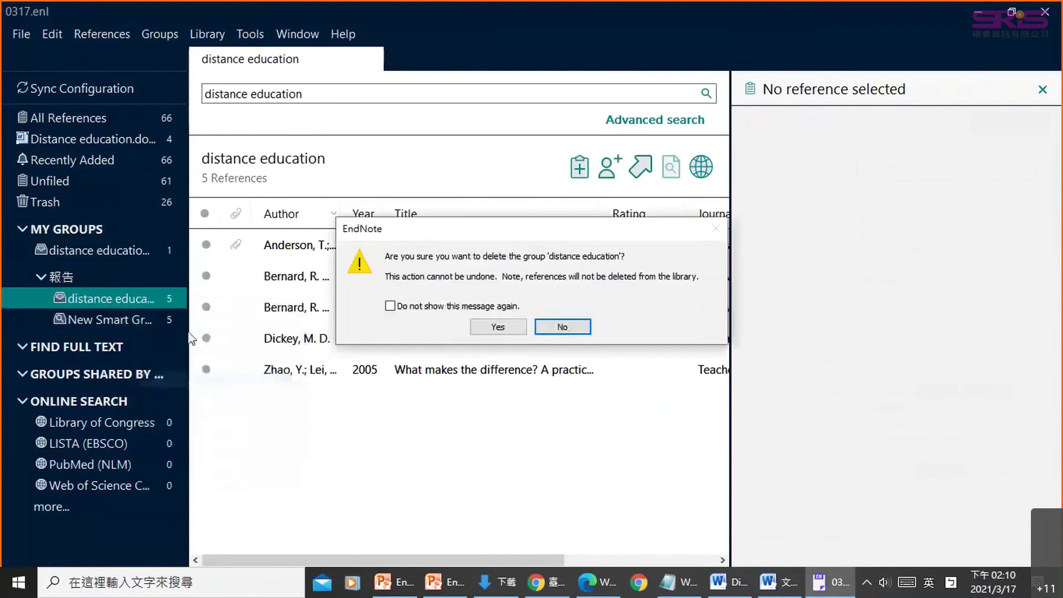
click(496, 327)
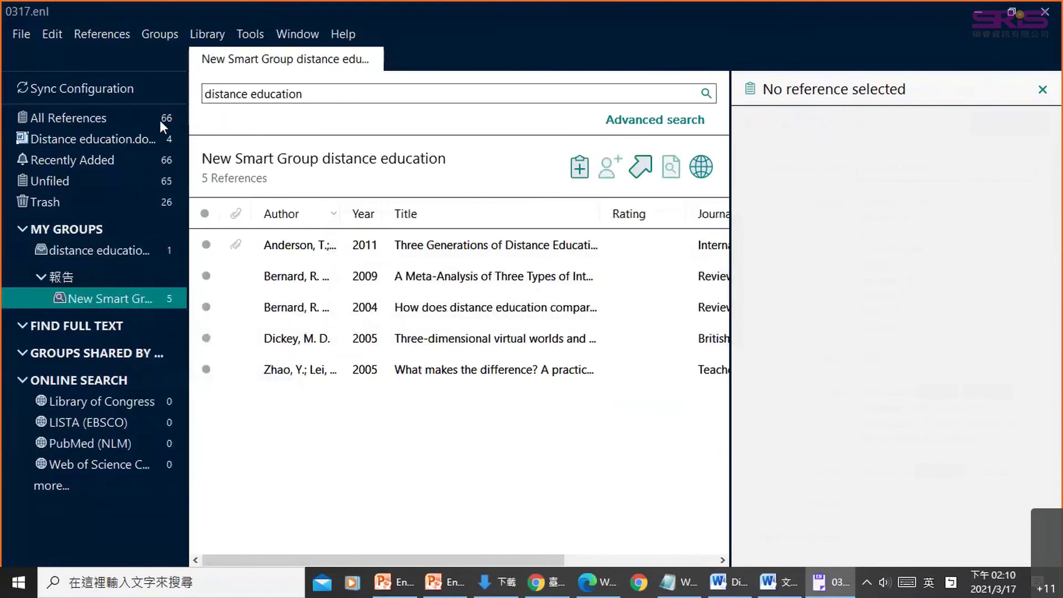
right_click(130, 301)
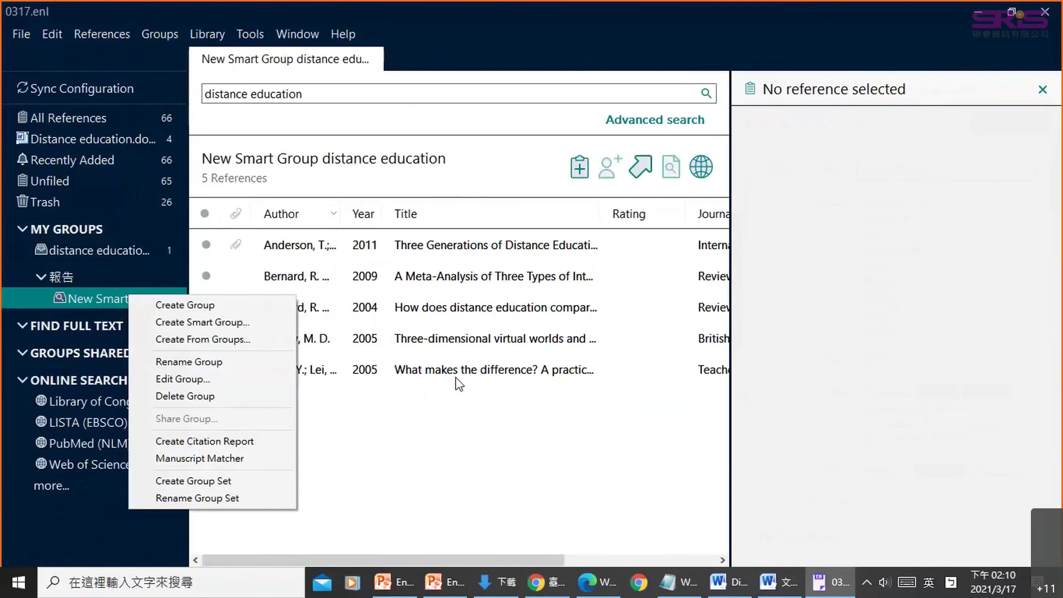
click(440, 427)
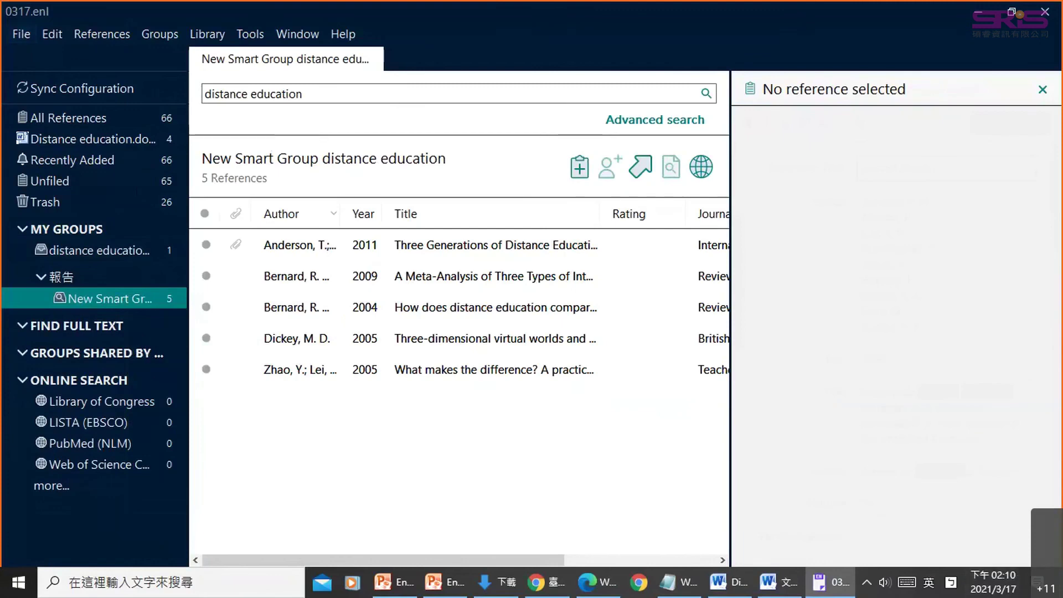
- Show the desktop and select the 0317.enl library file together with its 0317.Data folder
key(super+d)
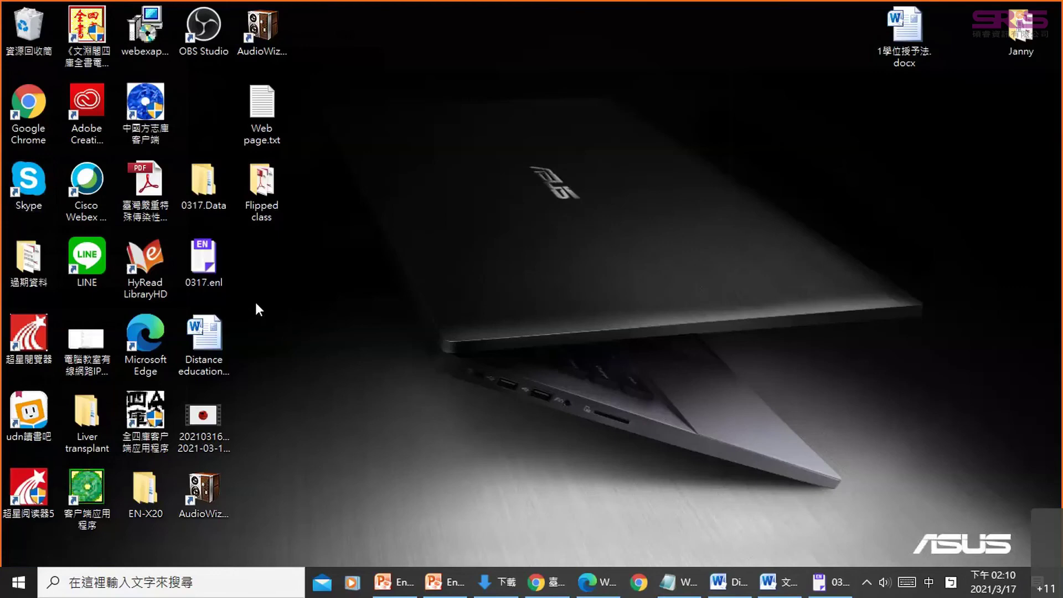
drag(257, 304, 214, 224)
click(278, 214)
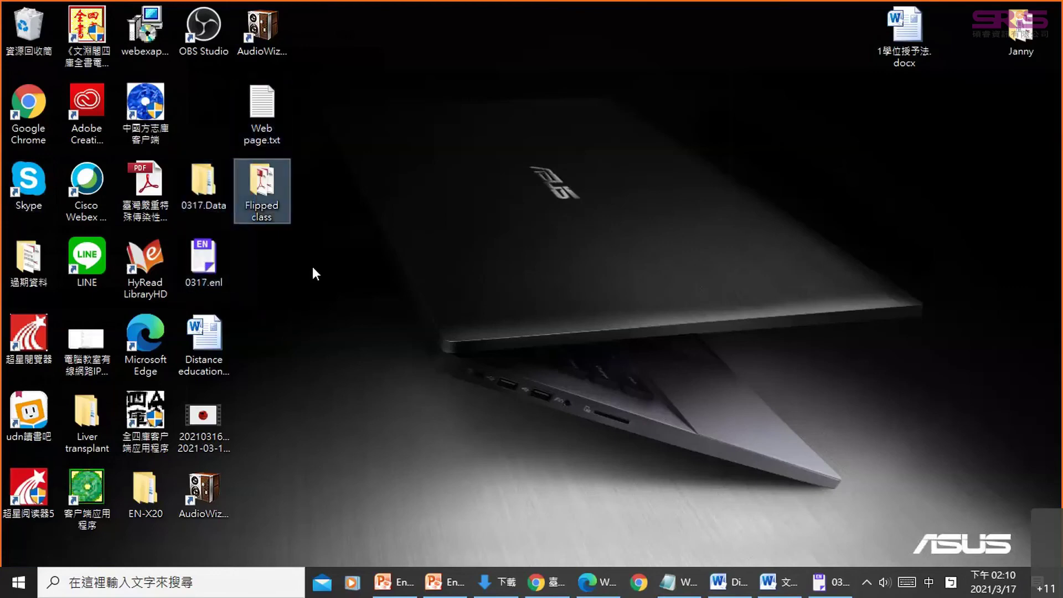
click(209, 265)
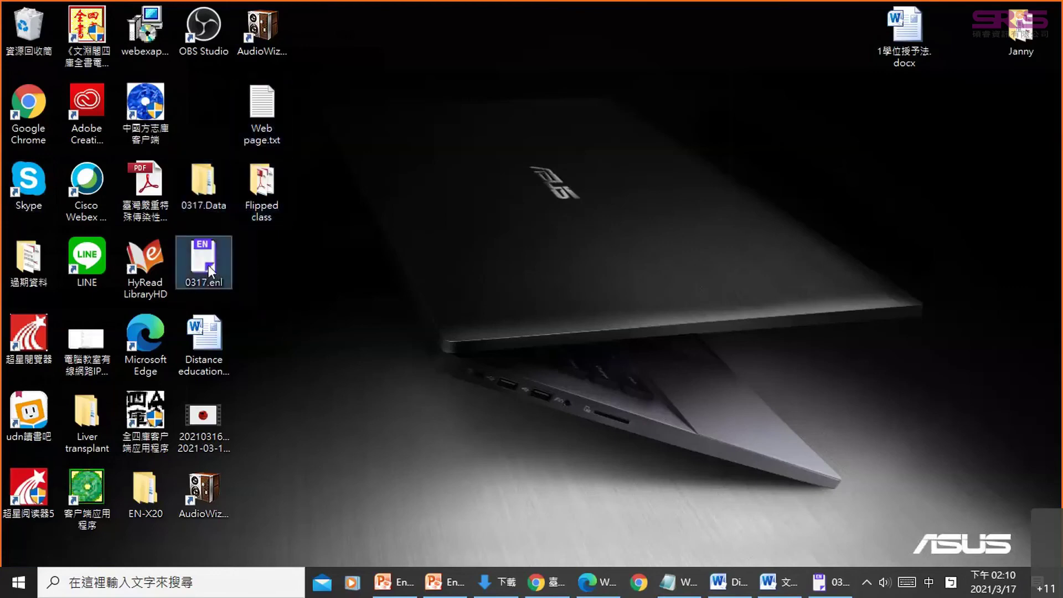
click(208, 186)
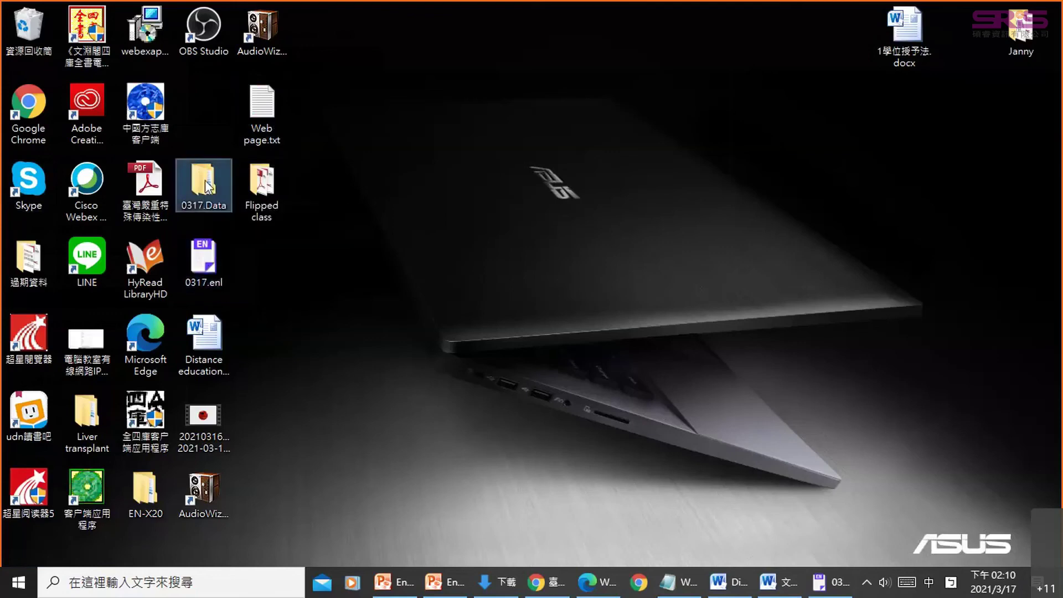
drag(239, 301, 172, 133)
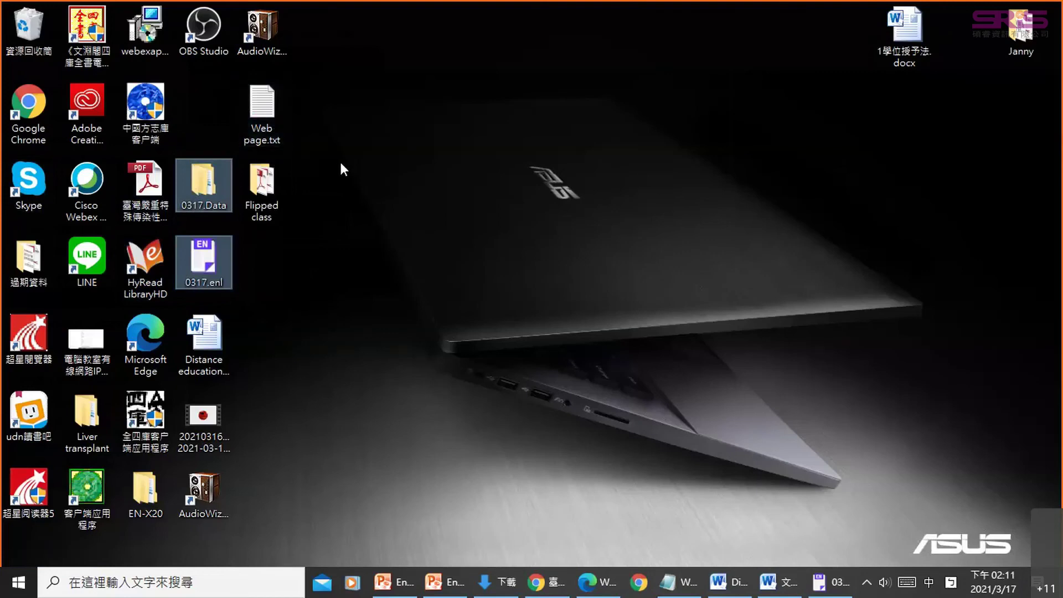
click(358, 172)
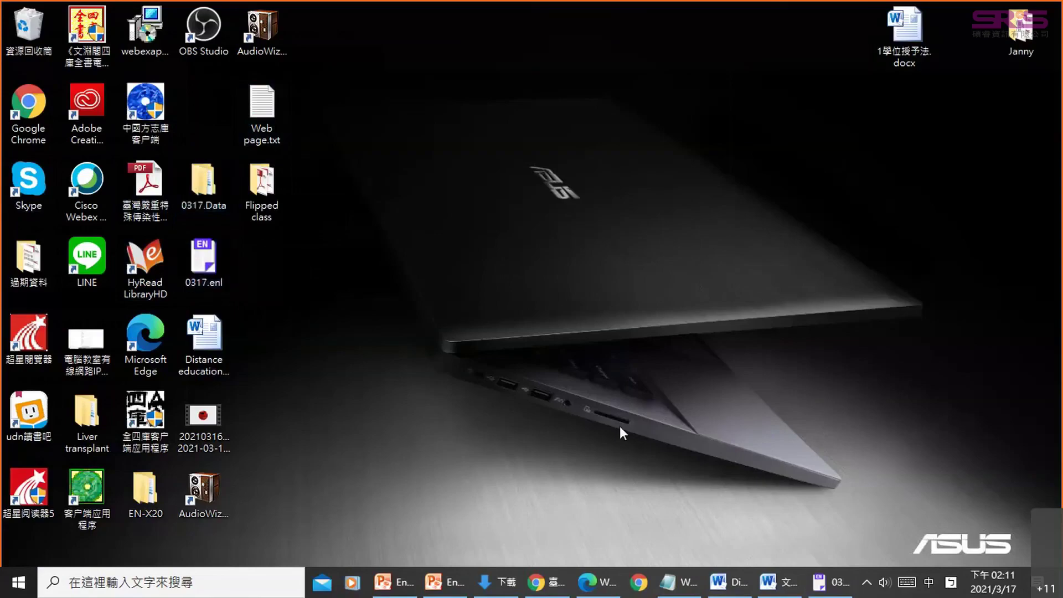
- Start a compressed library (.enlx) export limited to all references in the 報告 group set
click(823, 590)
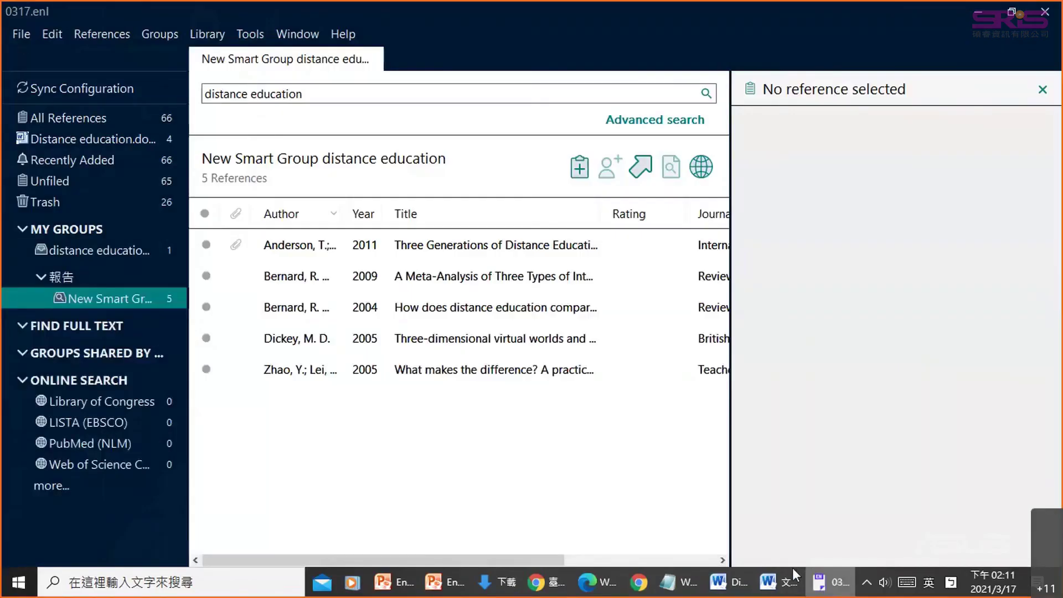
click(22, 34)
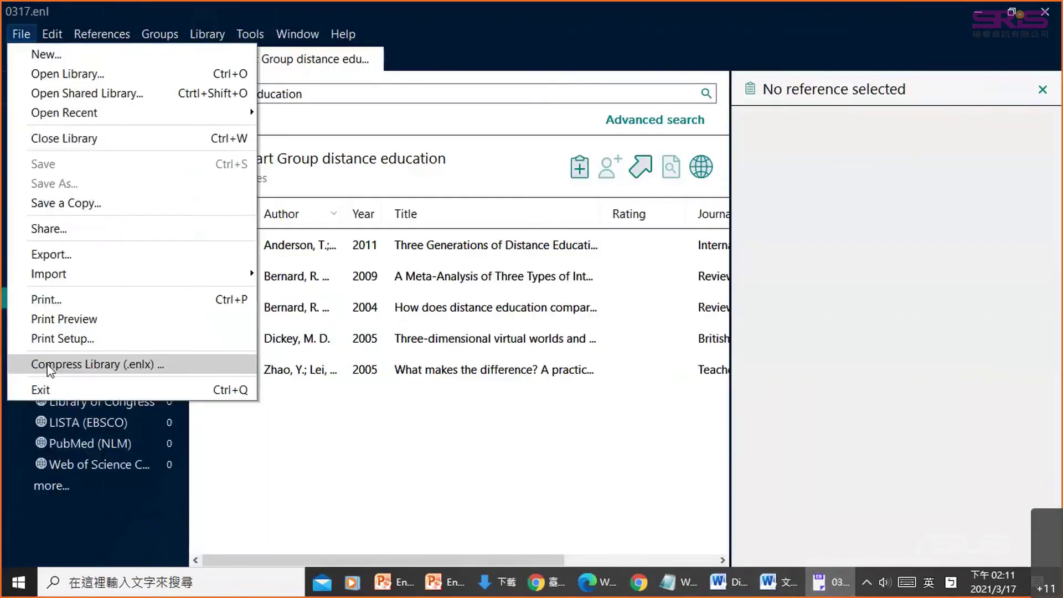
click(49, 365)
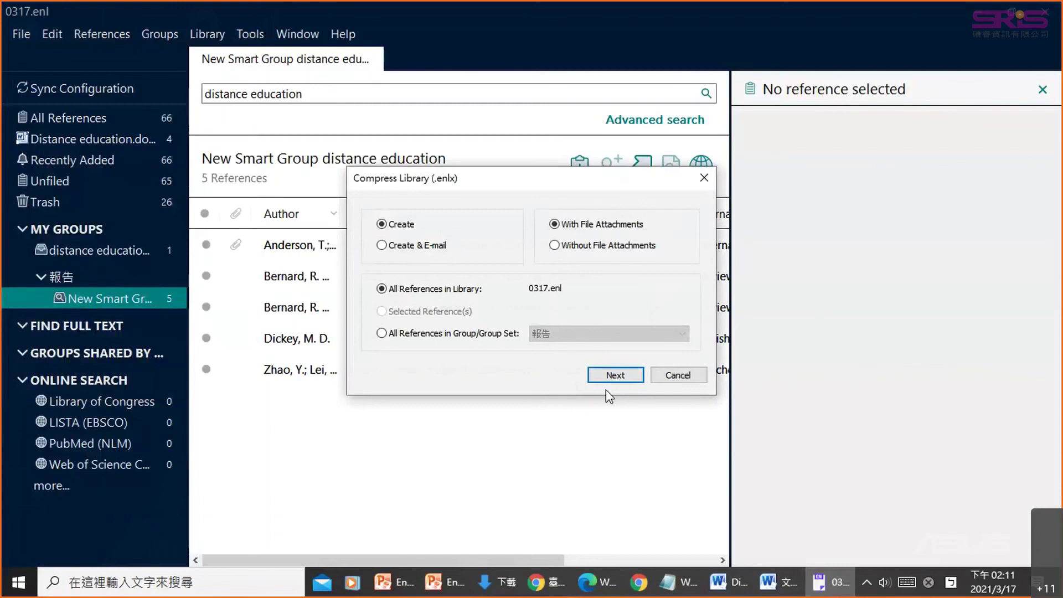
click(382, 334)
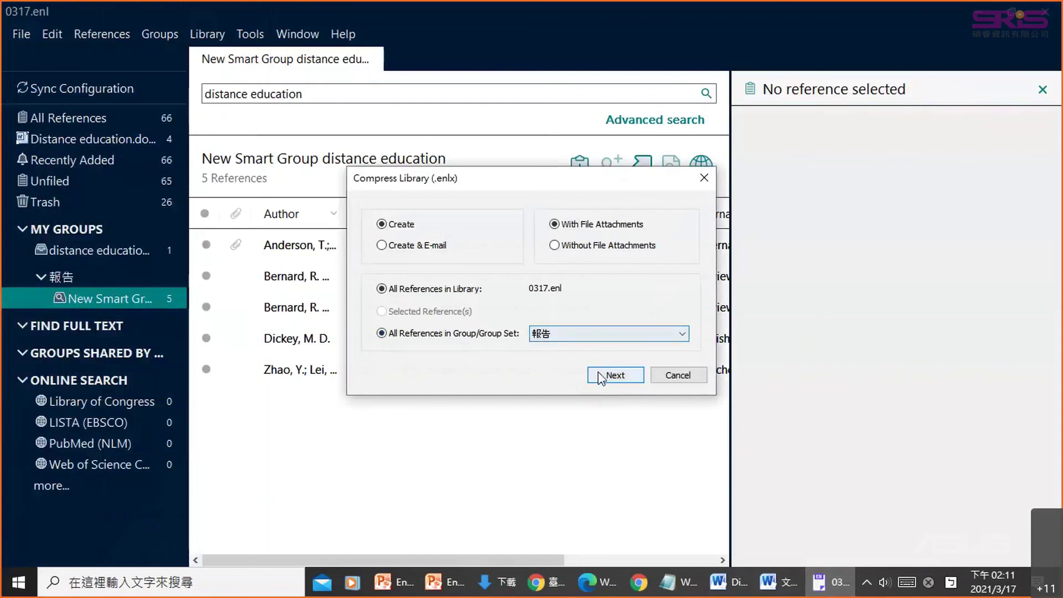
click(614, 376)
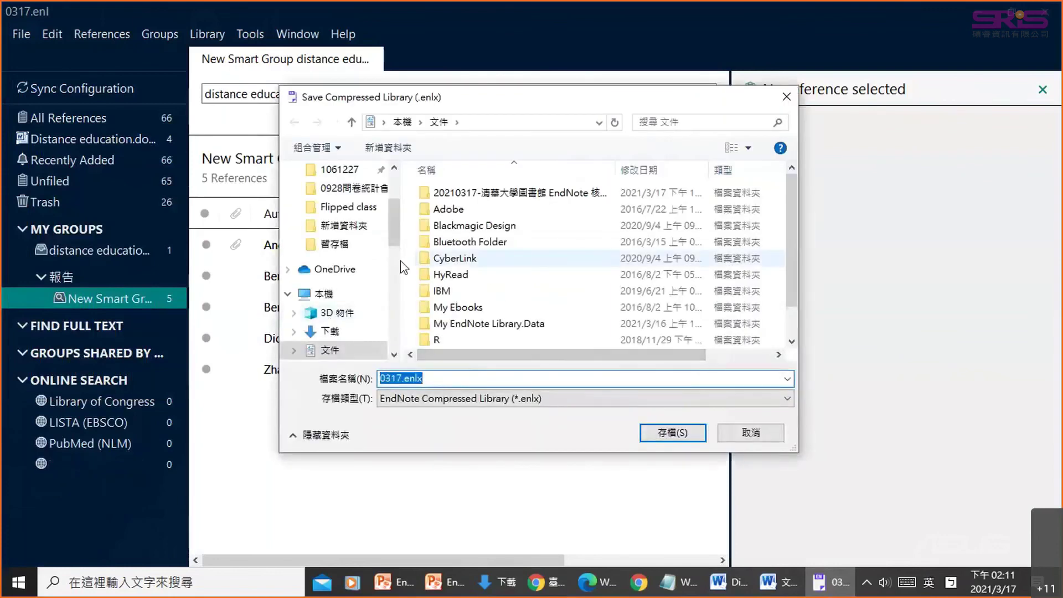
- Save the compressed archive to the Desktop as 0317_報告.enlx
scroll(403, 268, down, 1)
click(330, 331)
double_click(407, 380)
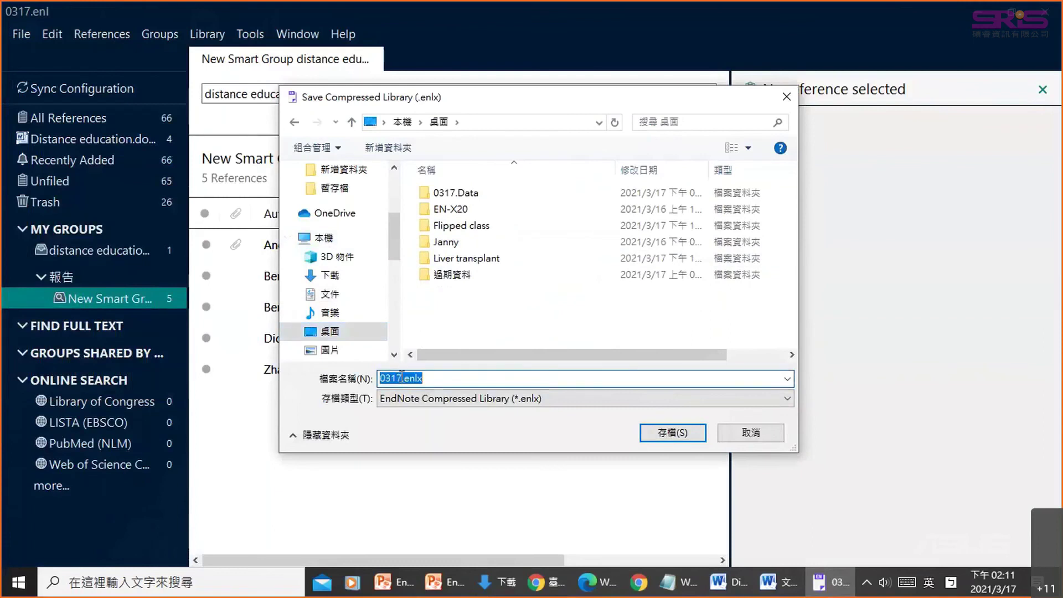
click(399, 379)
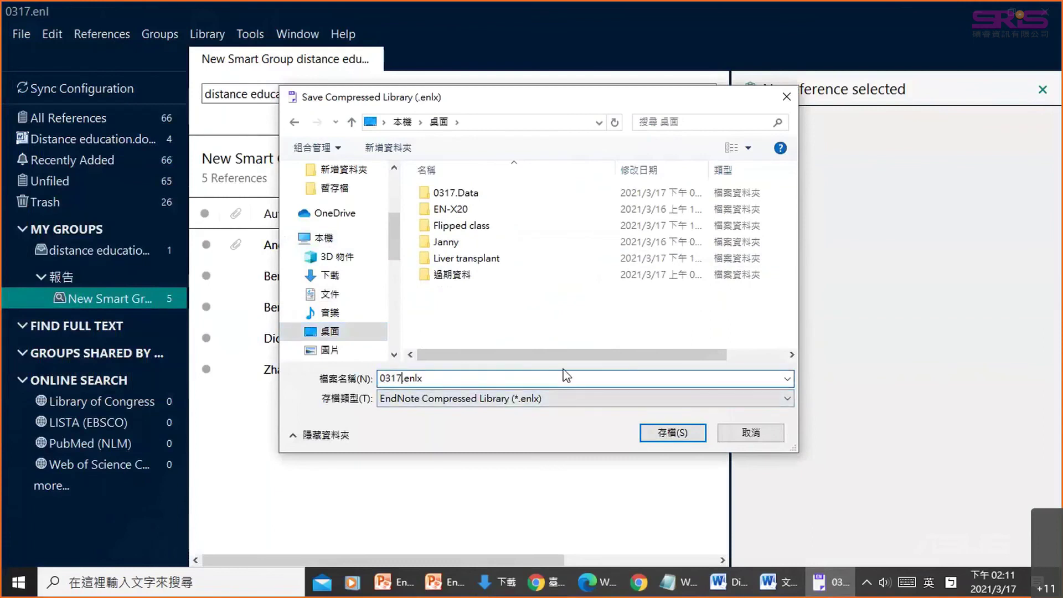
key(BackSpace)
key(BackSpace)
text(1)
text(7_)
text(ㄅ報告)
key(Return)
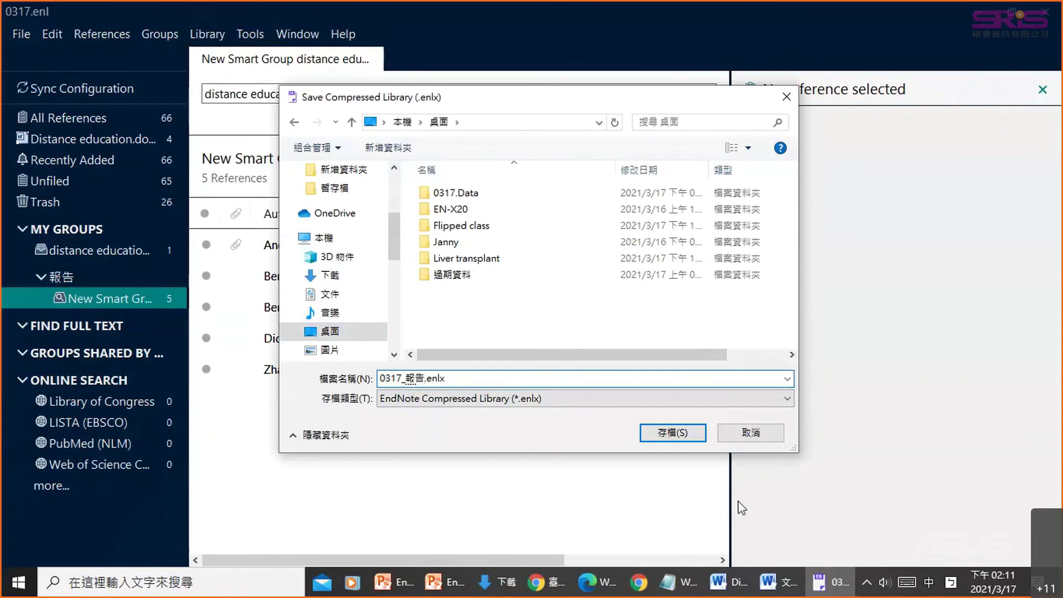
click(681, 432)
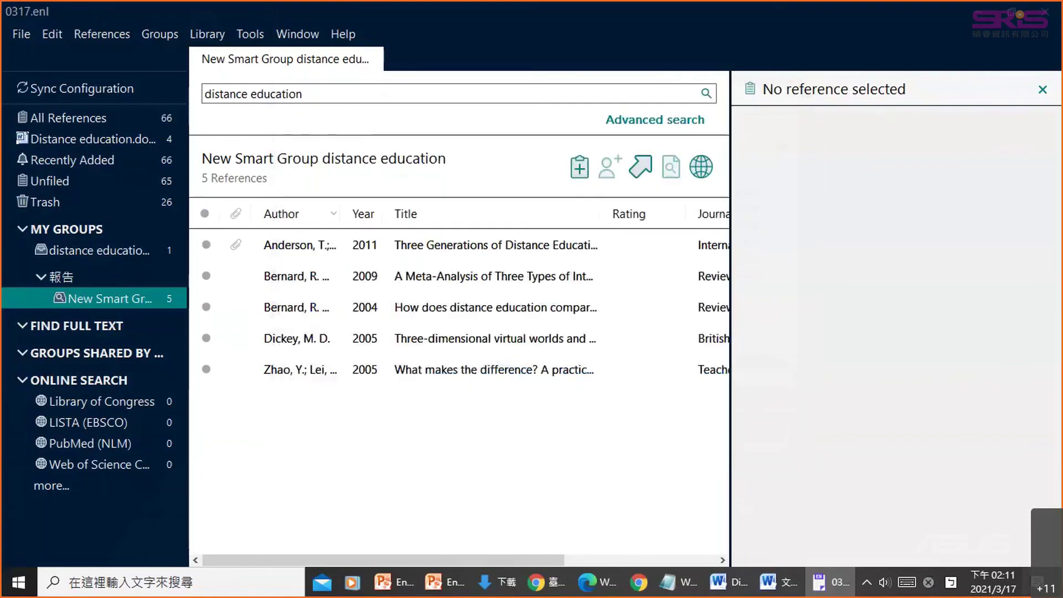
- Show the desktop and place 0317_報告.enlx beside 0317.enl and the 0317.Data folder
key(super+d)
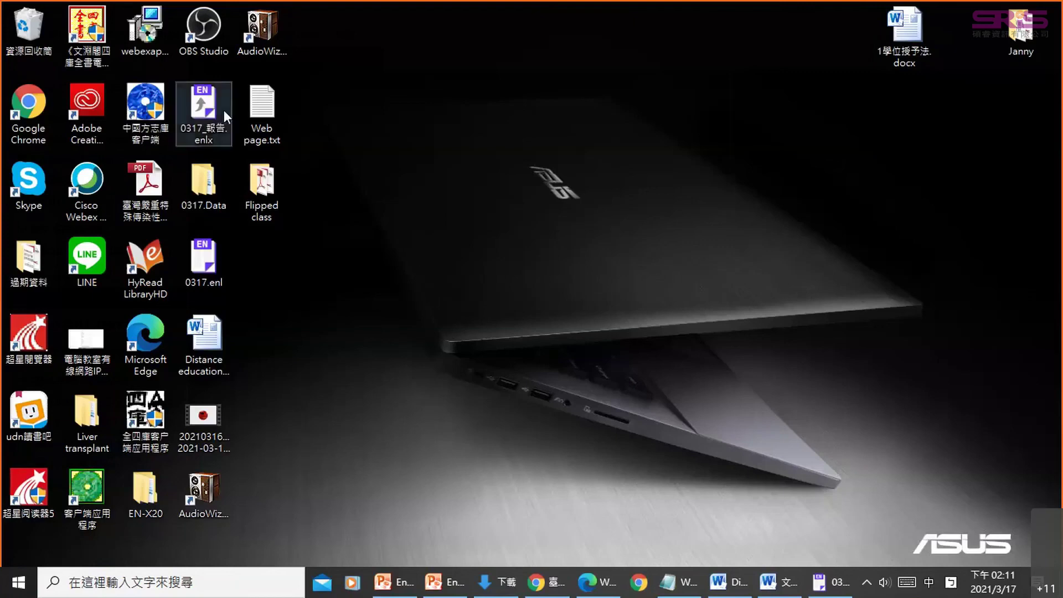
drag(213, 115, 255, 256)
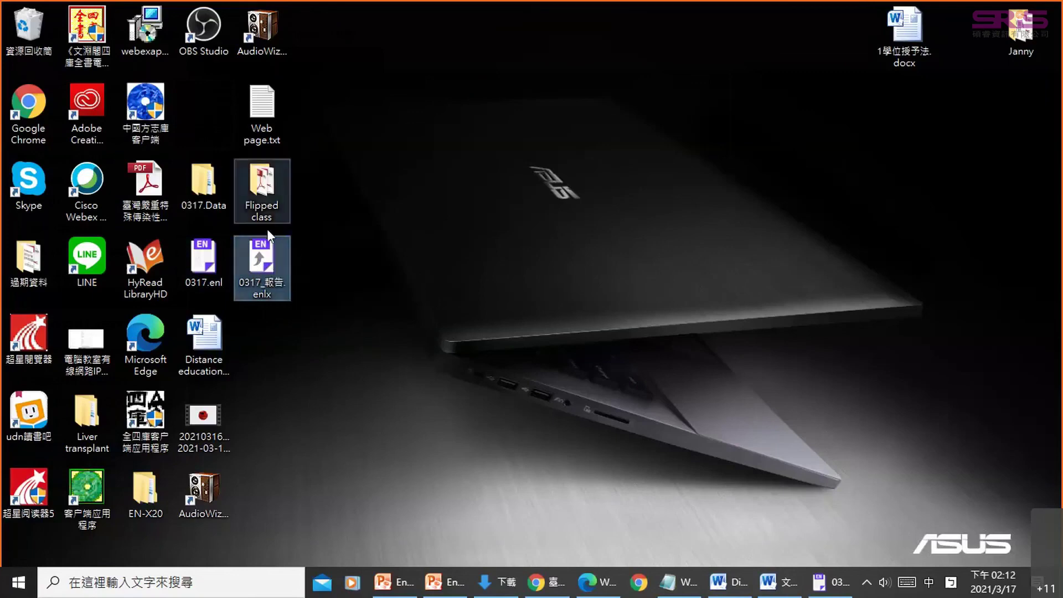
click(197, 263)
click(210, 186)
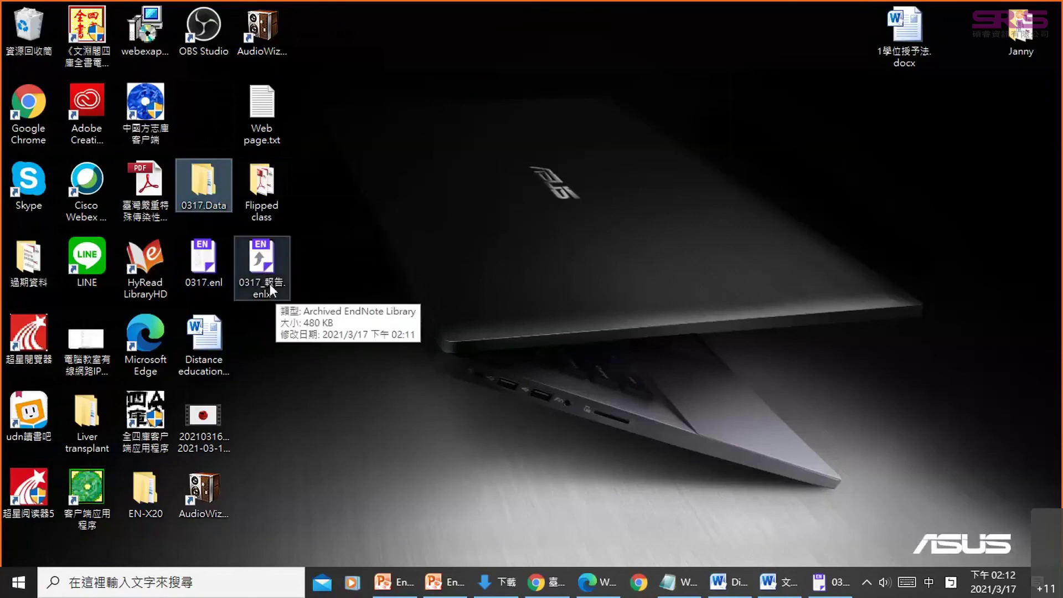
- Open 0317_報告.enlx, then dismiss the cannot-save error and the Expand Compressed Library prompt
double_click(270, 261)
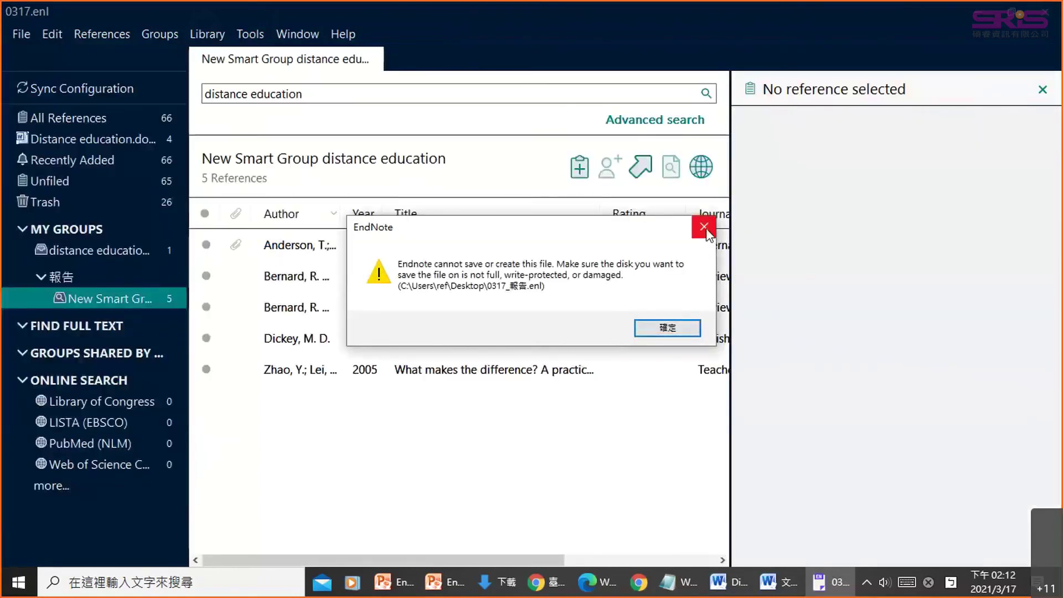
click(705, 227)
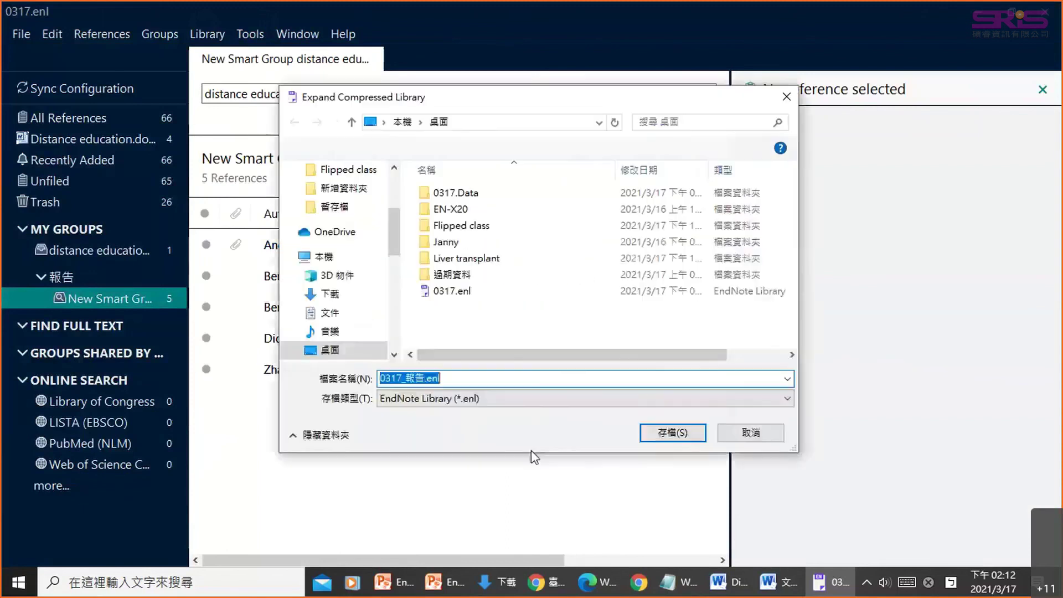
click(789, 97)
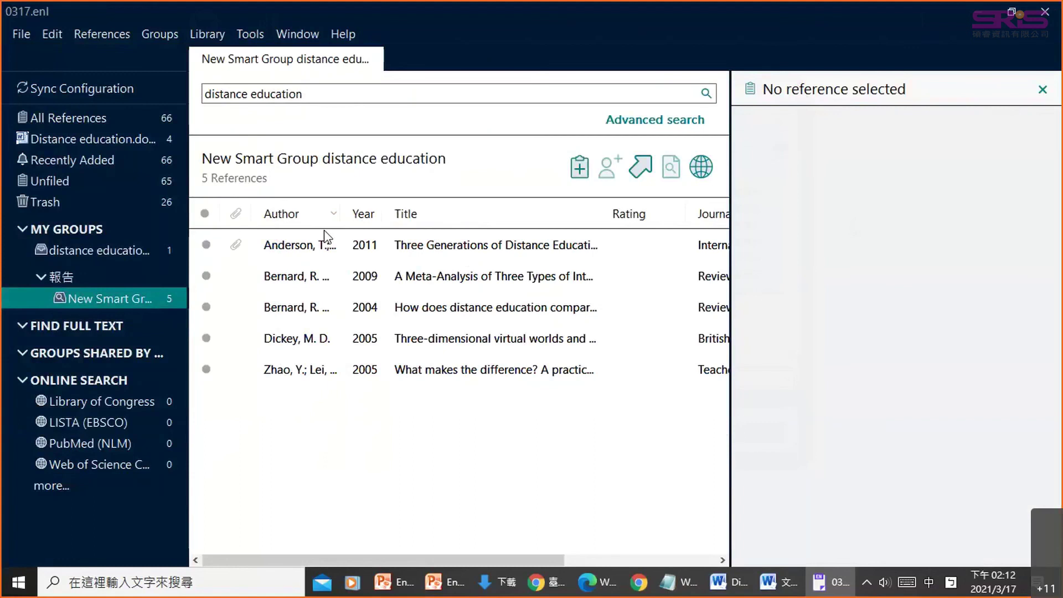
- On the Sync Configuration page, try Sync now and Sign Up, then close the registration form
click(62, 88)
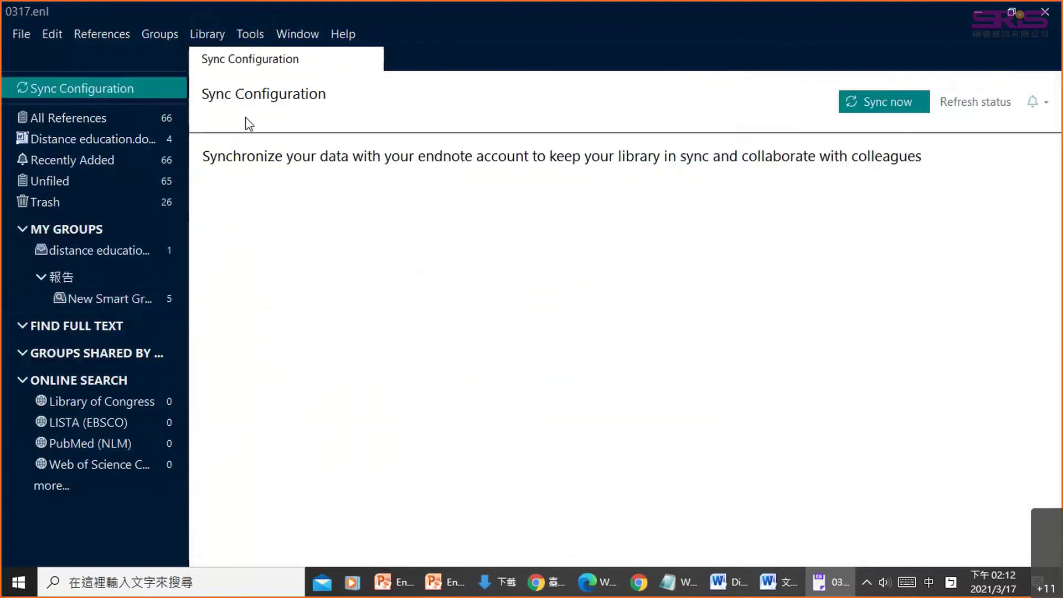
click(896, 101)
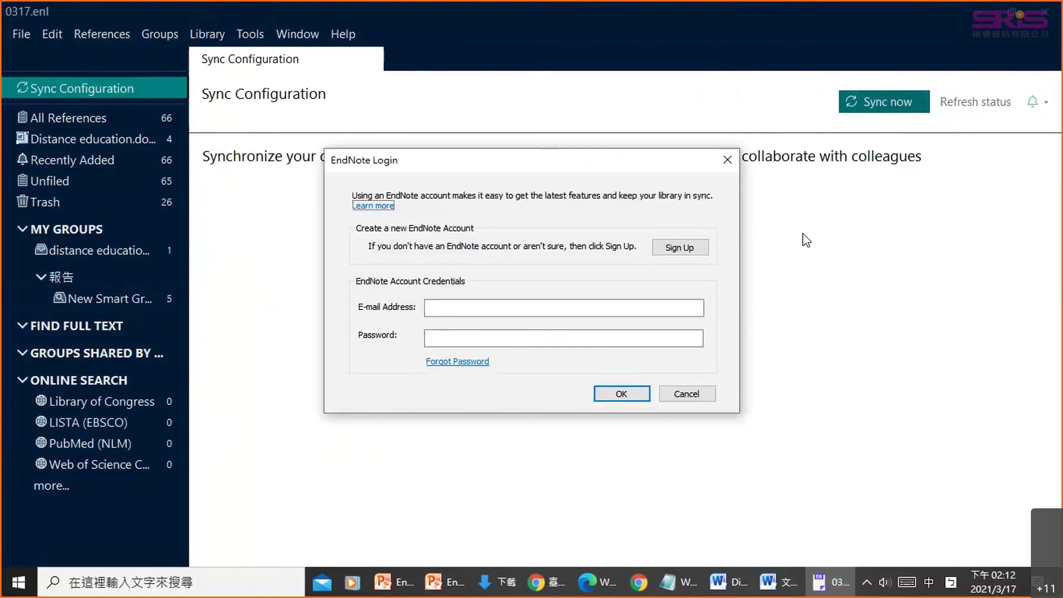
click(698, 248)
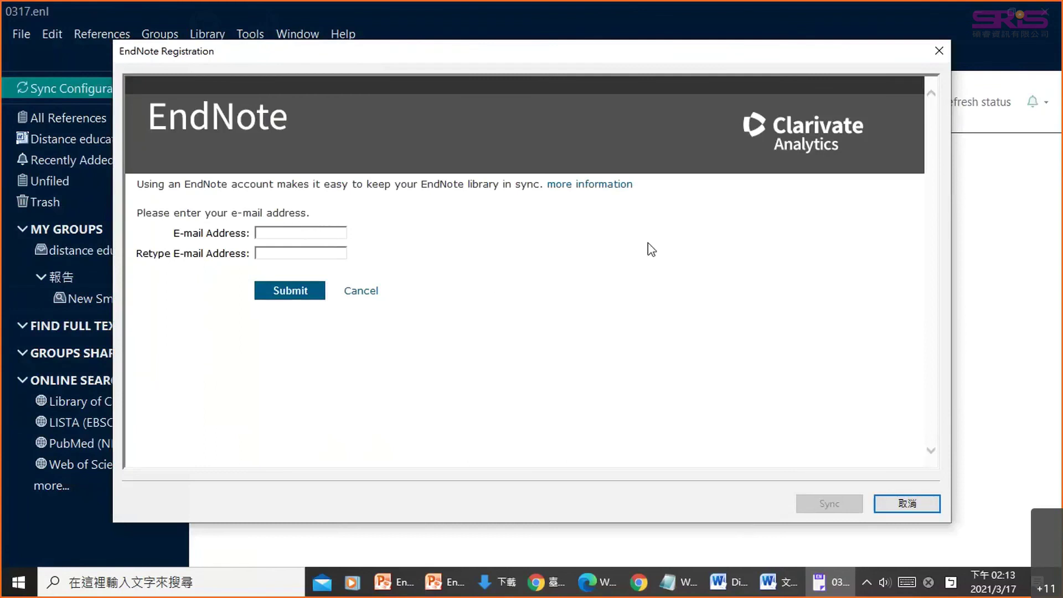
click(944, 49)
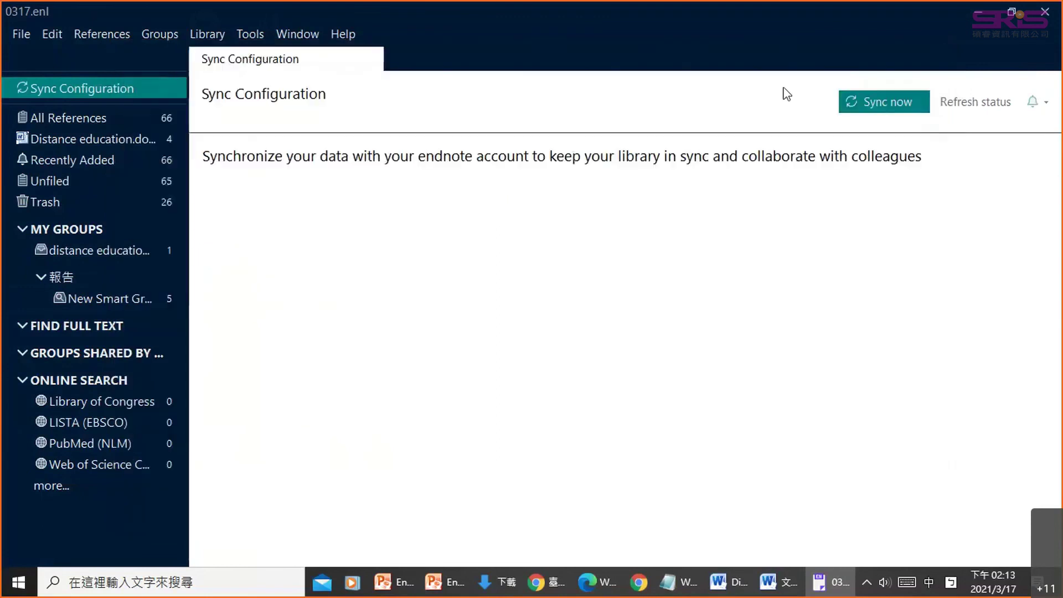
- Retry Sync now, close the login prompt, and open EndNote online from the Help menu
click(884, 103)
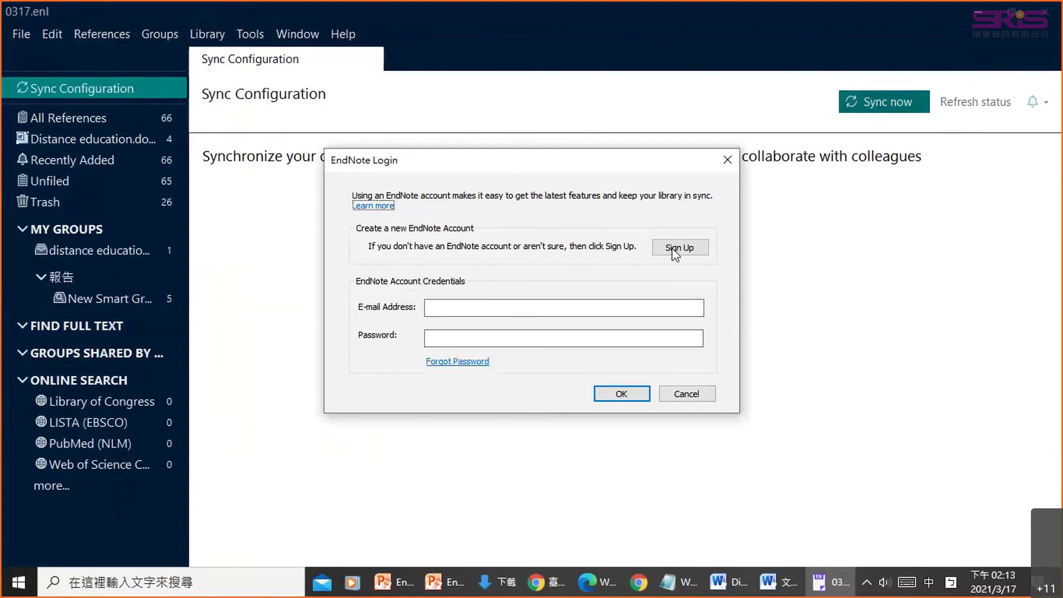
click(728, 160)
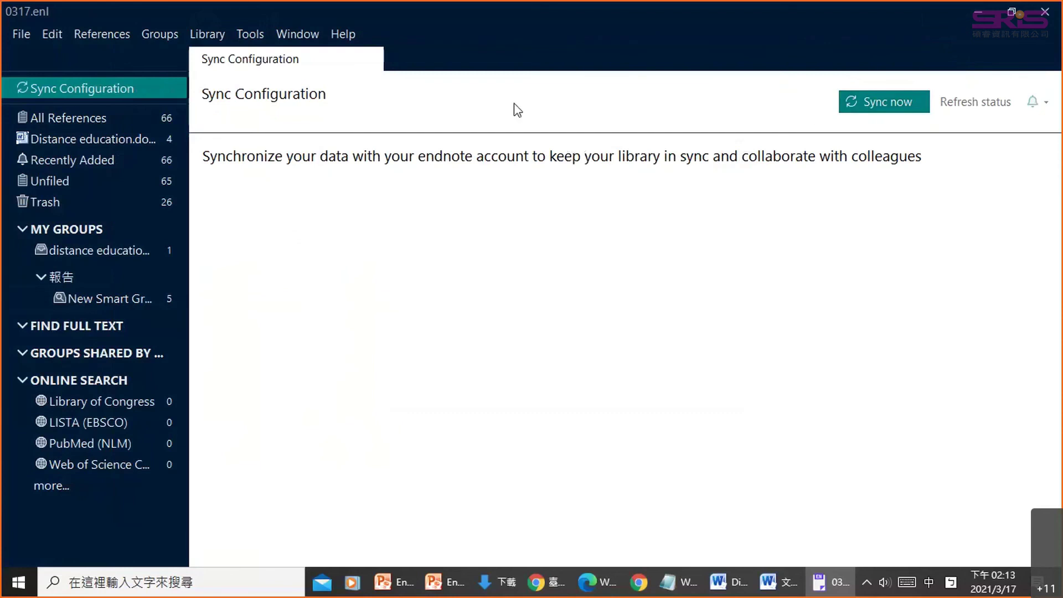
click(350, 41)
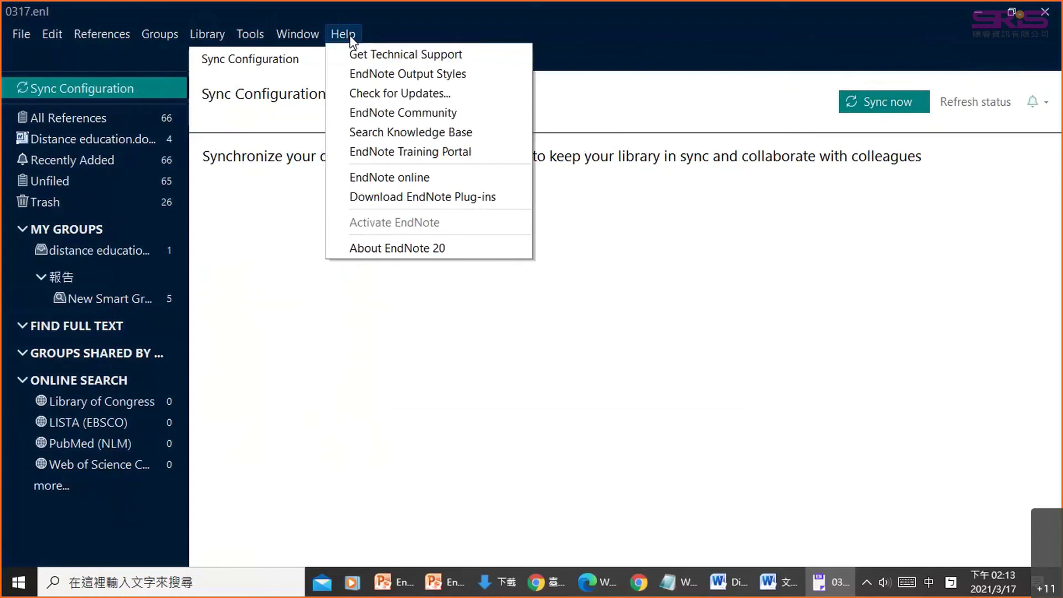
click(416, 170)
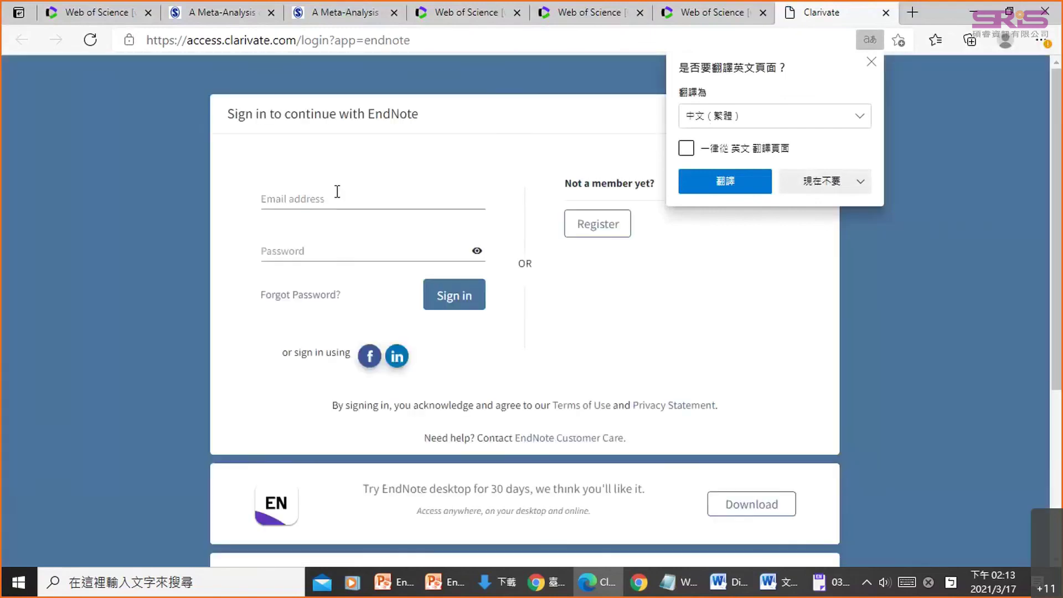
- Enter the account e-mail address and password on the EndNote online sign-in page
click(338, 197)
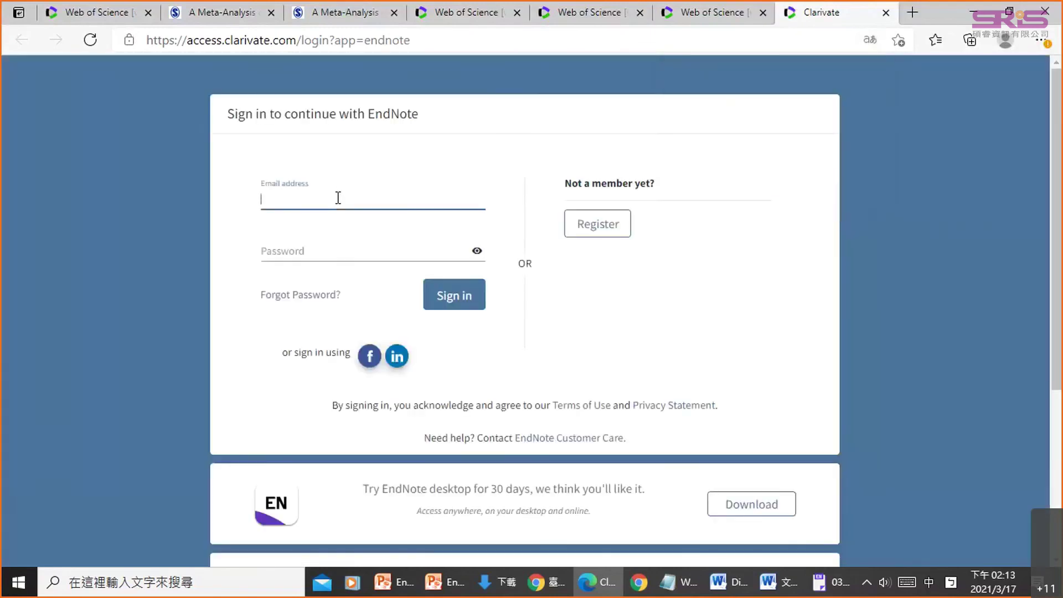
text(ㄙㄛ)
key(BackSpace)
key(BackSpace)
key(shift)
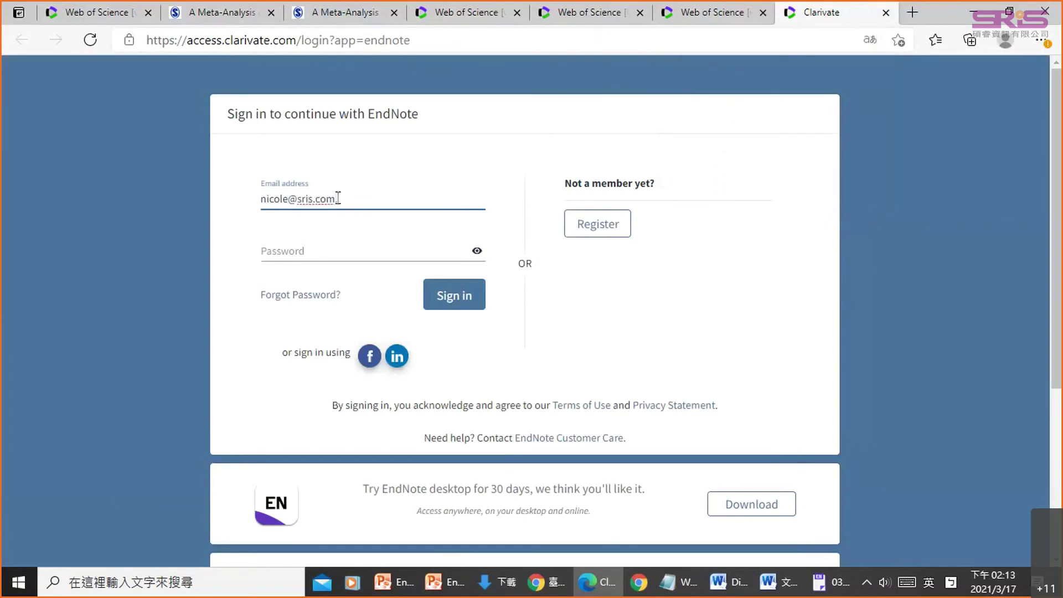
click(308, 249)
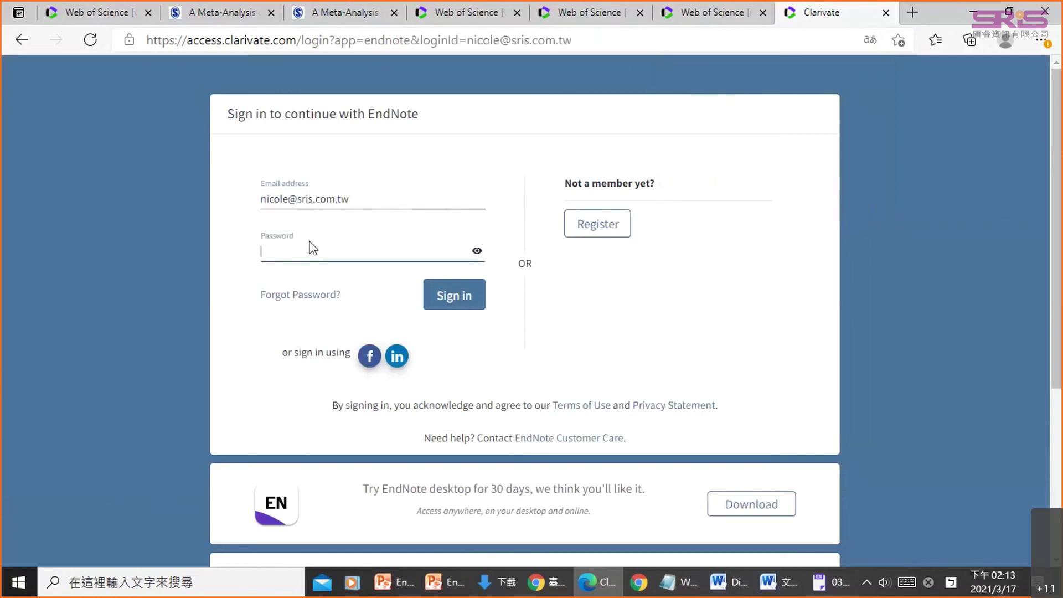
text(•••••••••••)
- Sign in, decline saving the password with 永不, and return to EndNote 20
click(453, 293)
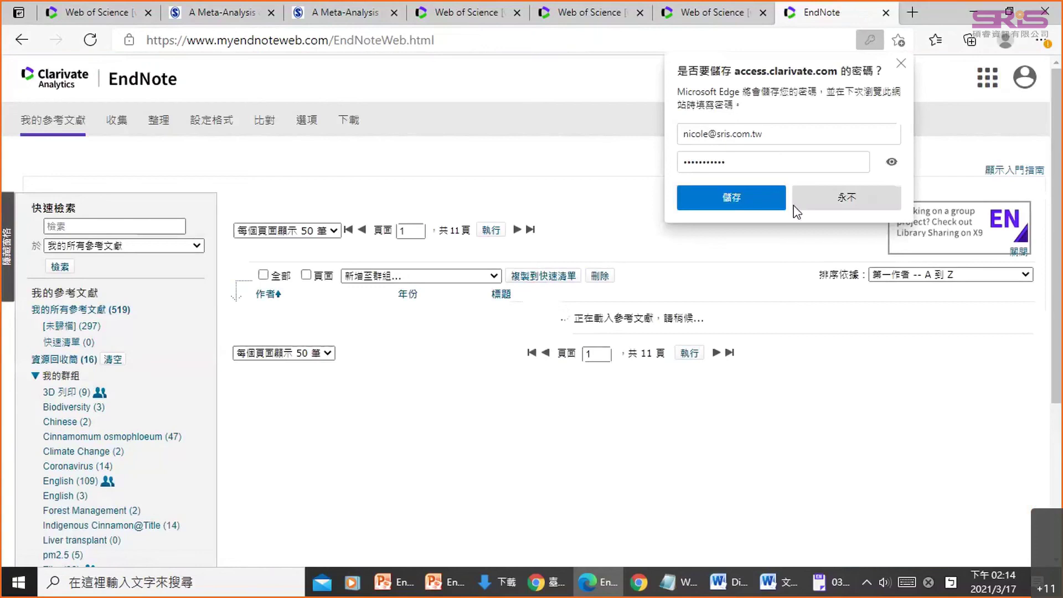
click(870, 210)
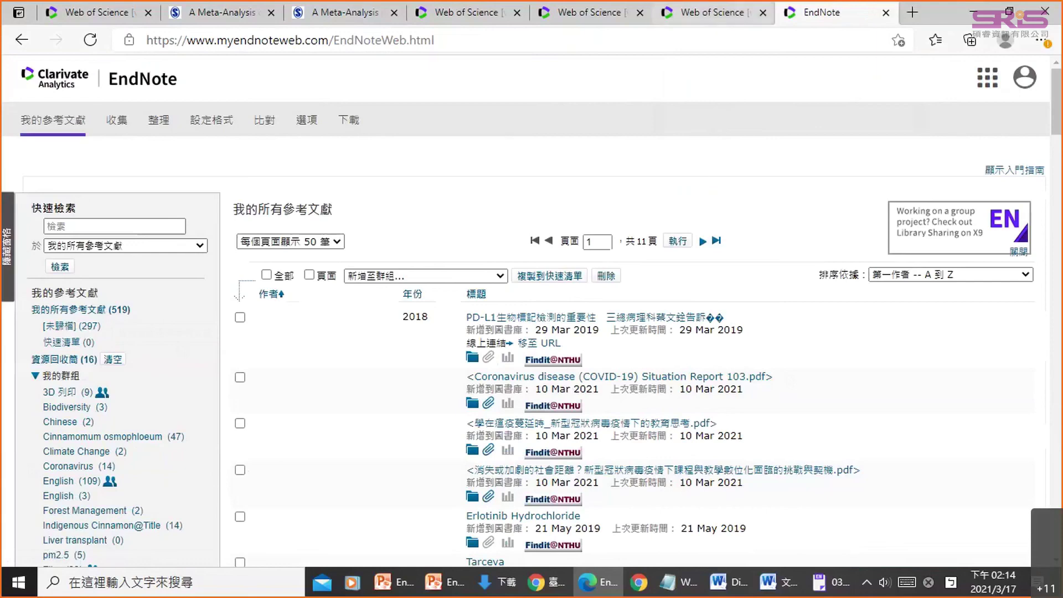
click(831, 582)
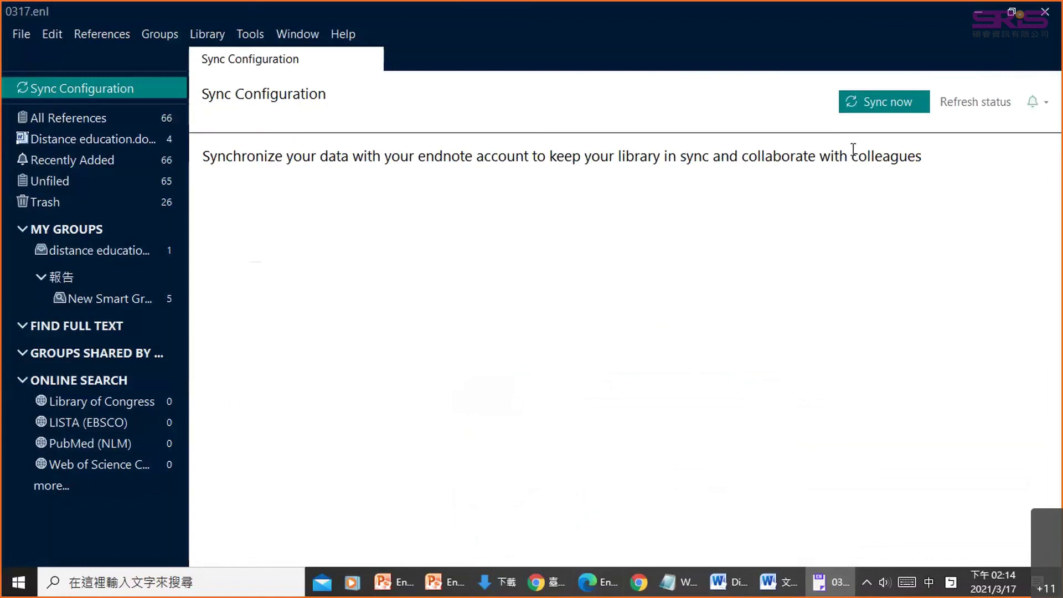
- Close the EndNote Login prompt, review the Sync preferences, and cancel without changes
click(889, 105)
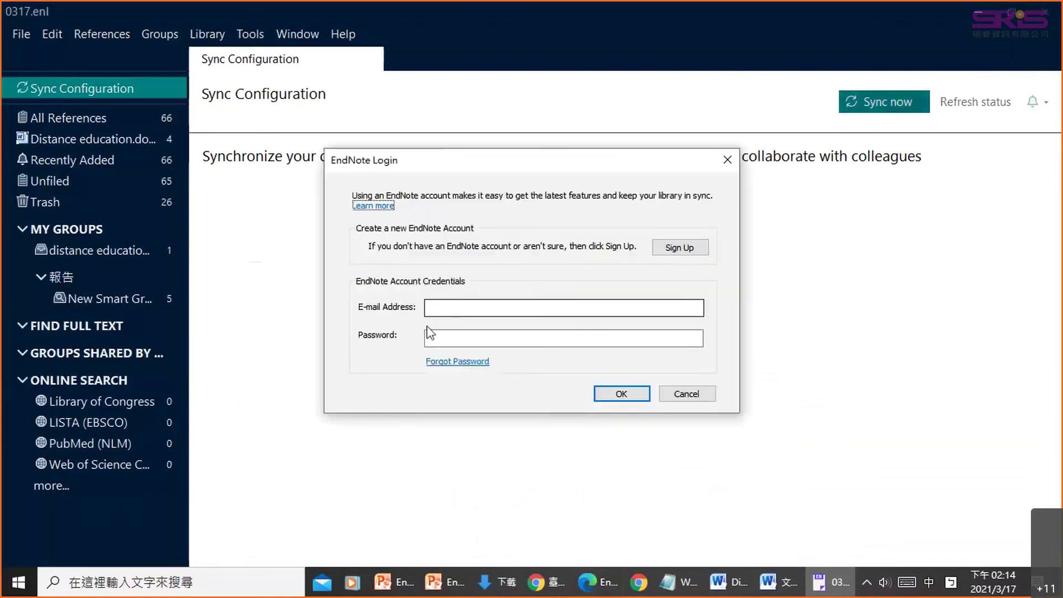
click(728, 160)
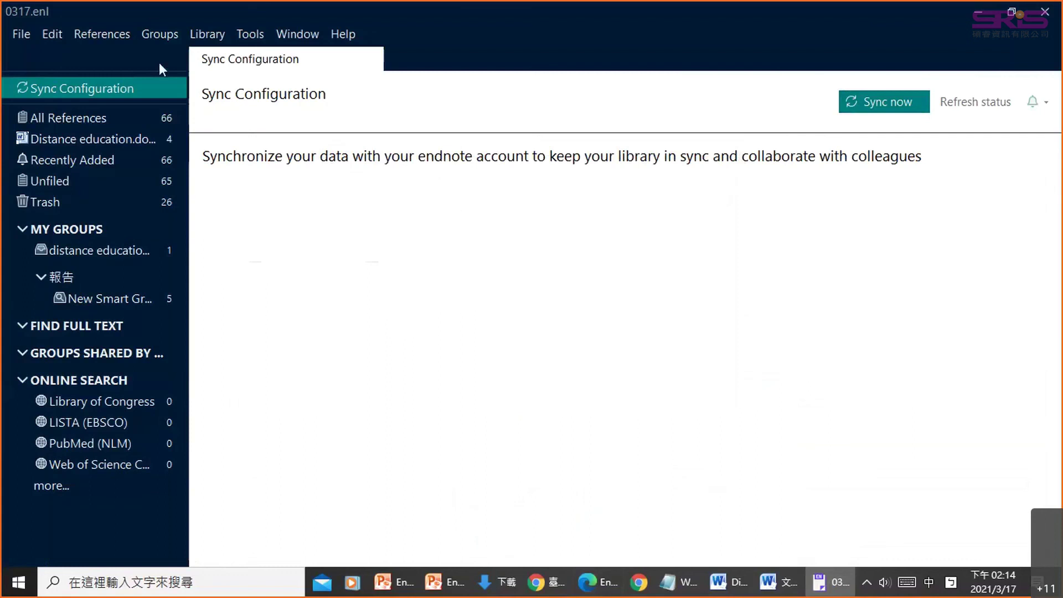
click(56, 34)
click(94, 248)
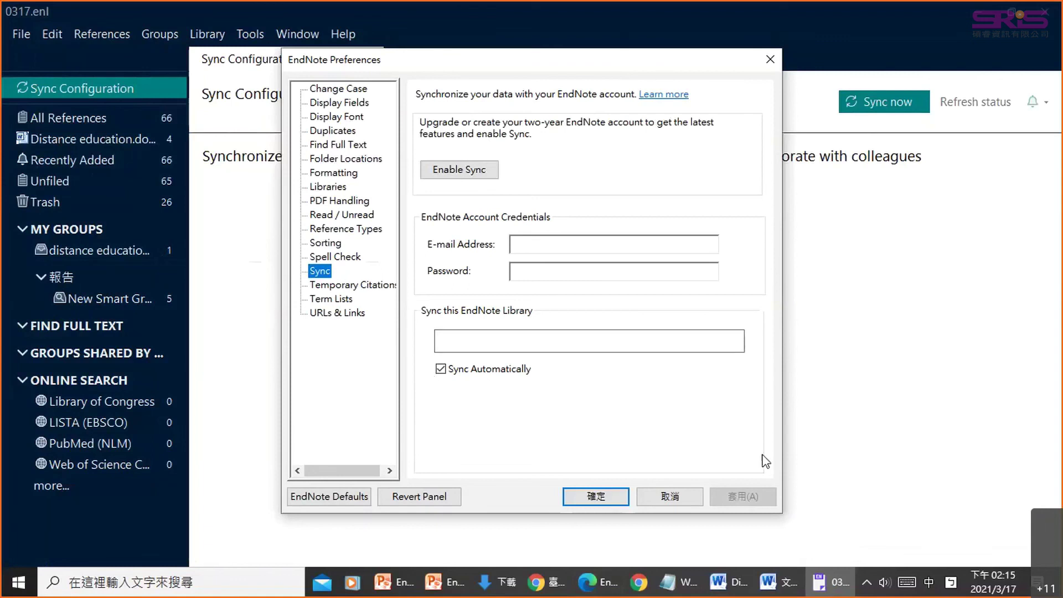
click(670, 497)
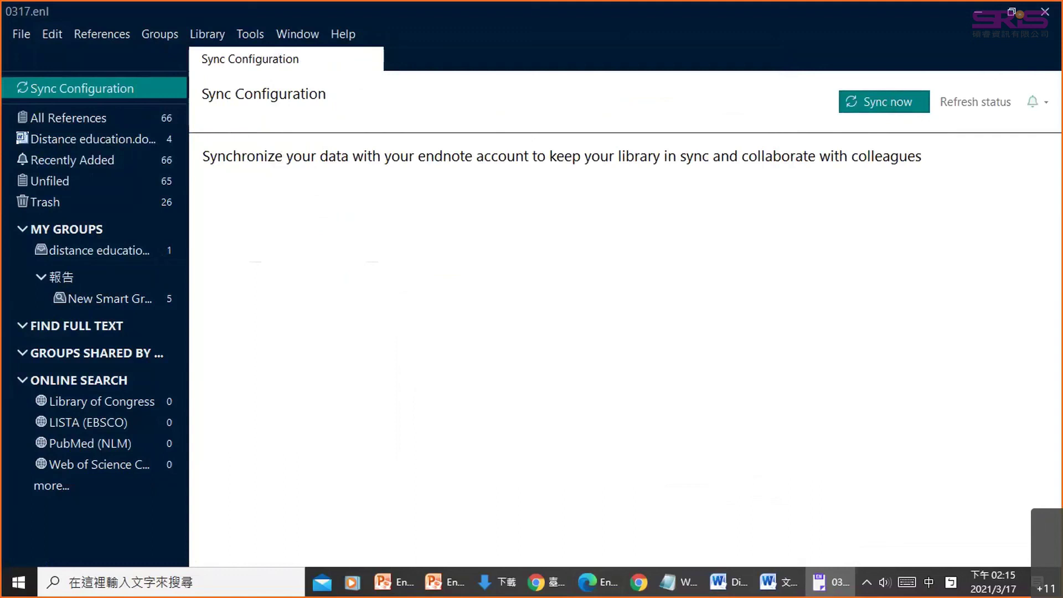
- In All References, select Herreid's 2013 'Case studies and the flipped classroom' and open its PDF
click(103, 125)
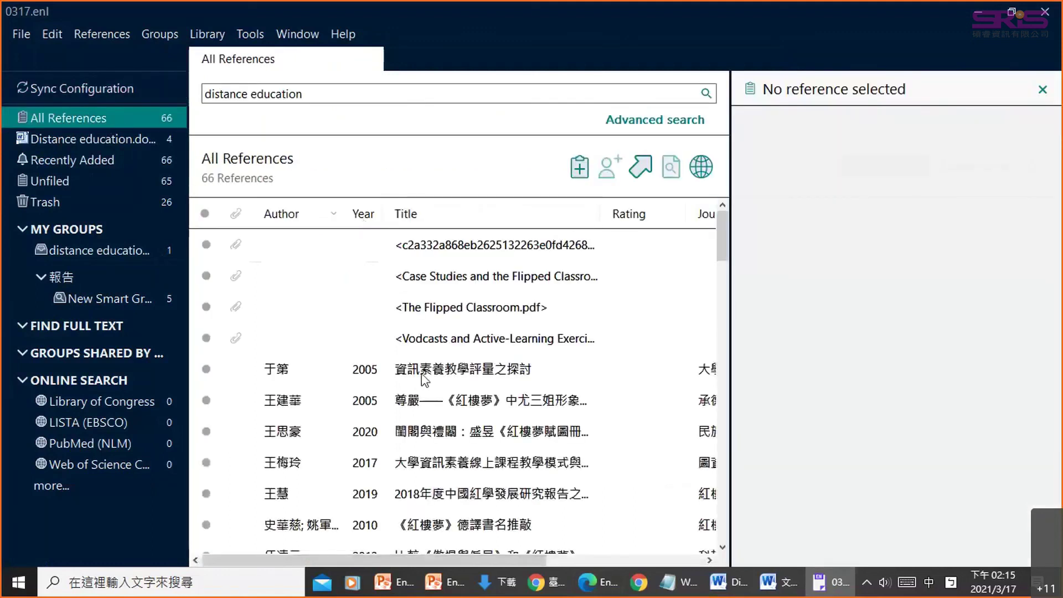
scroll(360, 379, down, 14)
scroll(419, 377, down, 2)
scroll(346, 399, up, 1)
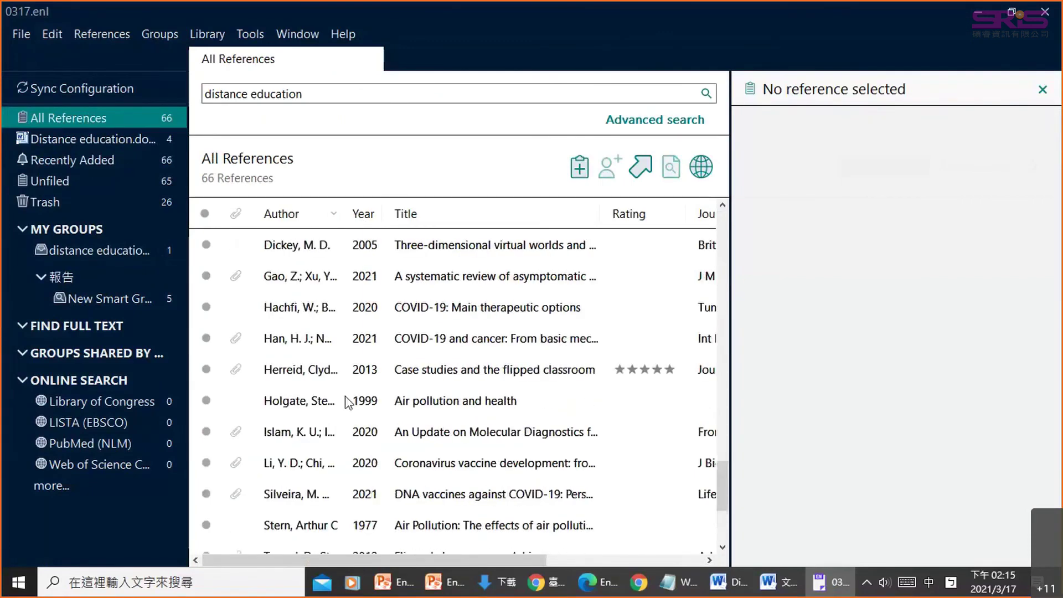
click(378, 377)
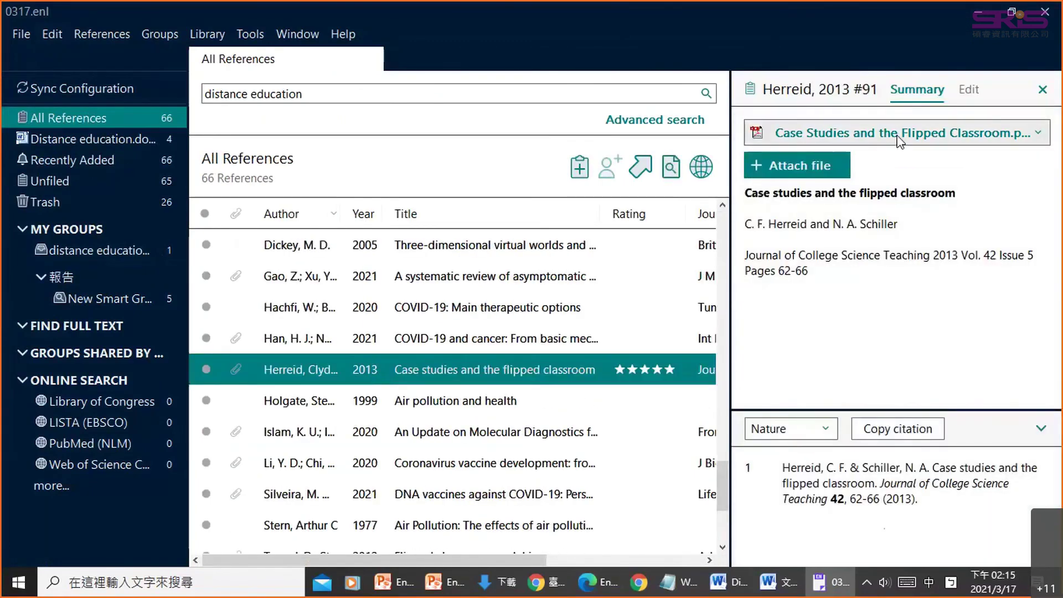
click(1037, 133)
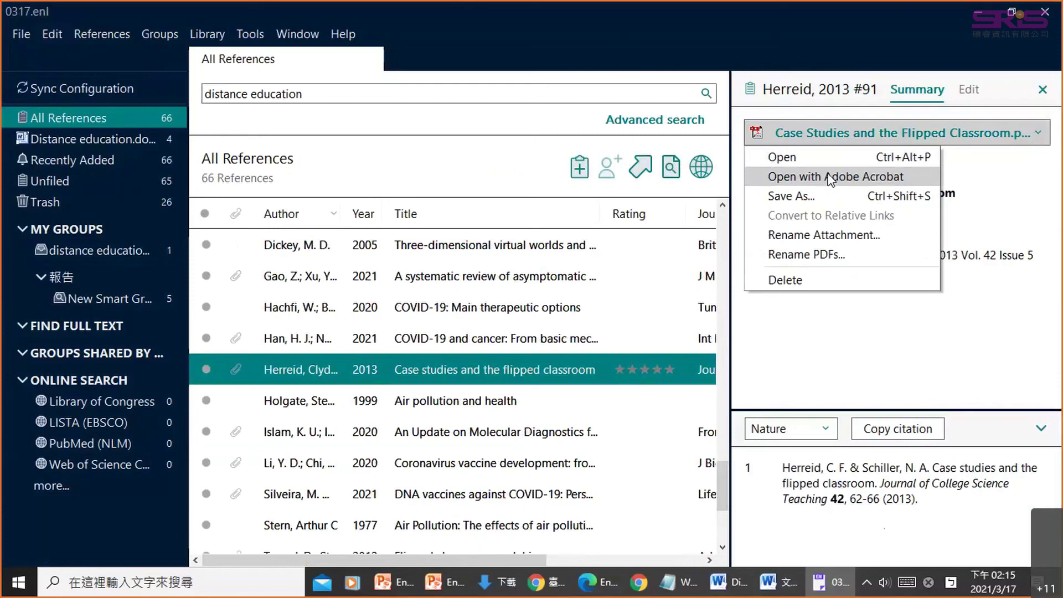
click(874, 158)
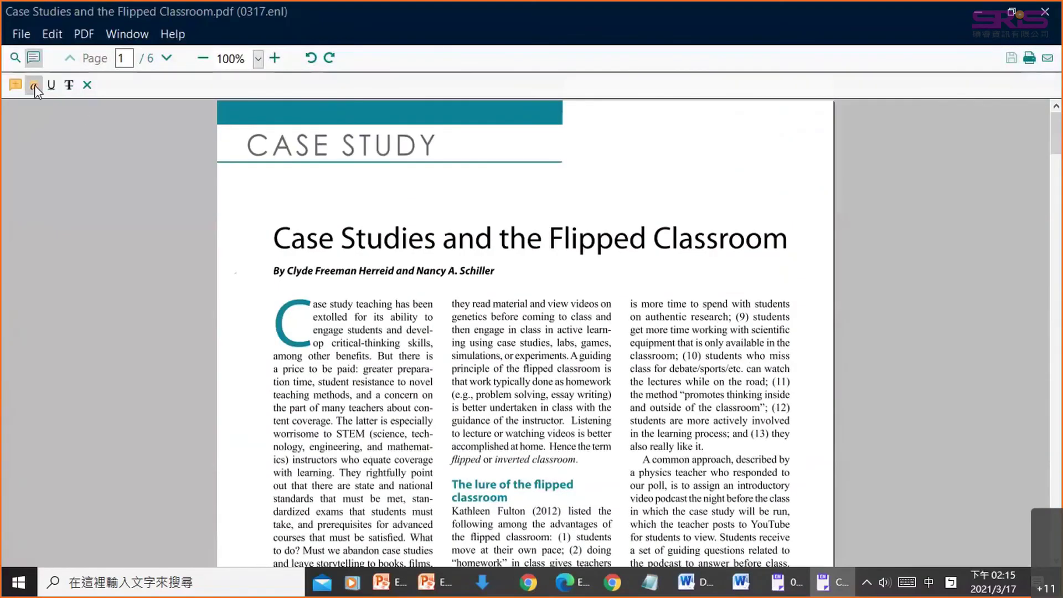
- Highlight the first paragraph of the flipped-classroom PDF and attach a comment note to it
click(34, 84)
drag(313, 304, 415, 397)
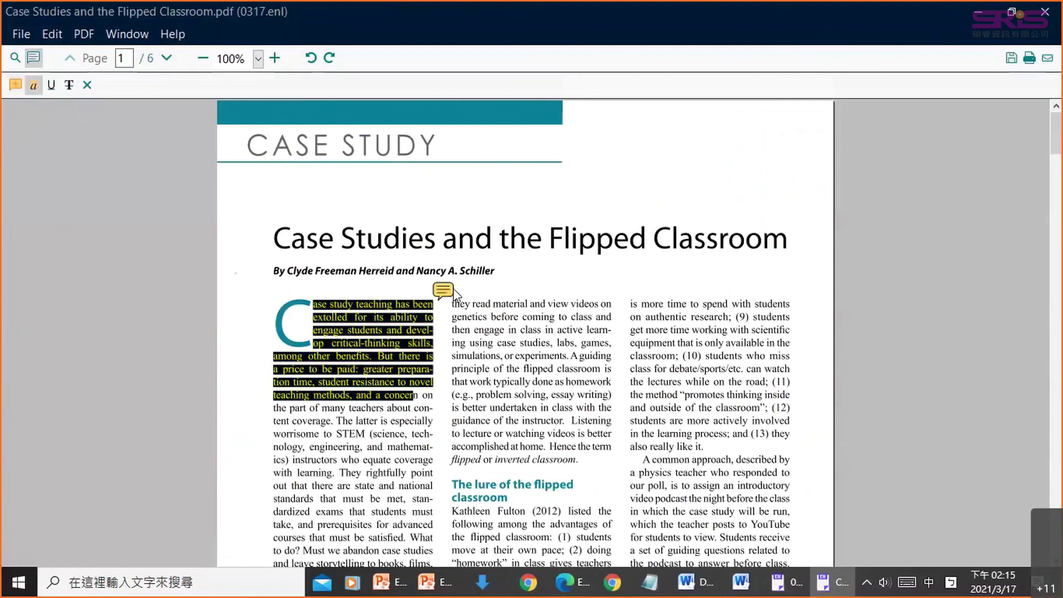
click(447, 292)
double_click(448, 292)
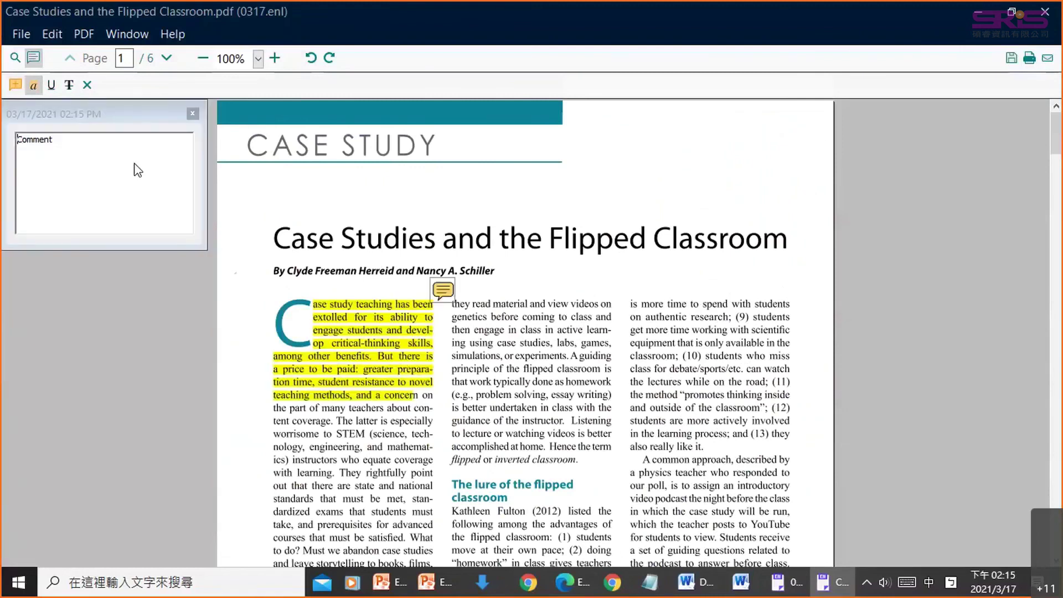
- Write 'cite' in the note, close the PDF, and save the annotations
click(67, 151)
text(ㄙㄛ)
key(BackSpace)
key(BackSpace)
key(shift)
text(cite)
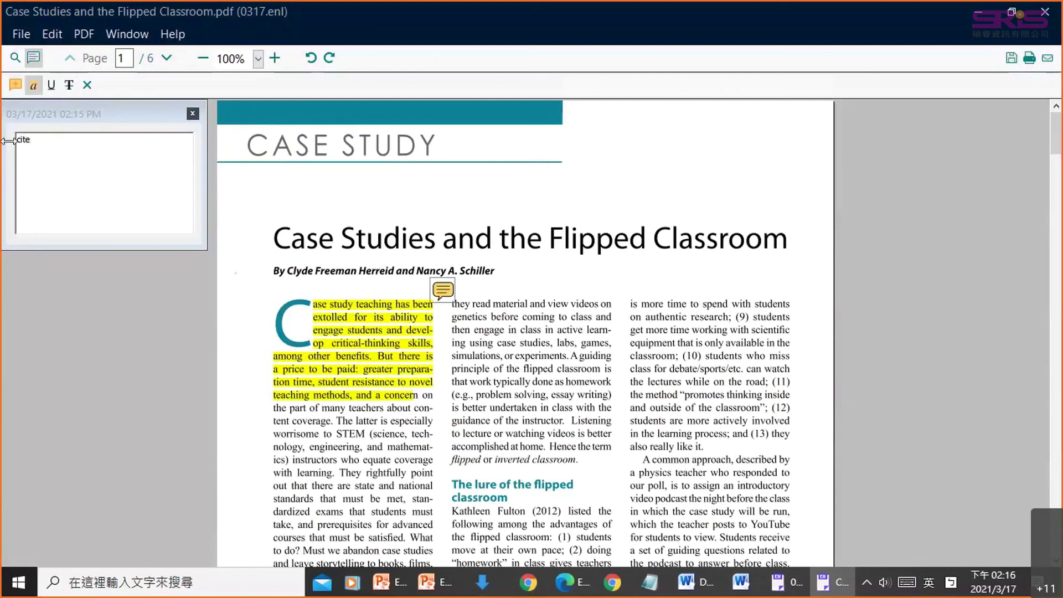
key(ctrl+a)
click(193, 114)
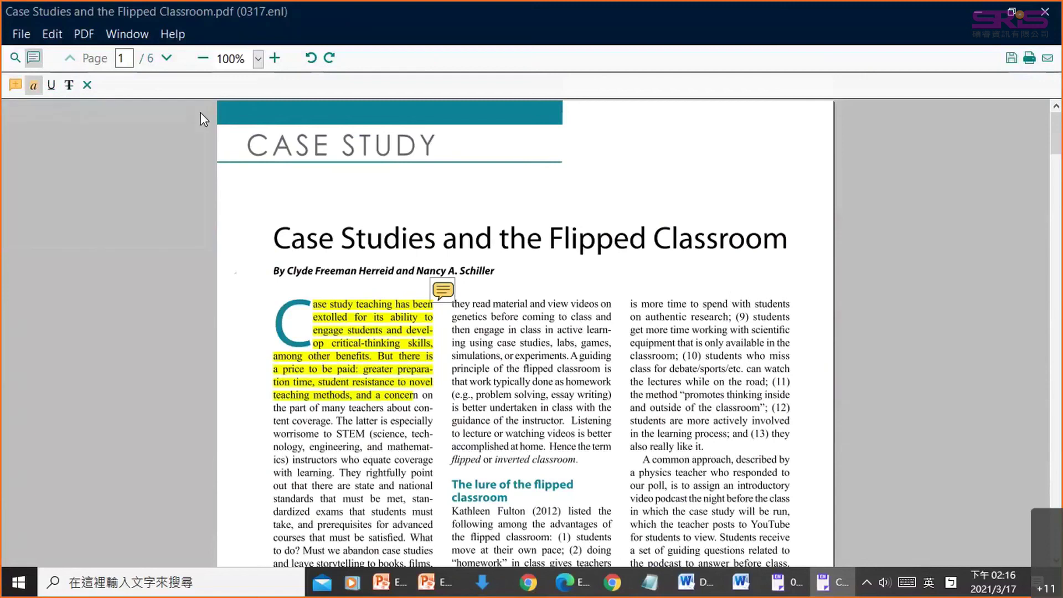
click(1045, 11)
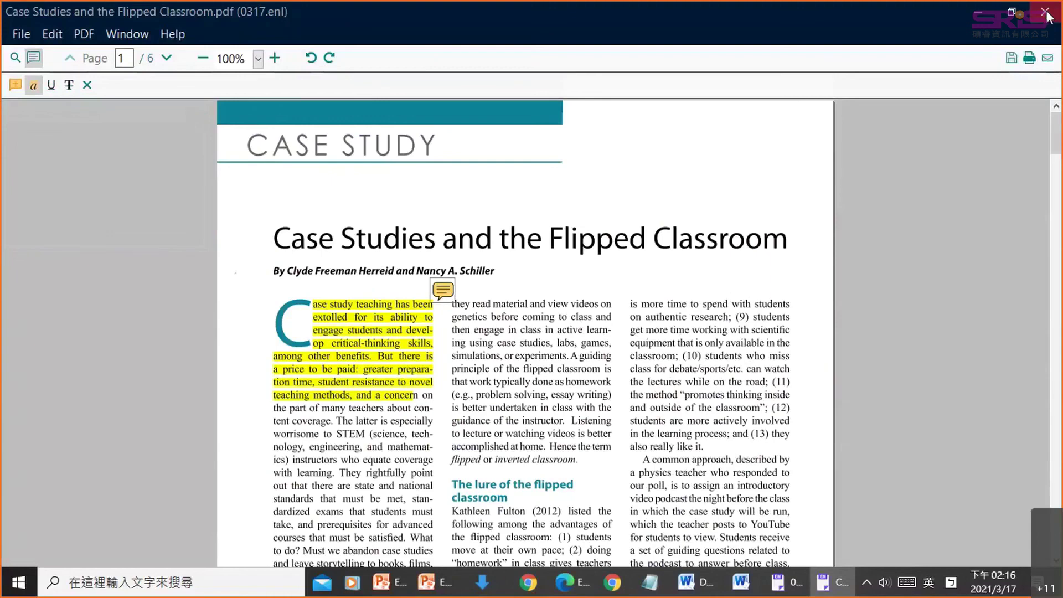
click(453, 335)
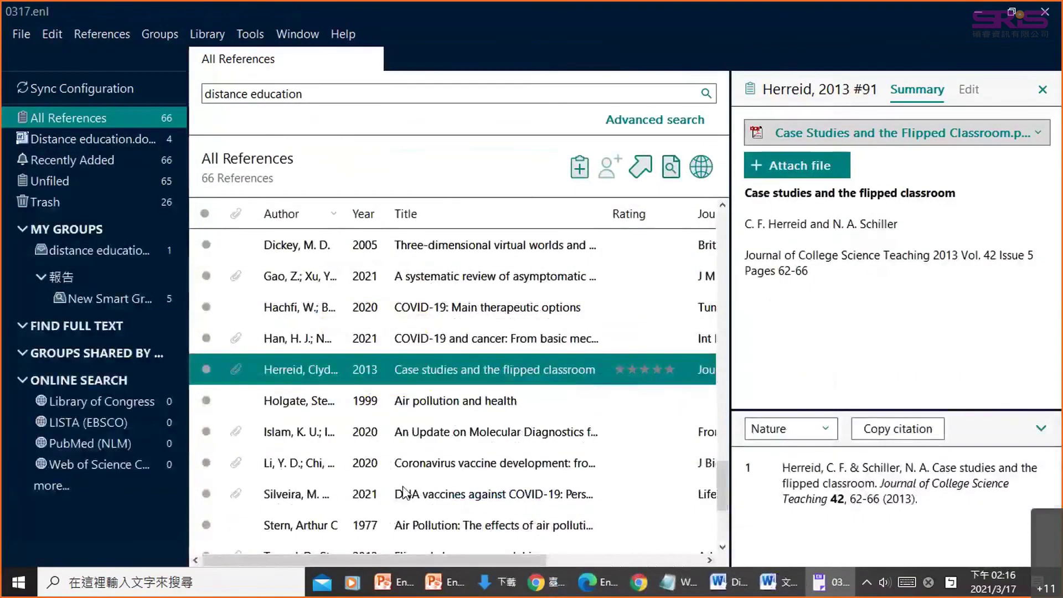
- Select the Silveira 2021 DNA vaccines reference and open its attached PDF
click(406, 493)
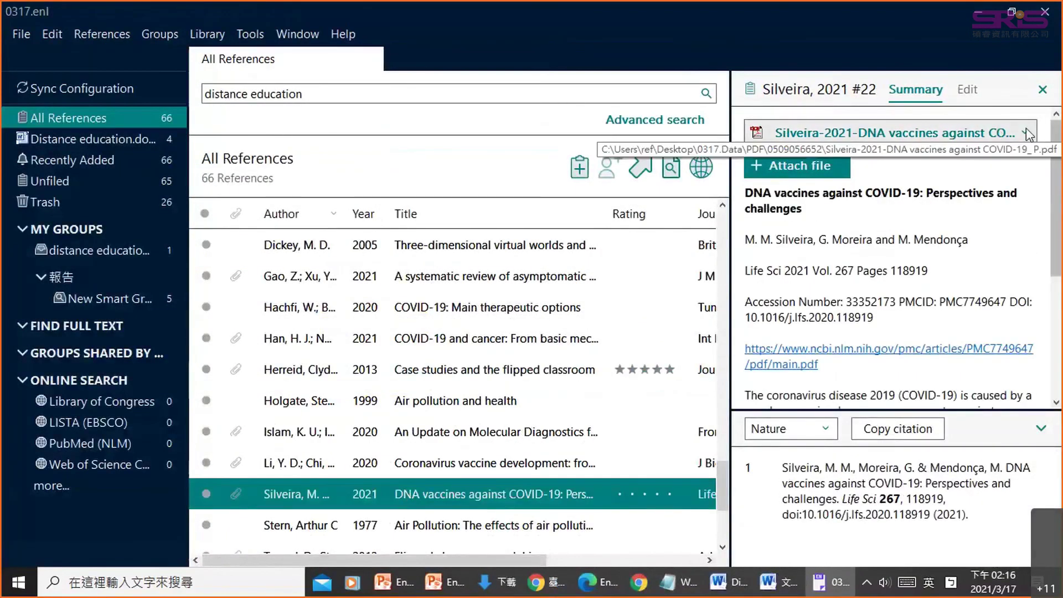
click(853, 134)
click(782, 157)
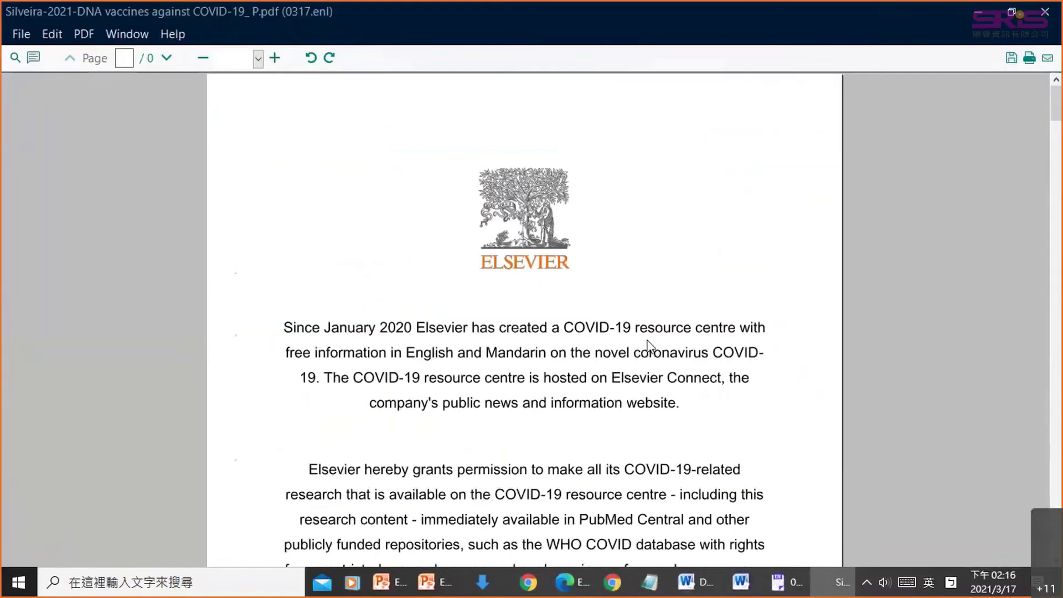
scroll(651, 340, down, 10)
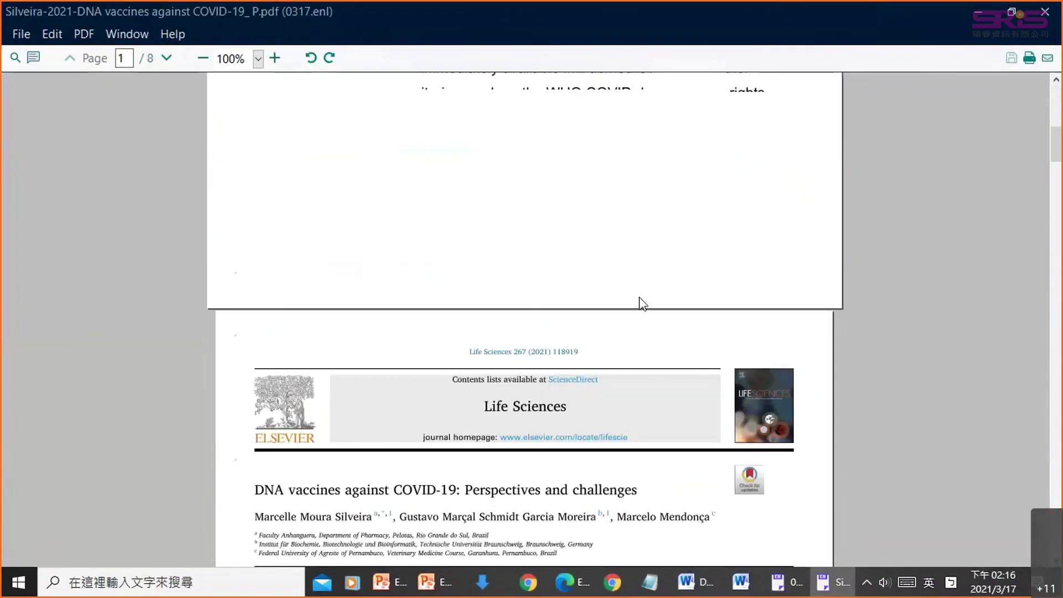
scroll(641, 303, down, 5)
- Place a 'cite' comment note beside the Introduction heading, then close and save the PDF
click(33, 58)
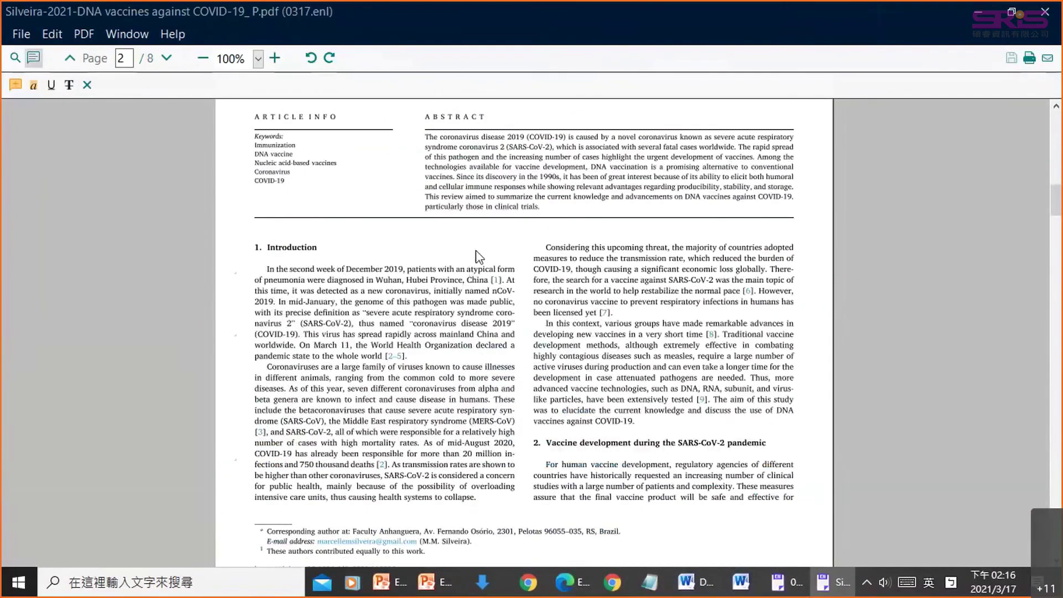
click(15, 85)
click(497, 240)
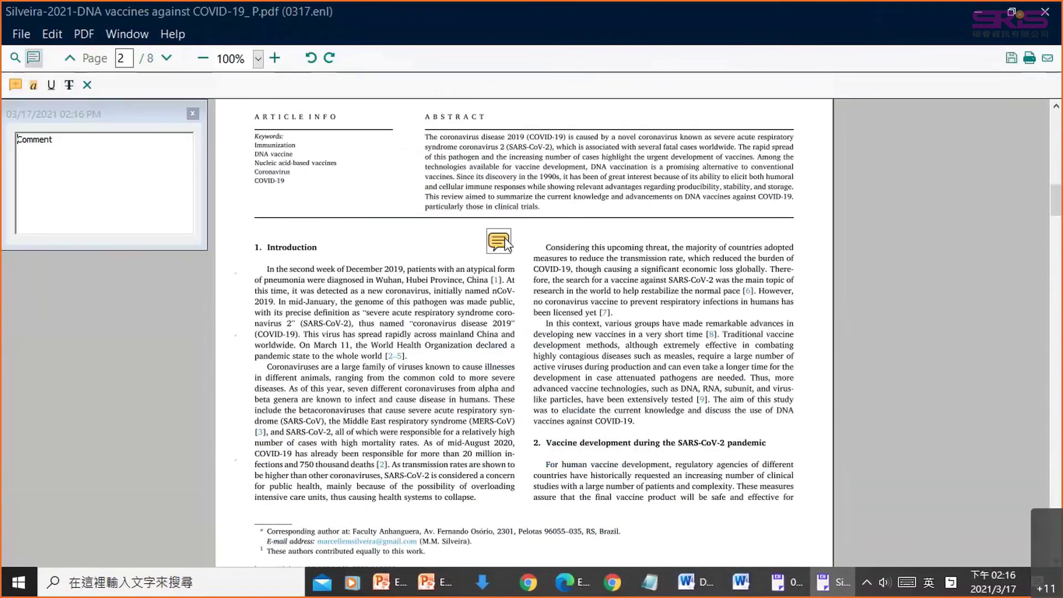
double_click(66, 149)
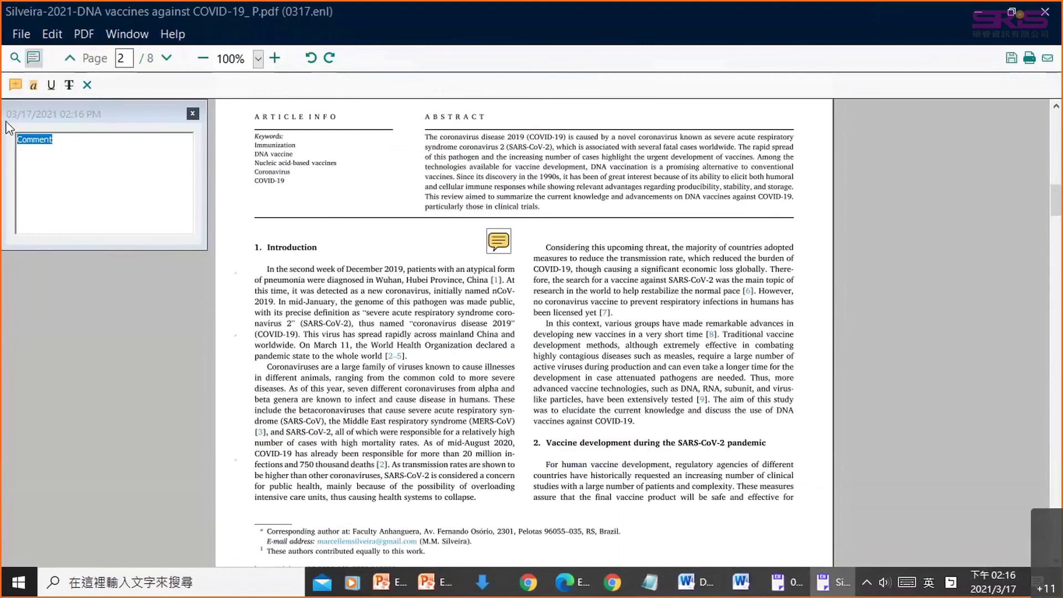
text(cite)
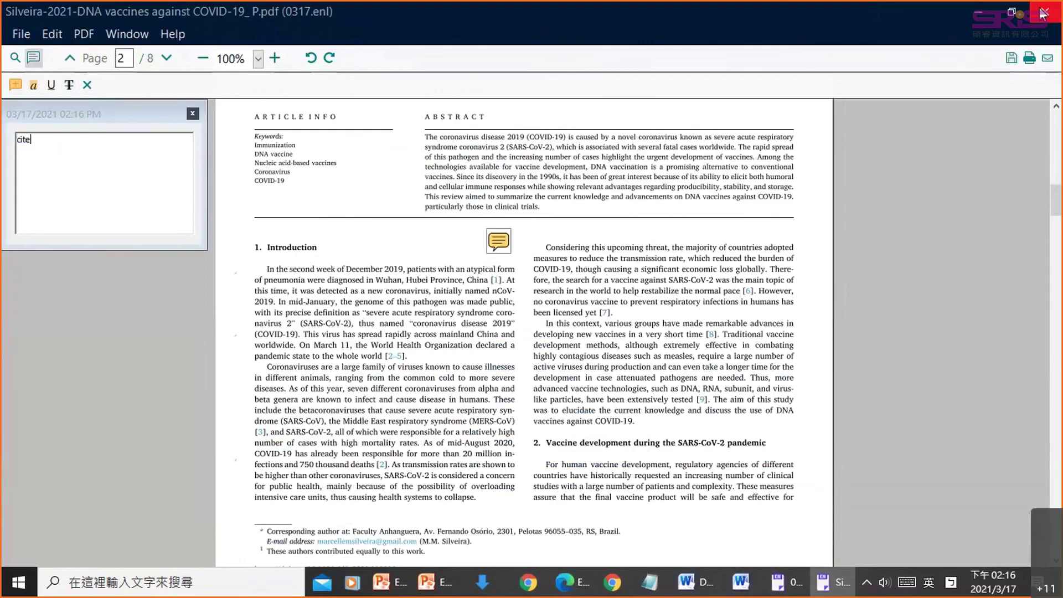
click(1046, 11)
click(463, 327)
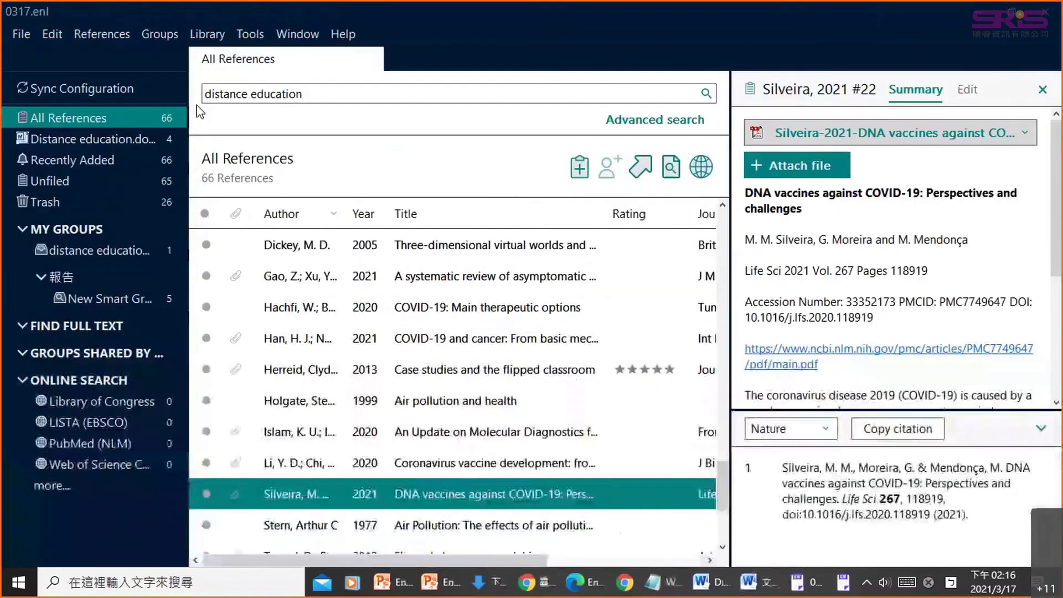
- Reopen the DNA vaccines PDF in the built-in viewer and scroll through it
click(899, 135)
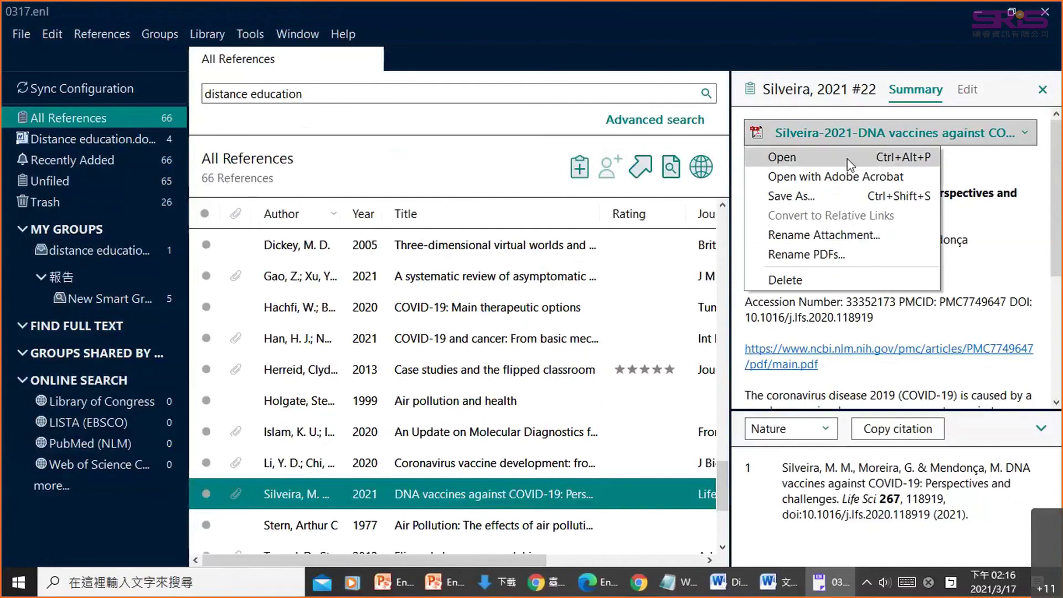
click(786, 158)
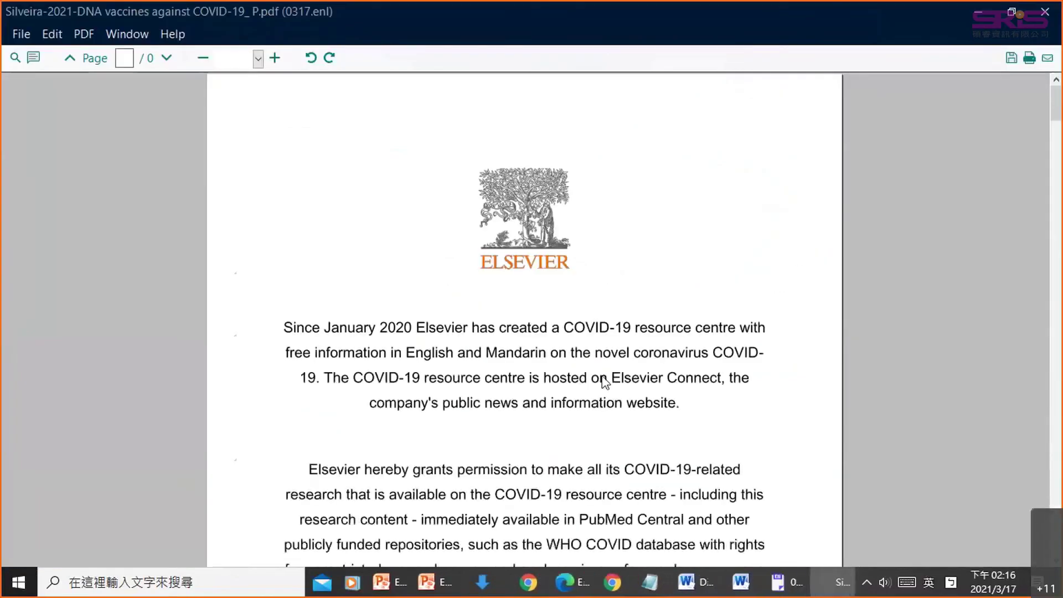
drag(1057, 114, 1057, 154)
scroll(1013, 147, down, 8)
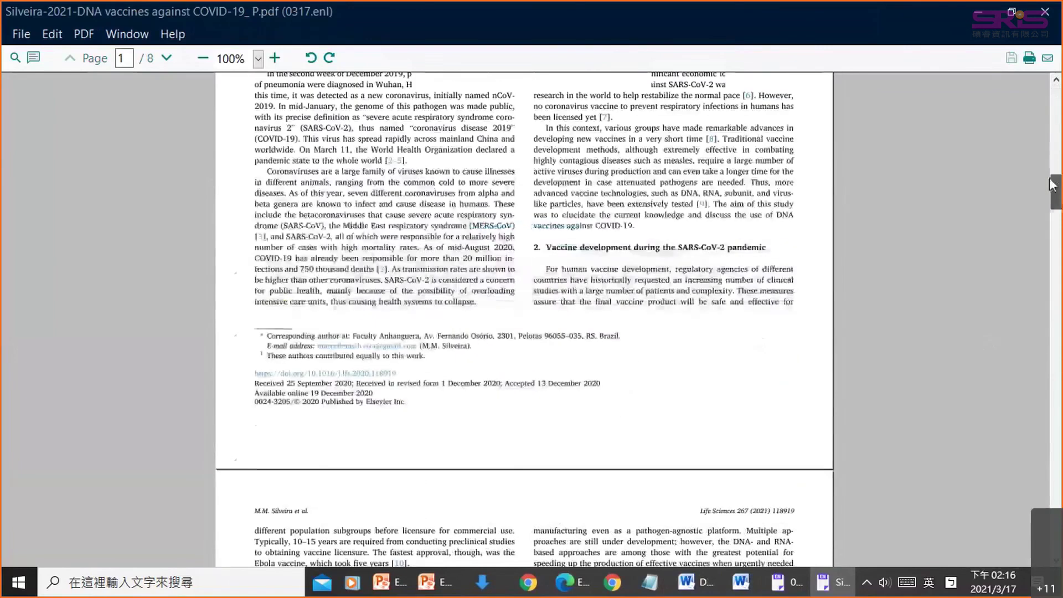